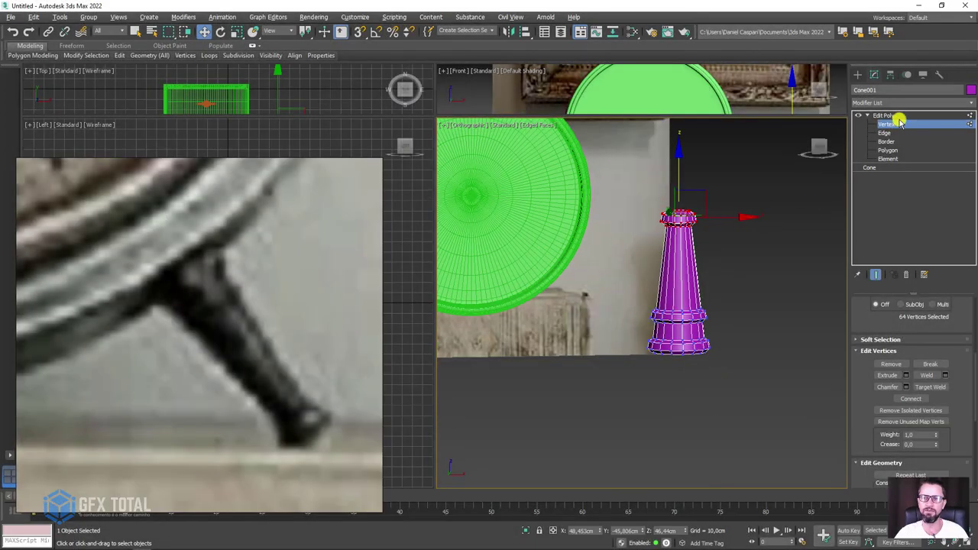
Add a TurboSmooth modifier above Edit Poly on Cone001, then switch its preview off.
{"action": "left_click", "coordinate": [886, 115]}
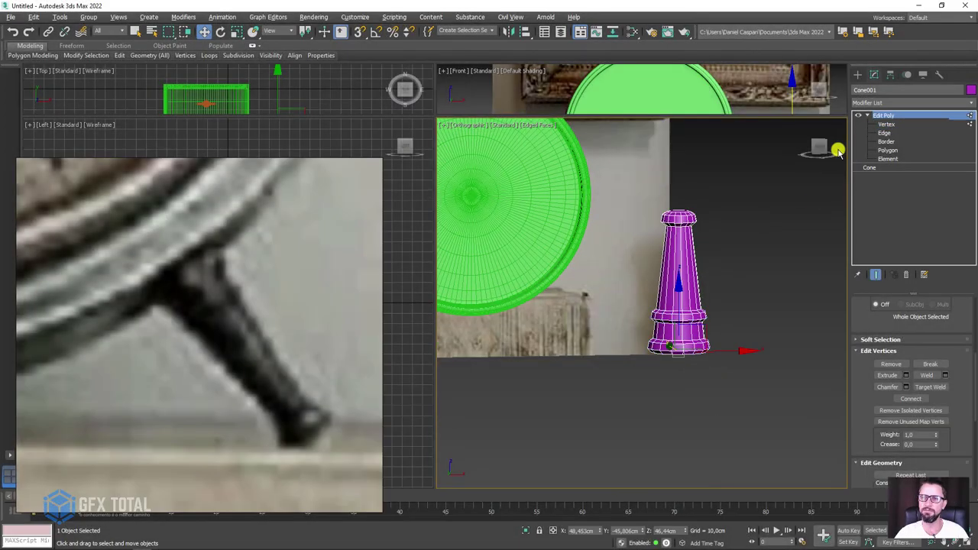
{"action": "scroll", "coordinate": [661, 260], "scroll_direction": "up", "scroll_amount": 4}
{"action": "scroll", "coordinate": [732, 275], "scroll_direction": "up", "scroll_amount": 1}
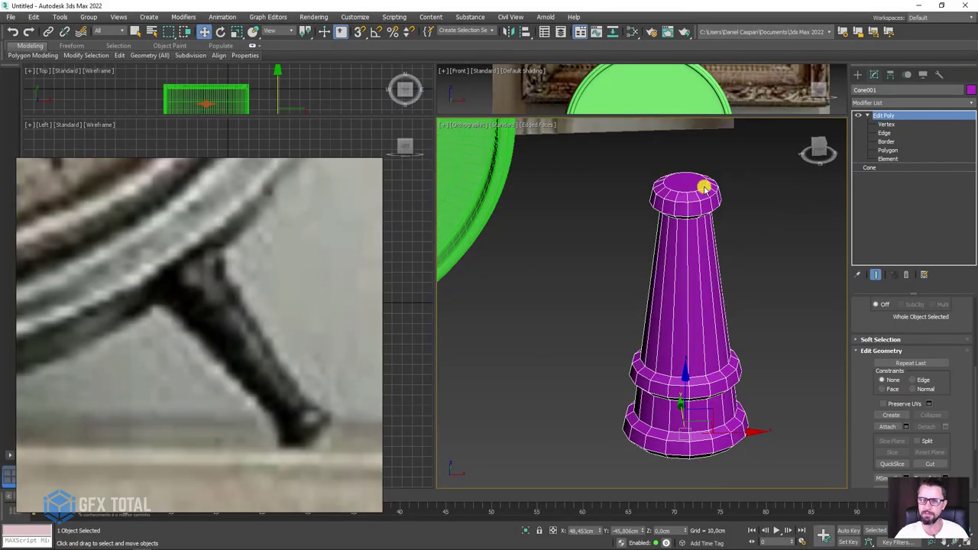
{"action": "left_click", "coordinate": [936, 103]}
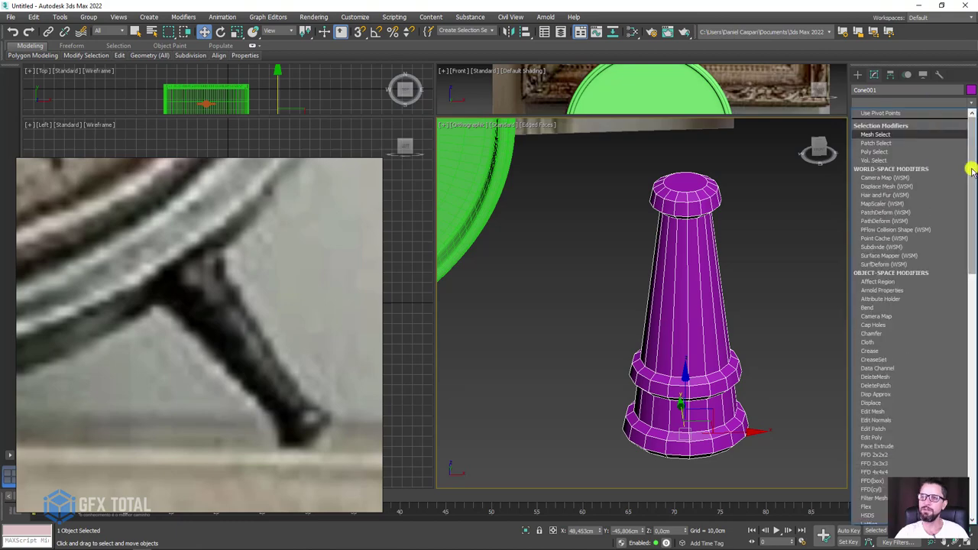
{"action": "left_click_drag", "start_coordinate": [971, 171], "coordinate": [971, 428]}
{"action": "left_click", "coordinate": [882, 331]}
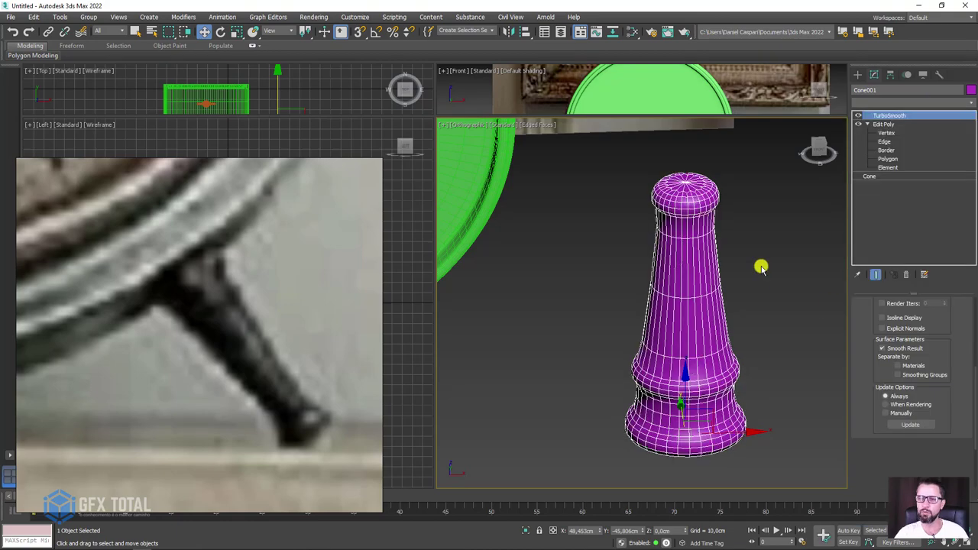
{"action": "mouse_move", "coordinate": [711, 214]}
{"action": "middle_mouse_down", "text": "alt"}
{"action": "mouse_move", "coordinate": [705, 242]}
{"action": "mouse_move", "coordinate": [727, 298]}
{"action": "mouse_move", "coordinate": [718, 318]}
{"action": "middle_mouse_up", "text": "alt"}
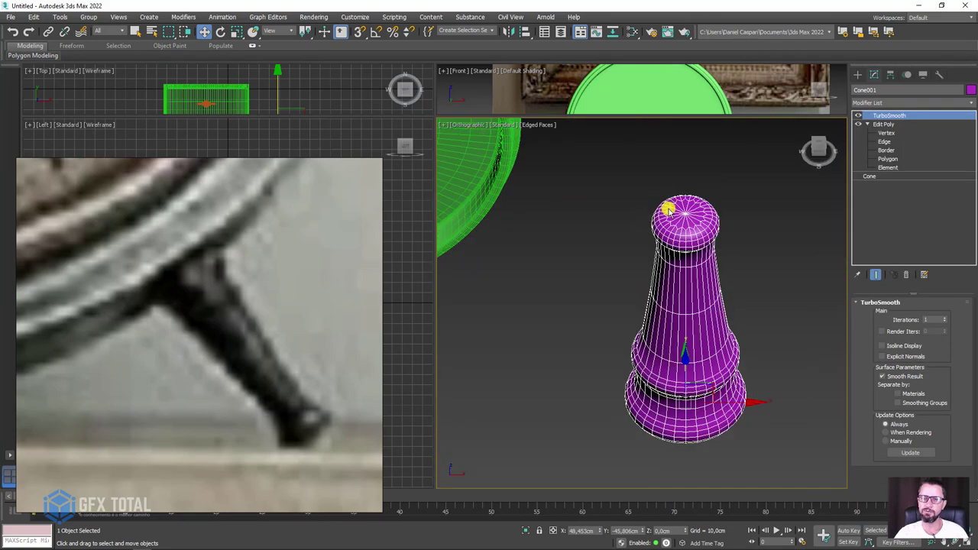
{"action": "scroll", "coordinate": [668, 208], "scroll_direction": "up", "scroll_amount": 4}
{"action": "scroll", "coordinate": [716, 219], "scroll_direction": "up", "scroll_amount": 3}
{"action": "left_click", "coordinate": [858, 116]}
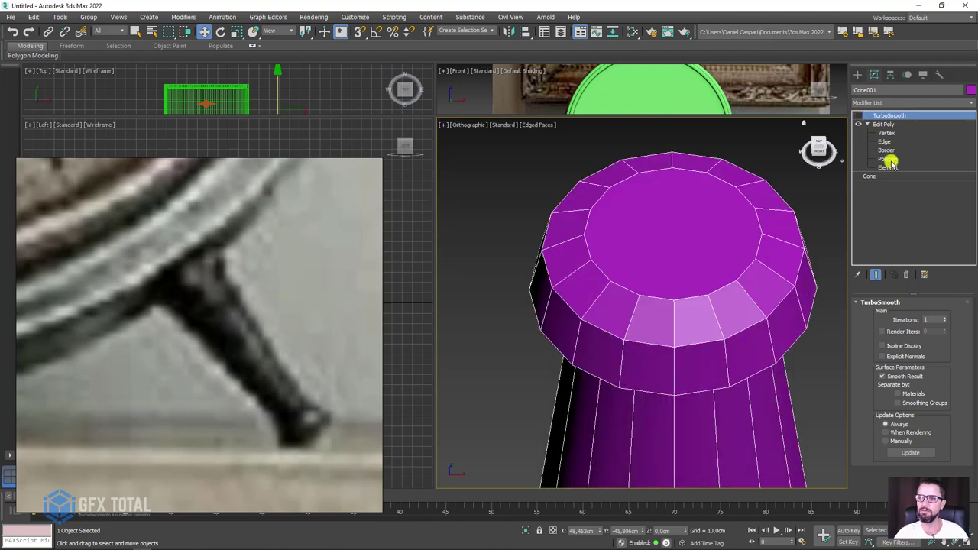
Scale the cone's top cap polygon down into a small central disc.
{"action": "left_click", "coordinate": [888, 159]}
{"action": "left_click", "coordinate": [694, 235]}
{"action": "key", "text": "e"}
{"action": "key", "text": "r"}
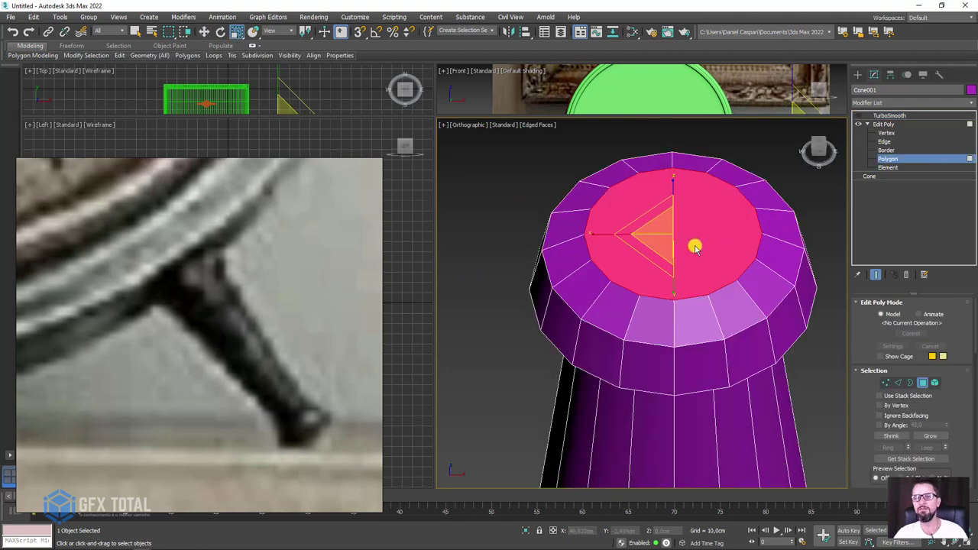
{"action": "left_click_drag", "start_coordinate": [659, 236], "coordinate": [679, 290]}
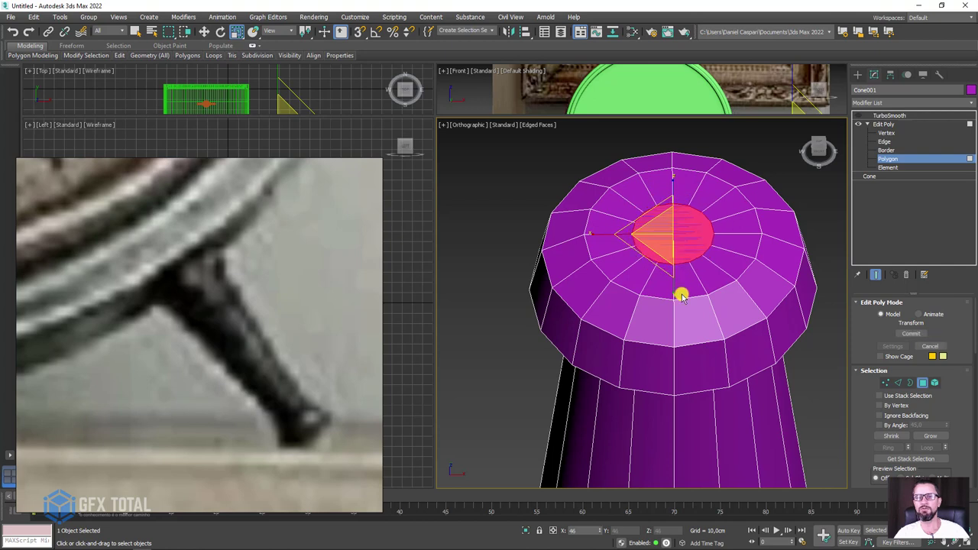
{"action": "mouse_move", "coordinate": [646, 222]}
{"action": "left_mouse_down"}
{"action": "mouse_move", "coordinate": [680, 289]}
{"action": "mouse_move", "coordinate": [785, 378]}
{"action": "left_mouse_up"}
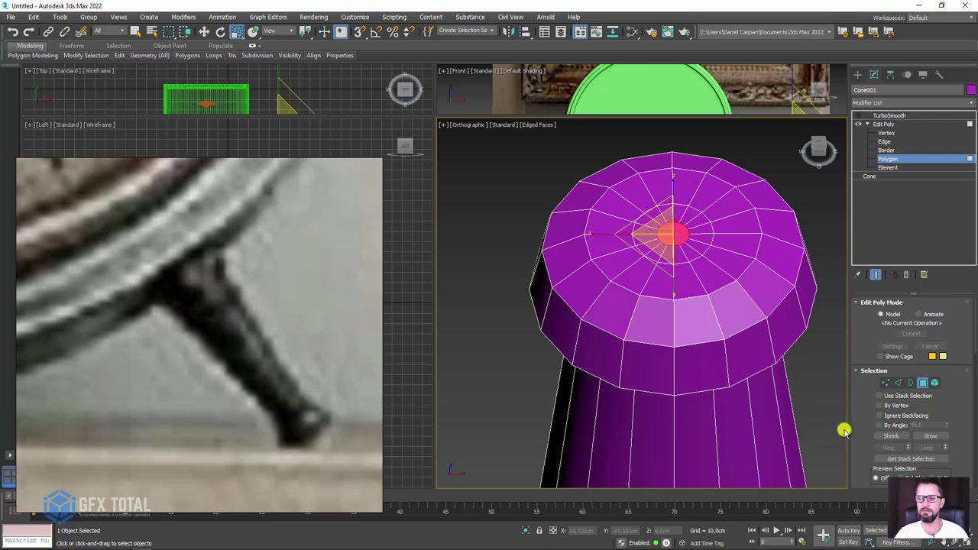
Turn TurboSmooth back on and inspect the smoothed cone from above, the side and below.
{"action": "scroll", "coordinate": [901, 397], "scroll_direction": "down", "scroll_amount": 2}
{"action": "scroll", "coordinate": [949, 360], "scroll_direction": "down", "scroll_amount": 4}
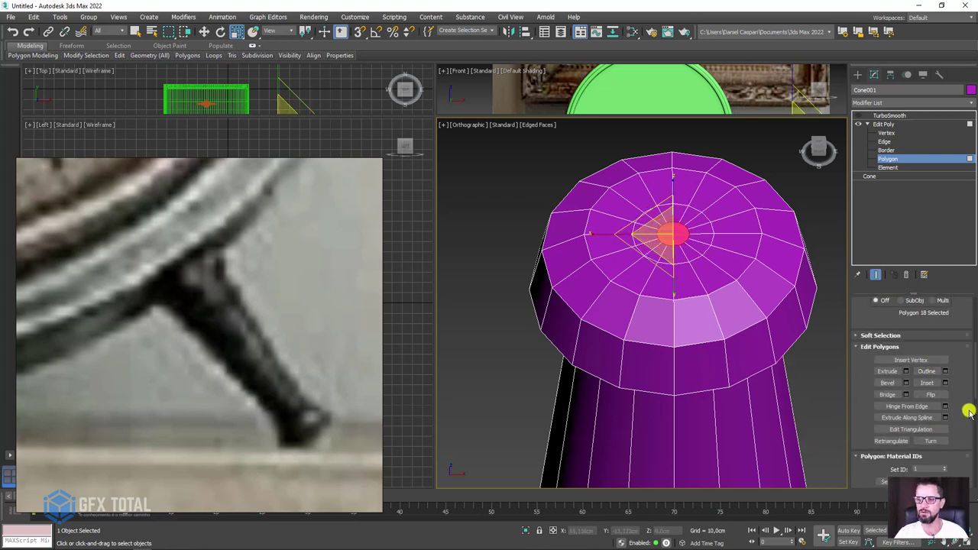
{"action": "scroll", "coordinate": [969, 411], "scroll_direction": "down", "scroll_amount": 4}
{"action": "scroll", "coordinate": [675, 237], "scroll_direction": "up", "scroll_amount": 4}
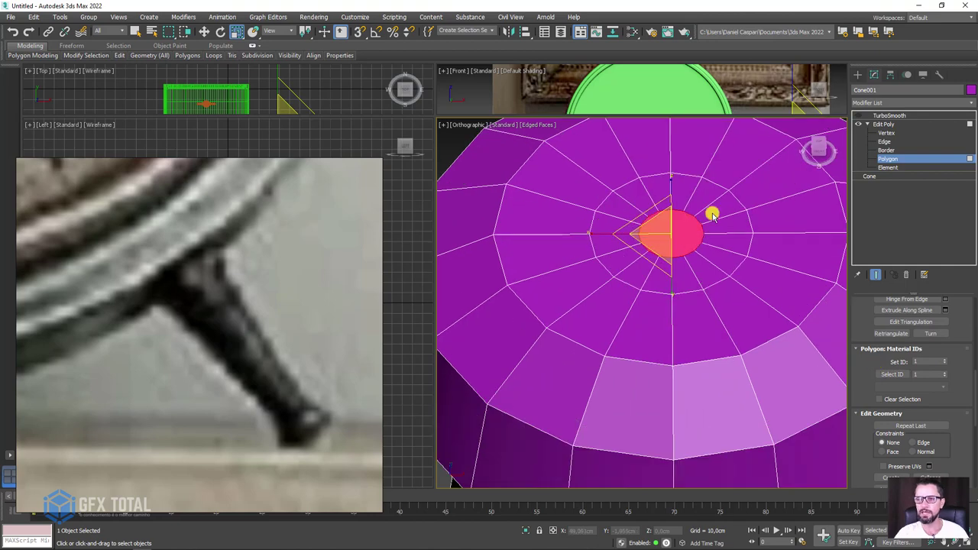
{"action": "left_click", "coordinate": [884, 124]}
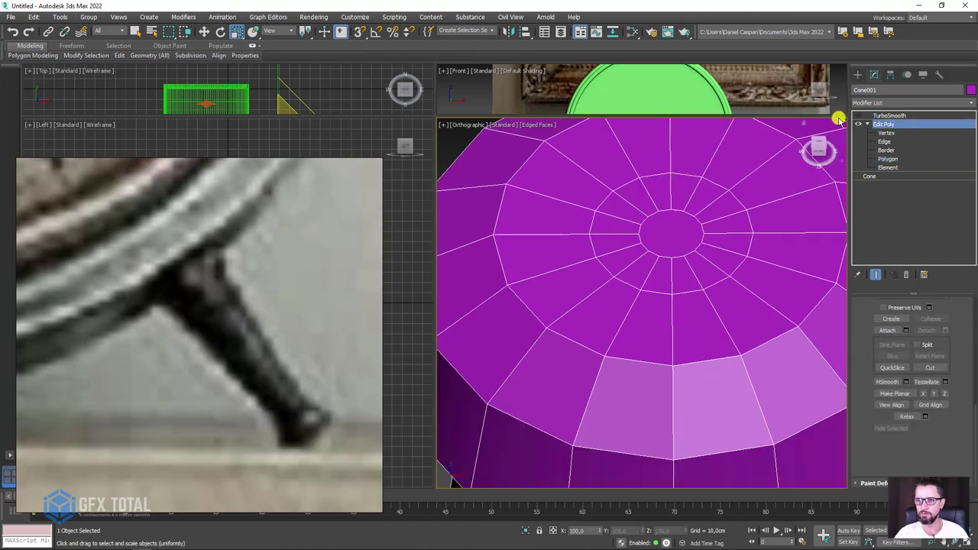
{"action": "left_click", "coordinate": [882, 115]}
{"action": "left_click", "coordinate": [858, 115]}
{"action": "middle_click_drag", "start_coordinate": [655, 223], "coordinate": [659, 247], "text": "alt"}
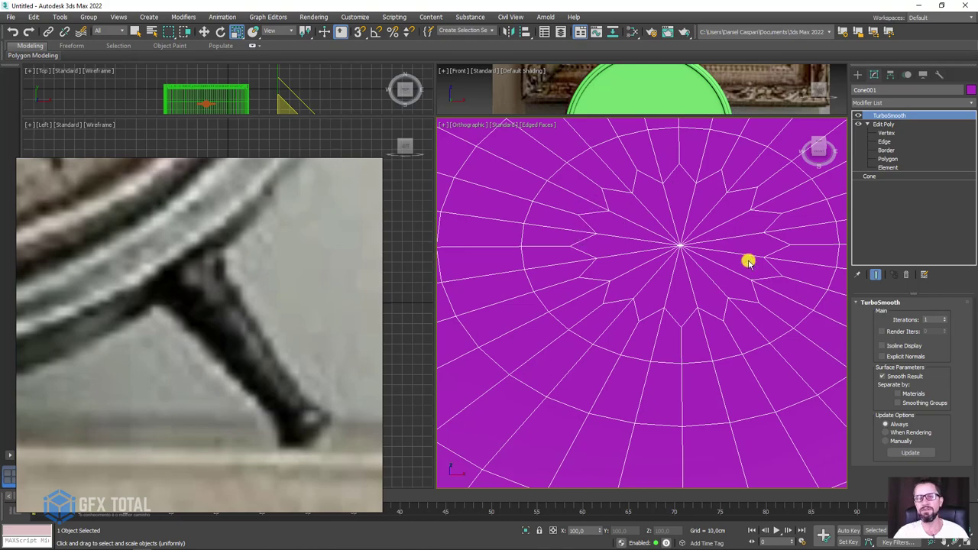
{"action": "mouse_move", "coordinate": [740, 229]}
{"action": "middle_mouse_down", "text": "alt"}
{"action": "mouse_move", "coordinate": [673, 227]}
{"action": "mouse_move", "coordinate": [742, 371]}
{"action": "middle_mouse_up", "text": "alt"}
{"action": "scroll", "coordinate": [741, 371], "scroll_direction": "down", "scroll_amount": 3}
{"action": "scroll", "coordinate": [714, 405], "scroll_direction": "down", "scroll_amount": 1}
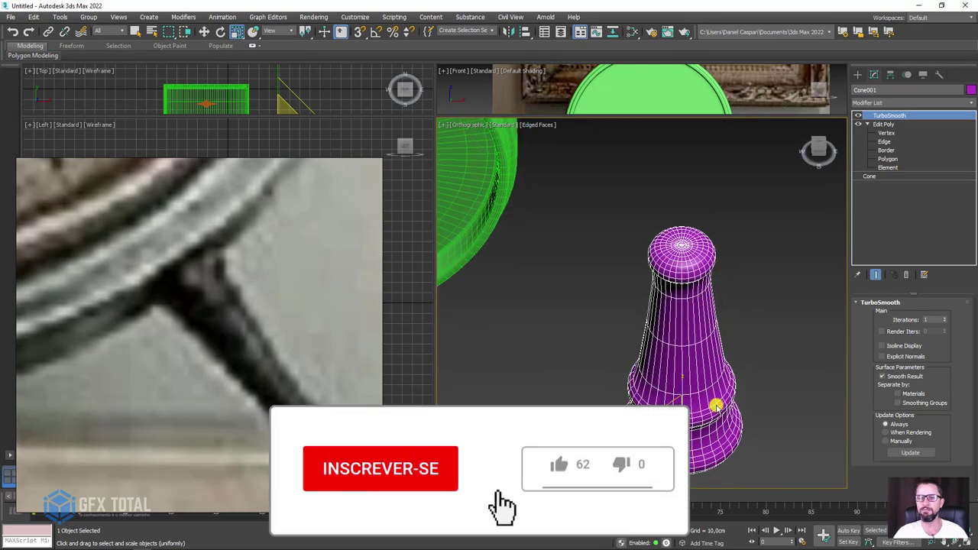
{"action": "scroll", "coordinate": [678, 252], "scroll_direction": "up", "scroll_amount": 2}
{"action": "middle_click_drag", "start_coordinate": [677, 252], "coordinate": [650, 285], "text": "alt"}
{"action": "scroll", "coordinate": [661, 286], "scroll_direction": "up", "scroll_amount": 4}
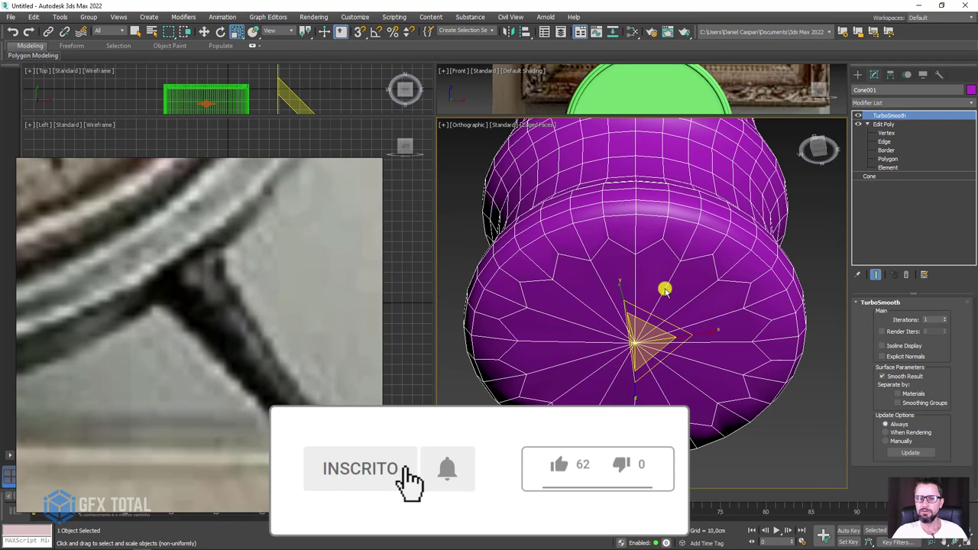
Disable TurboSmooth and shrink the bottom cap polygon into a small central disc.
{"action": "left_click", "coordinate": [858, 115]}
{"action": "left_click", "coordinate": [888, 158]}
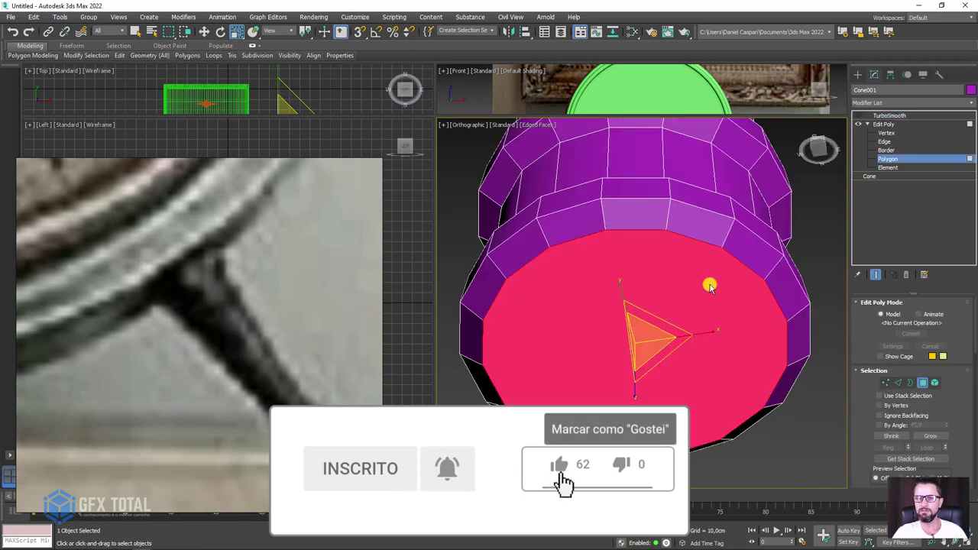
{"action": "left_click_drag", "start_coordinate": [651, 336], "coordinate": [657, 375]}
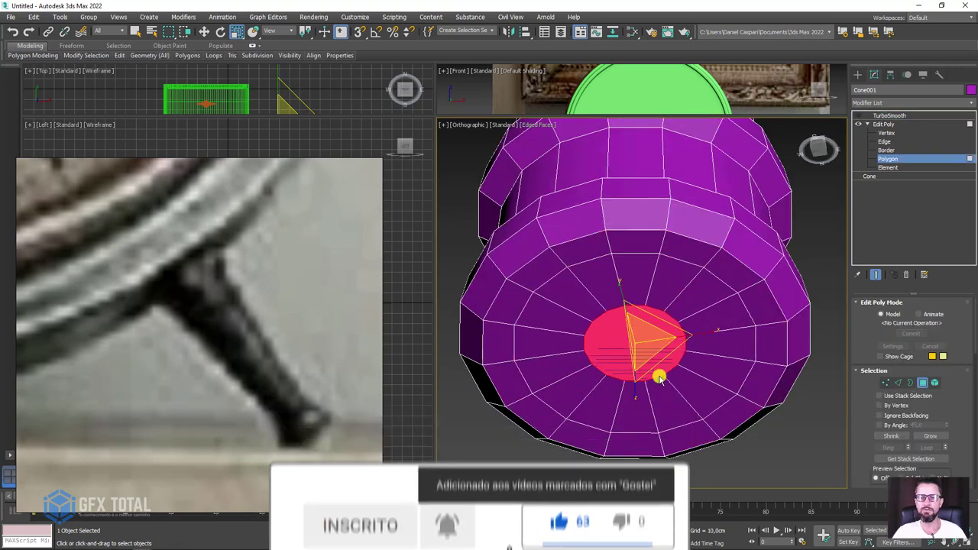
Insert an edge loop with Swift Loop just below the cone's top cap.
{"action": "left_click", "coordinate": [883, 141]}
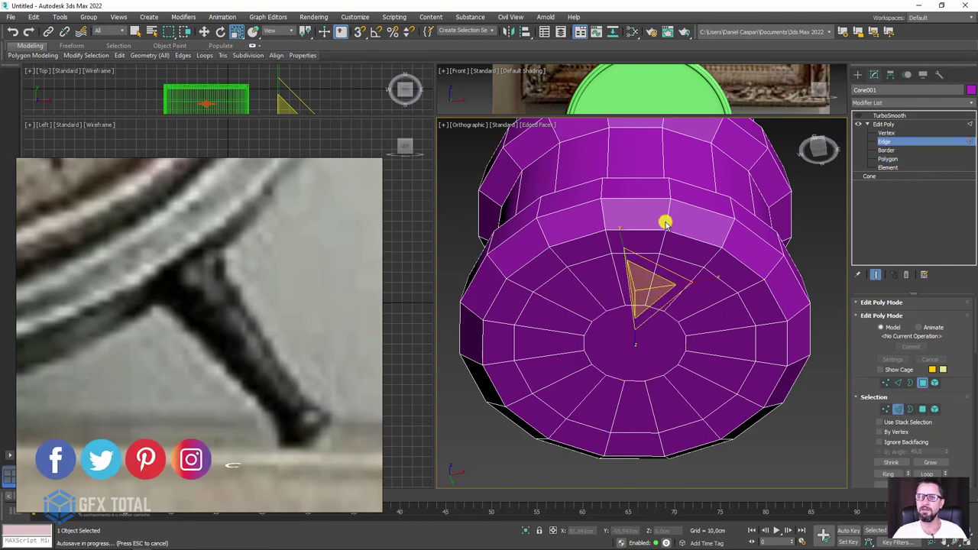
{"action": "mouse_move", "coordinate": [665, 220]}
{"action": "middle_mouse_down", "text": "alt"}
{"action": "mouse_move", "coordinate": [697, 288]}
{"action": "mouse_move", "coordinate": [692, 306]}
{"action": "middle_mouse_up", "text": "alt"}
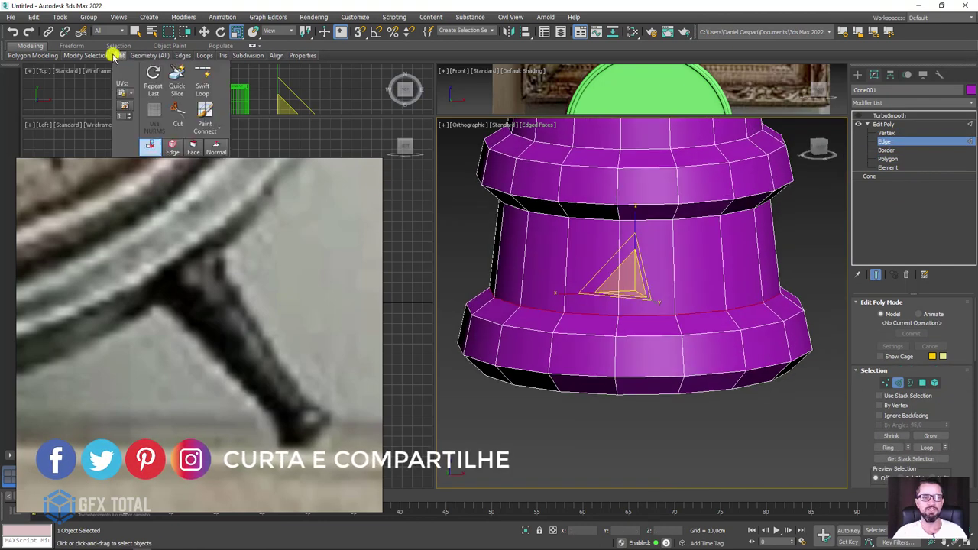
{"action": "left_click", "coordinate": [202, 80]}
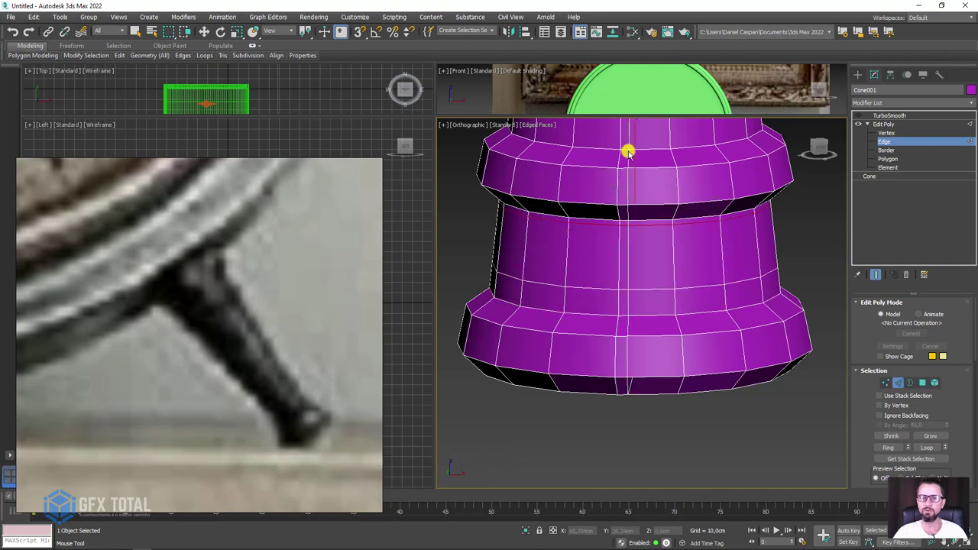
{"action": "scroll", "coordinate": [626, 138], "scroll_direction": "down", "scroll_amount": 5}
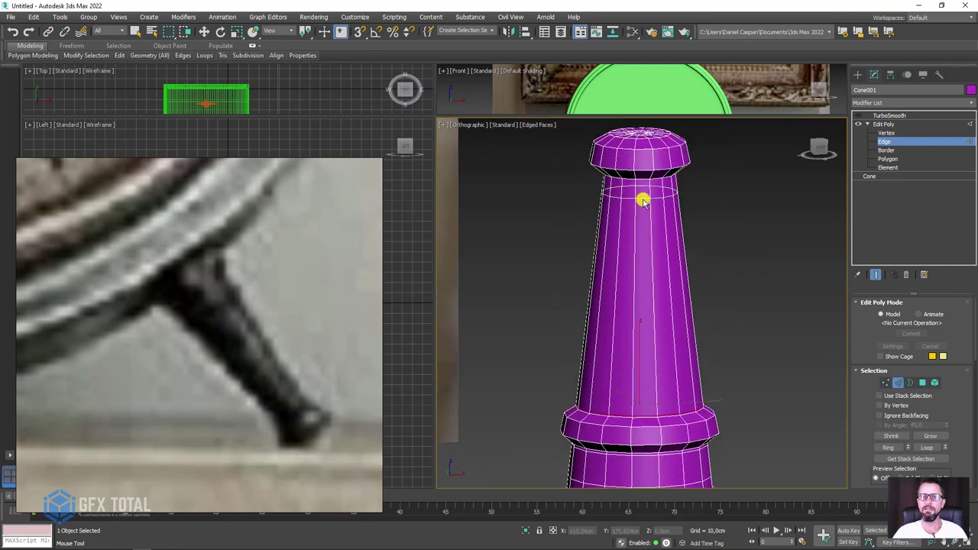
{"action": "scroll", "coordinate": [644, 201], "scroll_direction": "up", "scroll_amount": 4}
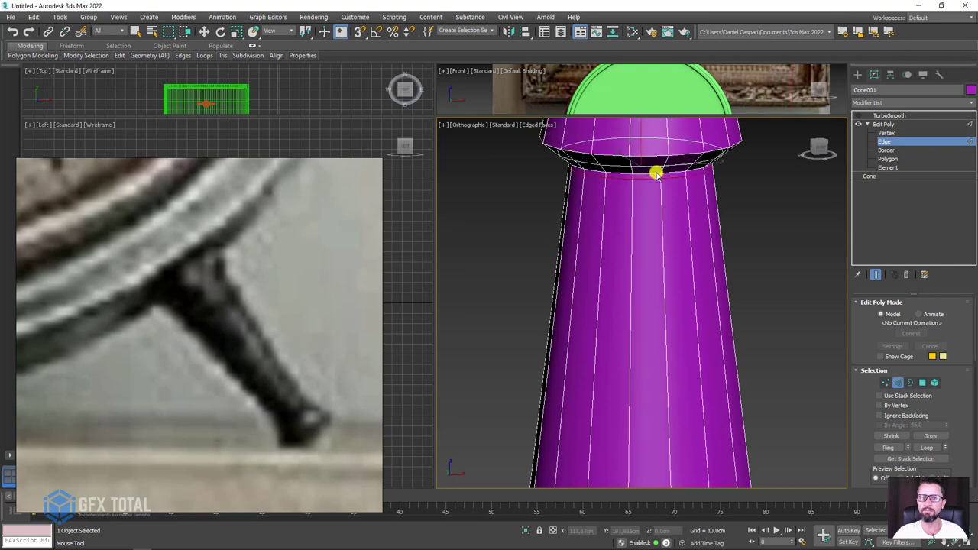
{"action": "key", "text": "w"}
{"action": "middle_click_drag", "start_coordinate": [655, 170], "coordinate": [762, 198], "text": "alt"}
Re-enable TurboSmooth on the cone and view the whole clock scene.
{"action": "left_click", "coordinate": [883, 126]}
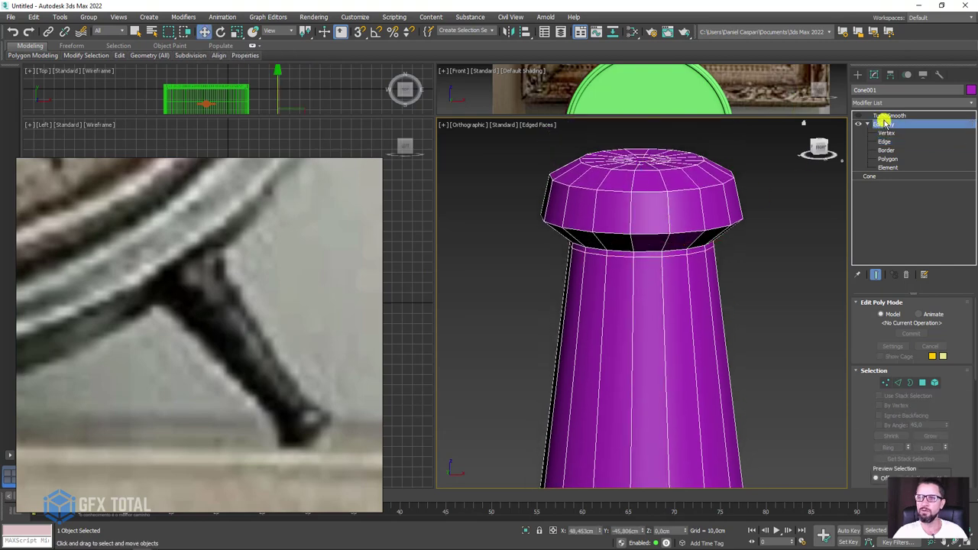
{"action": "left_click", "coordinate": [861, 115]}
{"action": "scroll", "coordinate": [779, 192], "scroll_direction": "down", "scroll_amount": 3}
{"action": "mouse_move", "coordinate": [703, 277]}
{"action": "middle_mouse_down", "text": "alt"}
{"action": "mouse_move", "coordinate": [702, 244]}
{"action": "mouse_move", "coordinate": [710, 284]}
{"action": "mouse_move", "coordinate": [639, 279]}
{"action": "mouse_move", "coordinate": [647, 321]}
{"action": "middle_mouse_up", "text": "alt"}
{"action": "scroll", "coordinate": [702, 290], "scroll_direction": "down", "scroll_amount": 5}
{"action": "scroll", "coordinate": [682, 310], "scroll_direction": "up", "scroll_amount": 3}
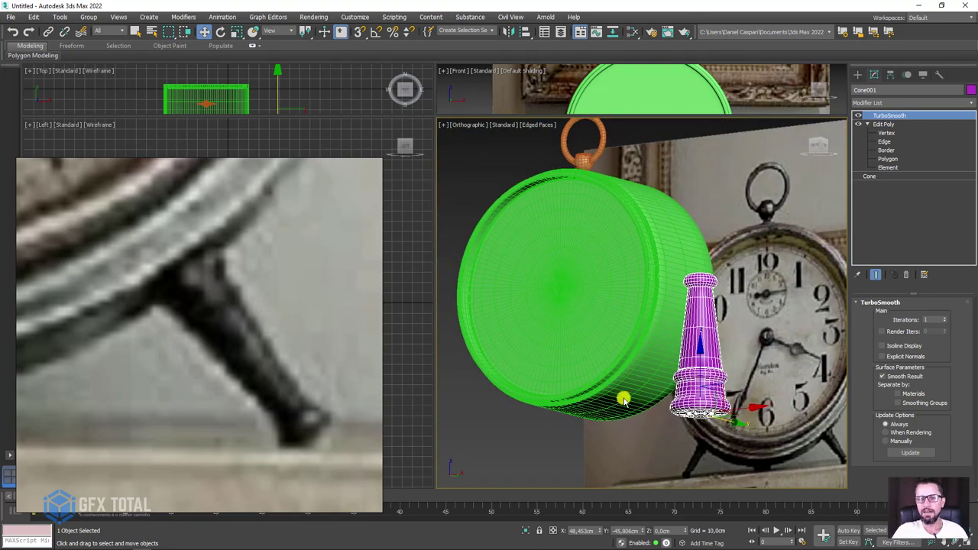
Use Select and Place to set the smoothed cone against the green body's underside.
{"action": "middle_click_drag", "start_coordinate": [623, 383], "coordinate": [691, 272], "text": "alt"}
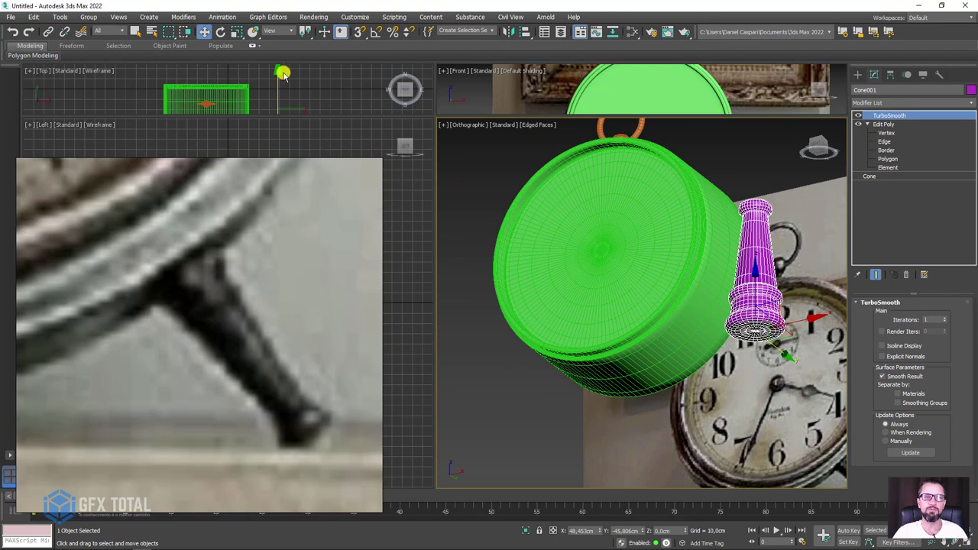
{"action": "left_click", "coordinate": [252, 32]}
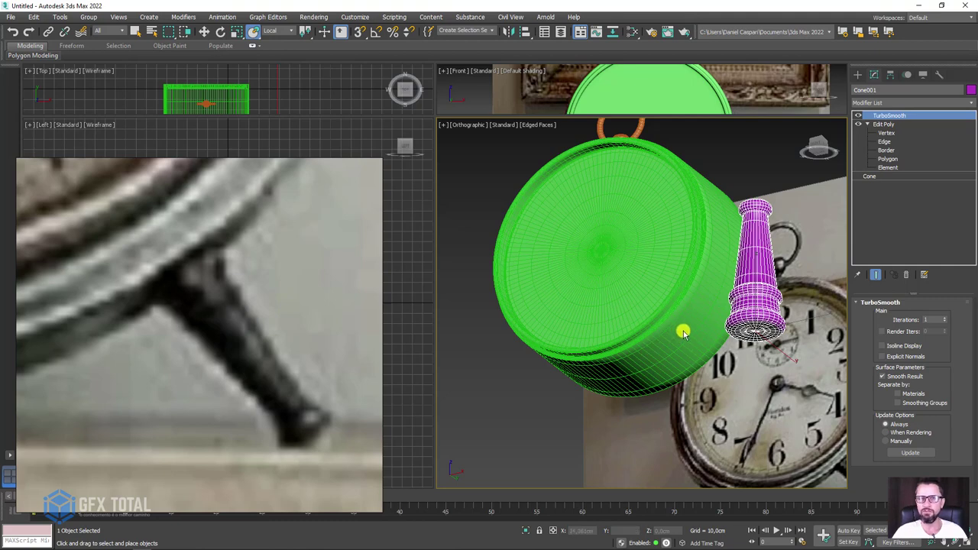
{"action": "left_click", "coordinate": [255, 32]}
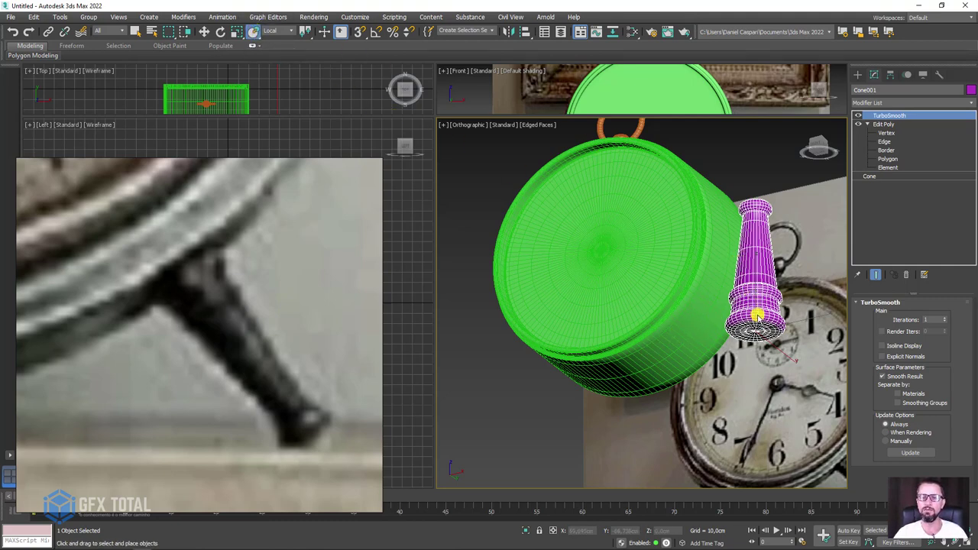
{"action": "mouse_move", "coordinate": [755, 322]}
{"action": "left_mouse_down"}
{"action": "mouse_move", "coordinate": [766, 456]}
{"action": "mouse_move", "coordinate": [646, 321]}
{"action": "mouse_move", "coordinate": [695, 338]}
{"action": "left_mouse_up"}
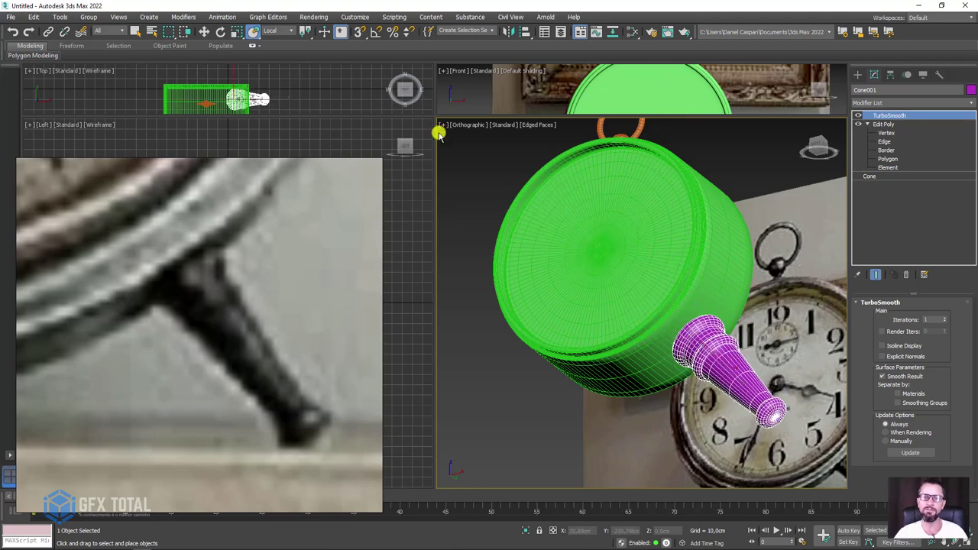
Uniformly scale the cone leg down to about 30% of its size.
{"action": "left_click_drag", "start_coordinate": [425, 119], "coordinate": [424, 243]}
{"action": "scroll", "coordinate": [650, 324], "scroll_direction": "down", "scroll_amount": 5}
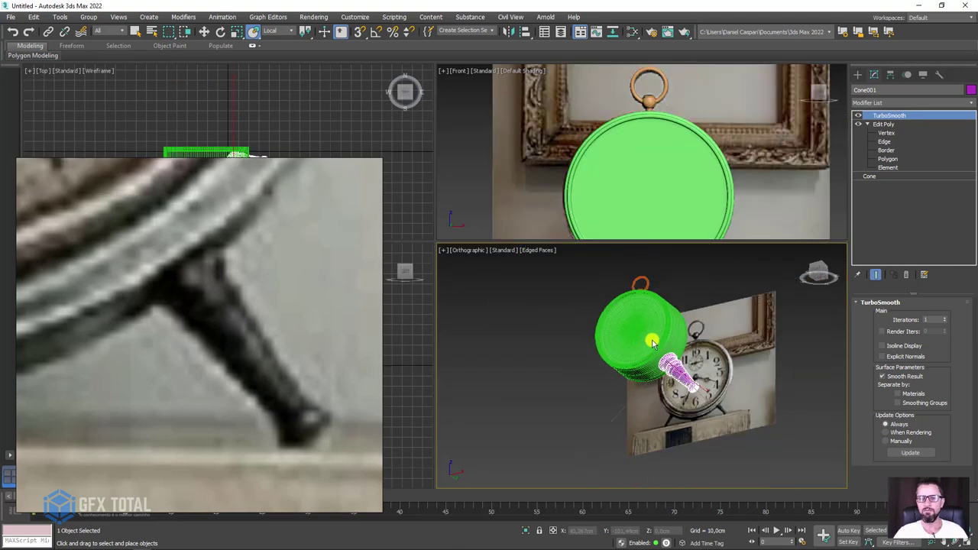
{"action": "scroll", "coordinate": [701, 380], "scroll_direction": "down", "scroll_amount": 1}
{"action": "scroll", "coordinate": [687, 366], "scroll_direction": "up", "scroll_amount": 2}
{"action": "scroll", "coordinate": [649, 352], "scroll_direction": "up", "scroll_amount": 3}
{"action": "scroll", "coordinate": [641, 347], "scroll_direction": "up", "scroll_amount": 2}
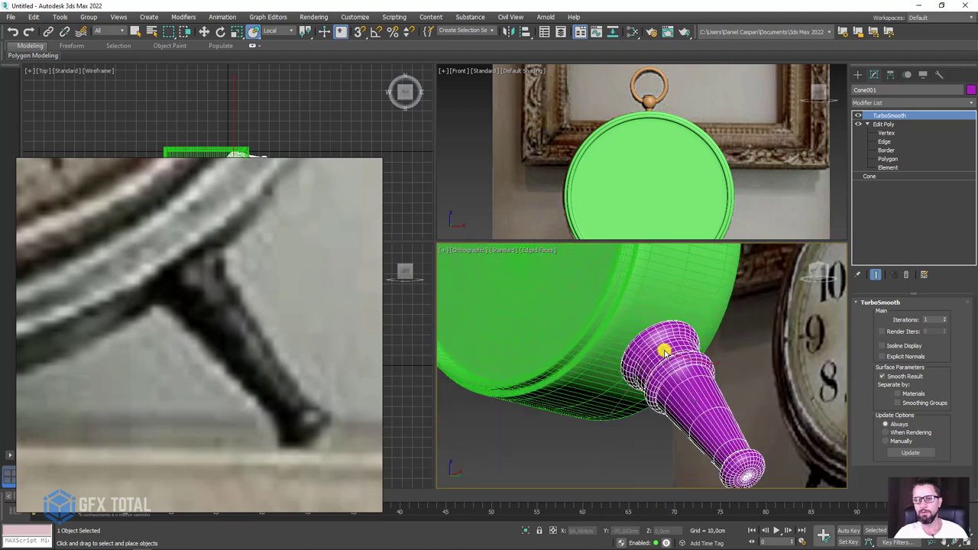
{"action": "key", "text": "r"}
{"action": "mouse_move", "coordinate": [667, 355]}
{"action": "left_mouse_down"}
{"action": "mouse_move", "coordinate": [689, 511]}
{"action": "mouse_move", "coordinate": [687, 486]}
{"action": "left_mouse_up"}
Place the shrunken cone onto the green clock body's underside with Select and Place.
{"action": "scroll", "coordinate": [655, 164], "scroll_direction": "down", "scroll_amount": 2}
{"action": "scroll", "coordinate": [687, 196], "scroll_direction": "up", "scroll_amount": 4}
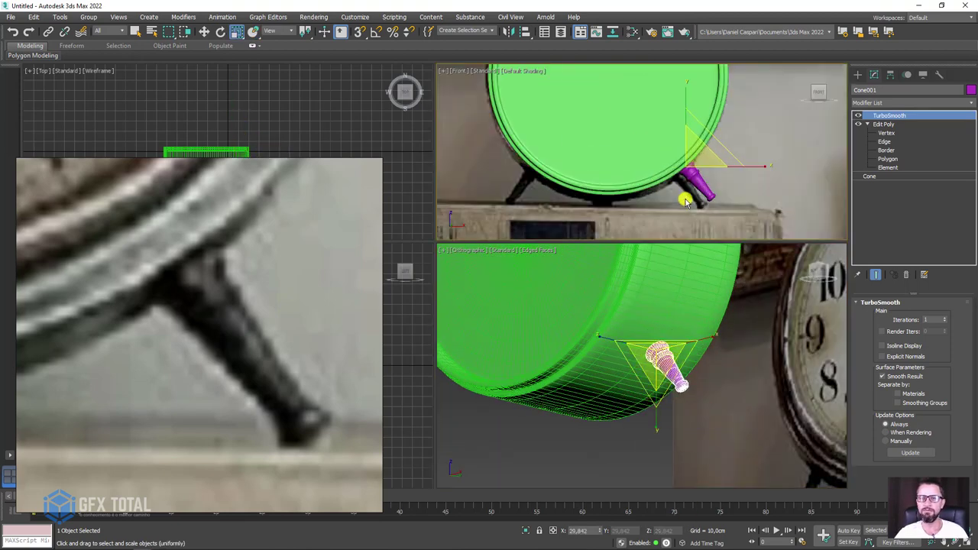
{"action": "scroll", "coordinate": [693, 197], "scroll_direction": "up", "scroll_amount": 2}
{"action": "scroll", "coordinate": [693, 196], "scroll_direction": "up", "scroll_amount": 1}
{"action": "scroll", "coordinate": [679, 386], "scroll_direction": "up", "scroll_amount": 2}
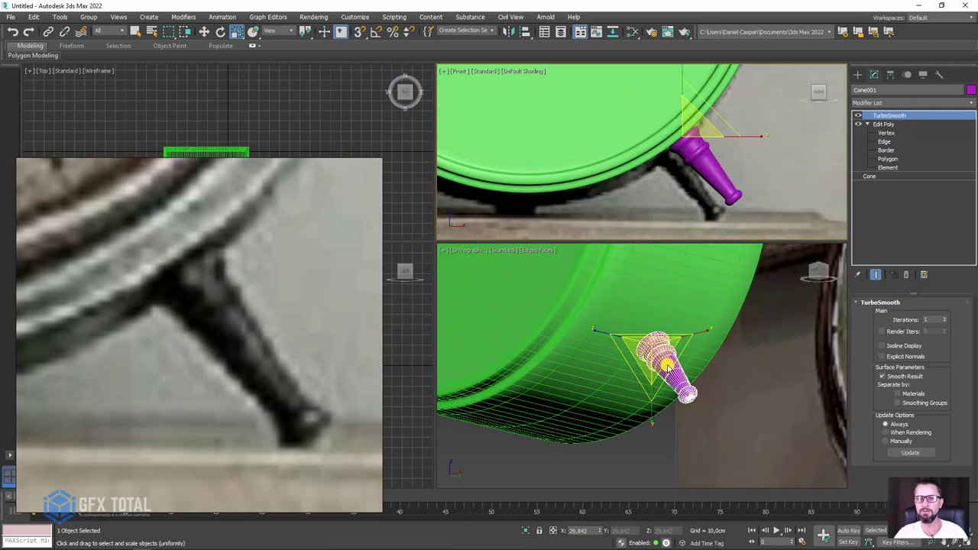
{"action": "left_click", "coordinate": [253, 32]}
{"action": "mouse_move", "coordinate": [653, 359]}
{"action": "left_mouse_down"}
{"action": "mouse_move", "coordinate": [616, 359]}
{"action": "mouse_move", "coordinate": [630, 365]}
{"action": "left_mouse_up"}
{"action": "scroll", "coordinate": [627, 352], "scroll_direction": "up", "scroll_amount": 2}
Slide the cone leg along its Y axis and check its angle from several views.
{"action": "key", "text": "e"}
{"action": "key", "text": "r"}
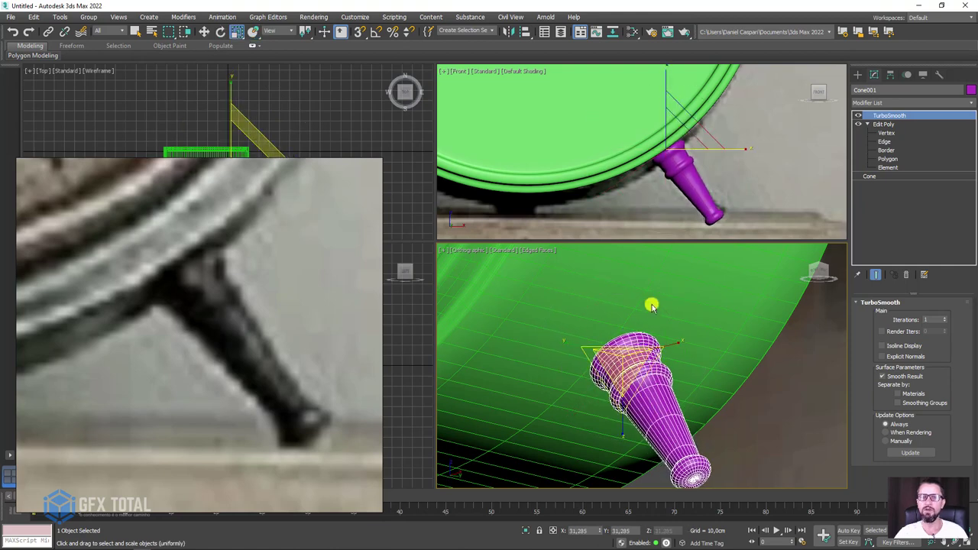
{"action": "middle_click_drag", "start_coordinate": [624, 366], "coordinate": [669, 373], "text": "alt"}
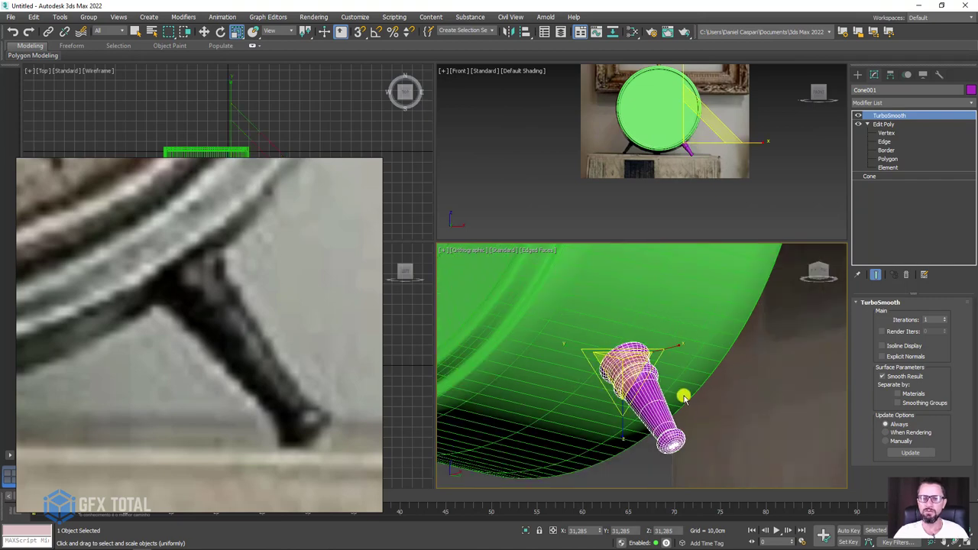
{"action": "key", "text": "w"}
{"action": "left_click_drag", "start_coordinate": [694, 353], "coordinate": [626, 359]}
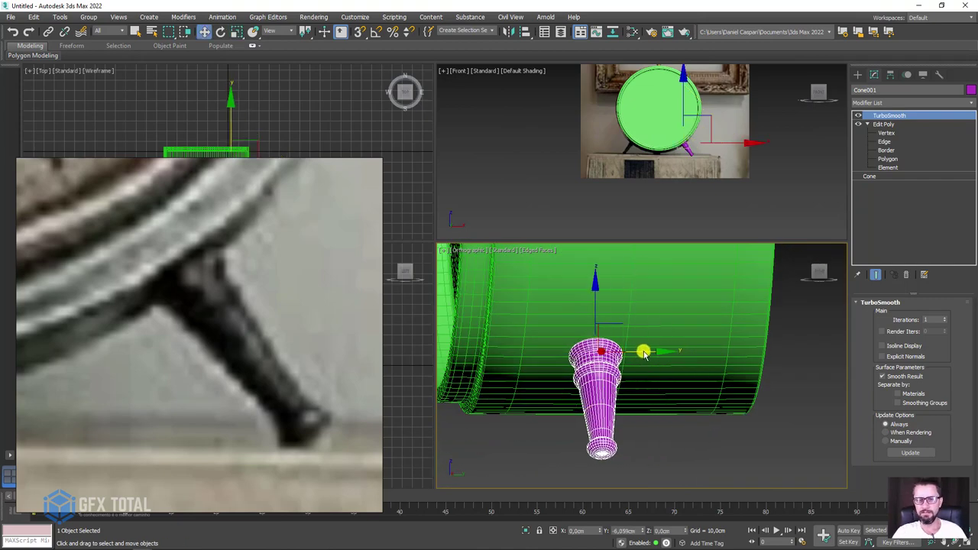
{"action": "mouse_move", "coordinate": [626, 359]}
{"action": "middle_mouse_down", "text": "alt"}
{"action": "mouse_move", "coordinate": [558, 372]}
{"action": "mouse_move", "coordinate": [659, 389]}
{"action": "mouse_move", "coordinate": [741, 384]}
{"action": "mouse_move", "coordinate": [573, 369]}
{"action": "middle_mouse_up", "text": "alt"}
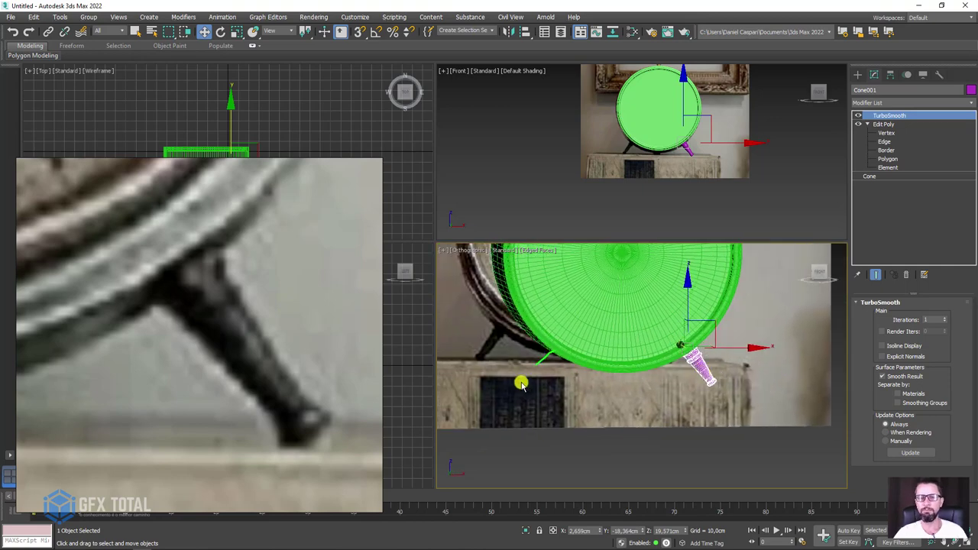
{"action": "mouse_move", "coordinate": [657, 343]}
{"action": "middle_mouse_down", "text": "alt"}
{"action": "mouse_move", "coordinate": [689, 401]}
{"action": "mouse_move", "coordinate": [670, 419]}
{"action": "middle_mouse_up", "text": "alt"}
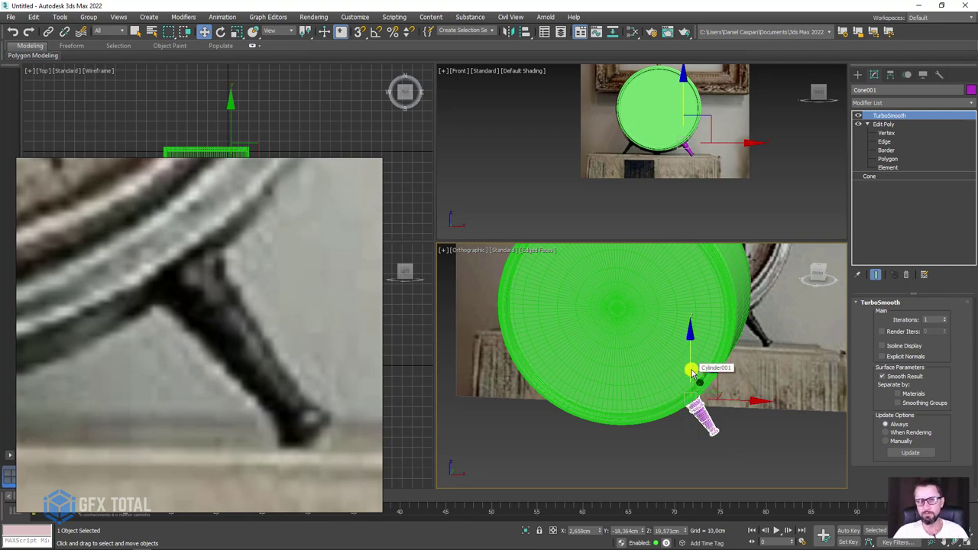
{"action": "mouse_move", "coordinate": [696, 364]}
{"action": "middle_mouse_down", "text": "alt"}
{"action": "mouse_move", "coordinate": [693, 382]}
{"action": "mouse_move", "coordinate": [776, 250]}
{"action": "middle_mouse_up", "text": "alt"}
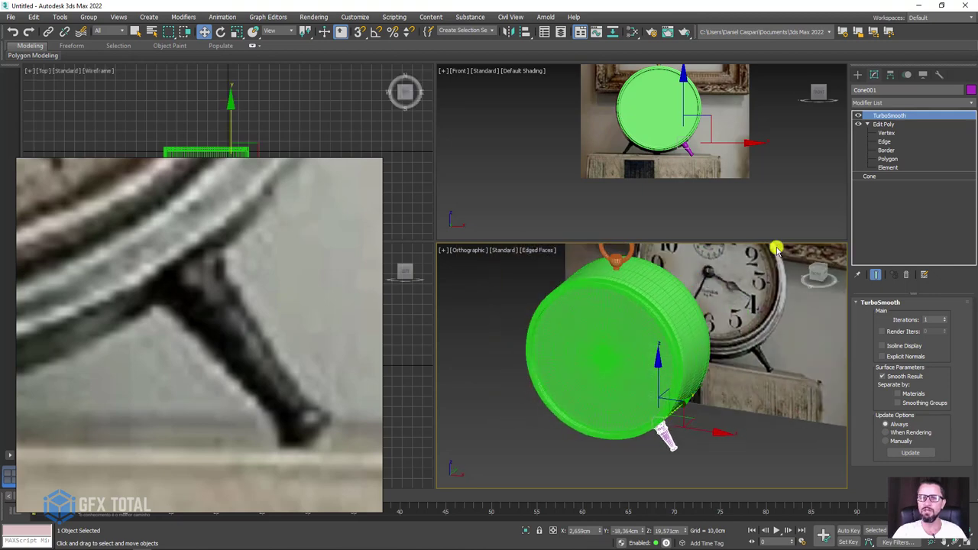
{"action": "left_click", "coordinate": [889, 74]}
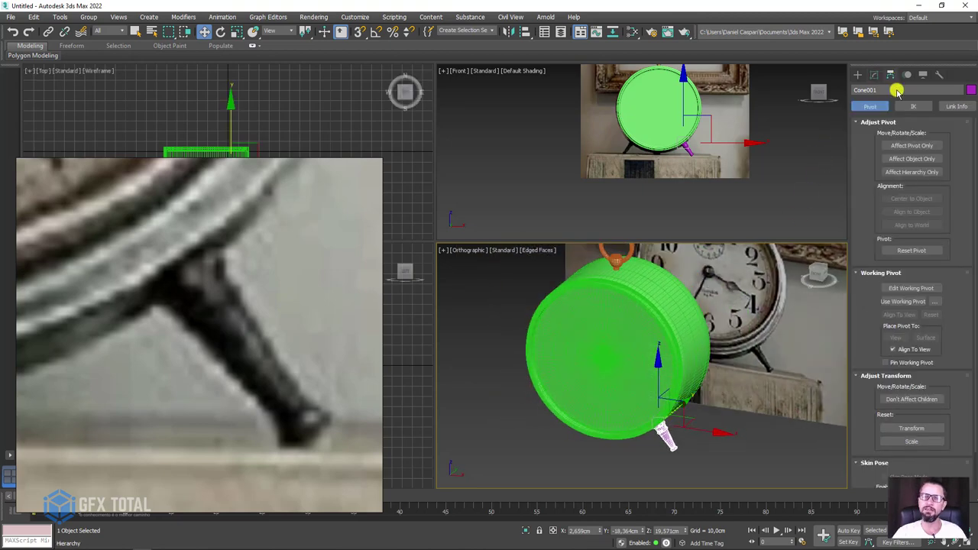
With Affect Pivot Only on, start aligning Cone001's pivot to Cylinder001 using Align.
{"action": "left_click", "coordinate": [912, 145]}
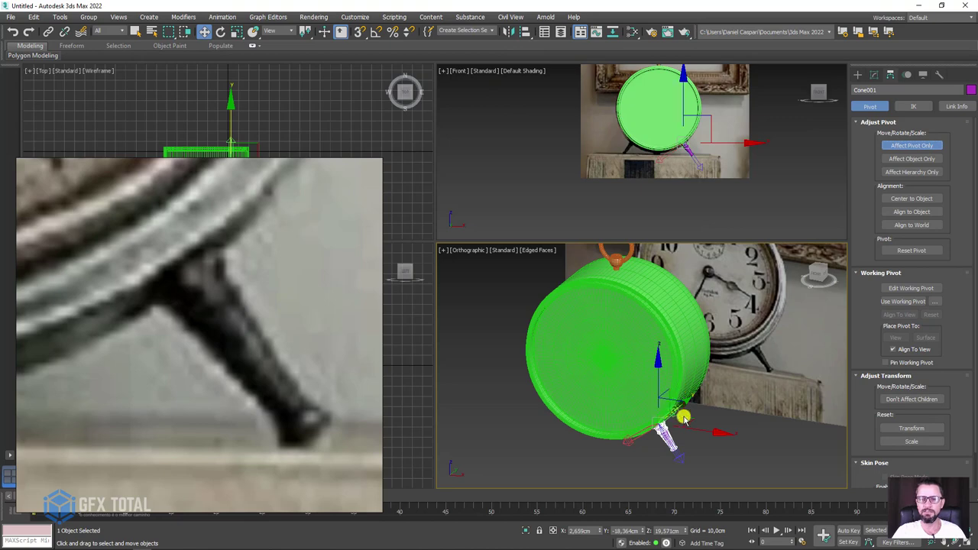
{"action": "left_click_drag", "start_coordinate": [684, 428], "coordinate": [544, 397]}
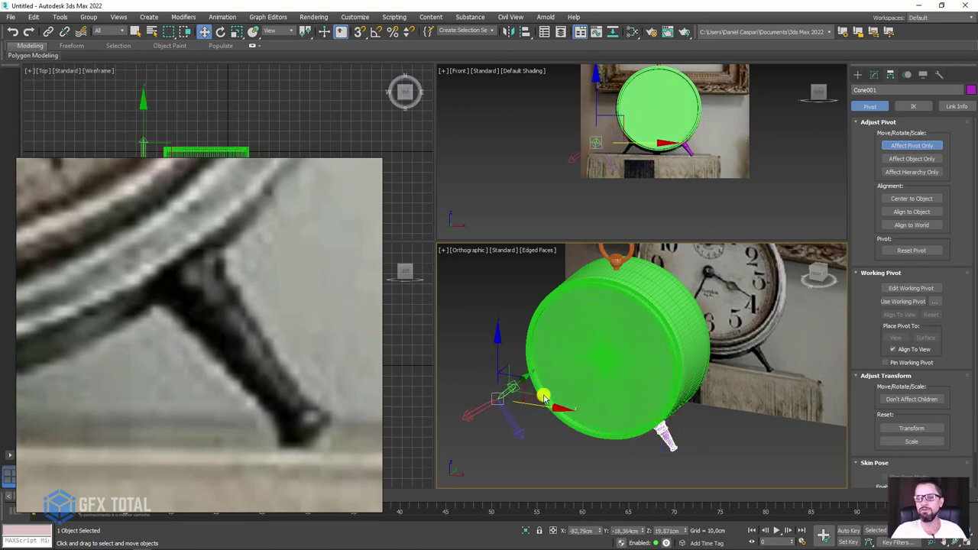
{"action": "left_click", "coordinate": [525, 32]}
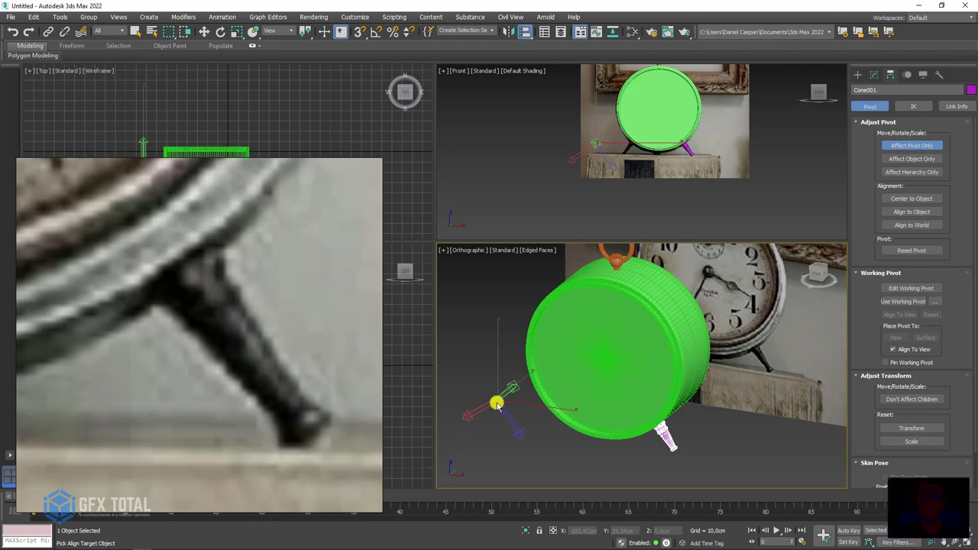
{"action": "left_click", "coordinate": [600, 359]}
{"action": "left_click_drag", "start_coordinate": [481, 146], "coordinate": [465, 79]}
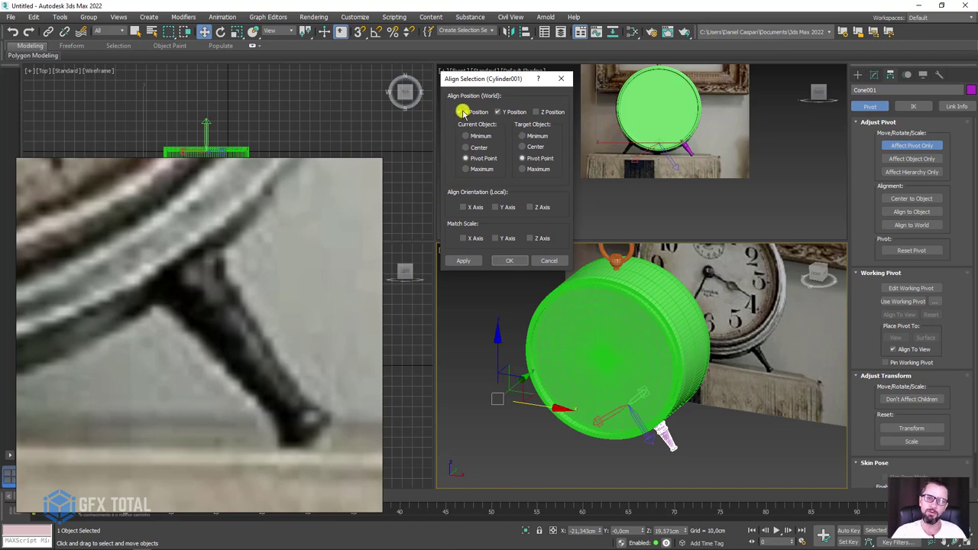
Align the leg's pivot to Cylinder001's centre with X/Y/Z position and orientation.
{"action": "left_click", "coordinate": [540, 111]}
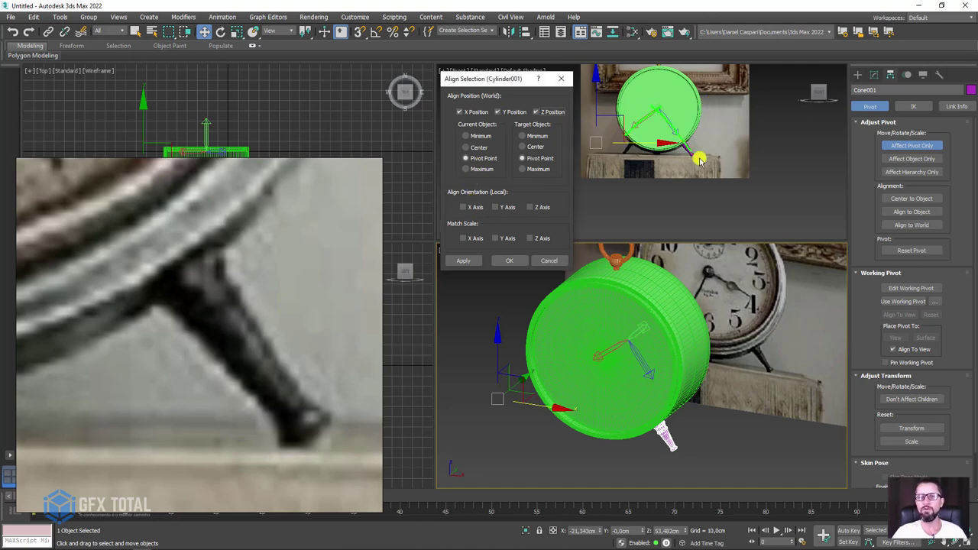
{"action": "left_click", "coordinate": [471, 208]}
{"action": "left_click", "coordinate": [505, 207]}
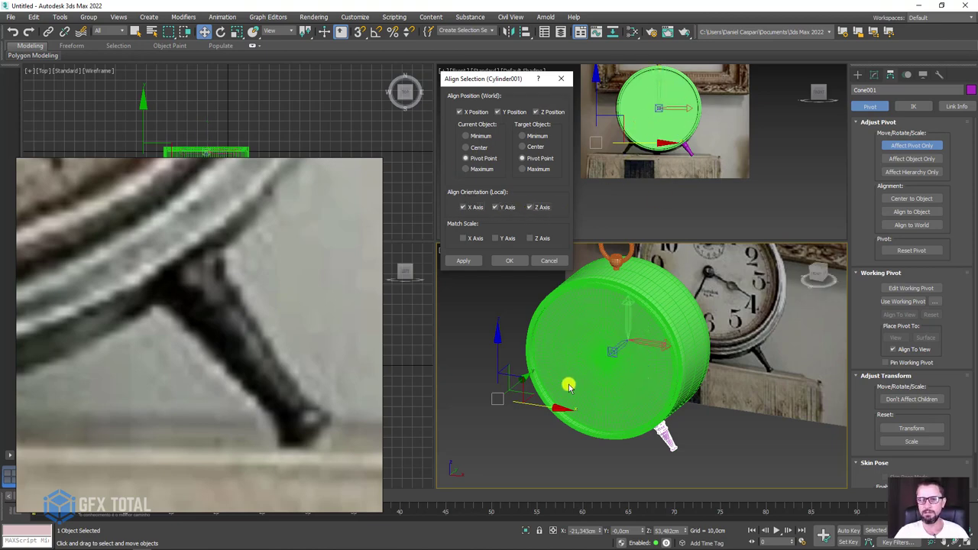
{"action": "left_click", "coordinate": [505, 261]}
Turn off Affect Pivot Only and delete the cone's TurboSmooth modifier.
{"action": "left_click", "coordinate": [917, 145]}
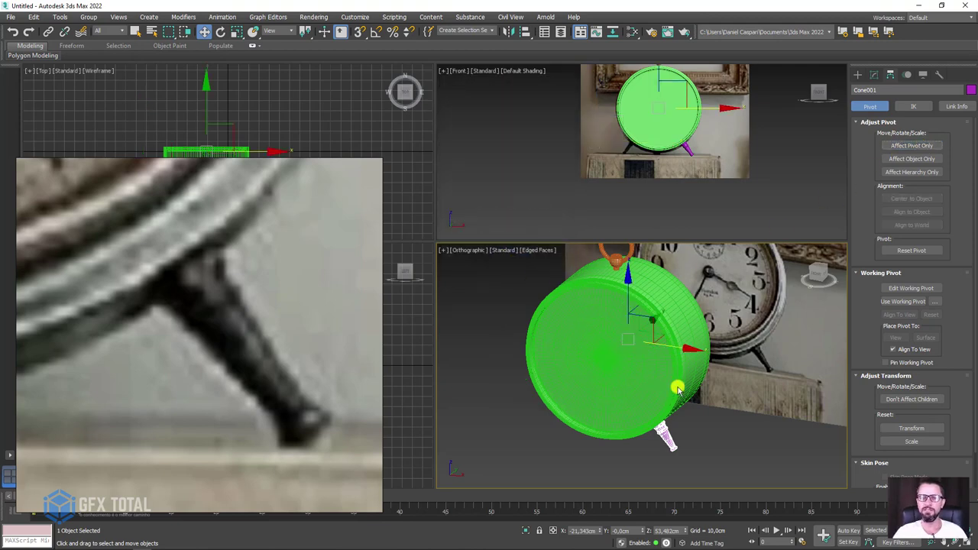
{"action": "mouse_move", "coordinate": [677, 388]}
{"action": "middle_mouse_down", "text": "alt"}
{"action": "mouse_move", "coordinate": [608, 392]}
{"action": "mouse_move", "coordinate": [740, 345]}
{"action": "mouse_move", "coordinate": [670, 349]}
{"action": "mouse_move", "coordinate": [661, 395]}
{"action": "mouse_move", "coordinate": [823, 381]}
{"action": "middle_mouse_up", "text": "alt"}
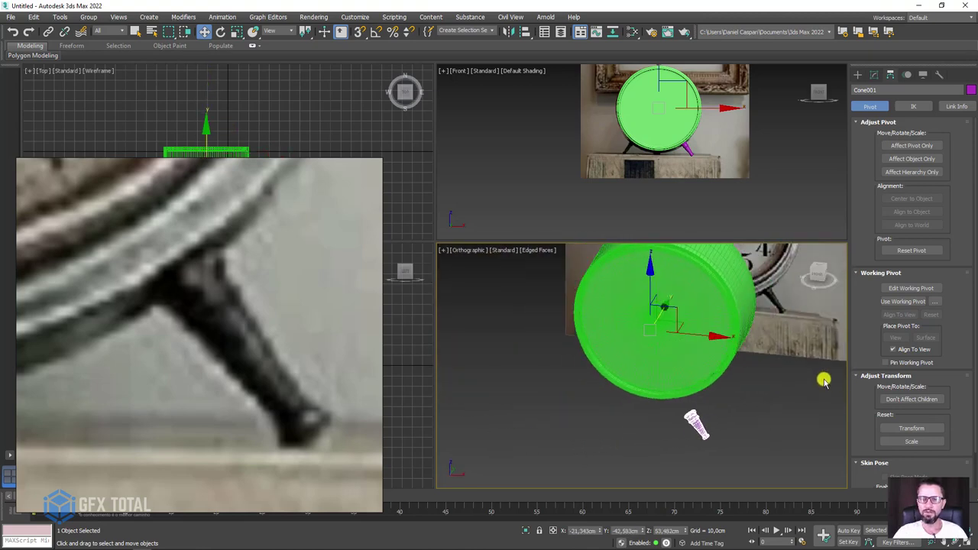
{"action": "left_click", "coordinate": [875, 75]}
{"action": "left_click", "coordinate": [908, 275]}
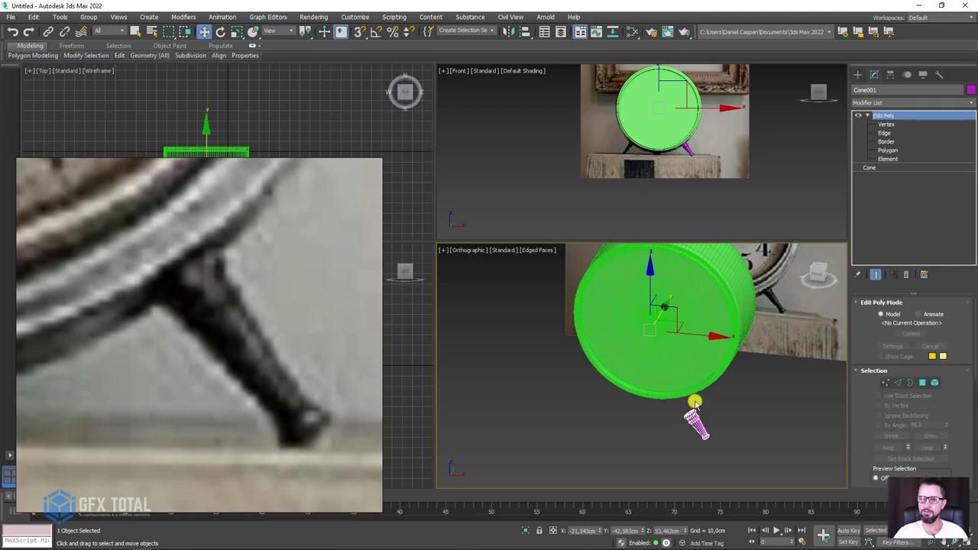
{"action": "mouse_move", "coordinate": [694, 400]}
{"action": "middle_mouse_down", "text": "alt"}
{"action": "mouse_move", "coordinate": [720, 389]}
{"action": "mouse_move", "coordinate": [727, 413]}
{"action": "middle_mouse_up", "text": "alt"}
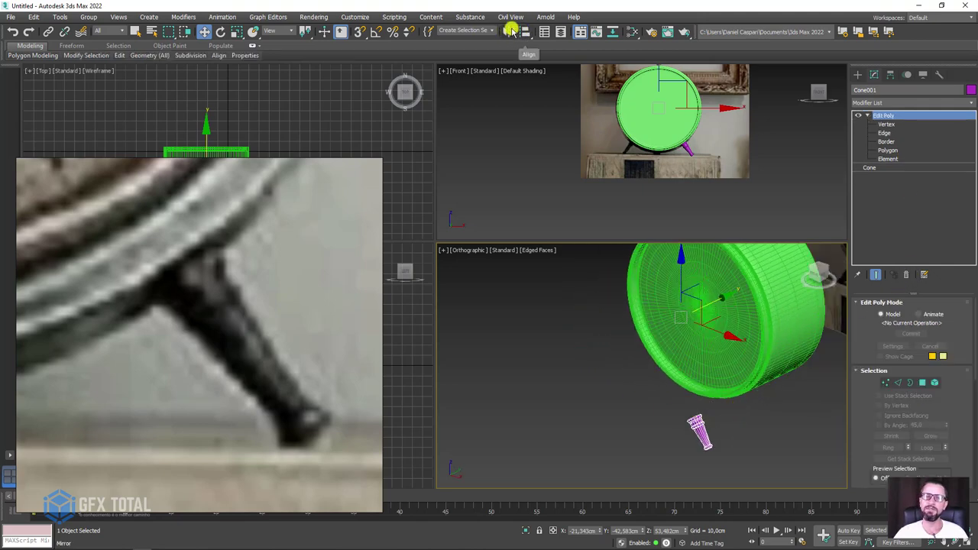
Mirror the cone leg on X as a copy to create the opposite leg.
{"action": "left_click", "coordinate": [510, 31]}
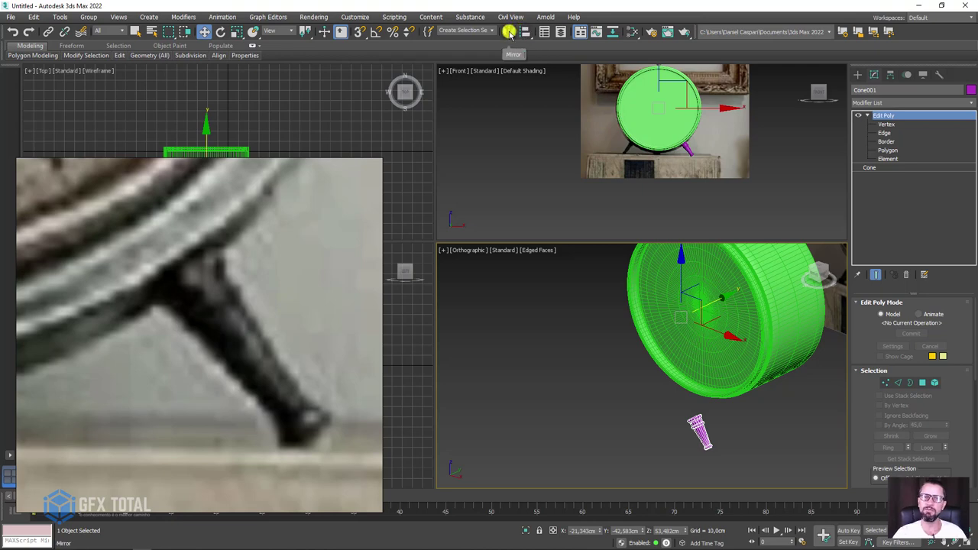
{"action": "left_click", "coordinate": [509, 31]}
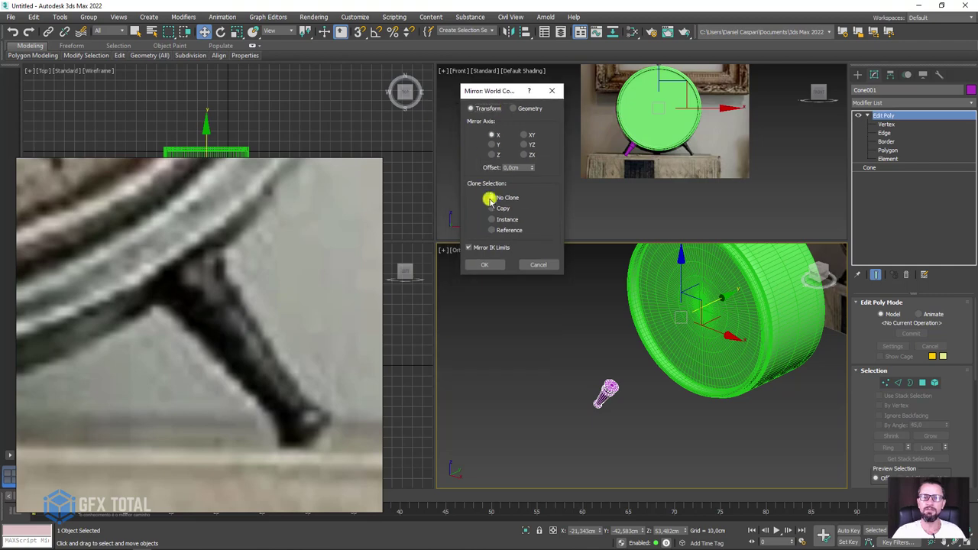
{"action": "left_click", "coordinate": [493, 207]}
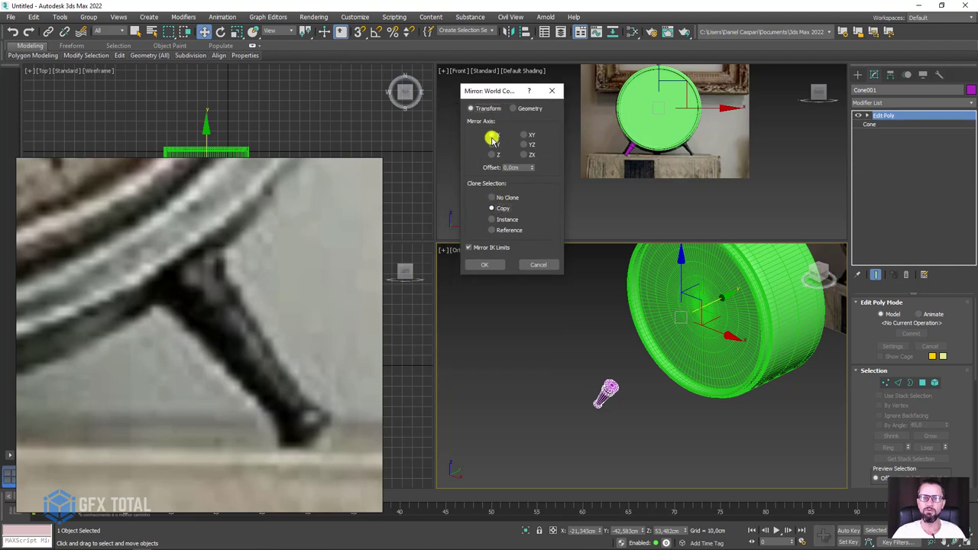
{"action": "left_click", "coordinate": [489, 266]}
{"action": "middle_click_drag", "start_coordinate": [623, 406], "coordinate": [747, 420], "text": "alt"}
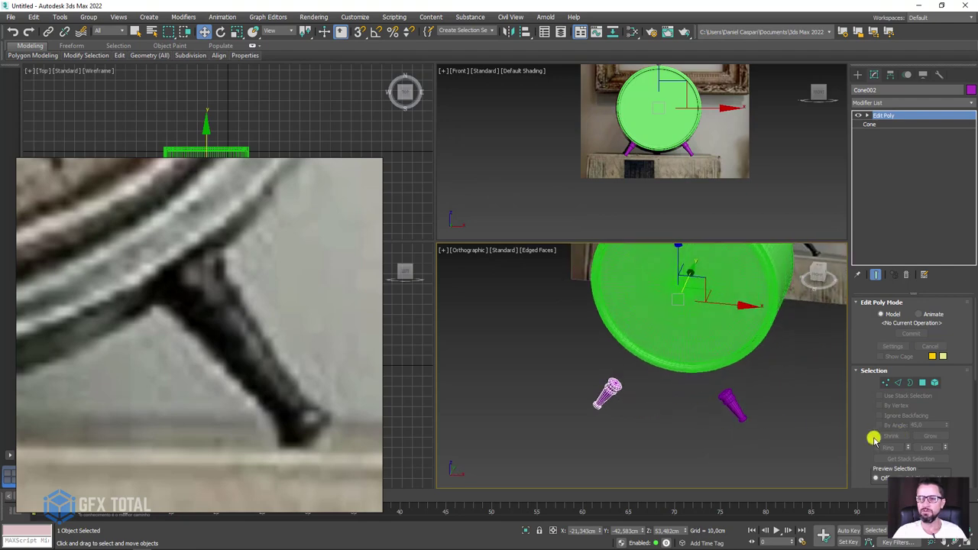
Attach the first leg to the mirrored copy and smooth the combined legs.
{"action": "scroll", "coordinate": [873, 440], "scroll_direction": "down", "scroll_amount": 3}
{"action": "scroll", "coordinate": [868, 462], "scroll_direction": "down", "scroll_amount": 1}
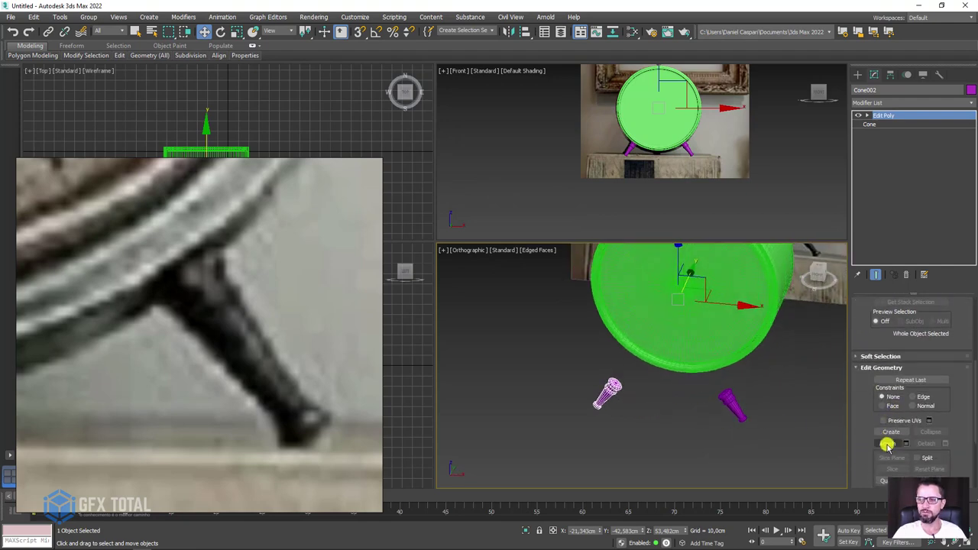
{"action": "left_click", "coordinate": [887, 443]}
{"action": "left_click", "coordinate": [731, 405]}
{"action": "key", "text": "w"}
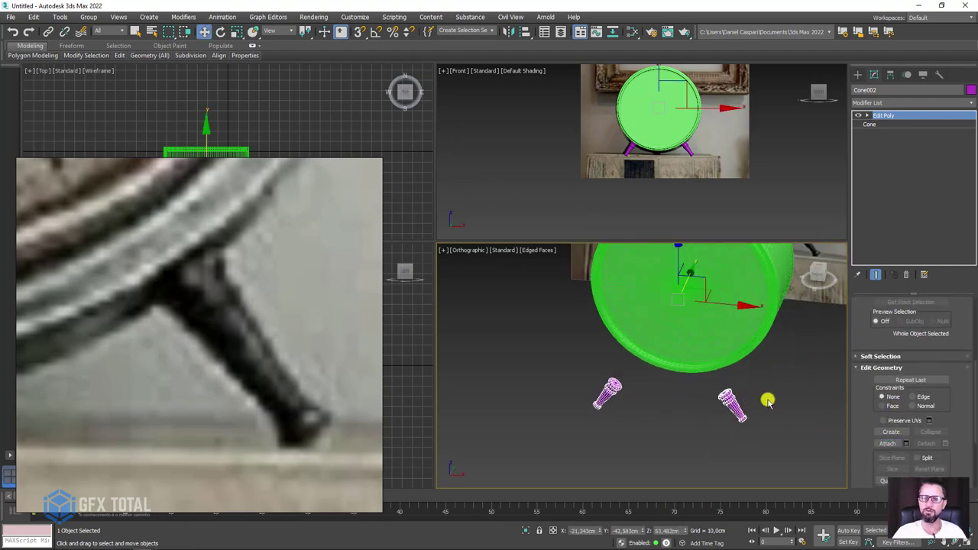
{"action": "key", "text": "ctrl+t"}
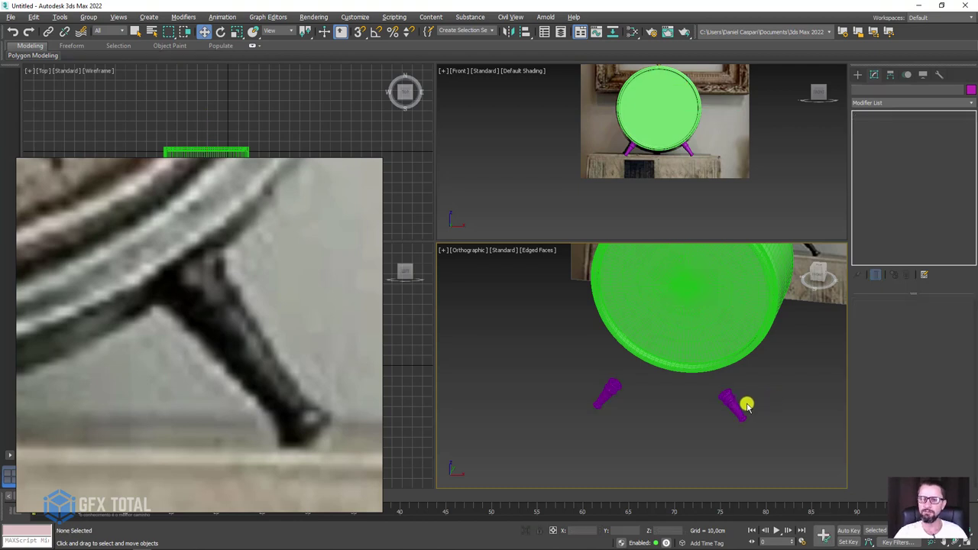
Orbit and zoom to inspect the two legs beneath the green clock body.
{"action": "scroll", "coordinate": [764, 401], "scroll_direction": "up", "scroll_amount": 3}
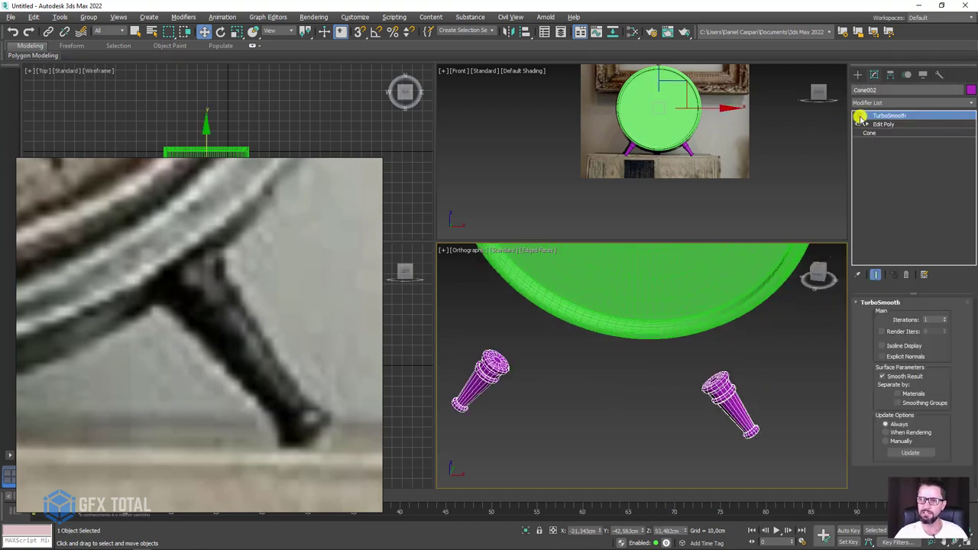
{"action": "scroll", "coordinate": [762, 287], "scroll_direction": "down", "scroll_amount": 2}
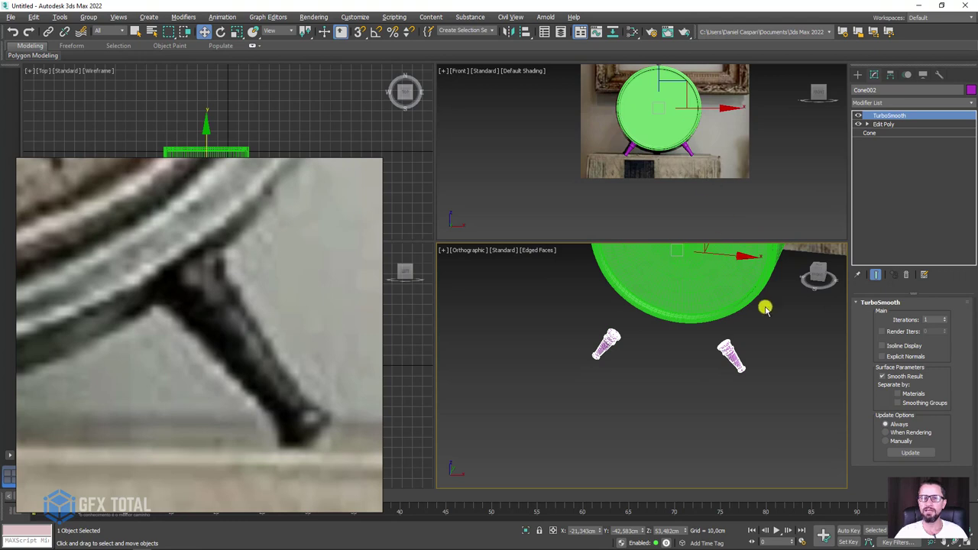
{"action": "mouse_move", "coordinate": [765, 308]}
{"action": "middle_mouse_down", "text": "alt"}
{"action": "mouse_move", "coordinate": [674, 323]}
{"action": "mouse_move", "coordinate": [790, 300]}
{"action": "middle_mouse_up", "text": "alt"}
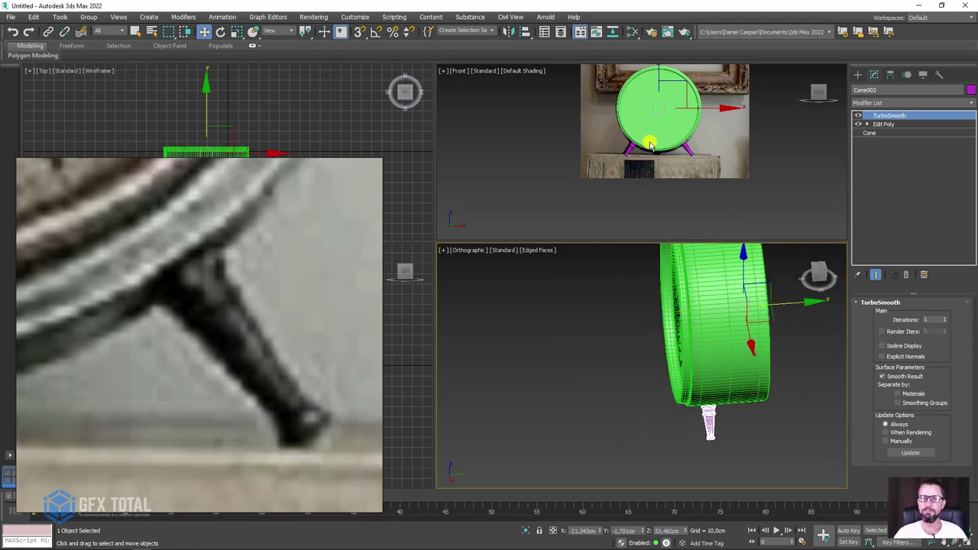
{"action": "scroll", "coordinate": [649, 145], "scroll_direction": "up", "scroll_amount": 5}
{"action": "scroll", "coordinate": [669, 176], "scroll_direction": "down", "scroll_amount": 3}
{"action": "scroll", "coordinate": [672, 183], "scroll_direction": "down", "scroll_amount": 2}
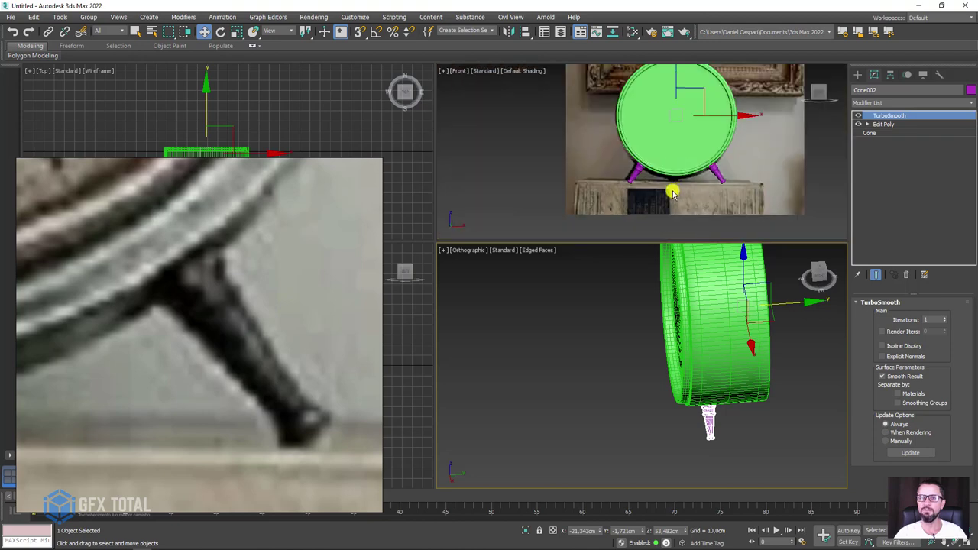
{"action": "scroll", "coordinate": [653, 217], "scroll_direction": "up", "scroll_amount": 3}
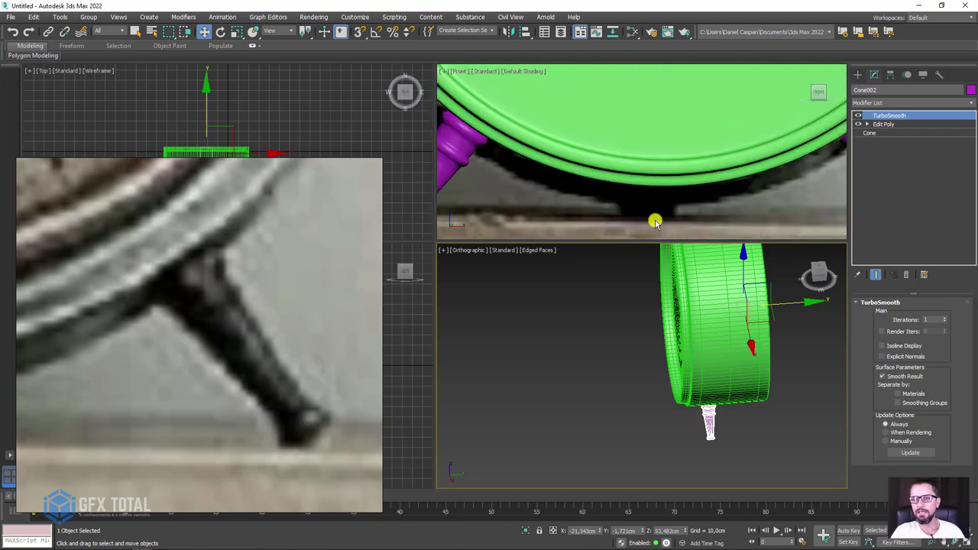
{"action": "scroll", "coordinate": [590, 168], "scroll_direction": "up", "scroll_amount": 2}
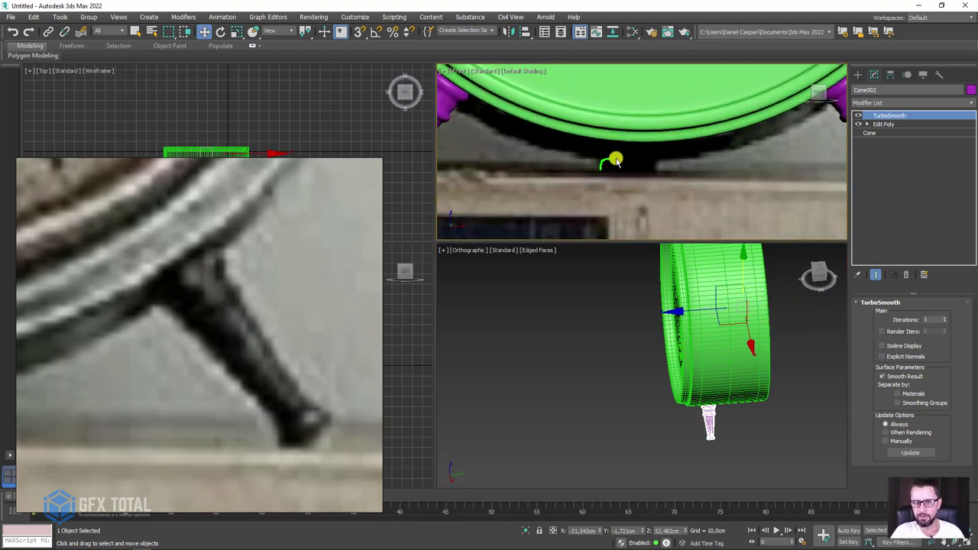
{"action": "mouse_move", "coordinate": [616, 160]}
{"action": "left_mouse_down"}
{"action": "mouse_move", "coordinate": [659, 160]}
{"action": "mouse_move", "coordinate": [606, 174]}
{"action": "left_mouse_up"}
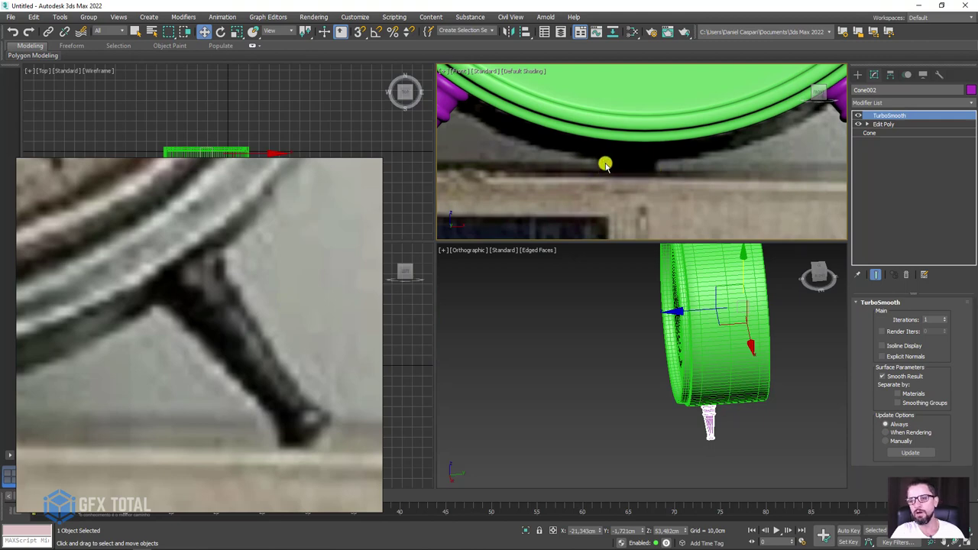
{"action": "scroll", "coordinate": [606, 161], "scroll_direction": "down", "scroll_amount": 3}
{"action": "scroll", "coordinate": [623, 212], "scroll_direction": "down", "scroll_amount": 1}
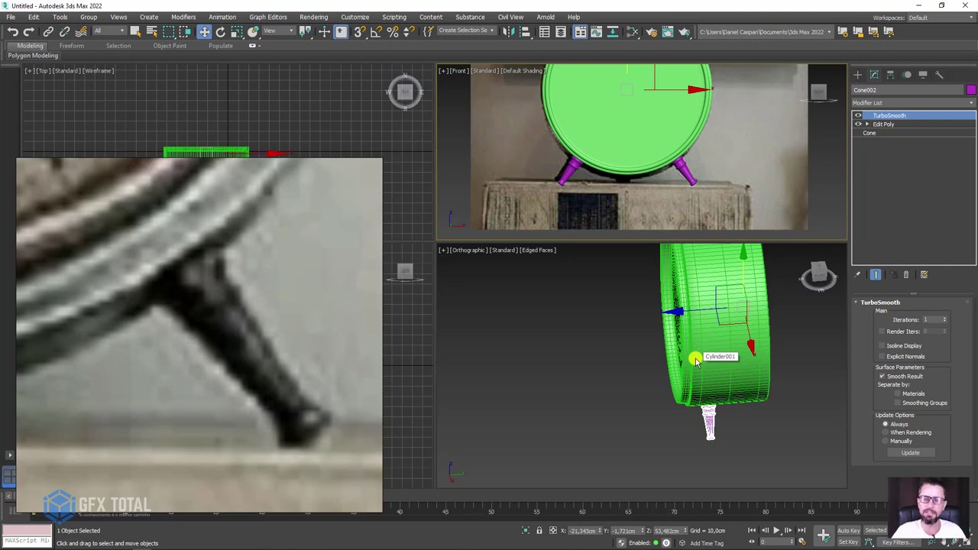
Marquee-select the green clock body and its two legs to move them off the reference photo.
{"action": "mouse_move", "coordinate": [695, 361]}
{"action": "middle_mouse_down", "text": "alt"}
{"action": "mouse_move", "coordinate": [698, 375]}
{"action": "mouse_move", "coordinate": [639, 364]}
{"action": "mouse_move", "coordinate": [714, 349]}
{"action": "mouse_move", "coordinate": [685, 405]}
{"action": "middle_mouse_up", "text": "alt"}
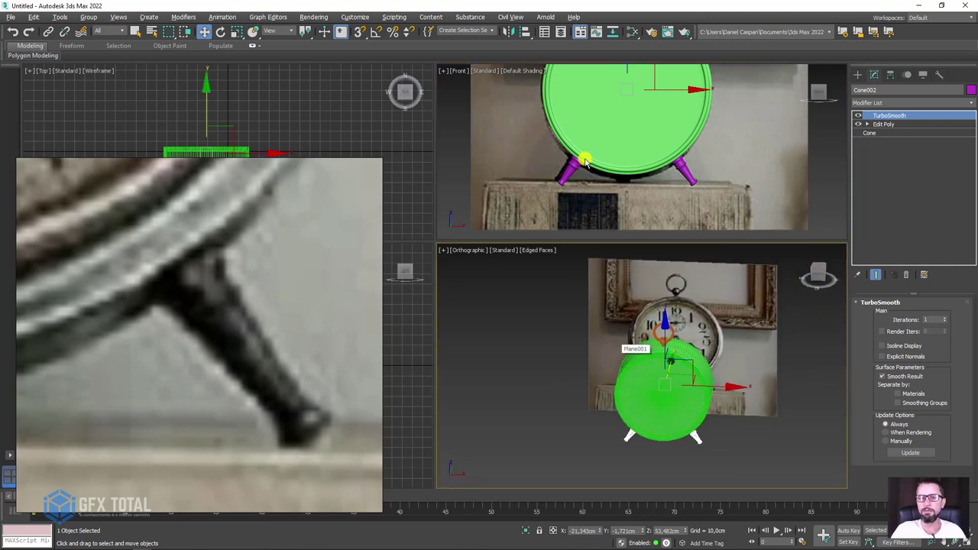
{"action": "scroll", "coordinate": [616, 128], "scroll_direction": "down", "scroll_amount": 5}
{"action": "scroll", "coordinate": [626, 146], "scroll_direction": "up", "scroll_amount": 2}
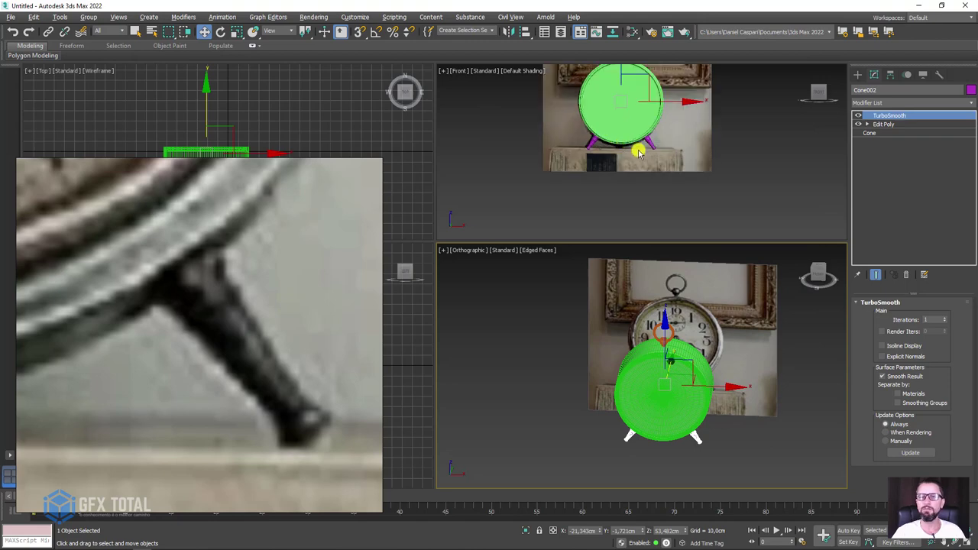
{"action": "scroll", "coordinate": [639, 148], "scroll_direction": "down", "scroll_amount": 4}
{"action": "mouse_move", "coordinate": [680, 192]}
{"action": "left_mouse_down"}
{"action": "mouse_move", "coordinate": [611, 109]}
{"action": "mouse_move", "coordinate": [633, 158]}
{"action": "mouse_move", "coordinate": [512, 136]}
{"action": "left_mouse_up"}
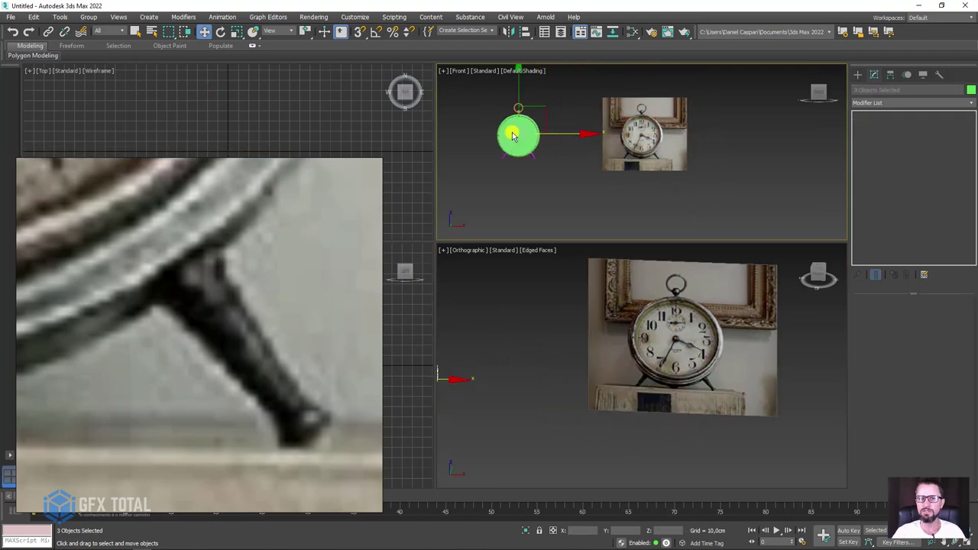
Zoom into the reference clock face in the Front viewport and trace a clock hand.
{"action": "scroll", "coordinate": [622, 135], "scroll_direction": "up", "scroll_amount": 3}
{"action": "scroll", "coordinate": [637, 135], "scroll_direction": "up", "scroll_amount": 3}
{"action": "scroll", "coordinate": [679, 130], "scroll_direction": "up", "scroll_amount": 2}
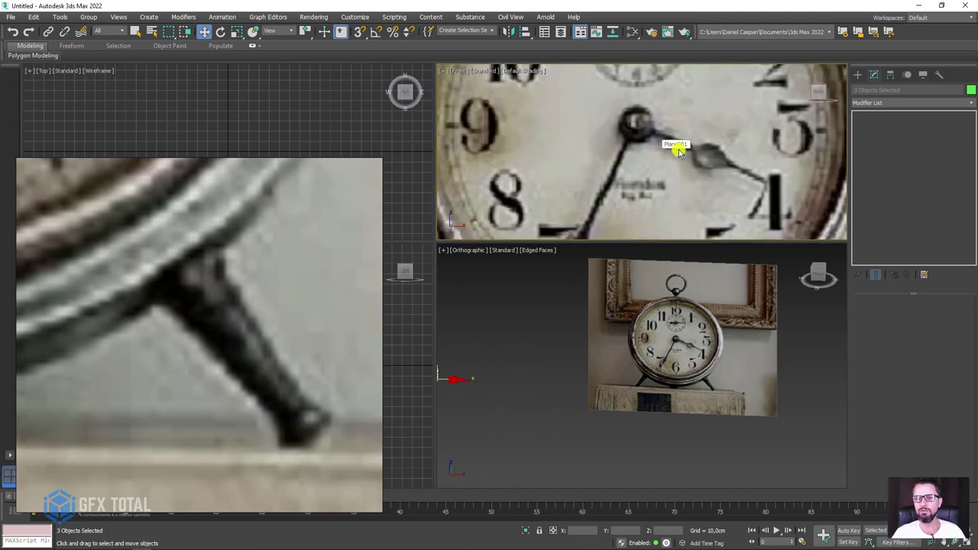
{"action": "scroll", "coordinate": [678, 151], "scroll_direction": "up", "scroll_amount": 4}
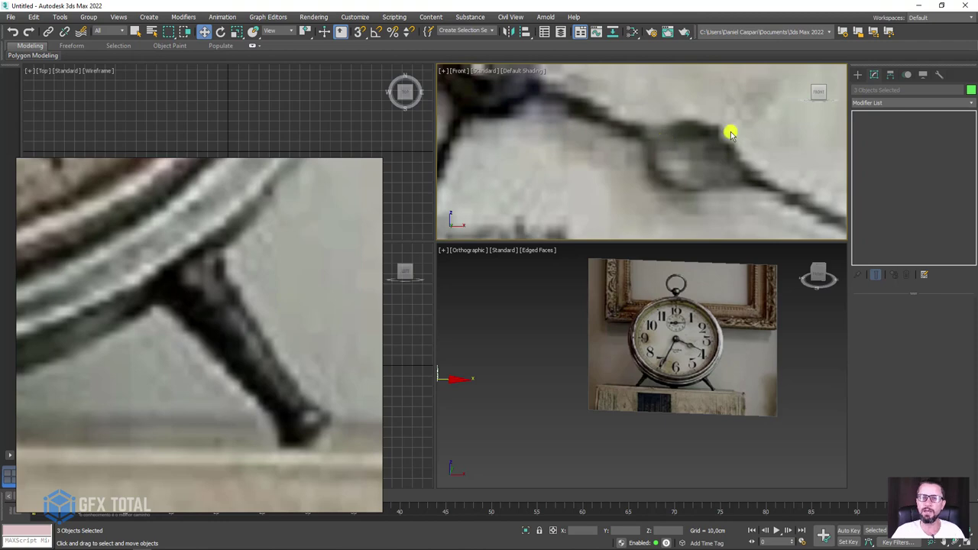
{"action": "scroll", "coordinate": [727, 152], "scroll_direction": "down", "scroll_amount": 4}
{"action": "scroll", "coordinate": [724, 164], "scroll_direction": "down", "scroll_amount": 2}
{"action": "scroll", "coordinate": [665, 203], "scroll_direction": "up", "scroll_amount": 2}
{"action": "scroll", "coordinate": [670, 212], "scroll_direction": "up", "scroll_amount": 2}
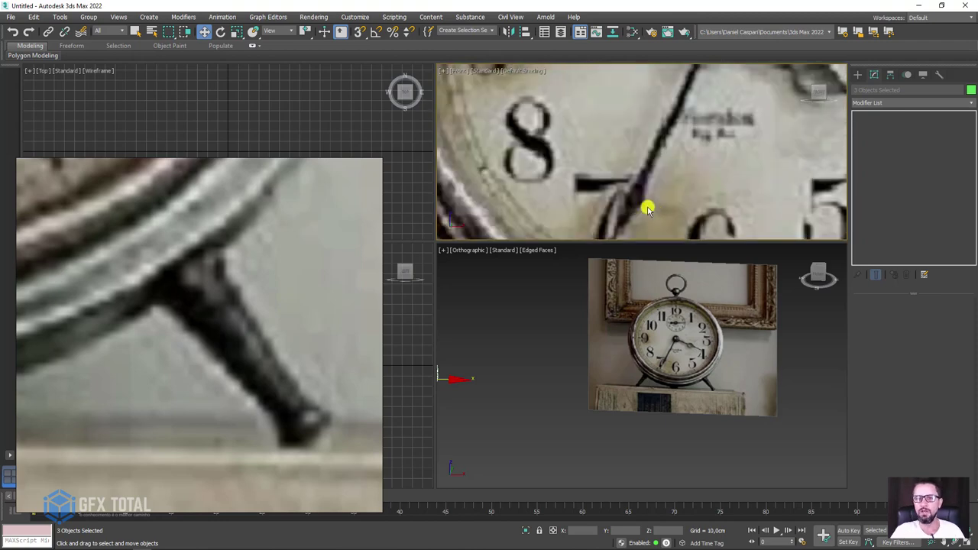
{"action": "middle_click_drag", "start_coordinate": [648, 210], "coordinate": [650, 109]}
{"action": "scroll", "coordinate": [646, 135], "scroll_direction": "up", "scroll_amount": 2}
{"action": "scroll", "coordinate": [654, 131], "scroll_direction": "down", "scroll_amount": 2}
{"action": "scroll", "coordinate": [662, 161], "scroll_direction": "down", "scroll_amount": 2}
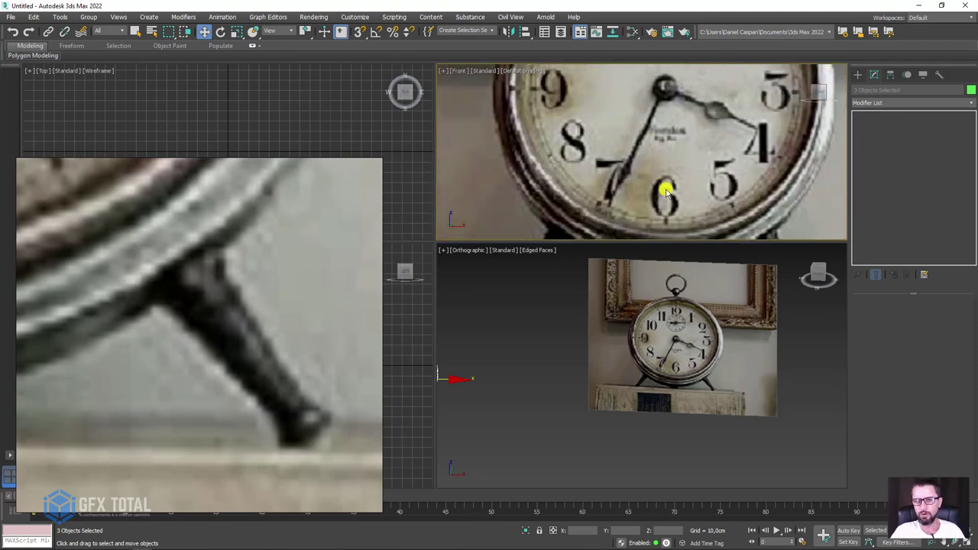
{"action": "scroll", "coordinate": [698, 142], "scroll_direction": "up", "scroll_amount": 1}
{"action": "scroll", "coordinate": [687, 157], "scroll_direction": "up", "scroll_amount": 4}
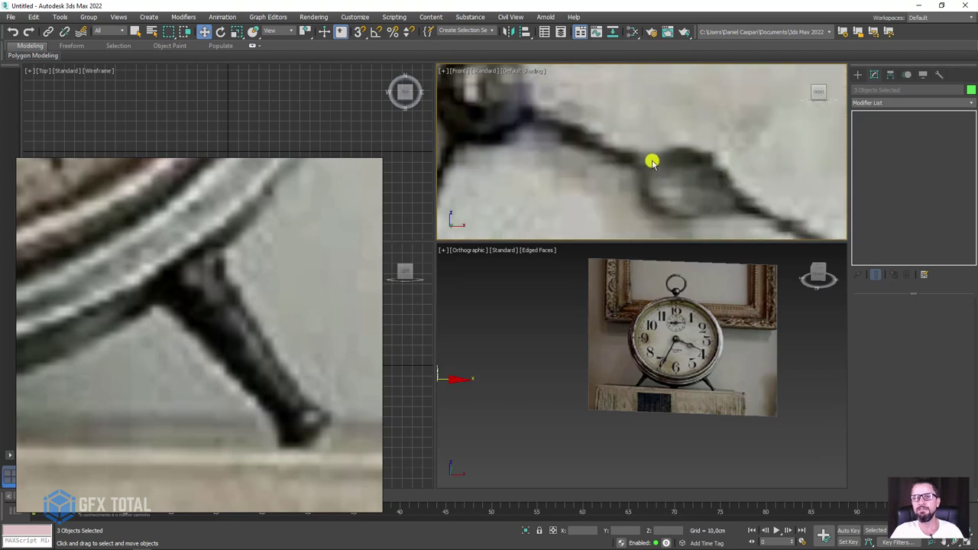
{"action": "mouse_move", "coordinate": [649, 161]}
{"action": "left_mouse_down"}
{"action": "mouse_move", "coordinate": [707, 155]}
{"action": "mouse_move", "coordinate": [773, 217]}
{"action": "left_mouse_up"}
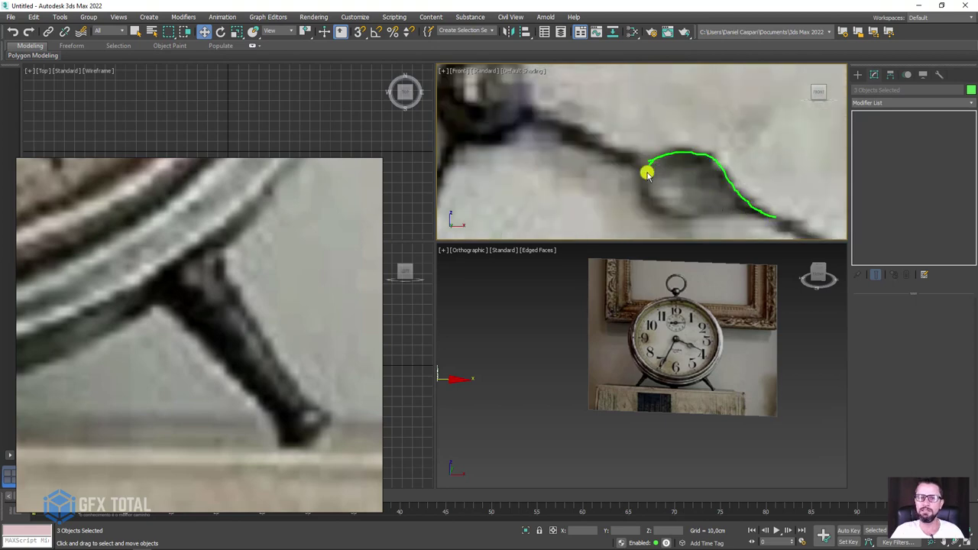
{"action": "mouse_move", "coordinate": [647, 173]}
{"action": "left_mouse_down"}
{"action": "mouse_move", "coordinate": [694, 212]}
{"action": "mouse_move", "coordinate": [774, 222]}
{"action": "left_mouse_up"}
{"action": "key", "text": "Escape"}
Outline the minute hand in the reference photo, then clear the annotation.
{"action": "scroll", "coordinate": [634, 194], "scroll_direction": "down", "scroll_amount": 5}
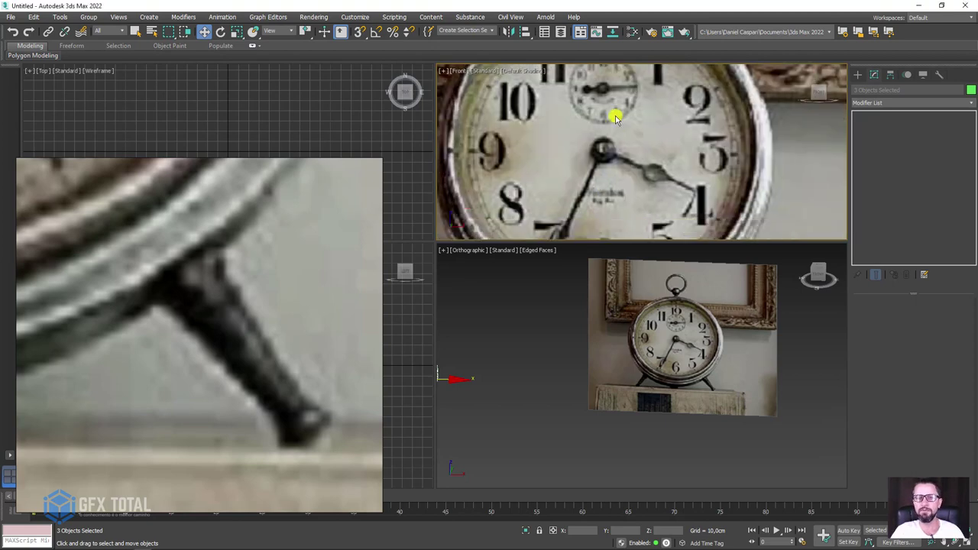
{"action": "scroll", "coordinate": [611, 122], "scroll_direction": "up", "scroll_amount": 2}
{"action": "scroll", "coordinate": [603, 134], "scroll_direction": "up", "scroll_amount": 2}
{"action": "scroll", "coordinate": [595, 143], "scroll_direction": "up", "scroll_amount": 1}
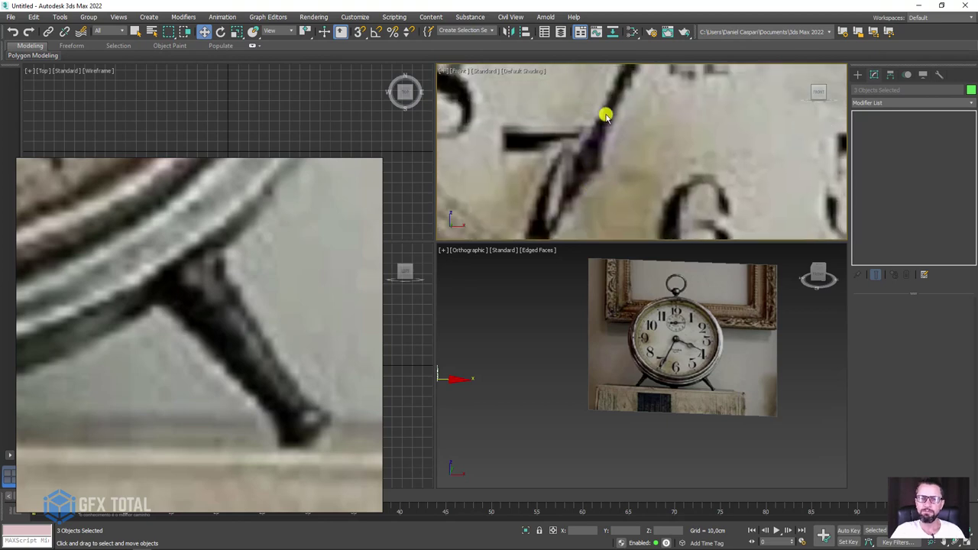
{"action": "mouse_move", "coordinate": [605, 116]}
{"action": "left_mouse_down"}
{"action": "mouse_move", "coordinate": [572, 158]}
{"action": "mouse_move", "coordinate": [550, 227]}
{"action": "left_mouse_up"}
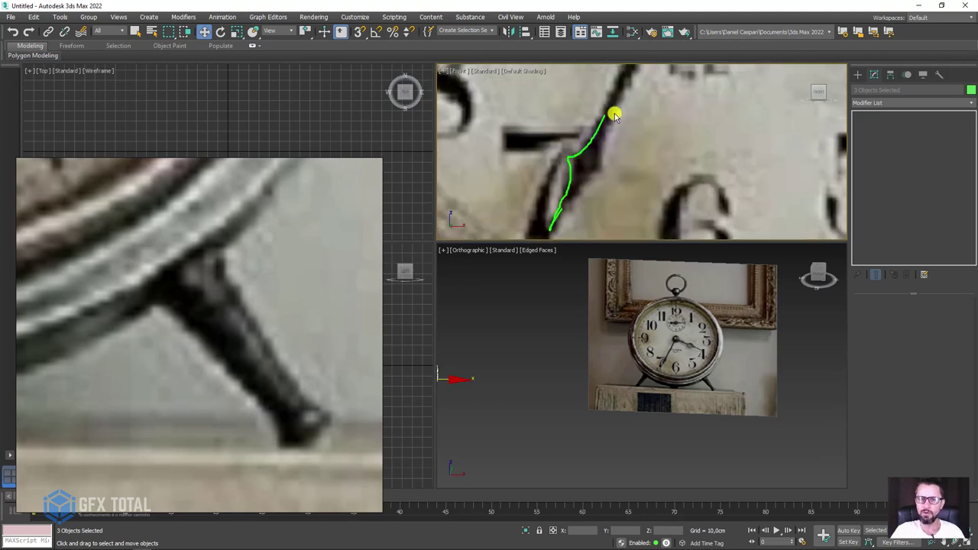
{"action": "mouse_move", "coordinate": [595, 147]}
{"action": "left_mouse_down"}
{"action": "mouse_move", "coordinate": [600, 163]}
{"action": "mouse_move", "coordinate": [567, 205]}
{"action": "left_mouse_up"}
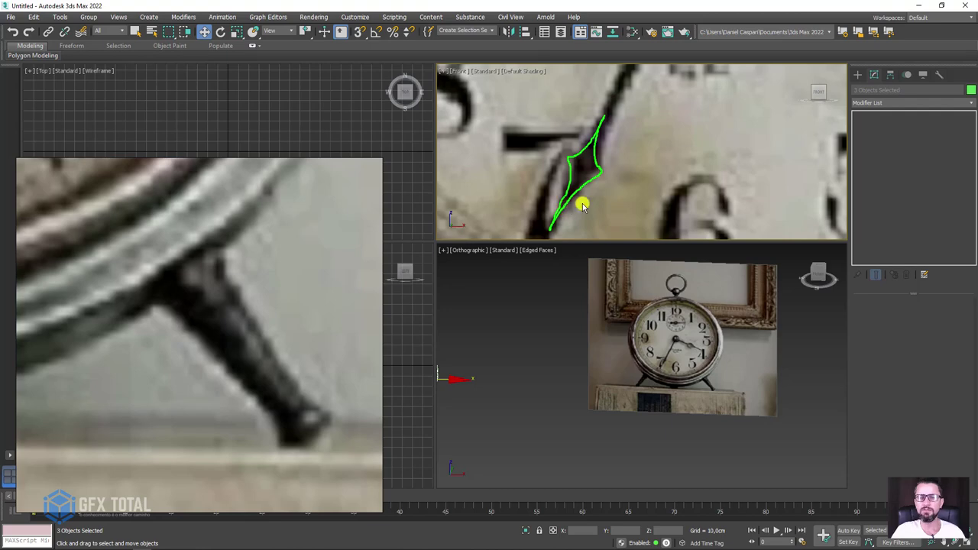
{"action": "key", "text": "Escape"}
Focus the view on the hands' central hub and bring up the Standard Primitives.
{"action": "scroll", "coordinate": [583, 161], "scroll_direction": "down", "scroll_amount": 5}
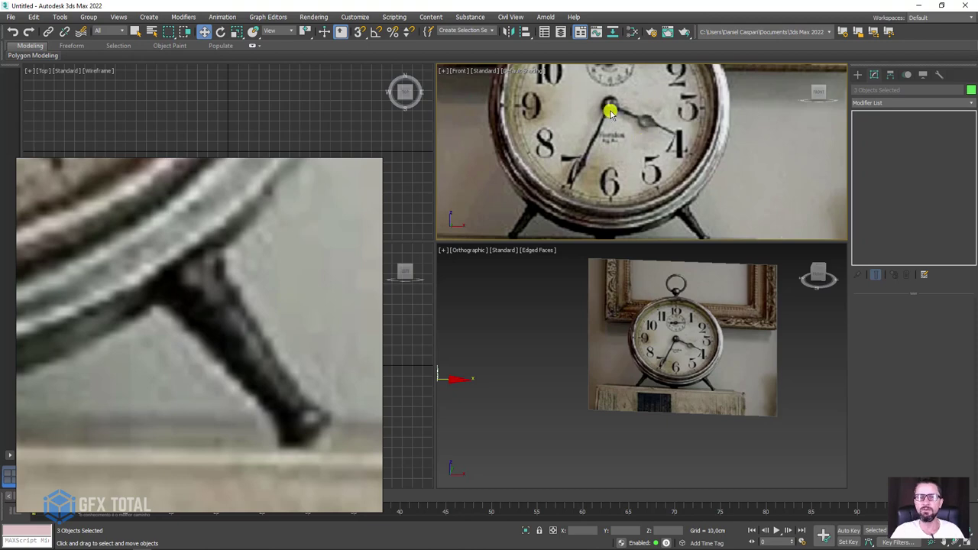
{"action": "scroll", "coordinate": [614, 110], "scroll_direction": "up", "scroll_amount": 4}
{"action": "middle_click_drag", "start_coordinate": [620, 109], "coordinate": [611, 178]}
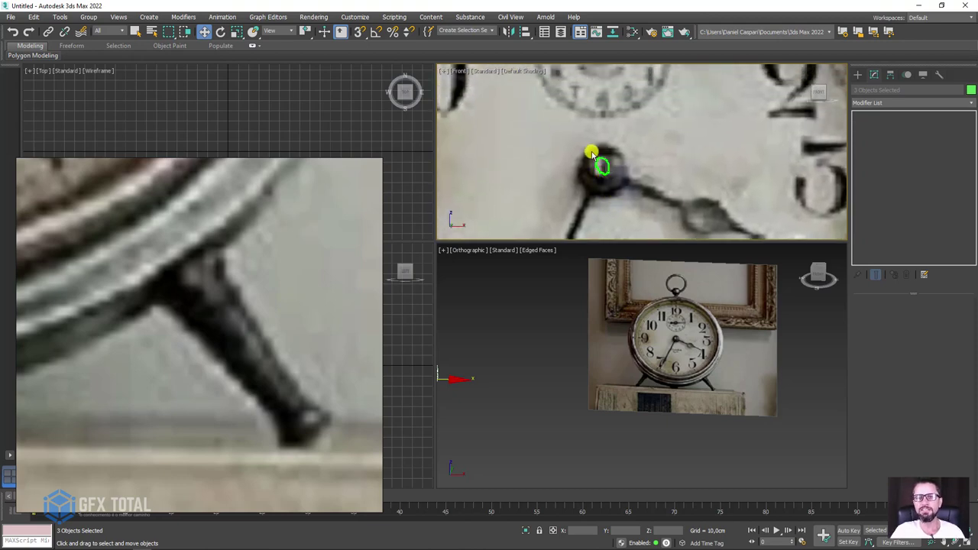
{"action": "mouse_move", "coordinate": [592, 154]}
{"action": "left_mouse_down"}
{"action": "mouse_move", "coordinate": [595, 183]}
{"action": "mouse_move", "coordinate": [590, 155]}
{"action": "left_mouse_up"}
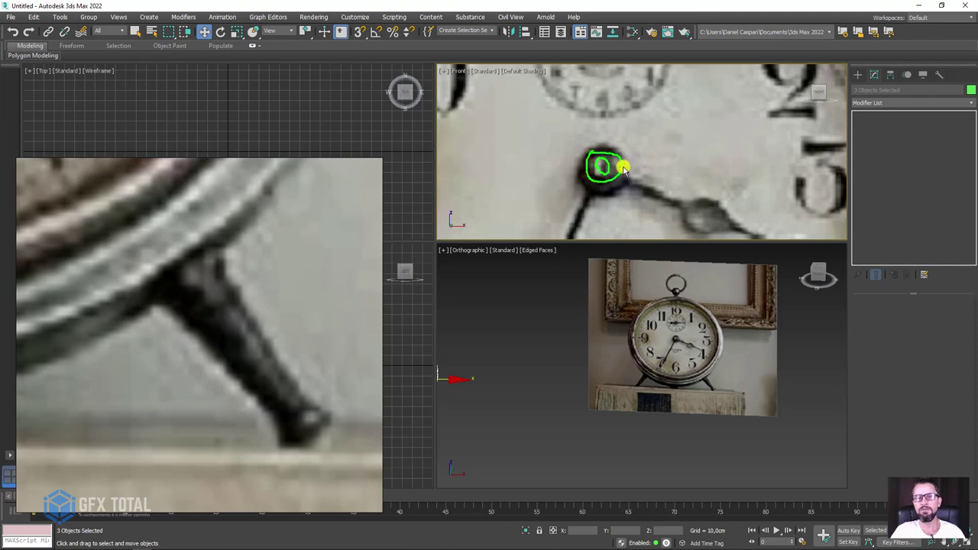
{"action": "key", "text": "Escape"}
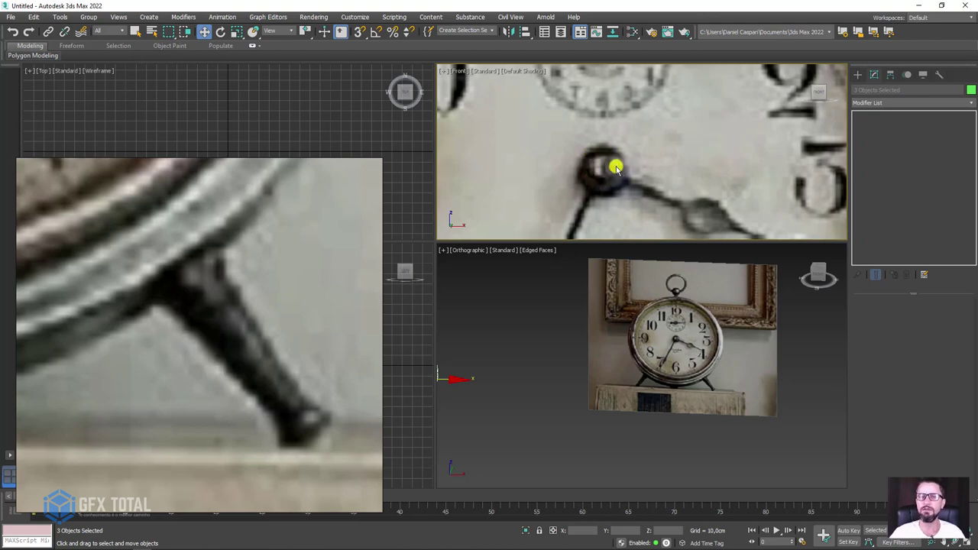
{"action": "left_click", "coordinate": [857, 74]}
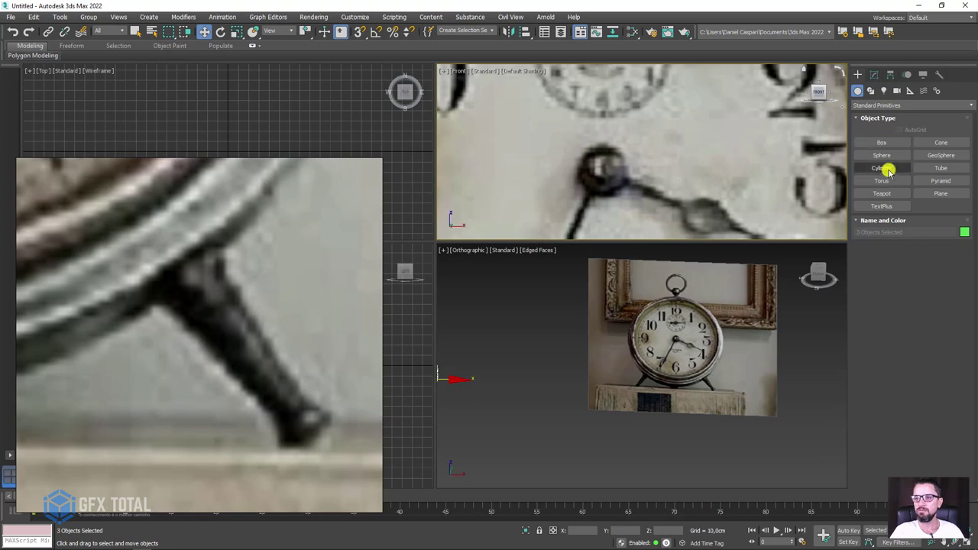
Draw a small cylinder disc over the clock hands' hub.
{"action": "left_click", "coordinate": [880, 168]}
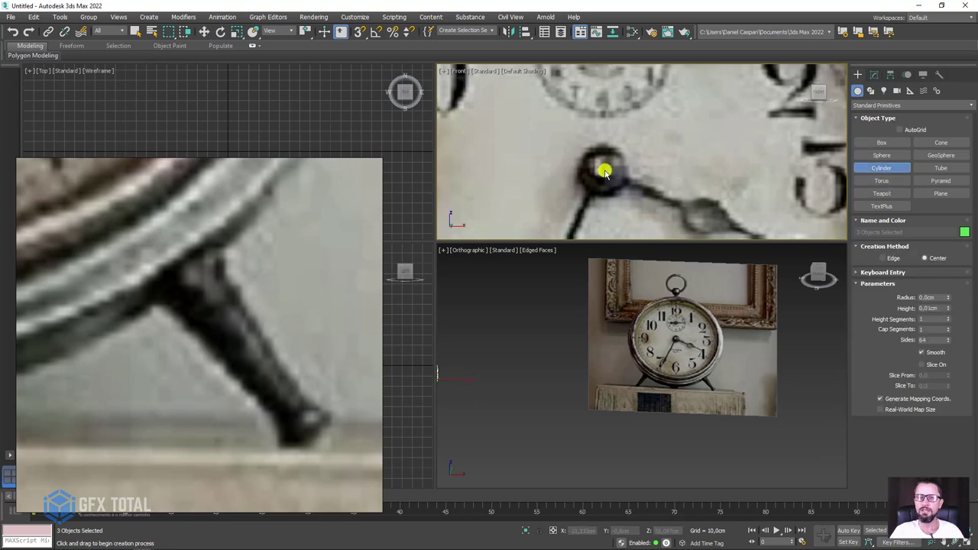
{"action": "left_click_drag", "start_coordinate": [602, 165], "coordinate": [619, 181]}
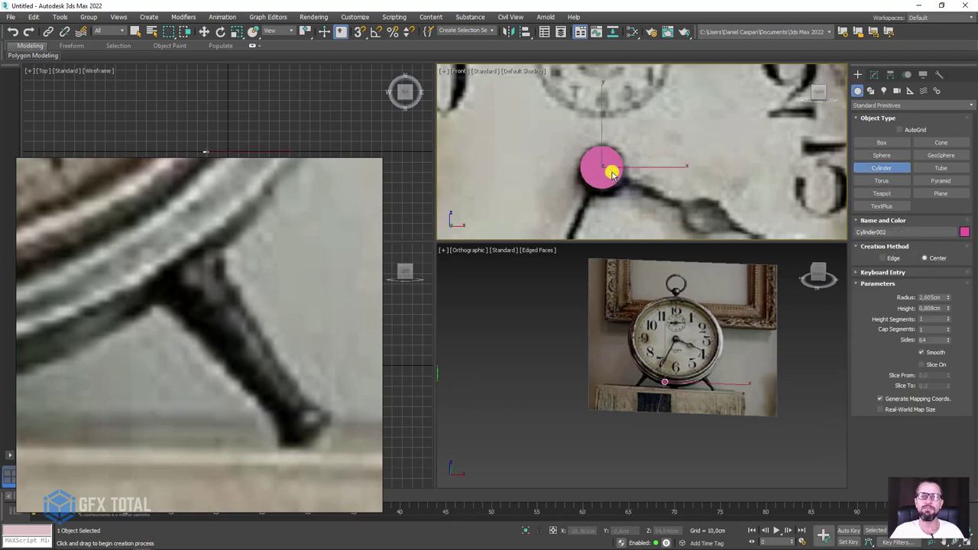
{"action": "scroll", "coordinate": [610, 168], "scroll_direction": "down", "scroll_amount": 2}
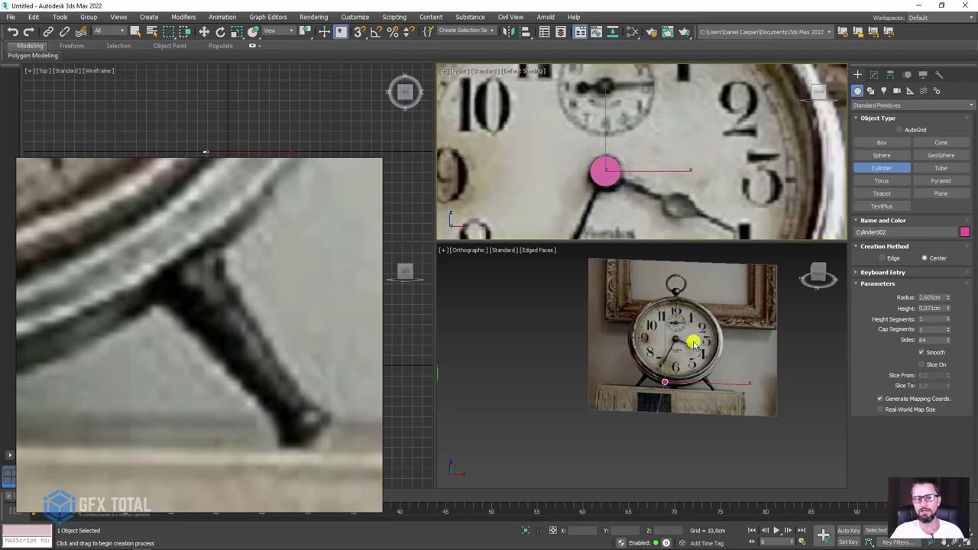
{"action": "middle_click_drag", "start_coordinate": [664, 409], "coordinate": [679, 404], "text": "alt"}
{"action": "scroll", "coordinate": [753, 410], "scroll_direction": "up", "scroll_amount": 3}
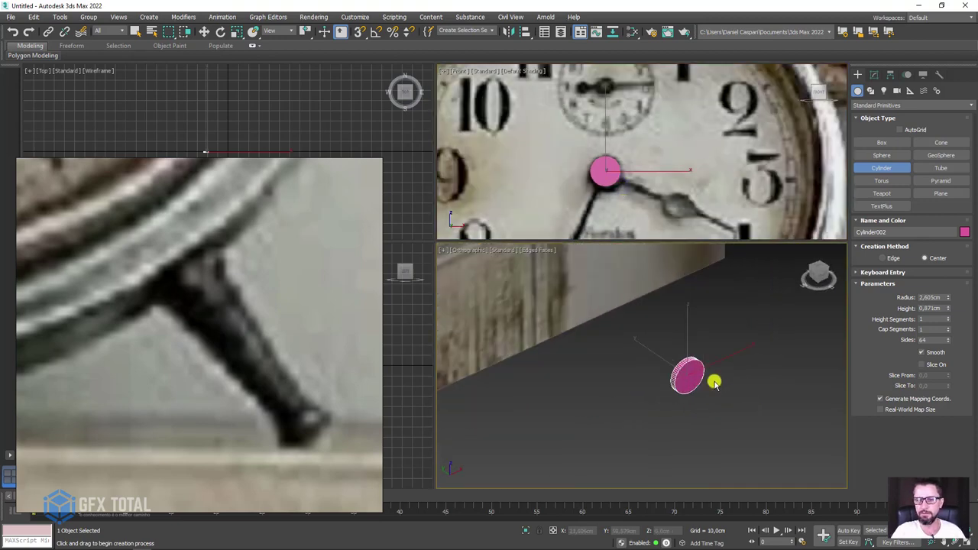
{"action": "scroll", "coordinate": [682, 374], "scroll_direction": "up", "scroll_amount": 3}
Set the cylinder's Sides to 16.
{"action": "double_click", "coordinate": [933, 339]}
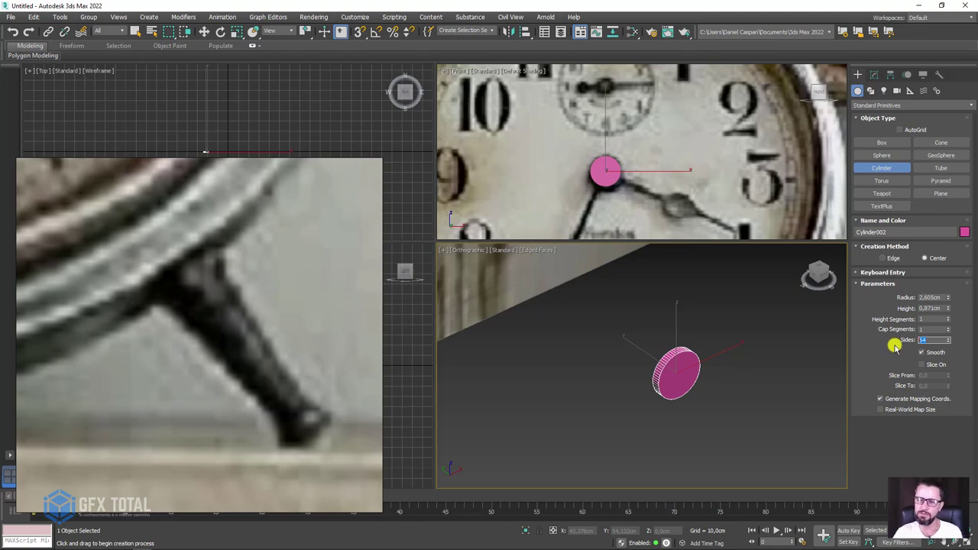
{"action": "type", "text": "4"}
{"action": "key", "text": "Return"}
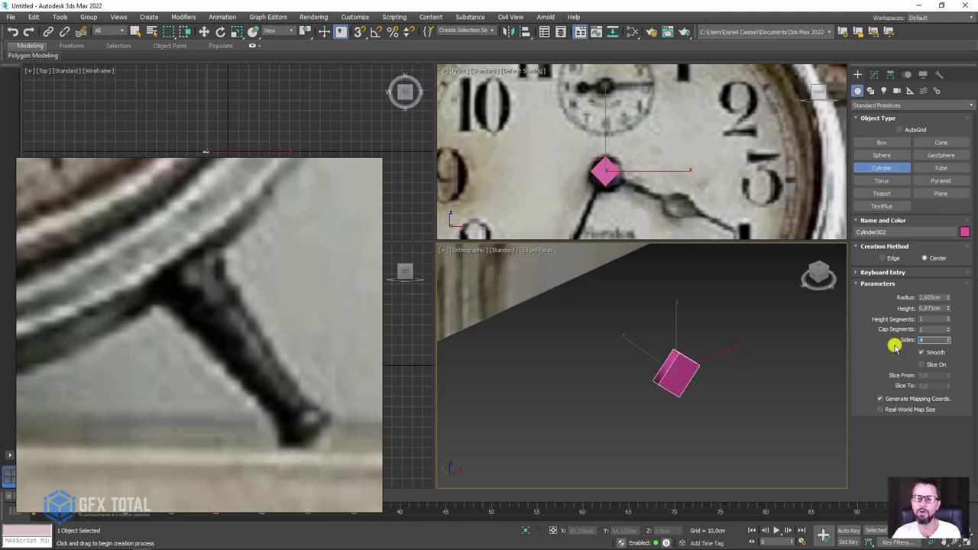
{"action": "type", "text": "10"}
{"action": "key", "text": "Return"}
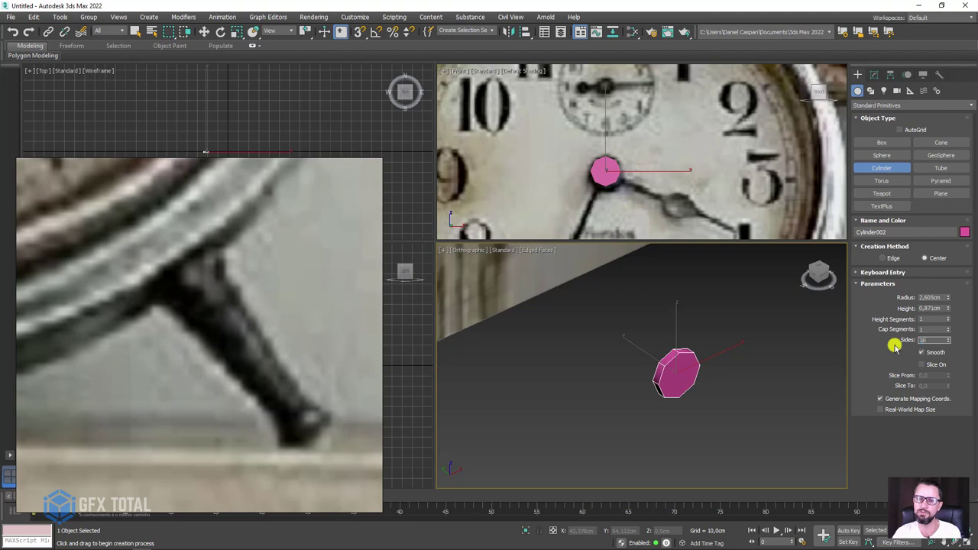
{"action": "type", "text": "16"}
{"action": "key", "text": "Return"}
{"action": "mouse_move", "coordinate": [739, 370]}
{"action": "middle_mouse_down", "text": "alt"}
{"action": "mouse_move", "coordinate": [687, 377]}
{"action": "mouse_move", "coordinate": [694, 355]}
{"action": "middle_mouse_up", "text": "alt"}
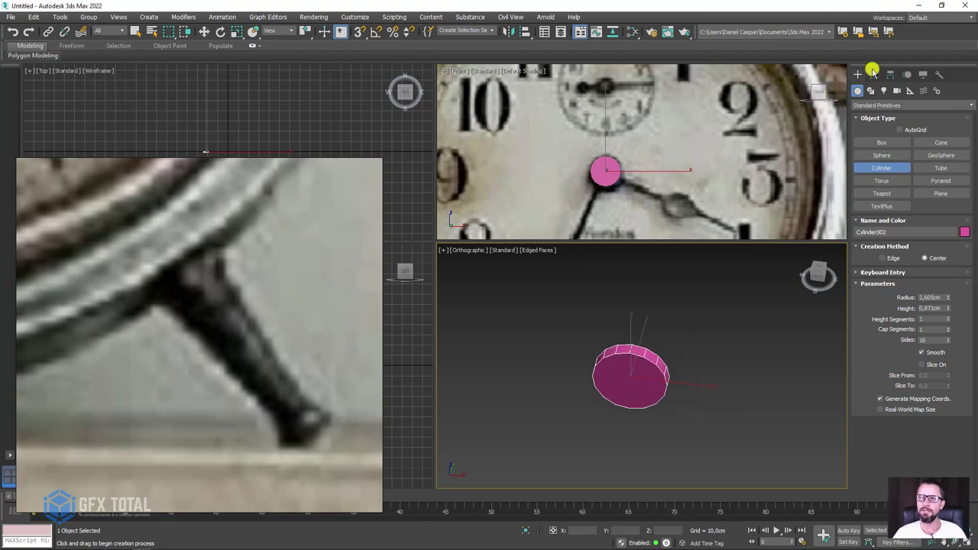
Add an Edit Poly modifier to the cylinder and enter Polygon mode.
{"action": "left_click", "coordinate": [874, 73]}
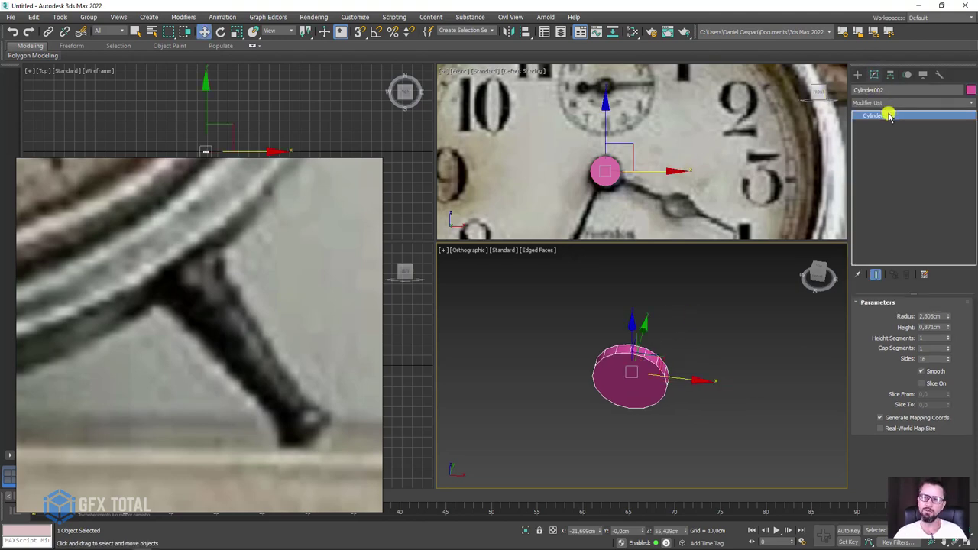
{"action": "key", "text": "alt+e"}
{"action": "left_click", "coordinate": [920, 383]}
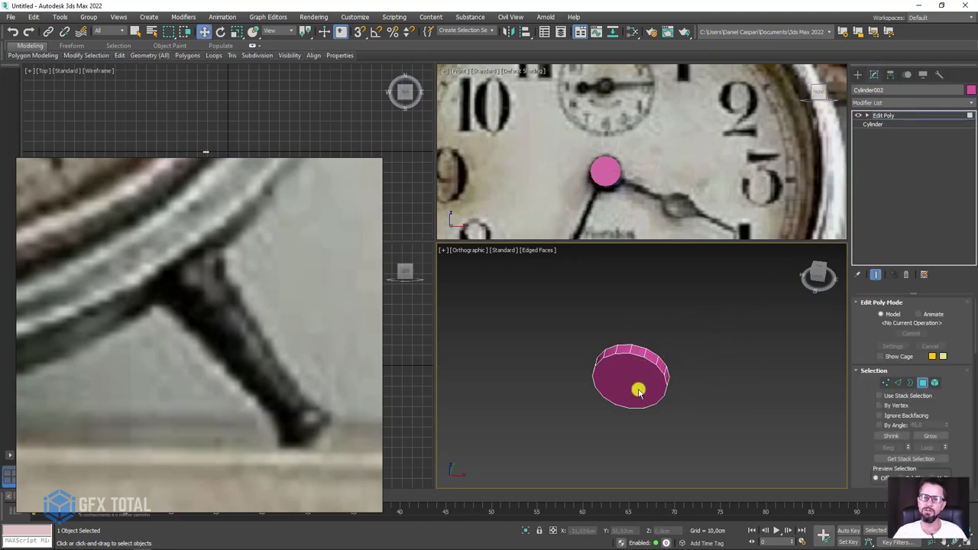
Scale both cylinder caps inward toward the centre.
{"action": "mouse_move", "coordinate": [637, 384]}
{"action": "middle_mouse_down", "text": "alt"}
{"action": "mouse_move", "coordinate": [647, 374]}
{"action": "mouse_move", "coordinate": [672, 397]}
{"action": "middle_mouse_up", "text": "alt"}
{"action": "scroll", "coordinate": [622, 372], "scroll_direction": "up", "scroll_amount": 4}
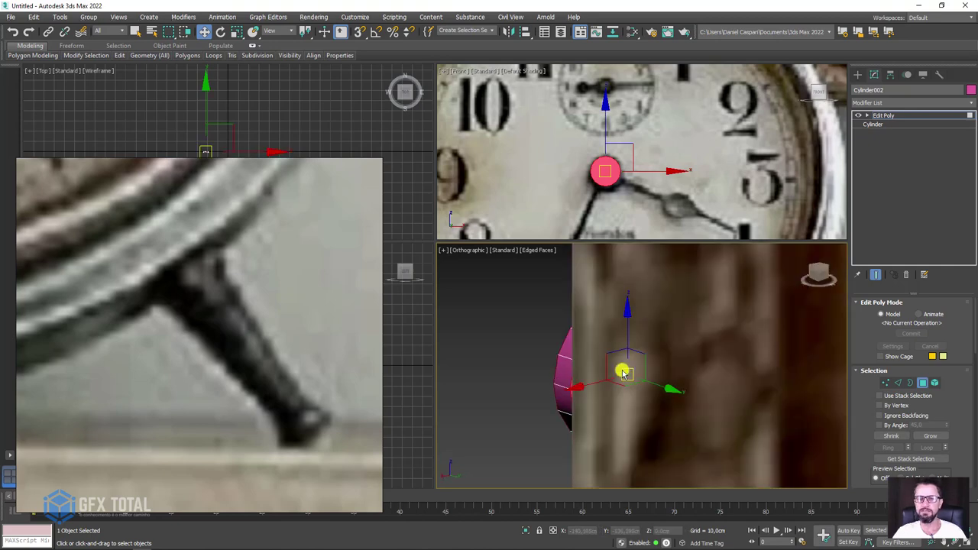
{"action": "mouse_move", "coordinate": [747, 353]}
{"action": "middle_mouse_down", "text": "alt"}
{"action": "mouse_move", "coordinate": [682, 349]}
{"action": "mouse_move", "coordinate": [635, 316]}
{"action": "middle_mouse_up", "text": "alt"}
{"action": "key", "text": "r"}
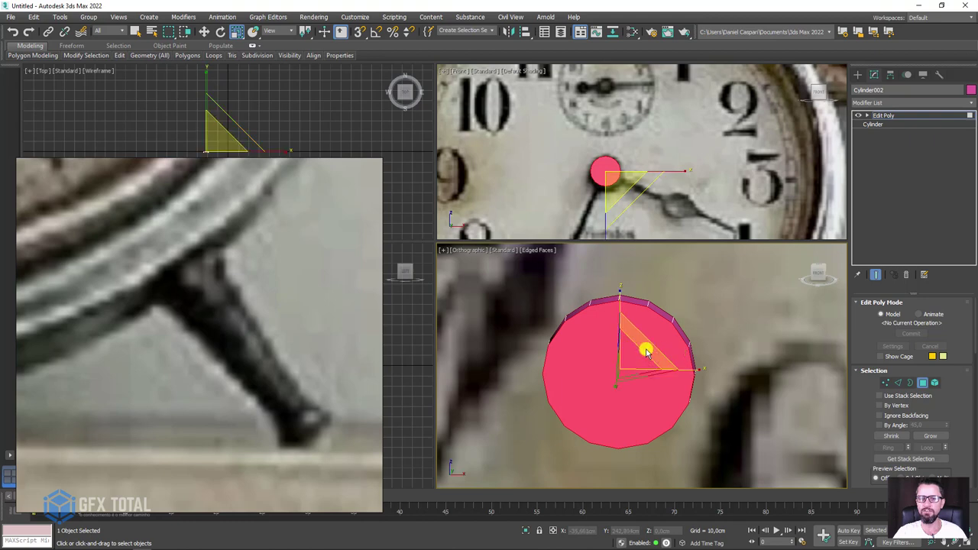
{"action": "left_click_drag", "start_coordinate": [653, 346], "coordinate": [631, 374]}
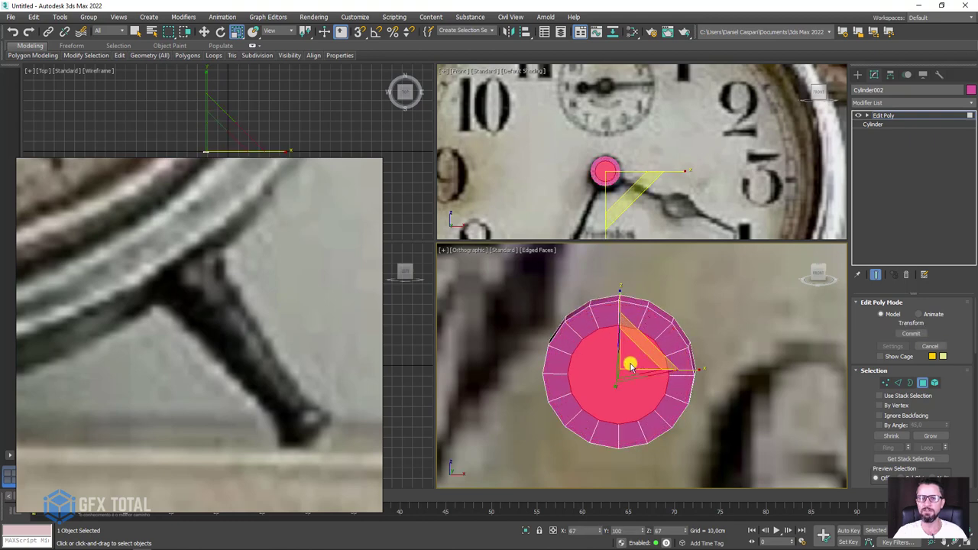
Bridge the inset caps to open a hole through the hub, then select two top polygons.
{"action": "scroll", "coordinate": [871, 459], "scroll_direction": "down", "scroll_amount": 1}
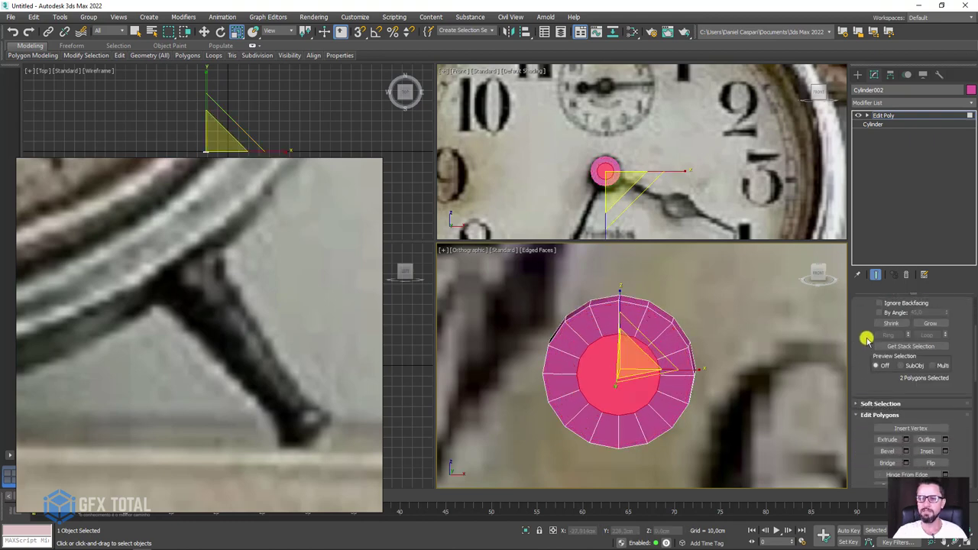
{"action": "scroll", "coordinate": [879, 459], "scroll_direction": "down", "scroll_amount": 2}
{"action": "left_click", "coordinate": [886, 457]}
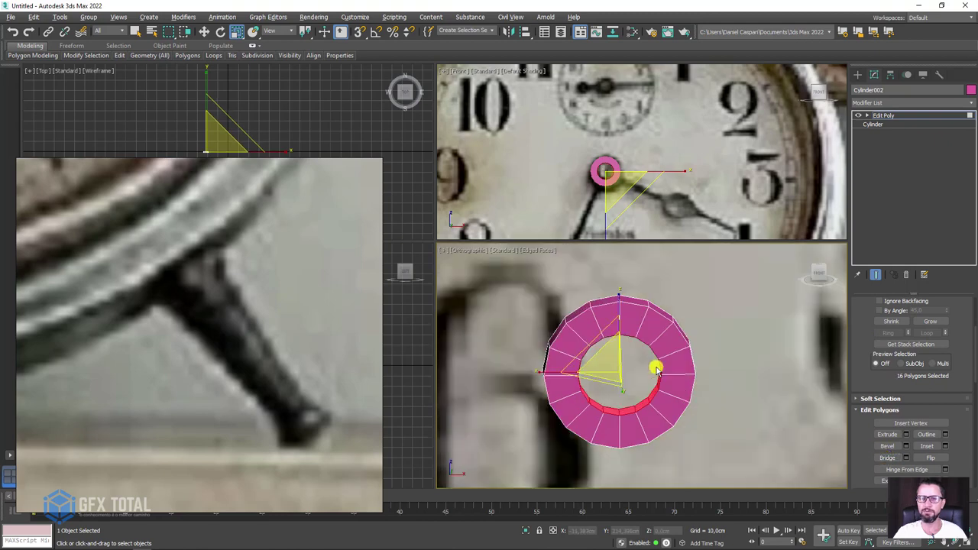
{"action": "mouse_move", "coordinate": [687, 367]}
{"action": "middle_mouse_down", "text": "alt"}
{"action": "mouse_move", "coordinate": [650, 382]}
{"action": "mouse_move", "coordinate": [609, 380]}
{"action": "mouse_move", "coordinate": [633, 359]}
{"action": "mouse_move", "coordinate": [644, 336]}
{"action": "mouse_move", "coordinate": [633, 331]}
{"action": "middle_mouse_up", "text": "alt"}
{"action": "left_click", "coordinate": [617, 336]}
{"action": "left_click", "coordinate": [621, 332], "text": "ctrl"}
{"action": "scroll", "coordinate": [633, 312], "scroll_direction": "down", "scroll_amount": 3}
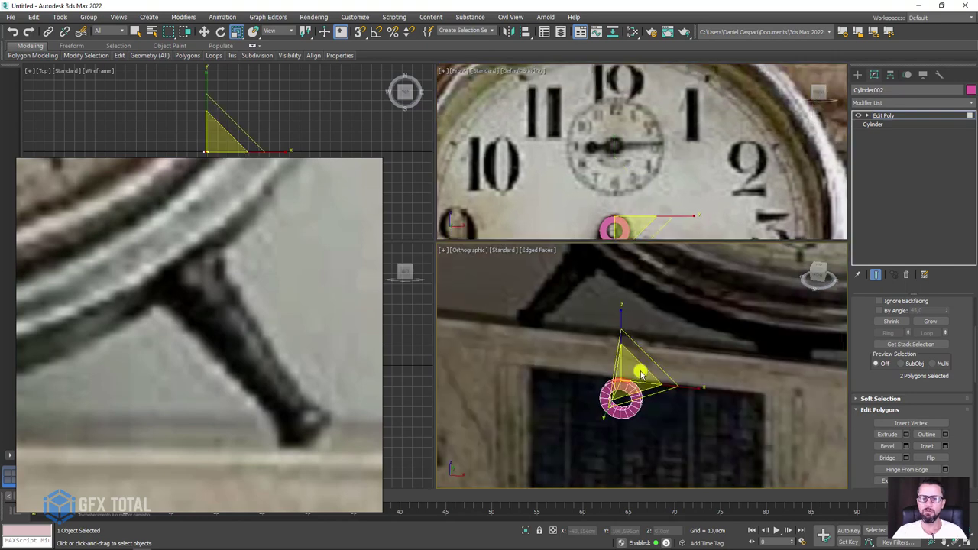
Move the two selected top polygons upward from the ring.
{"action": "key", "text": "w"}
{"action": "middle_click_drag", "start_coordinate": [686, 344], "coordinate": [668, 359]}
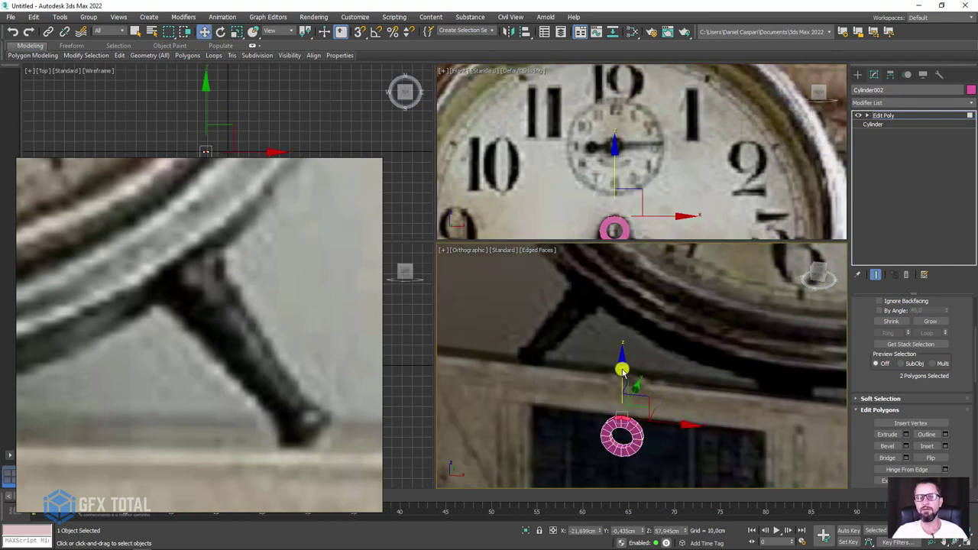
{"action": "left_click_drag", "start_coordinate": [621, 372], "coordinate": [624, 273]}
{"action": "scroll", "coordinate": [640, 304], "scroll_direction": "down", "scroll_amount": 3}
{"action": "scroll", "coordinate": [607, 124], "scroll_direction": "down", "scroll_amount": 3}
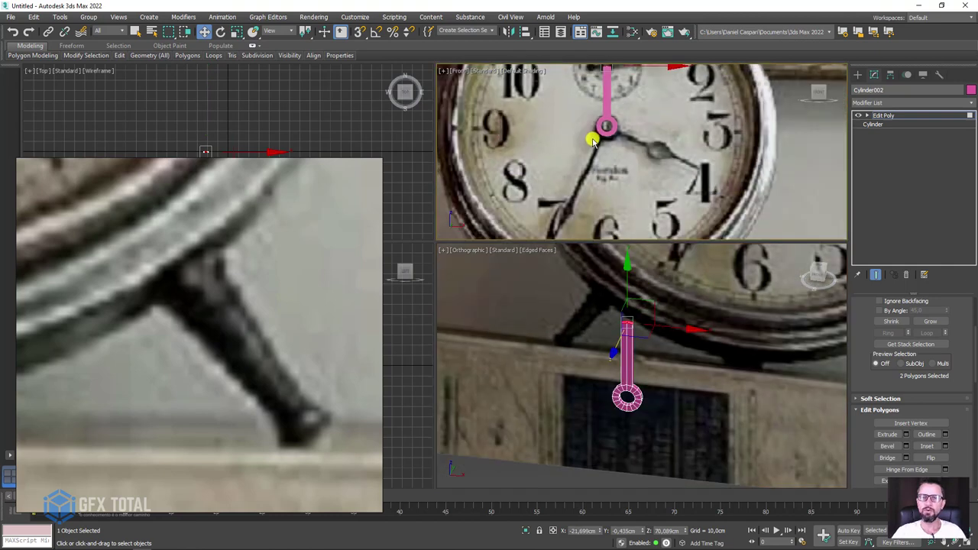
{"action": "scroll", "coordinate": [616, 155], "scroll_direction": "up", "scroll_amount": 10}
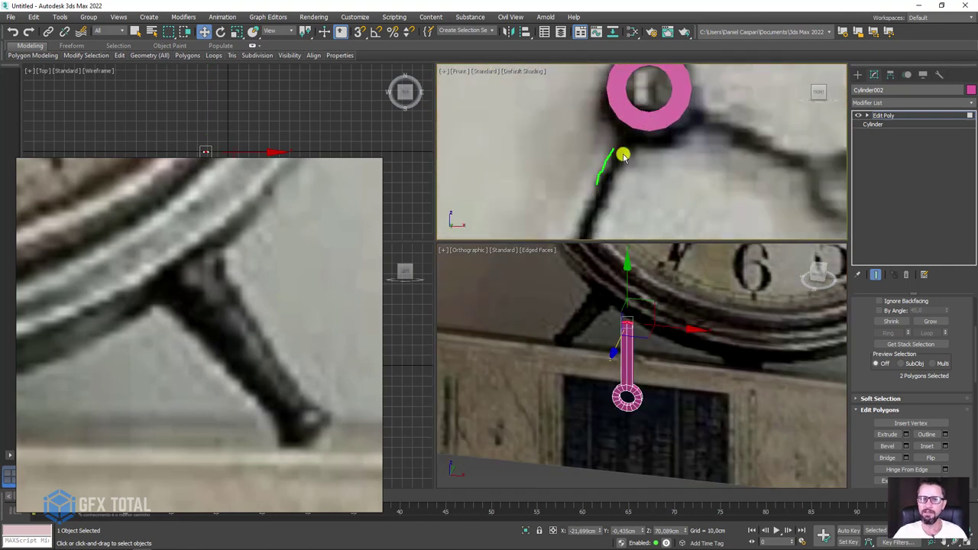
{"action": "scroll", "coordinate": [643, 152], "scroll_direction": "down", "scroll_amount": 4}
{"action": "middle_click_drag", "start_coordinate": [640, 200], "coordinate": [650, 211]}
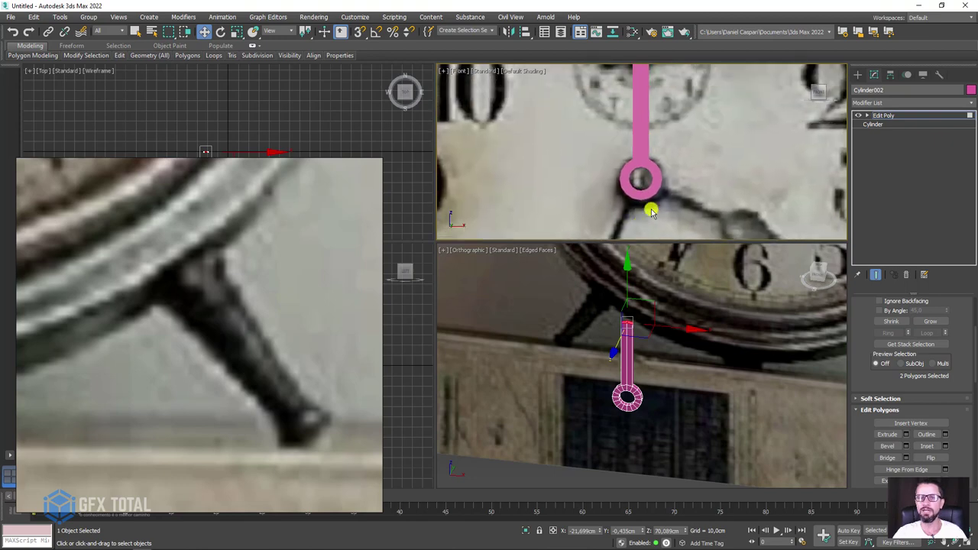
{"action": "key", "text": "z"}
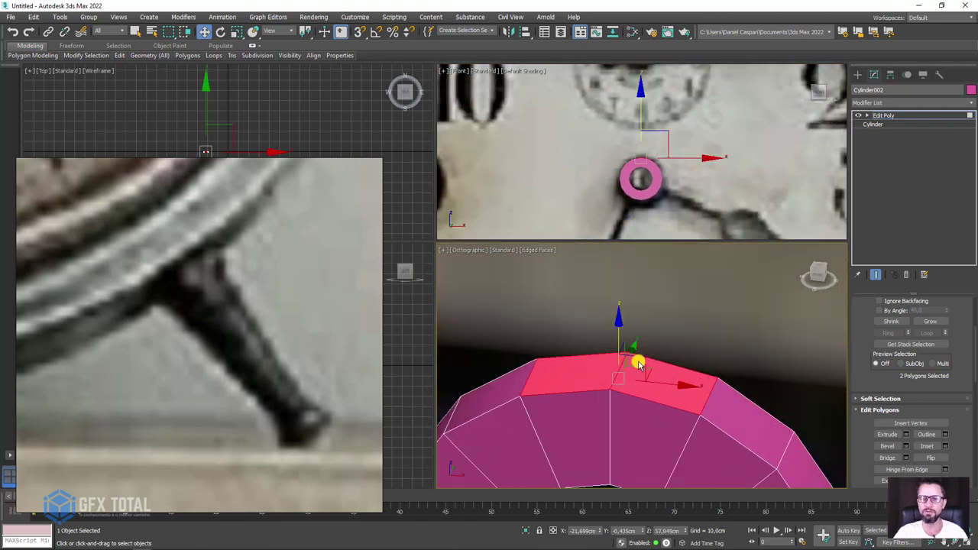
Extrude the two top polygons and scale them into a pointed peak.
{"action": "key", "text": "shift+e"}
{"action": "key", "text": "r"}
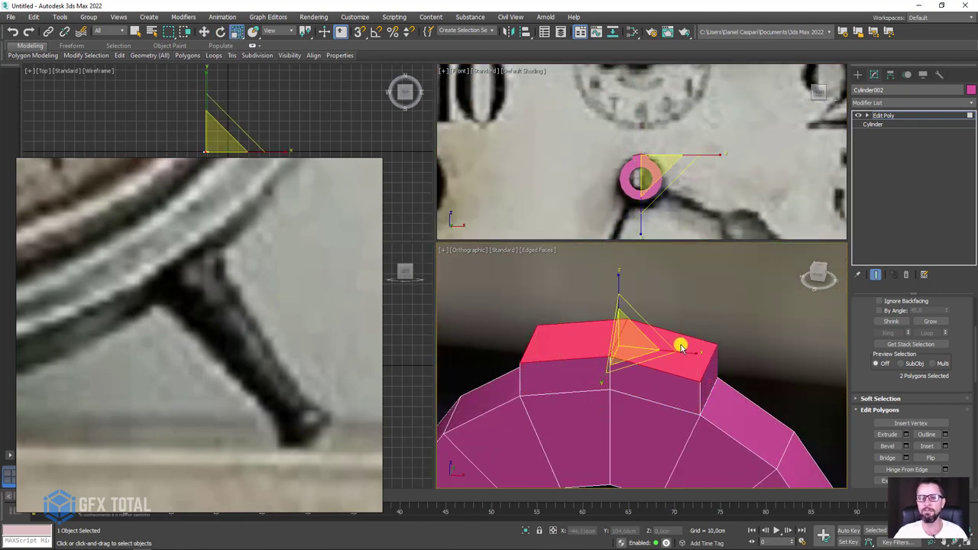
{"action": "left_click_drag", "start_coordinate": [689, 349], "coordinate": [644, 349]}
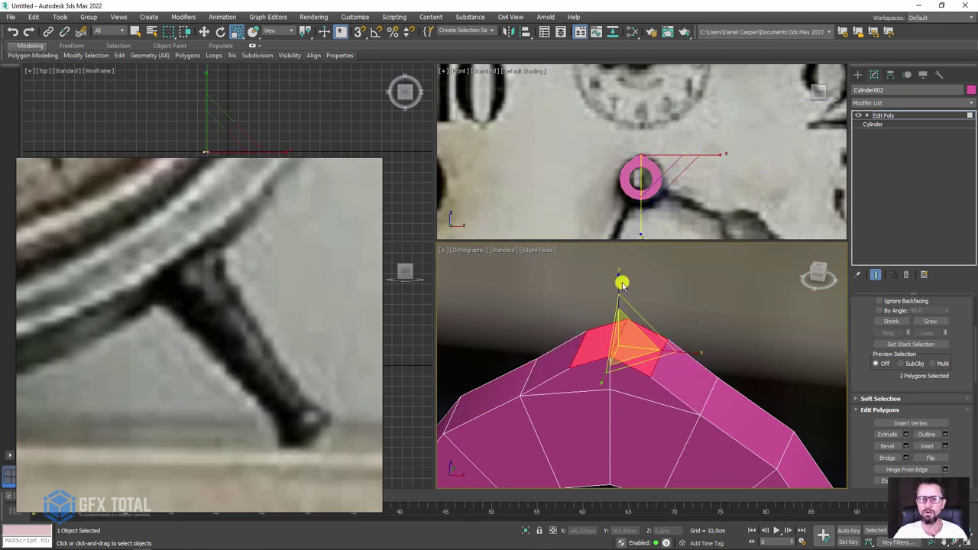
{"action": "key", "text": "ctrl+z"}
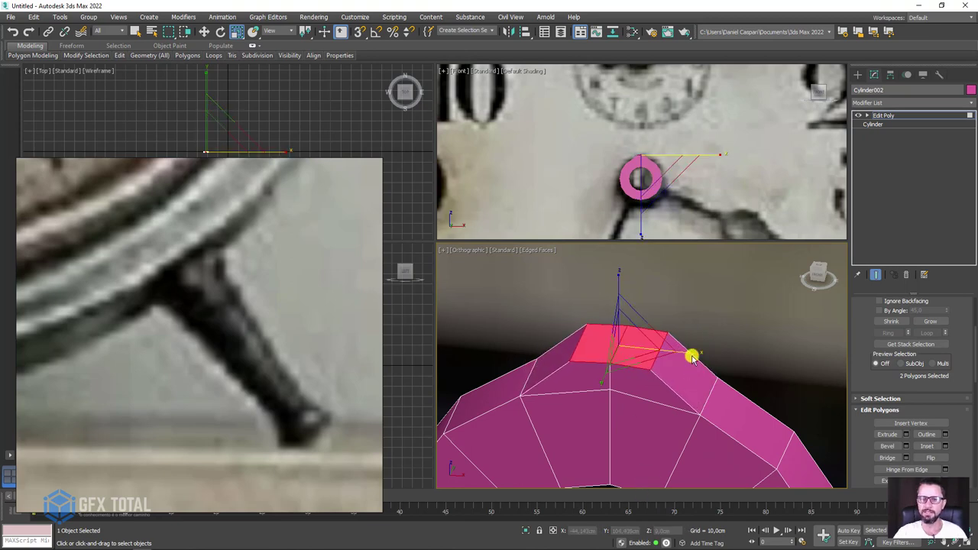
{"action": "middle_click_drag", "start_coordinate": [679, 353], "coordinate": [646, 367], "text": "alt"}
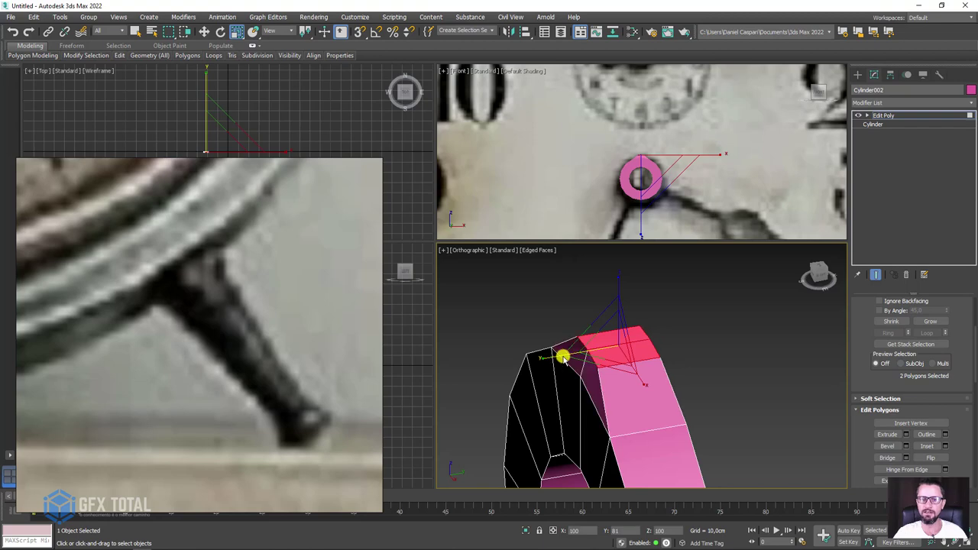
{"action": "left_click_drag", "start_coordinate": [582, 354], "coordinate": [624, 291]}
{"action": "mouse_move", "coordinate": [624, 291]}
{"action": "middle_mouse_down", "text": "alt"}
{"action": "mouse_move", "coordinate": [635, 345]}
{"action": "mouse_move", "coordinate": [666, 338]}
{"action": "middle_mouse_up", "text": "alt"}
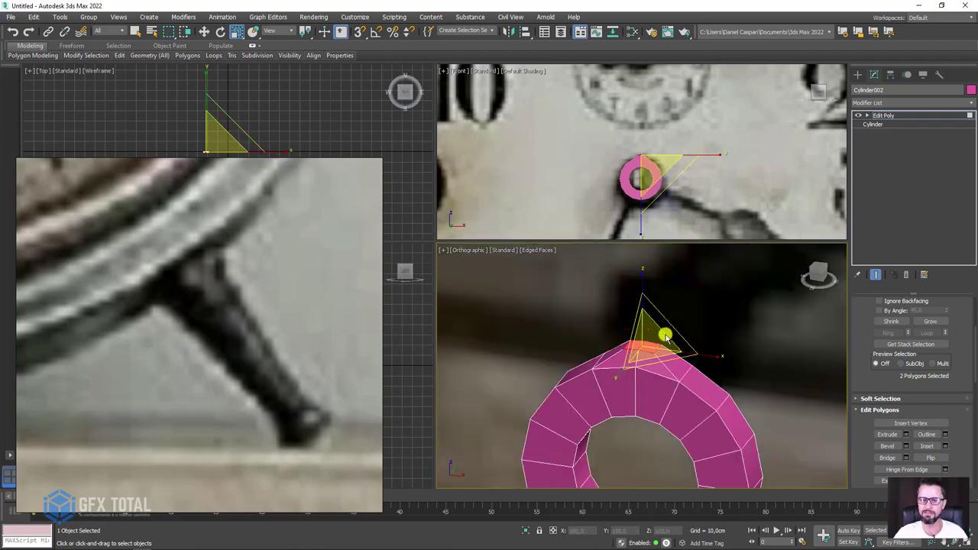
{"action": "scroll", "coordinate": [640, 183], "scroll_direction": "down", "scroll_amount": 4}
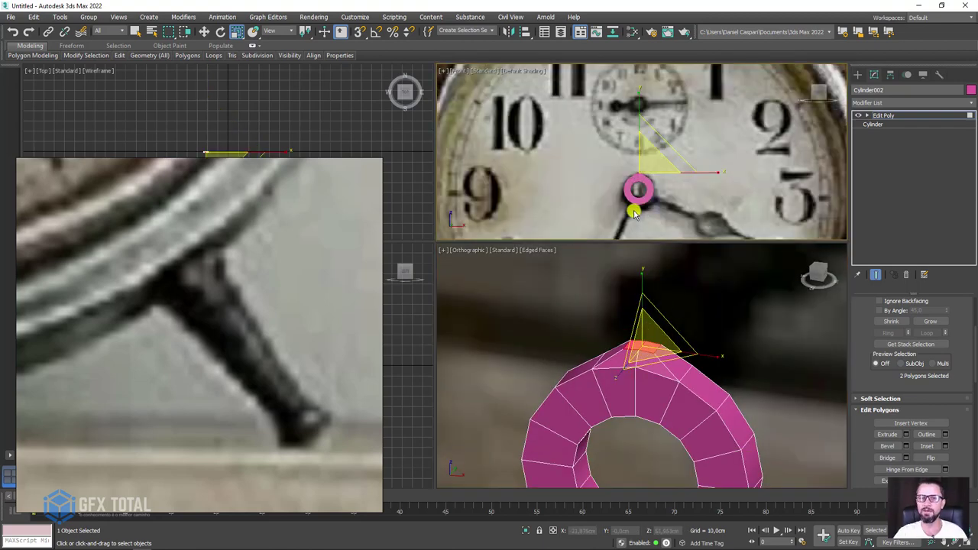
{"action": "scroll", "coordinate": [628, 219], "scroll_direction": "down", "scroll_amount": 3}
Try pulling the top polygons up into a tall column, then undo it.
{"action": "key", "text": "w"}
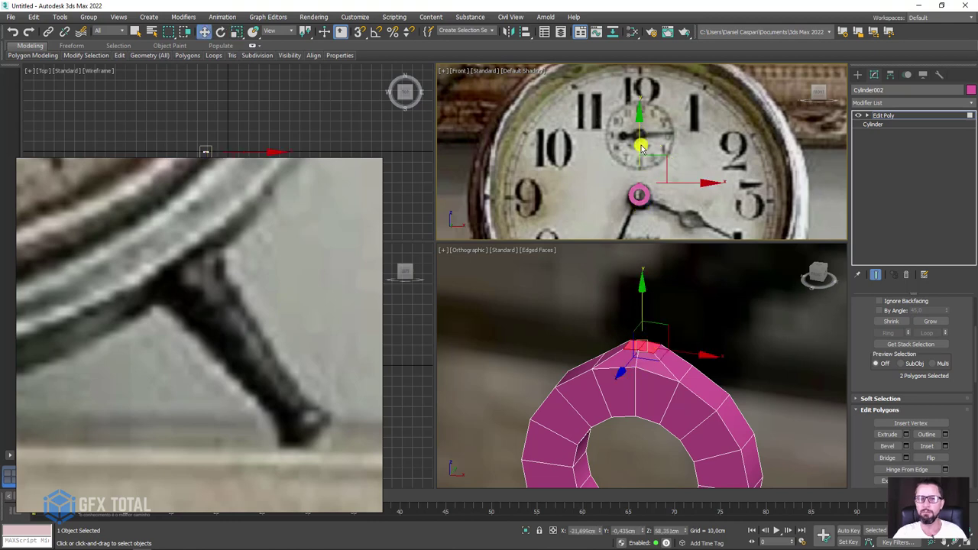
{"action": "left_click_drag", "start_coordinate": [640, 148], "coordinate": [640, 122], "text": "shift"}
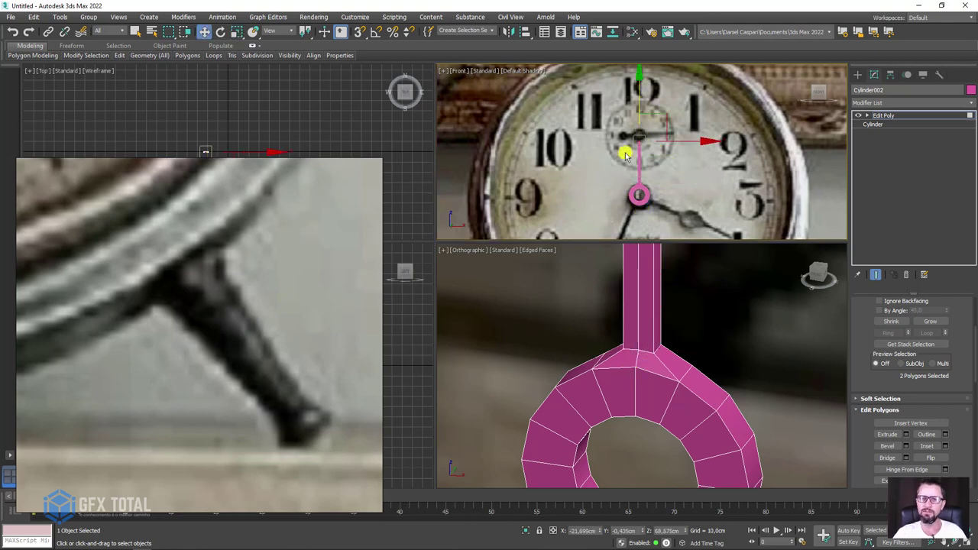
{"action": "scroll", "coordinate": [626, 153], "scroll_direction": "up", "scroll_amount": 2}
{"action": "scroll", "coordinate": [632, 138], "scroll_direction": "up", "scroll_amount": 2}
{"action": "scroll", "coordinate": [631, 148], "scroll_direction": "down", "scroll_amount": 3}
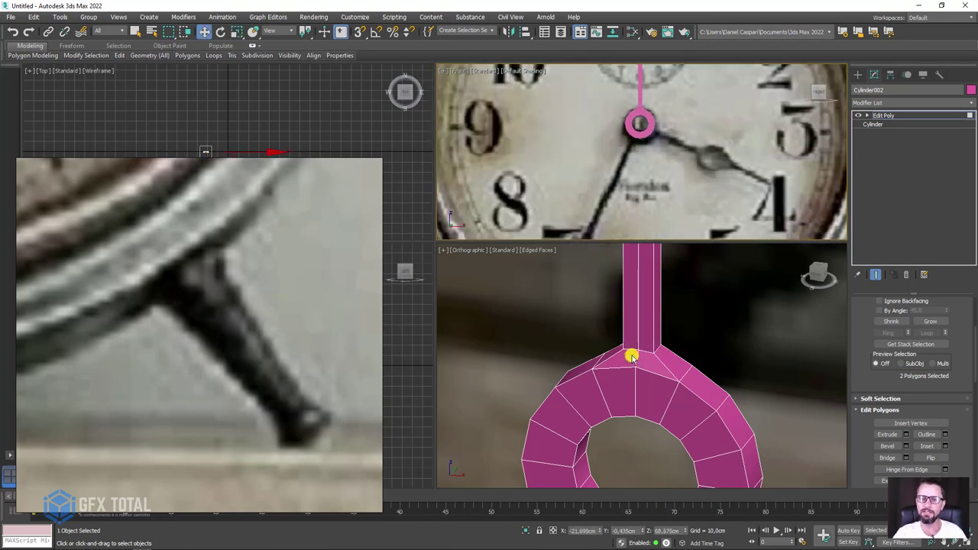
{"action": "key", "text": "ctrl+z"}
{"action": "scroll", "coordinate": [640, 367], "scroll_direction": "up", "scroll_amount": 5}
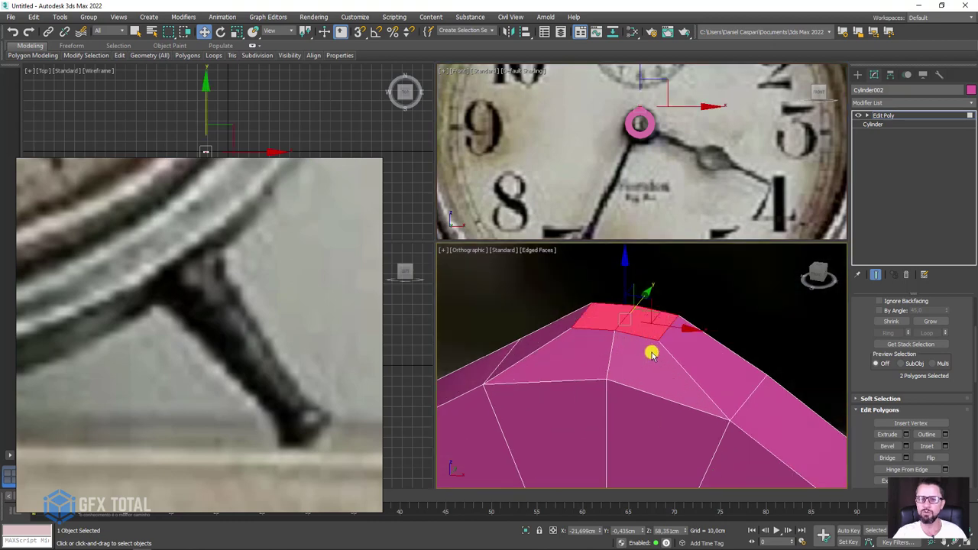
{"action": "key", "text": "r"}
{"action": "scroll", "coordinate": [711, 328], "scroll_direction": "down", "scroll_amount": 3}
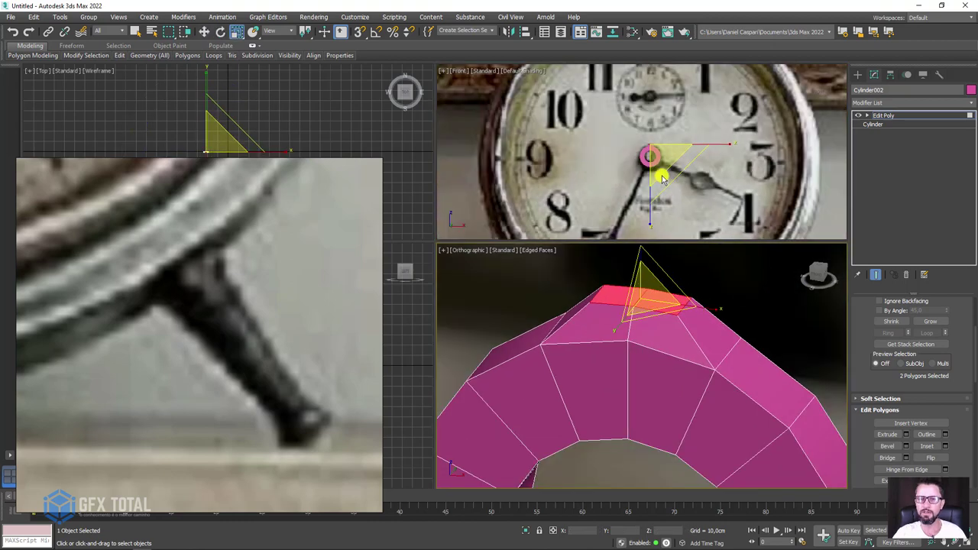
Pull the top polygons up into a thin column and return to Edit Poly top level.
{"action": "key", "text": "w"}
{"action": "left_click_drag", "start_coordinate": [651, 133], "coordinate": [651, 69]}
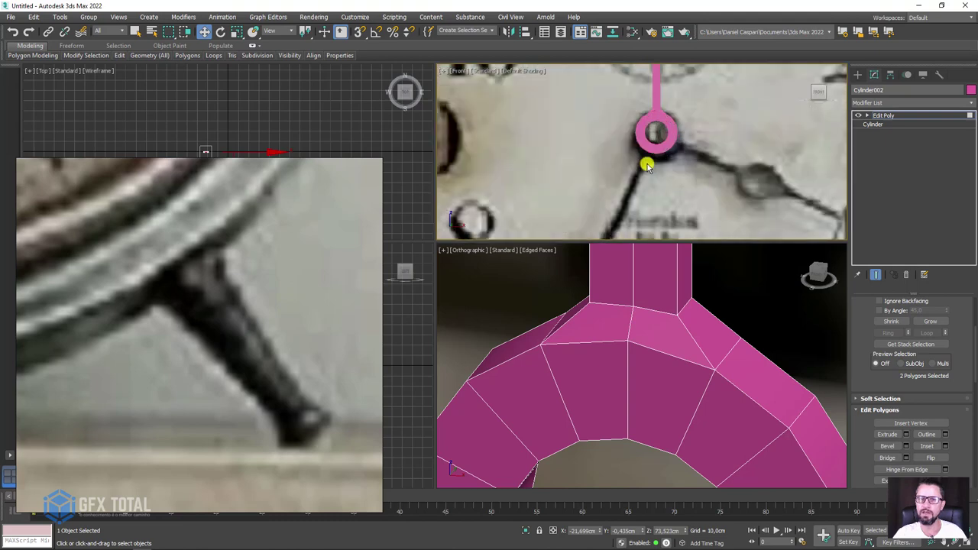
{"action": "scroll", "coordinate": [646, 160], "scroll_direction": "up", "scroll_amount": 3}
{"action": "scroll", "coordinate": [646, 160], "scroll_direction": "down", "scroll_amount": 3}
{"action": "scroll", "coordinate": [615, 212], "scroll_direction": "down", "scroll_amount": 2}
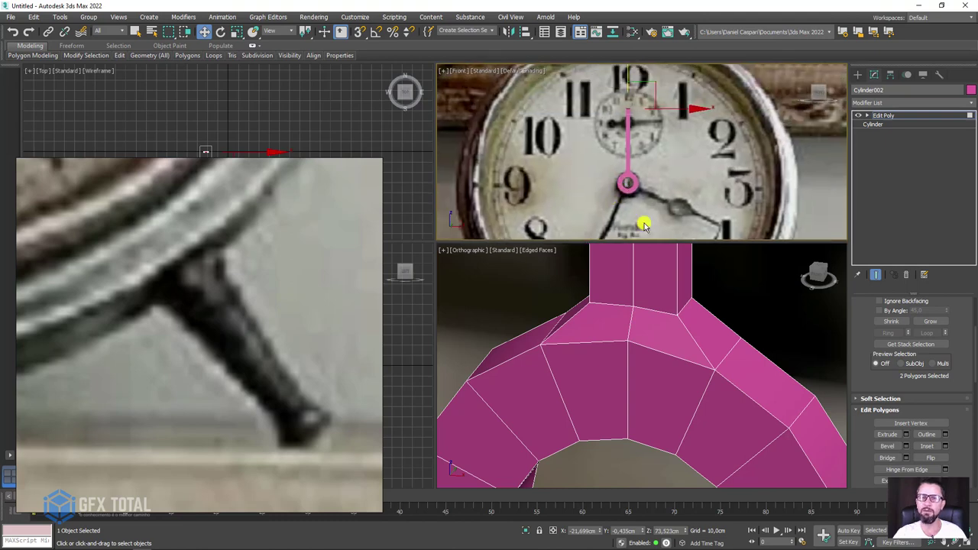
{"action": "scroll", "coordinate": [663, 285], "scroll_direction": "down", "scroll_amount": 2}
{"action": "scroll", "coordinate": [644, 192], "scroll_direction": "down", "scroll_amount": 2}
{"action": "middle_click_drag", "start_coordinate": [644, 192], "coordinate": [629, 135]}
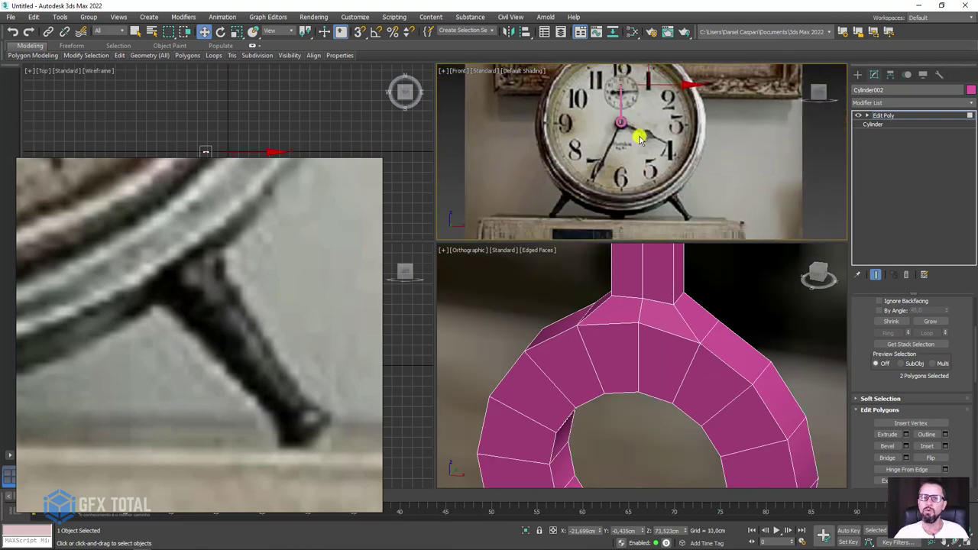
{"action": "scroll", "coordinate": [594, 171], "scroll_direction": "up", "scroll_amount": 3}
{"action": "scroll", "coordinate": [603, 157], "scroll_direction": "up", "scroll_amount": 1}
{"action": "scroll", "coordinate": [617, 142], "scroll_direction": "up", "scroll_amount": 2}
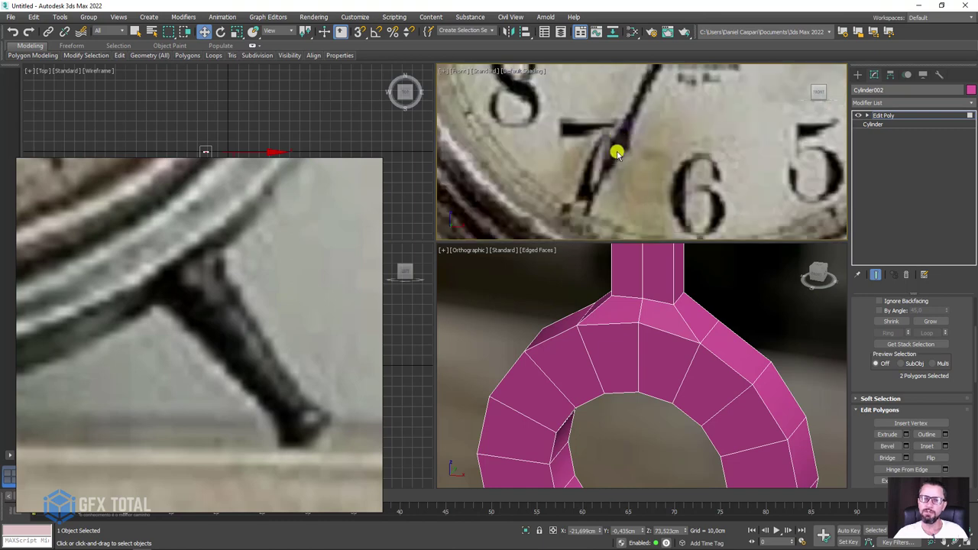
{"action": "scroll", "coordinate": [616, 153], "scroll_direction": "down", "scroll_amount": 5}
{"action": "left_click", "coordinate": [886, 115]}
{"action": "scroll", "coordinate": [688, 283], "scroll_direction": "down", "scroll_amount": 5}
Rotate an instanced copy of the hand about -156° so it points toward the 7.
{"action": "scroll", "coordinate": [685, 305], "scroll_direction": "down", "scroll_amount": 2}
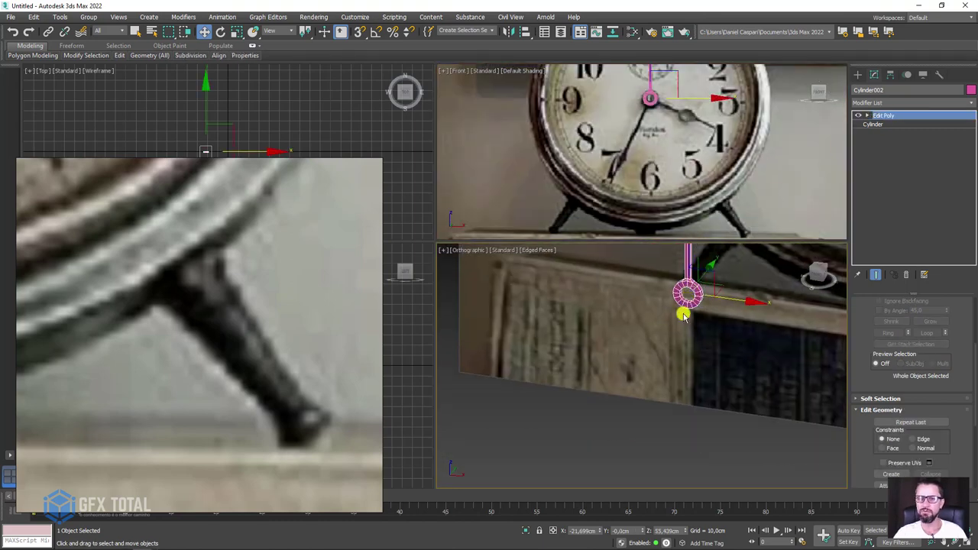
{"action": "scroll", "coordinate": [684, 316], "scroll_direction": "up", "scroll_amount": 3}
{"action": "key", "text": "e"}
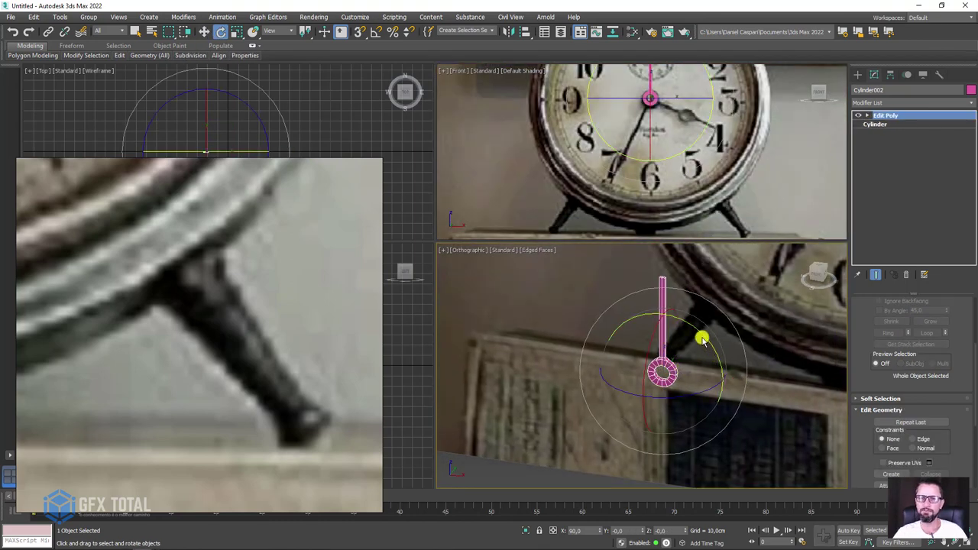
{"action": "left_click_drag", "start_coordinate": [701, 339], "coordinate": [592, 228], "text": "shift"}
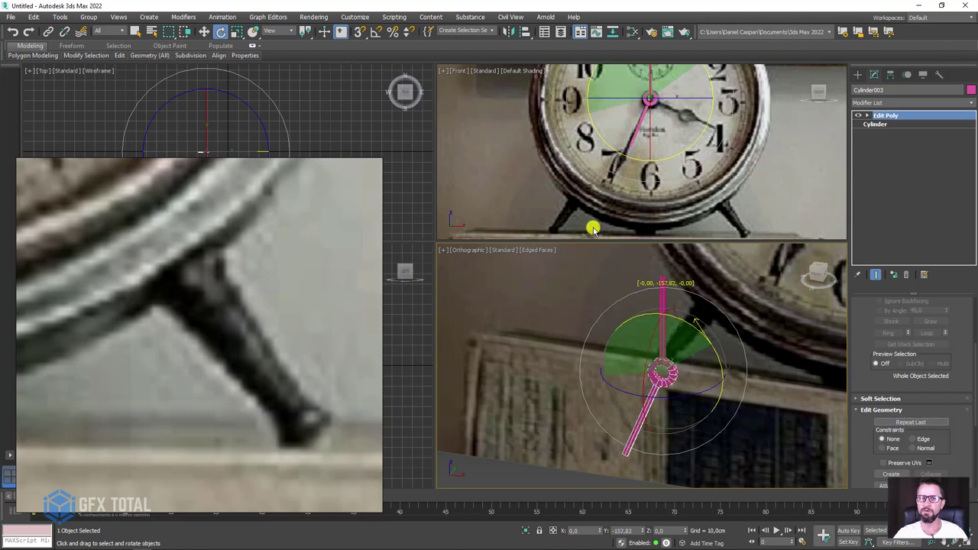
{"action": "left_click_drag", "start_coordinate": [593, 229], "coordinate": [595, 224], "text": "shift"}
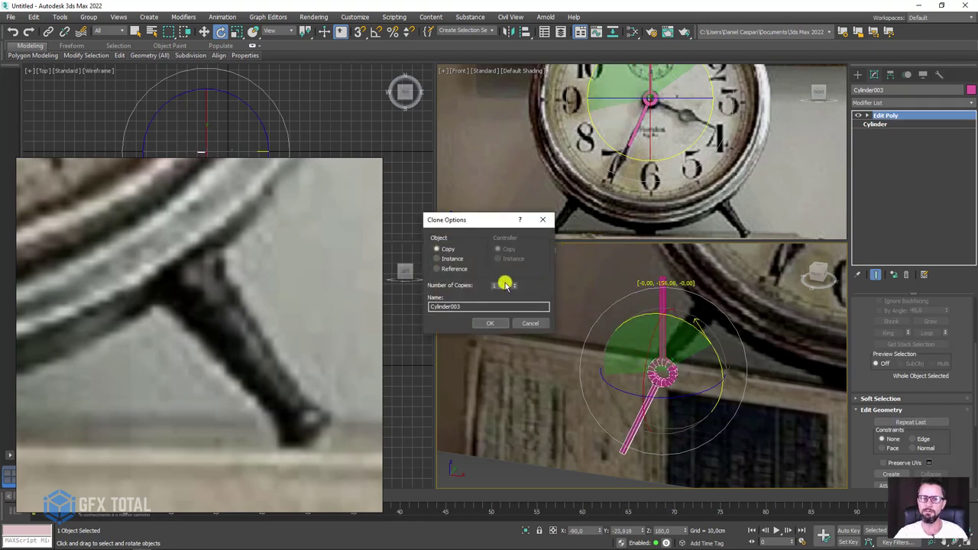
{"action": "left_click", "coordinate": [440, 259]}
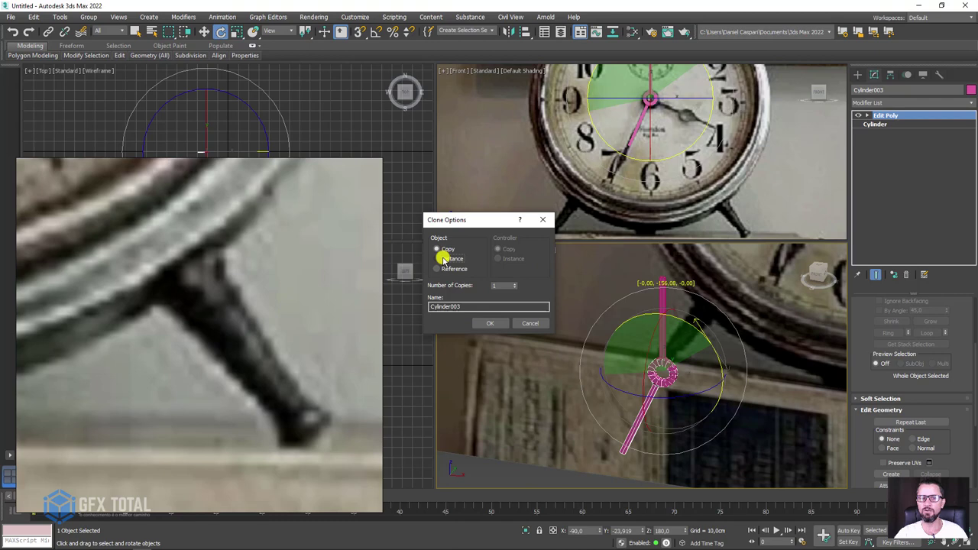
{"action": "left_click", "coordinate": [490, 323]}
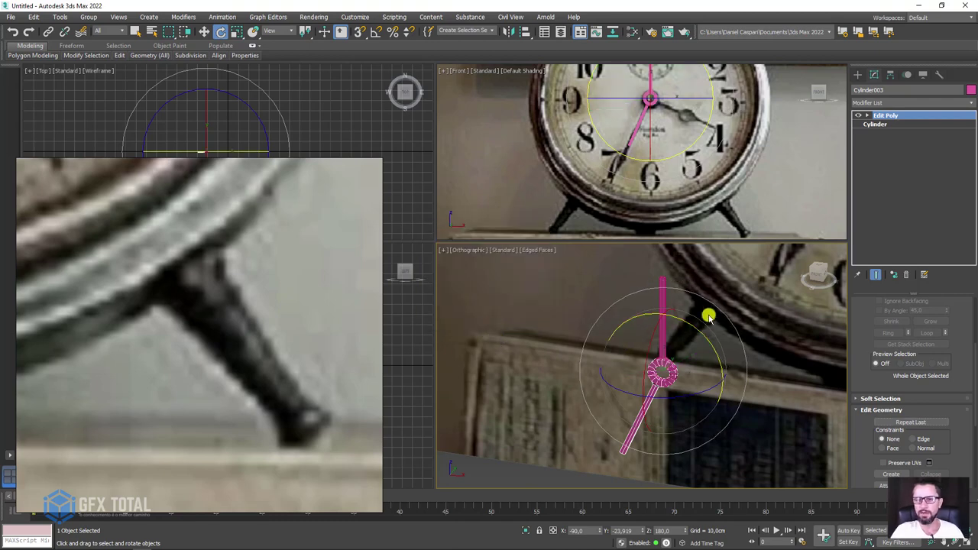
Select the original upright hand and enter its Vertex sub-object level.
{"action": "left_click", "coordinate": [662, 285]}
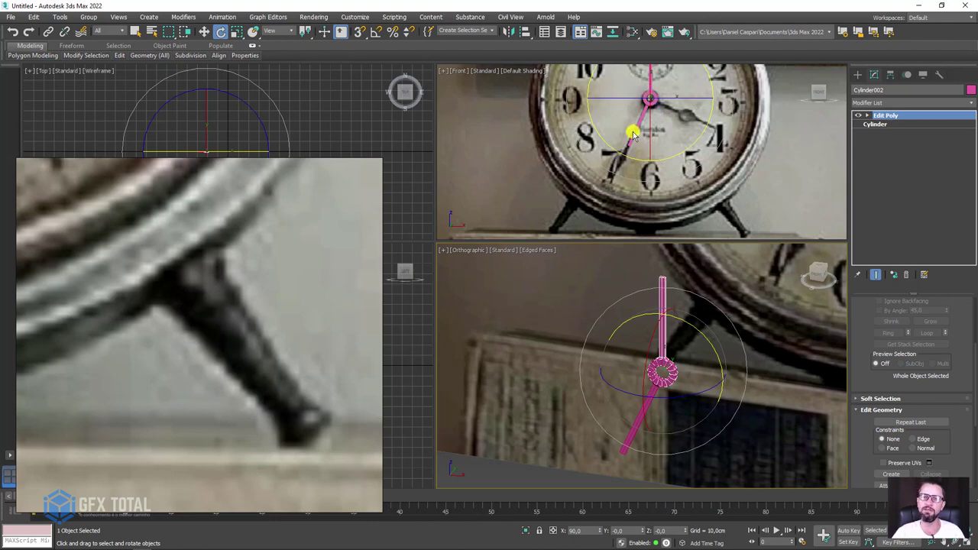
{"action": "scroll", "coordinate": [620, 134], "scroll_direction": "up", "scroll_amount": 4}
{"action": "scroll", "coordinate": [611, 173], "scroll_direction": "down", "scroll_amount": 4}
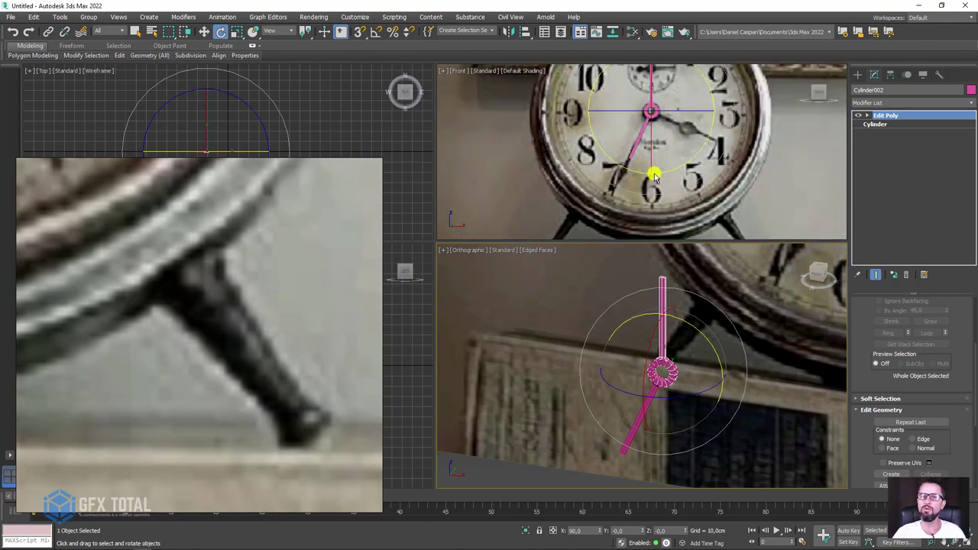
{"action": "left_click", "coordinate": [866, 115]}
{"action": "left_click", "coordinate": [886, 124]}
Select the six vertices at the hand's tip, then return to object level.
{"action": "mouse_move", "coordinate": [683, 267]}
{"action": "left_mouse_down"}
{"action": "mouse_move", "coordinate": [655, 285]}
{"action": "mouse_move", "coordinate": [610, 277]}
{"action": "mouse_move", "coordinate": [632, 359]}
{"action": "left_mouse_up"}
{"action": "key", "text": "w"}
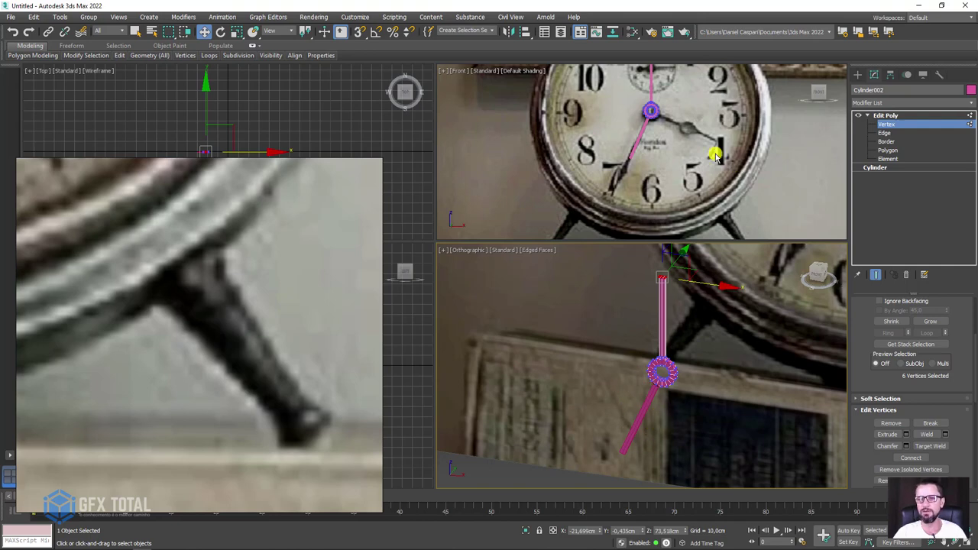
{"action": "middle_click_drag", "start_coordinate": [666, 102], "coordinate": [663, 142]}
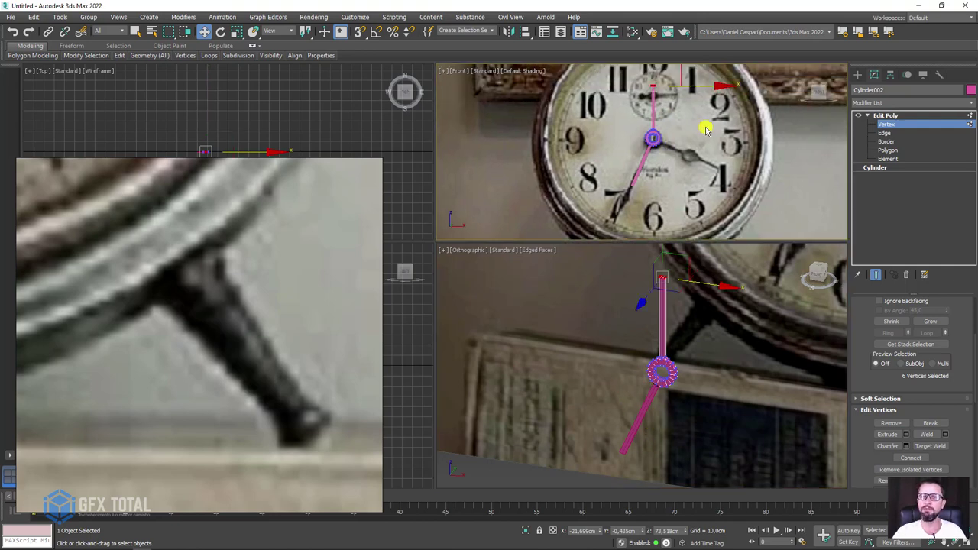
{"action": "left_click", "coordinate": [884, 124]}
{"action": "scroll", "coordinate": [649, 179], "scroll_direction": "down", "scroll_amount": 2}
{"action": "scroll", "coordinate": [650, 172], "scroll_direction": "down", "scroll_amount": 2}
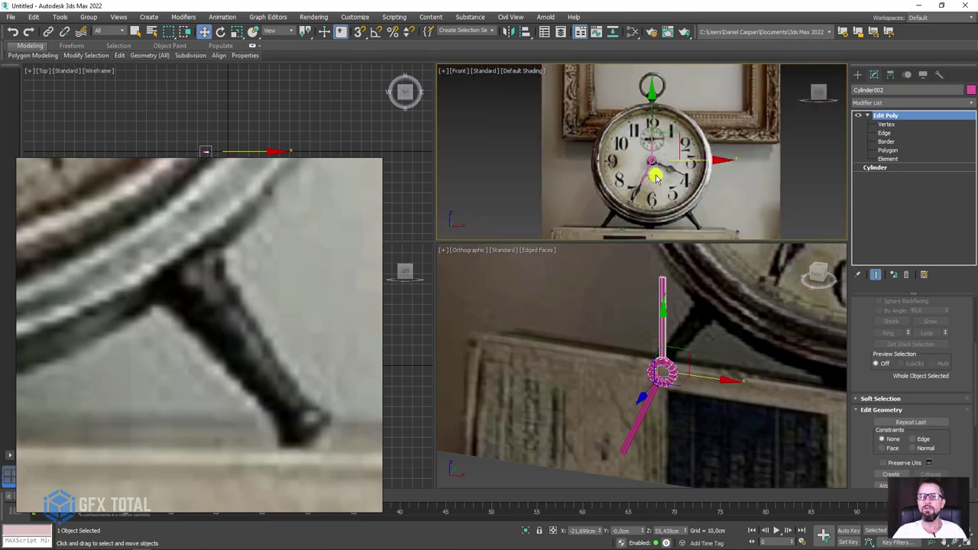
{"action": "scroll", "coordinate": [653, 175], "scroll_direction": "up", "scroll_amount": 4}
Change the upright clock hand's object color to blue.
{"action": "left_click", "coordinate": [654, 203]}
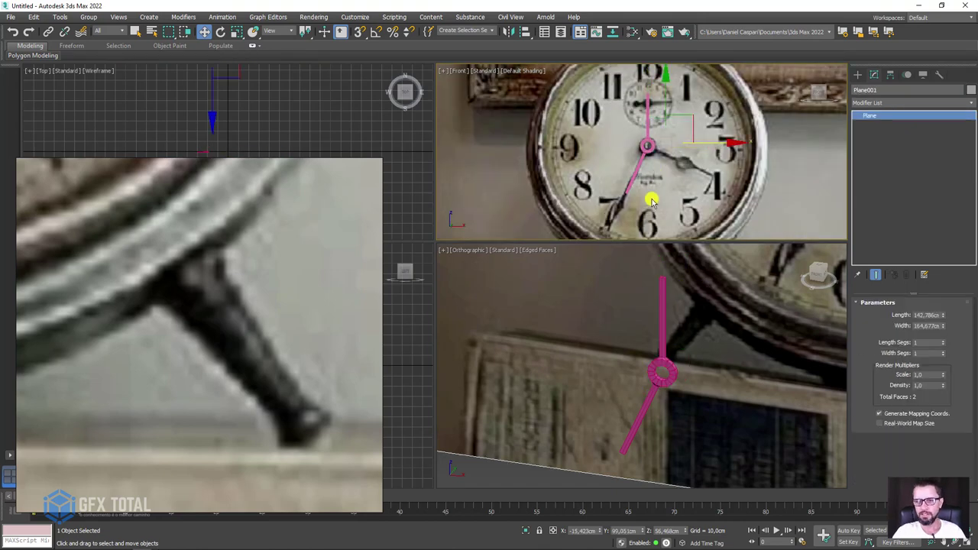
{"action": "scroll", "coordinate": [650, 197], "scroll_direction": "down", "scroll_amount": 3}
{"action": "scroll", "coordinate": [646, 143], "scroll_direction": "down", "scroll_amount": 1}
{"action": "scroll", "coordinate": [645, 144], "scroll_direction": "up", "scroll_amount": 3}
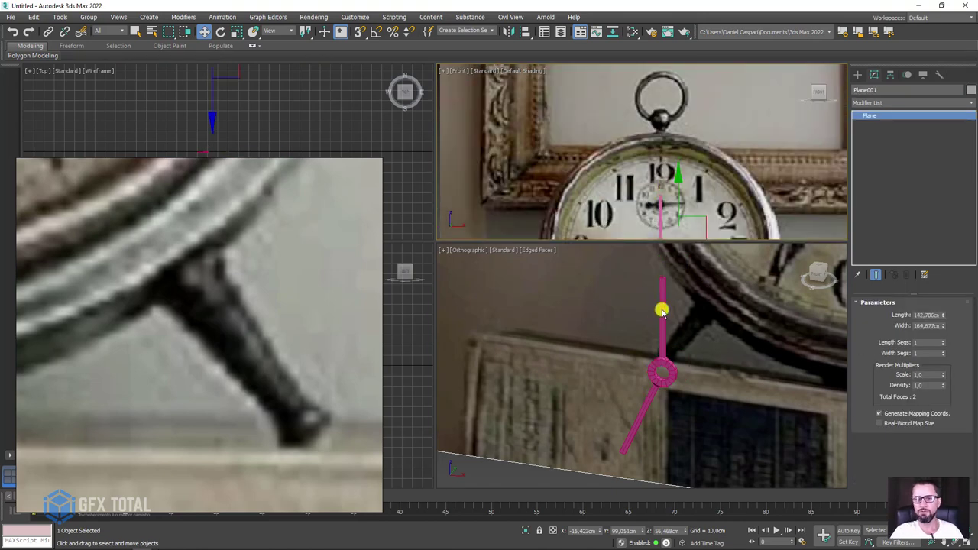
{"action": "left_click", "coordinate": [662, 311]}
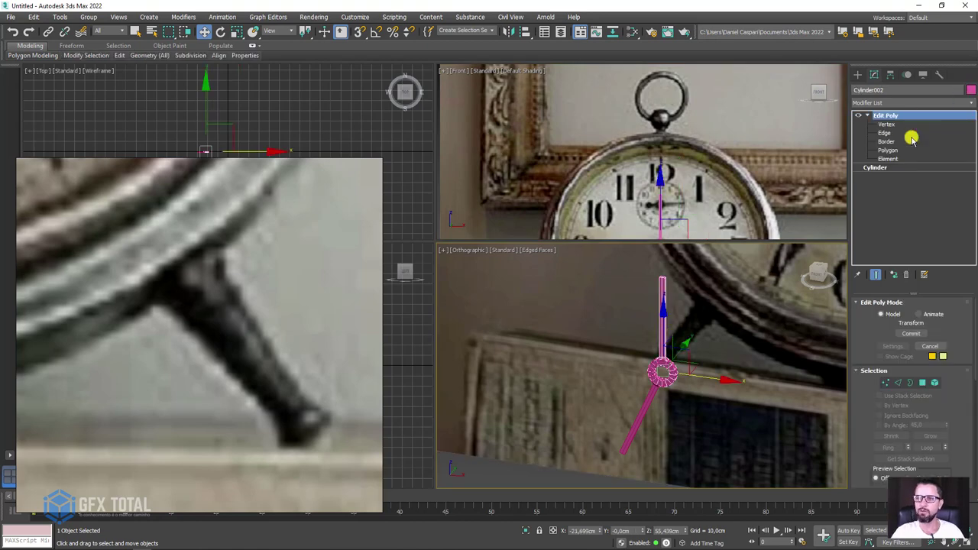
{"action": "left_click", "coordinate": [970, 90]}
{"action": "left_click", "coordinate": [537, 265]}
{"action": "left_click", "coordinate": [540, 327]}
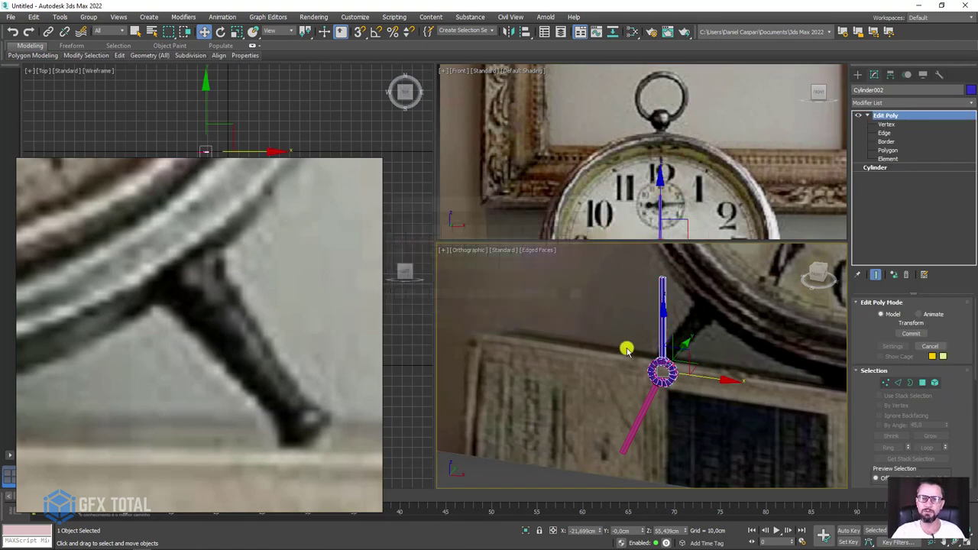
Raise the hand's tip vertices to lengthen the hand.
{"action": "left_click_drag", "start_coordinate": [683, 349], "coordinate": [782, 367]}
{"action": "key", "text": "ctrl+z"}
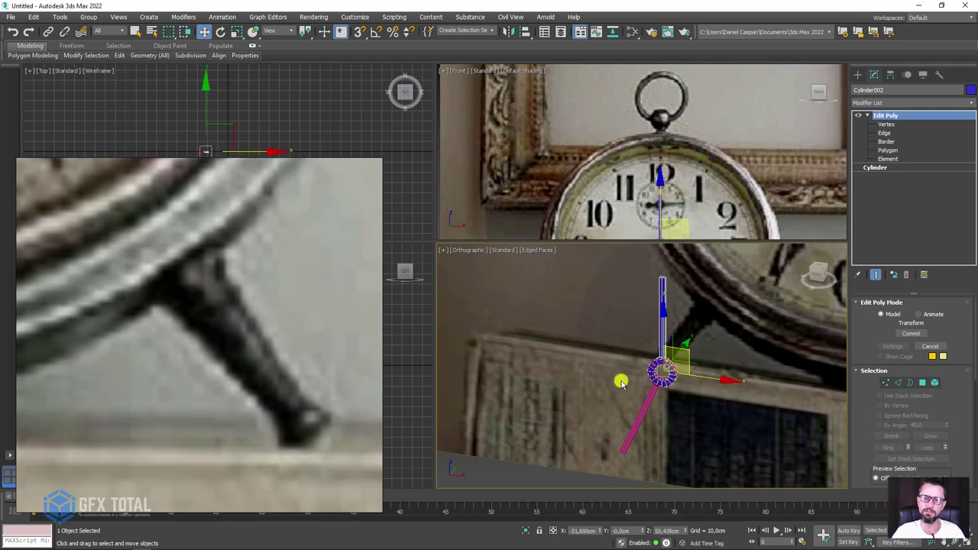
{"action": "scroll", "coordinate": [656, 282], "scroll_direction": "up", "scroll_amount": 2}
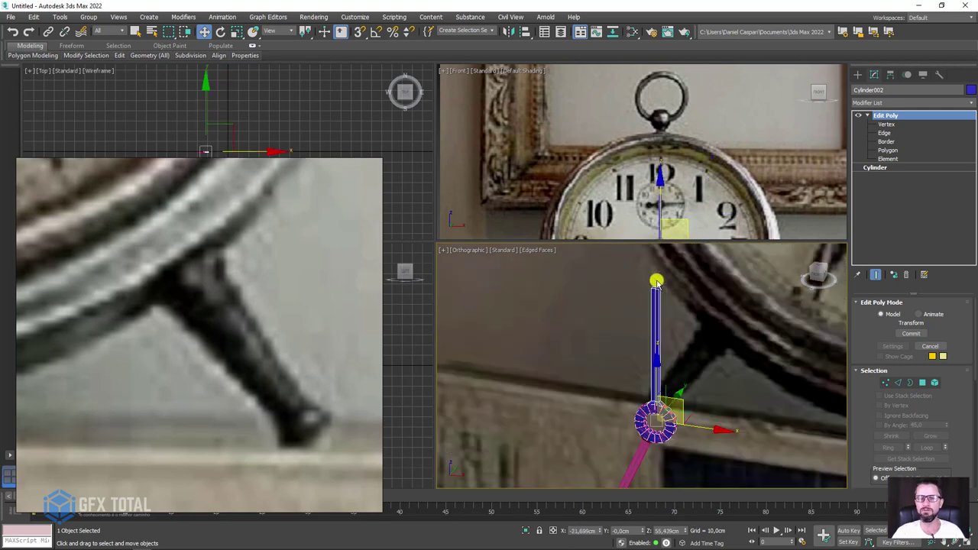
{"action": "scroll", "coordinate": [656, 190], "scroll_direction": "up", "scroll_amount": 3}
{"action": "mouse_move", "coordinate": [656, 191]}
{"action": "middle_mouse_down"}
{"action": "mouse_move", "coordinate": [645, 229]}
{"action": "mouse_move", "coordinate": [650, 153]}
{"action": "middle_mouse_up"}
{"action": "scroll", "coordinate": [645, 229], "scroll_direction": "down", "scroll_amount": 2}
{"action": "scroll", "coordinate": [650, 153], "scroll_direction": "up", "scroll_amount": 3}
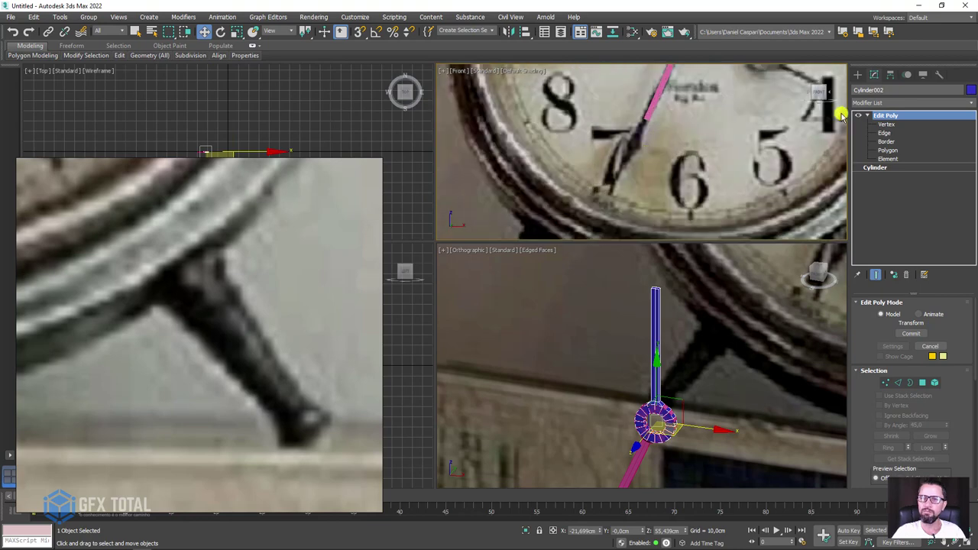
{"action": "left_click", "coordinate": [888, 126]}
{"action": "mouse_move", "coordinate": [618, 262]}
{"action": "middle_mouse_down"}
{"action": "mouse_move", "coordinate": [655, 331]}
{"action": "mouse_move", "coordinate": [650, 284]}
{"action": "middle_mouse_up"}
{"action": "left_click_drag", "start_coordinate": [653, 266], "coordinate": [670, 213]}
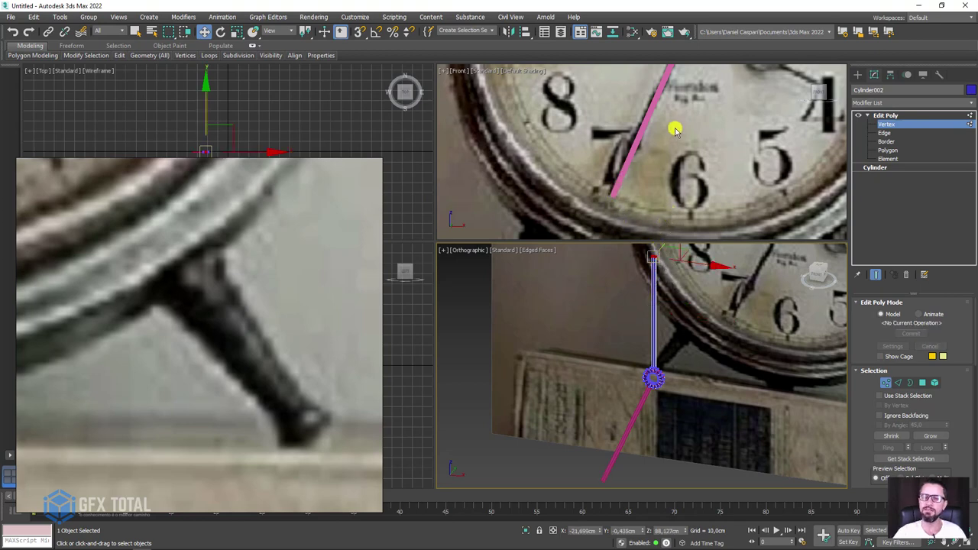
{"action": "middle_click_drag", "start_coordinate": [683, 115], "coordinate": [672, 136]}
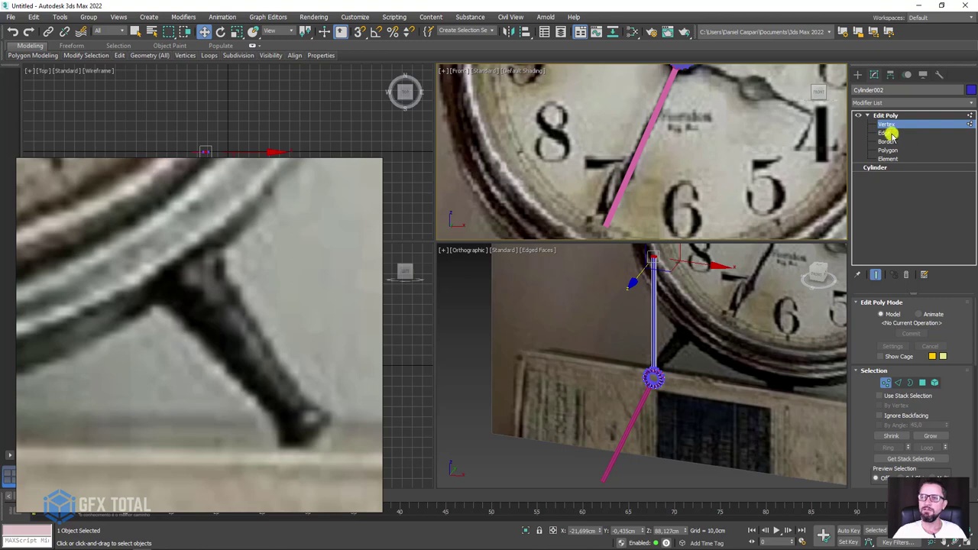
In Edge mode with edged faces shown, select the edge loops on the blue hand's upper section.
{"action": "left_click", "coordinate": [884, 133]}
{"action": "key", "text": "F4"}
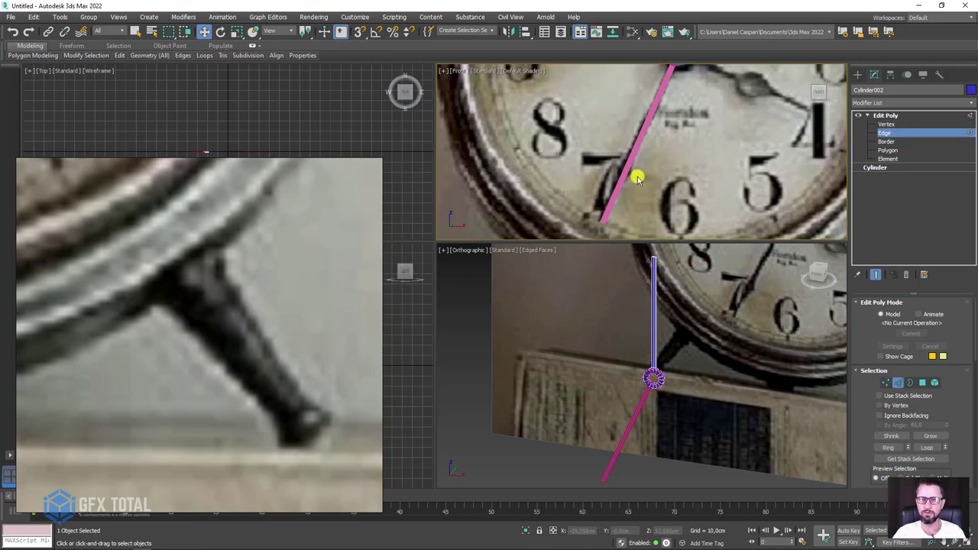
{"action": "scroll", "coordinate": [634, 181], "scroll_direction": "up", "scroll_amount": 2}
{"action": "left_click", "coordinate": [654, 310]}
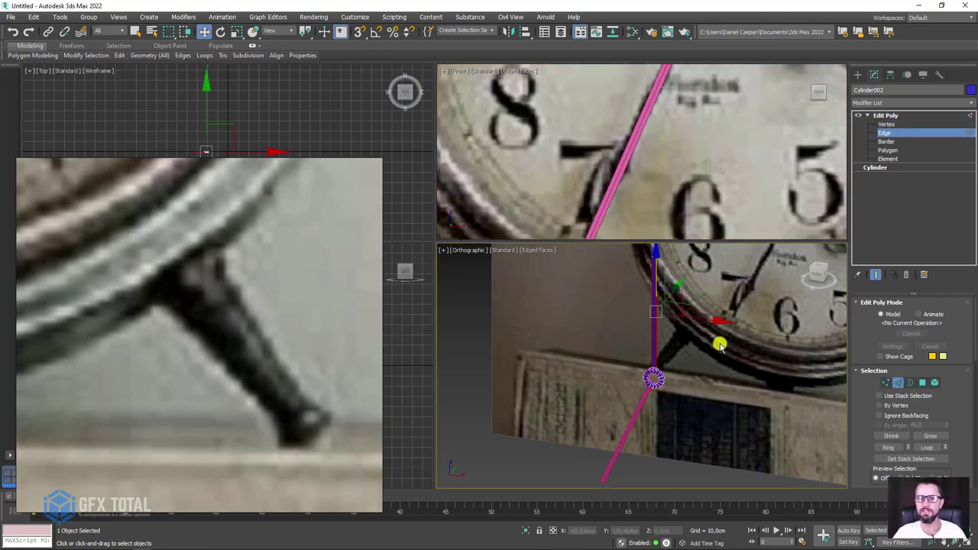
{"action": "left_click_drag", "start_coordinate": [862, 449], "coordinate": [869, 321]}
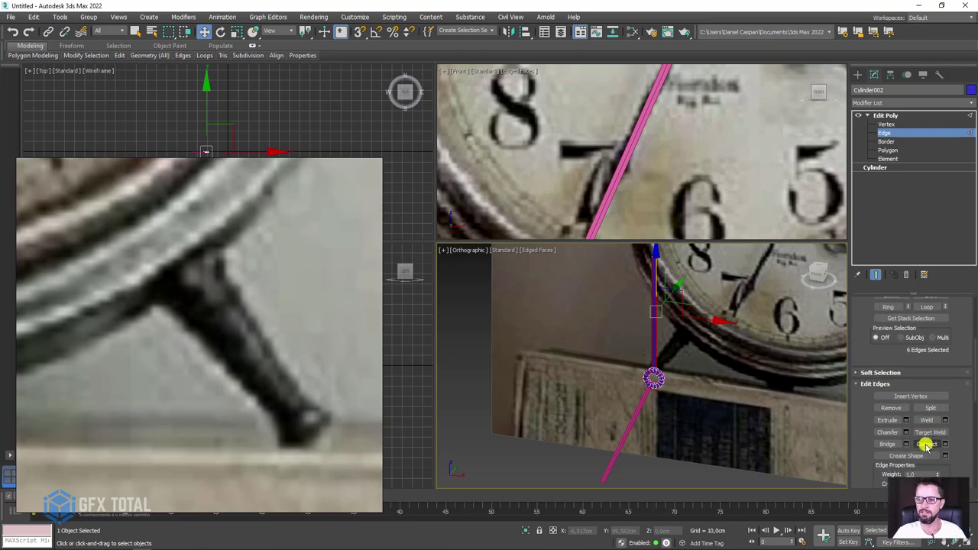
{"action": "key", "text": "z"}
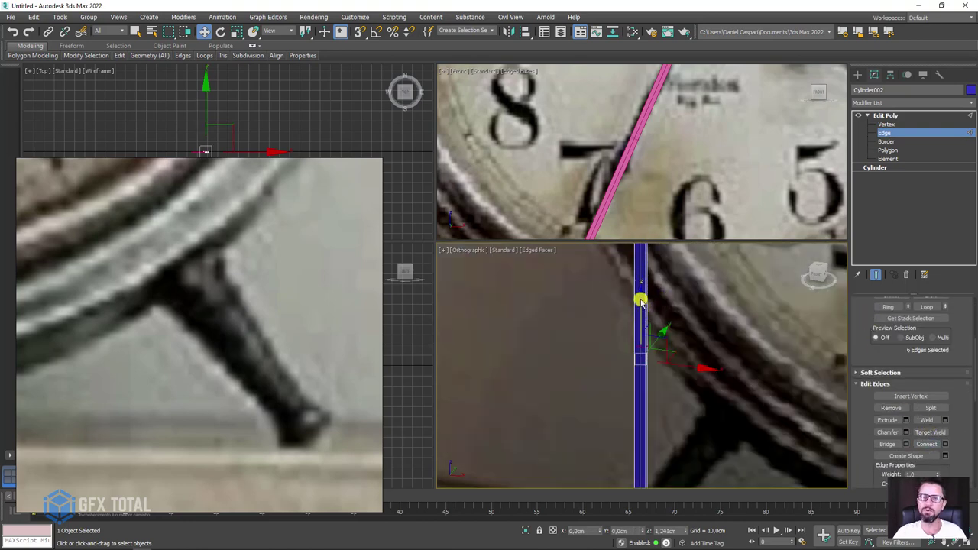
{"action": "scroll", "coordinate": [620, 143], "scroll_direction": "up", "scroll_amount": 3}
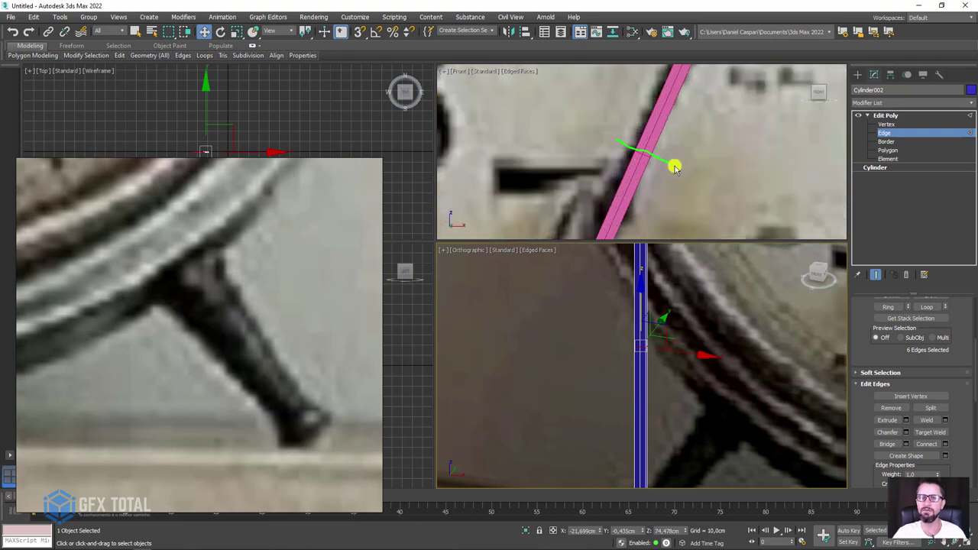
{"action": "scroll", "coordinate": [673, 168], "scroll_direction": "down", "scroll_amount": 3}
{"action": "scroll", "coordinate": [662, 174], "scroll_direction": "up", "scroll_amount": 2}
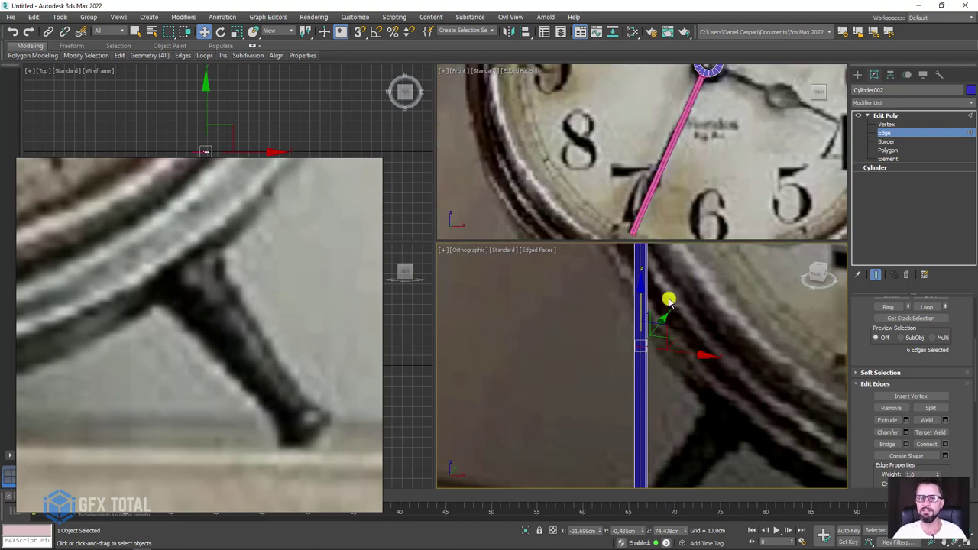
{"action": "scroll", "coordinate": [679, 342], "scroll_direction": "up", "scroll_amount": 1}
{"action": "left_click_drag", "start_coordinate": [701, 334], "coordinate": [611, 352]}
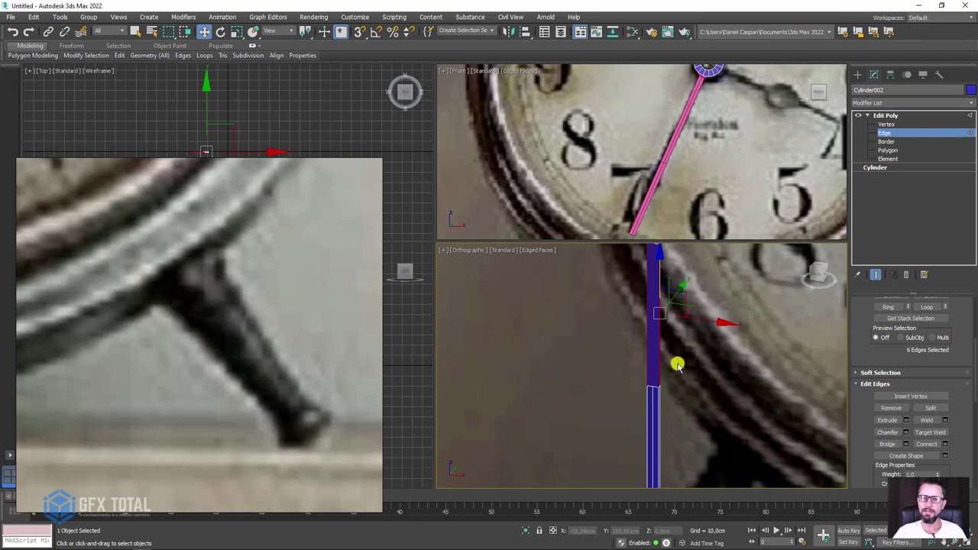
Scale the selected edge loops outward into a diamond bulge and move it lower along the hand.
{"action": "key", "text": "e"}
{"action": "key", "text": "r"}
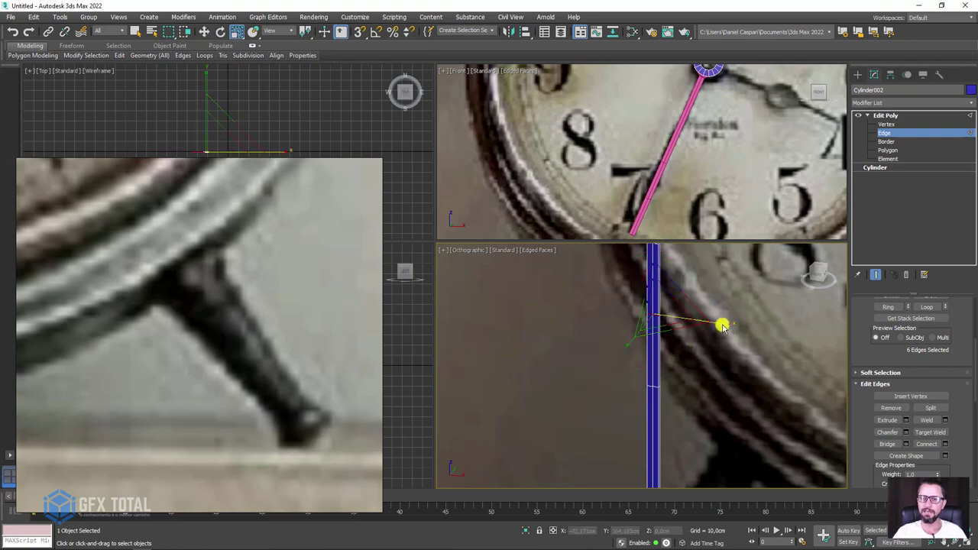
{"action": "left_click_drag", "start_coordinate": [722, 326], "coordinate": [800, 339]}
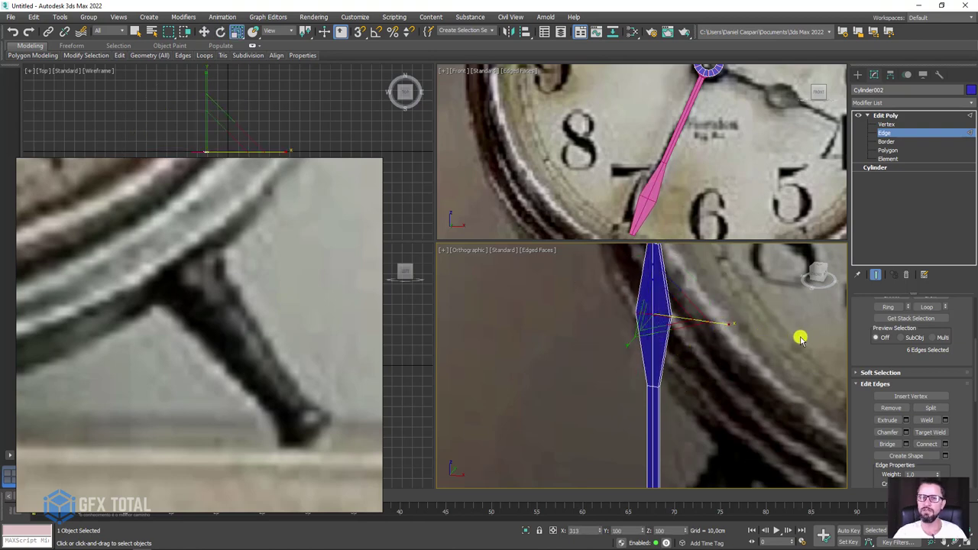
{"action": "key", "text": "w"}
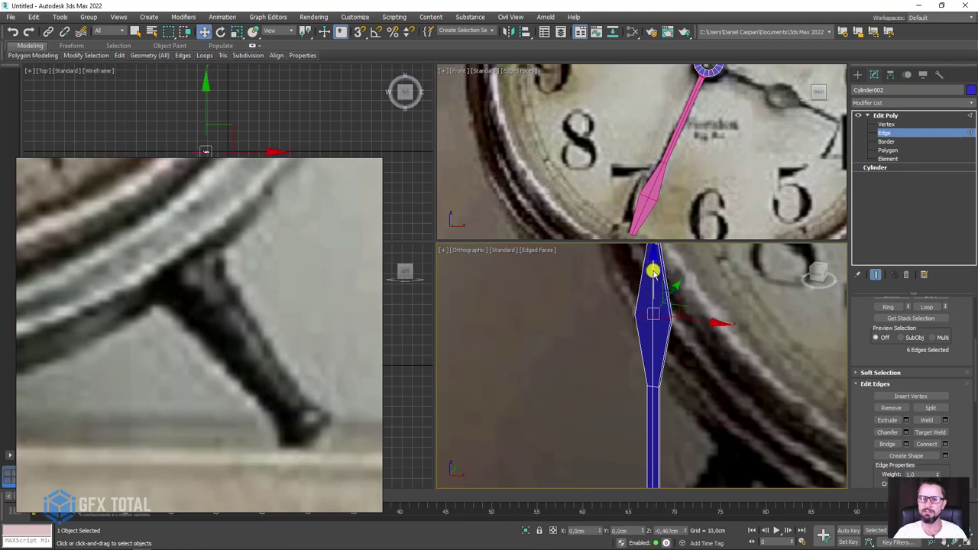
{"action": "left_click_drag", "start_coordinate": [653, 291], "coordinate": [653, 306]}
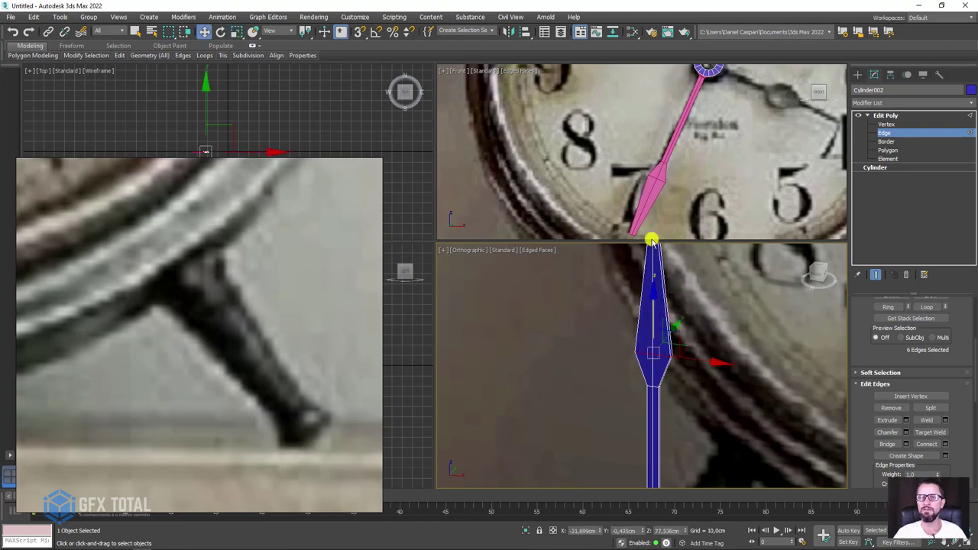
{"action": "middle_click_drag", "start_coordinate": [662, 298], "coordinate": [648, 332]}
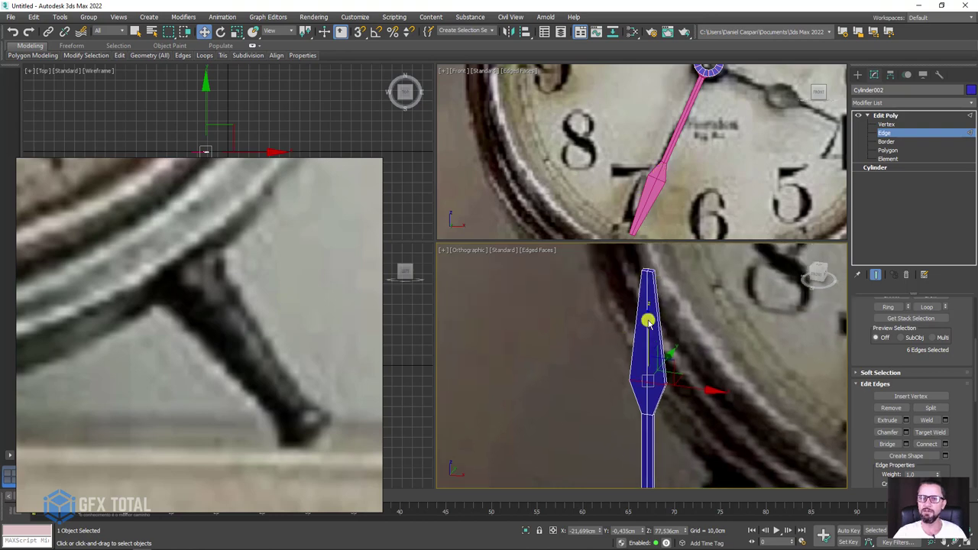
{"action": "left_click", "coordinate": [888, 124]}
Scale the hand's tip vertices together in X into a point.
{"action": "left_click_drag", "start_coordinate": [709, 292], "coordinate": [616, 262]}
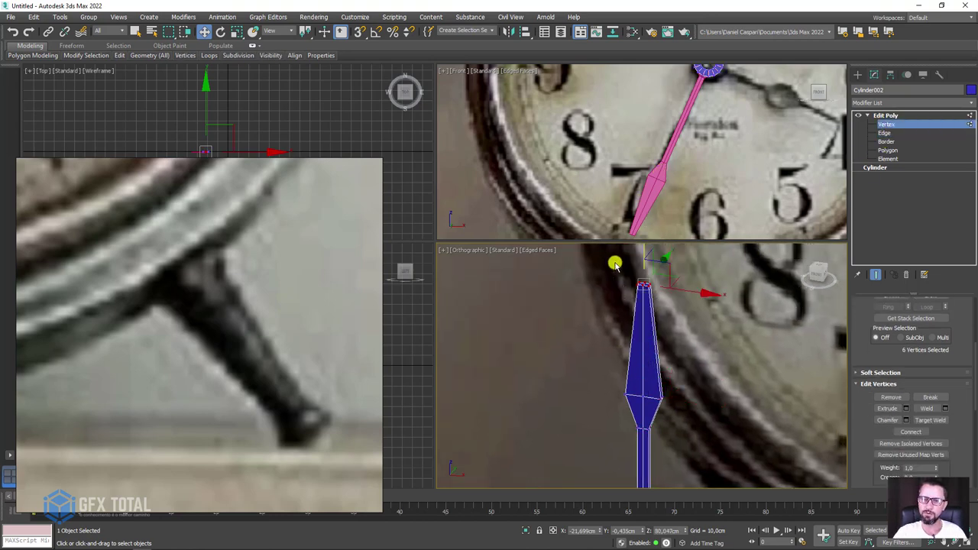
{"action": "key", "text": "r"}
{"action": "left_click_drag", "start_coordinate": [714, 291], "coordinate": [642, 290]}
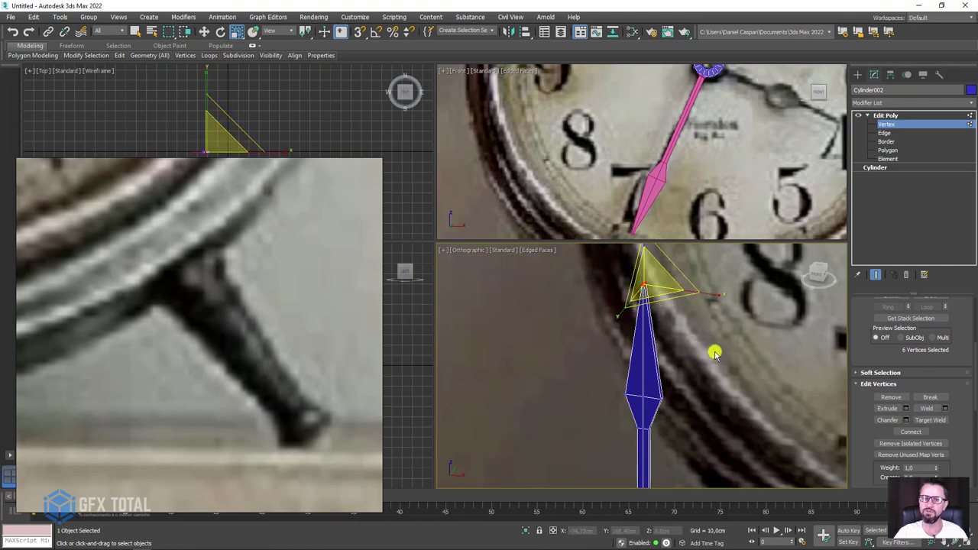
Narrow the blade's base edge loop and shift the top blade edges slightly down into a spear shape.
{"action": "left_click", "coordinate": [886, 133]}
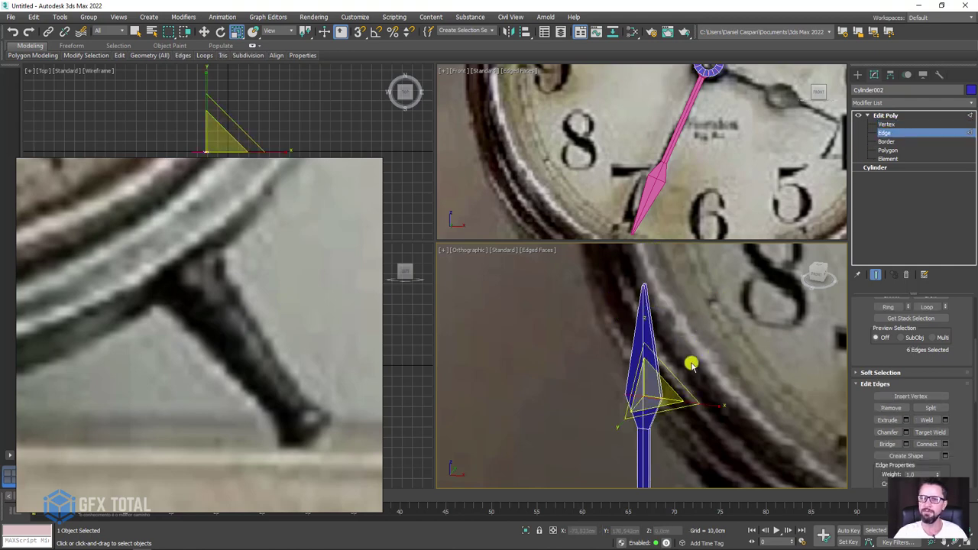
{"action": "scroll", "coordinate": [693, 403], "scroll_direction": "up", "scroll_amount": 2}
{"action": "scroll", "coordinate": [683, 344], "scroll_direction": "up", "scroll_amount": 2}
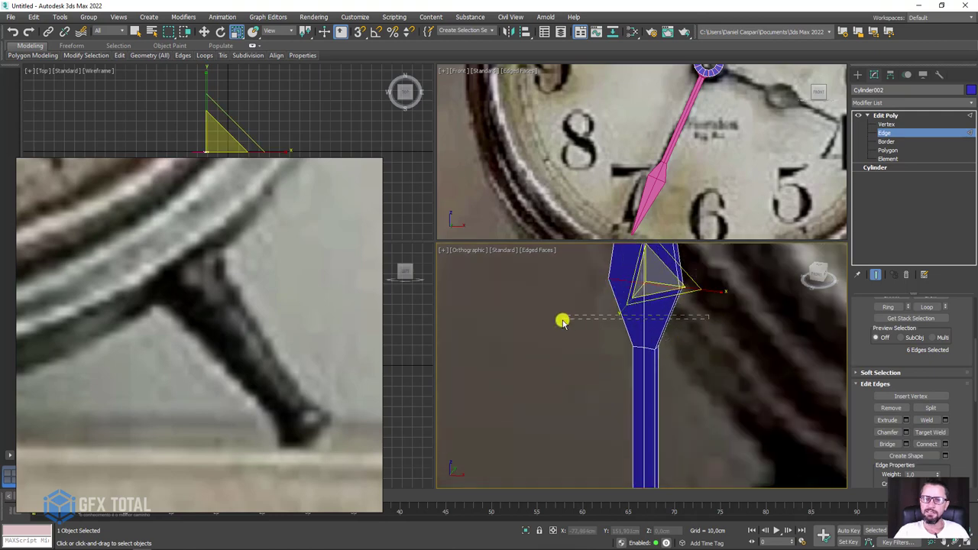
{"action": "left_click_drag", "start_coordinate": [562, 321], "coordinate": [564, 321]}
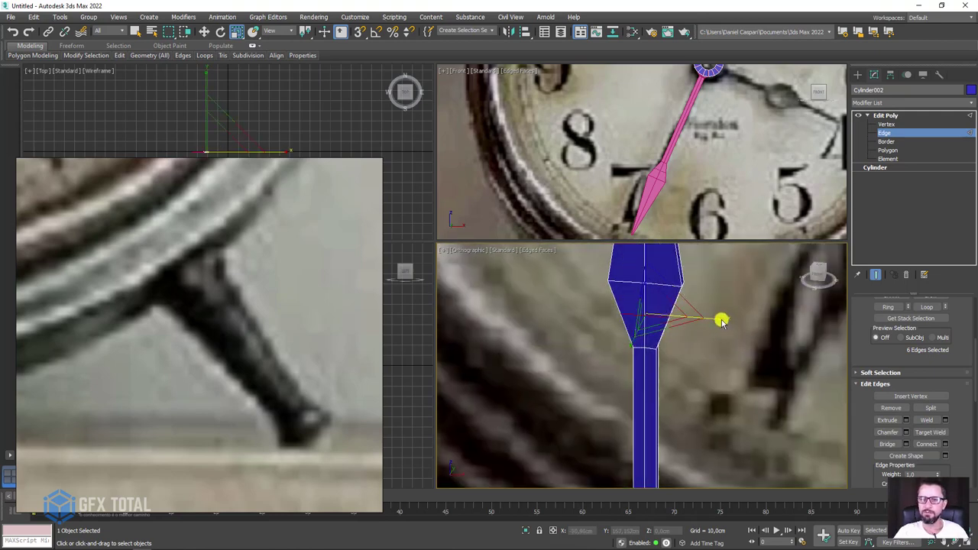
{"action": "left_click_drag", "start_coordinate": [722, 321], "coordinate": [701, 319]}
{"action": "middle_click_drag", "start_coordinate": [653, 247], "coordinate": [734, 305]}
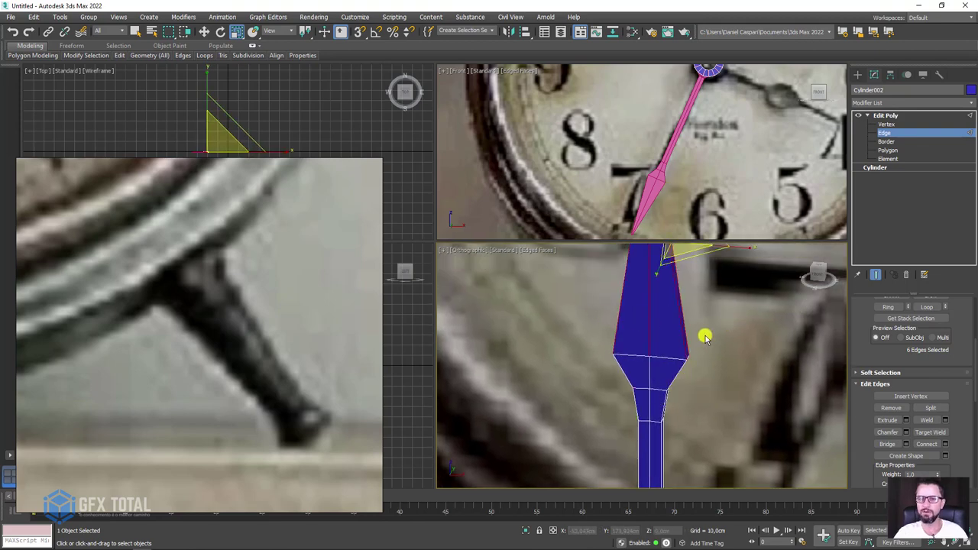
{"action": "mouse_move", "coordinate": [704, 337]}
{"action": "middle_mouse_down"}
{"action": "mouse_move", "coordinate": [709, 366]}
{"action": "mouse_move", "coordinate": [730, 330]}
{"action": "middle_mouse_up"}
{"action": "mouse_move", "coordinate": [730, 330]}
{"action": "left_mouse_down"}
{"action": "mouse_move", "coordinate": [724, 279]}
{"action": "mouse_move", "coordinate": [716, 280]}
{"action": "mouse_move", "coordinate": [713, 325]}
{"action": "left_mouse_up"}
{"action": "key", "text": "ctrl+z"}
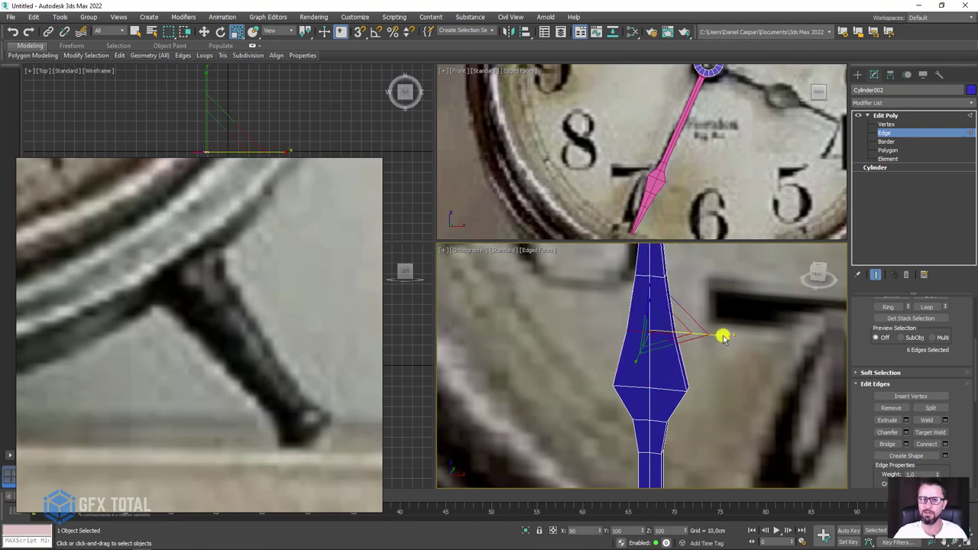
{"action": "left_click_drag", "start_coordinate": [692, 349], "coordinate": [733, 372]}
Exit sub-object mode and move the pink hand aside toward the 10.
{"action": "key", "text": "r"}
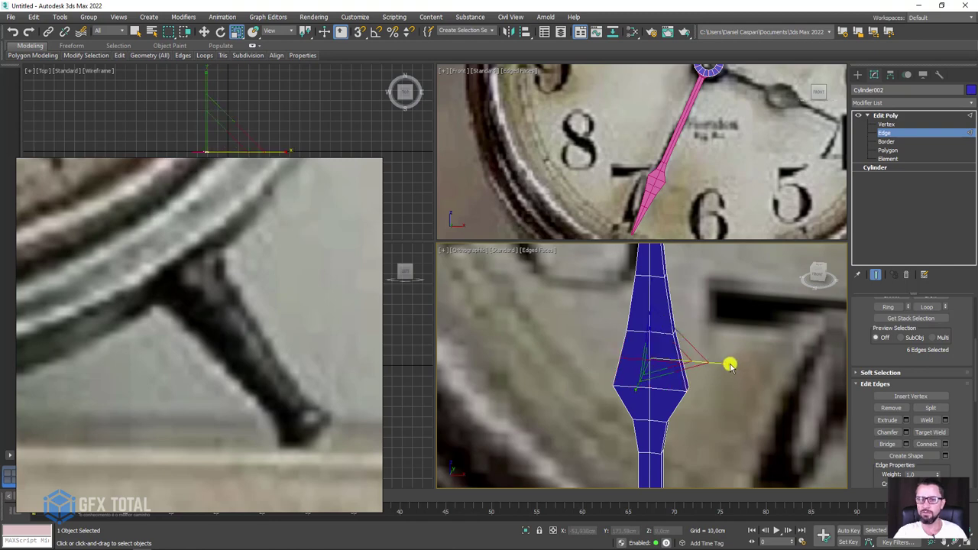
{"action": "scroll", "coordinate": [677, 170], "scroll_direction": "down", "scroll_amount": 5}
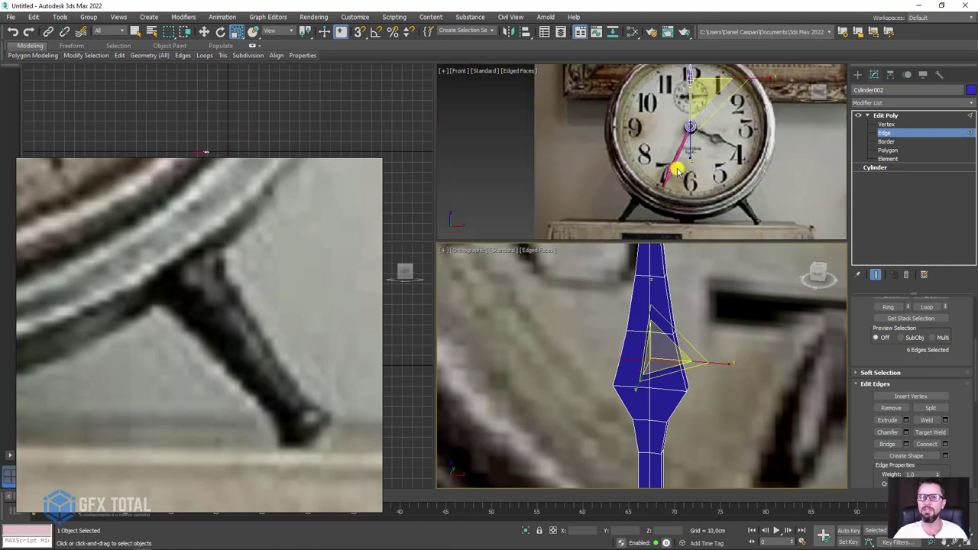
{"action": "left_click", "coordinate": [906, 116]}
{"action": "scroll", "coordinate": [649, 179], "scroll_direction": "up", "scroll_amount": 4}
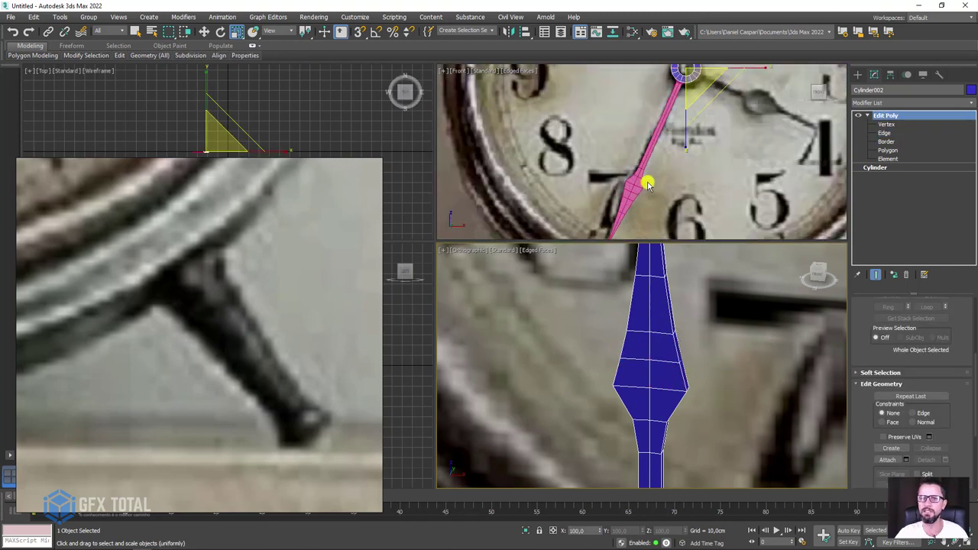
{"action": "scroll", "coordinate": [631, 189], "scroll_direction": "up", "scroll_amount": 2}
{"action": "scroll", "coordinate": [631, 189], "scroll_direction": "down", "scroll_amount": 5}
{"action": "key", "text": "w"}
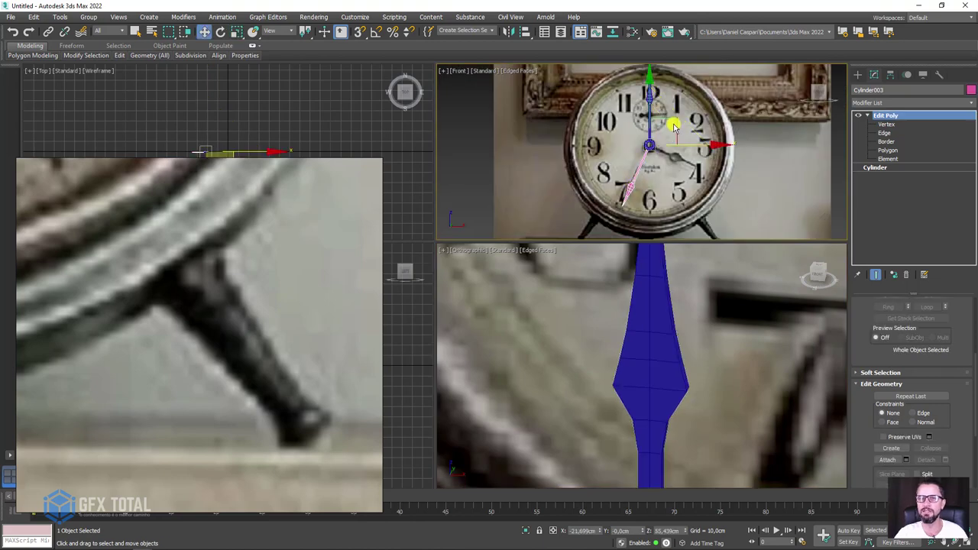
{"action": "left_click_drag", "start_coordinate": [656, 142], "coordinate": [611, 111]}
{"action": "scroll", "coordinate": [648, 179], "scroll_direction": "up", "scroll_amount": 3}
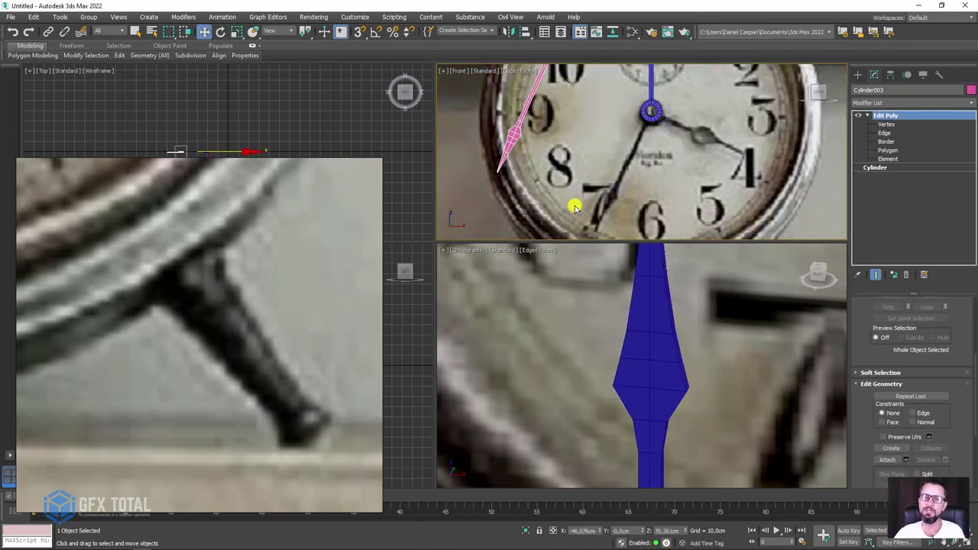
{"action": "scroll", "coordinate": [641, 304], "scroll_direction": "down", "scroll_amount": 5}
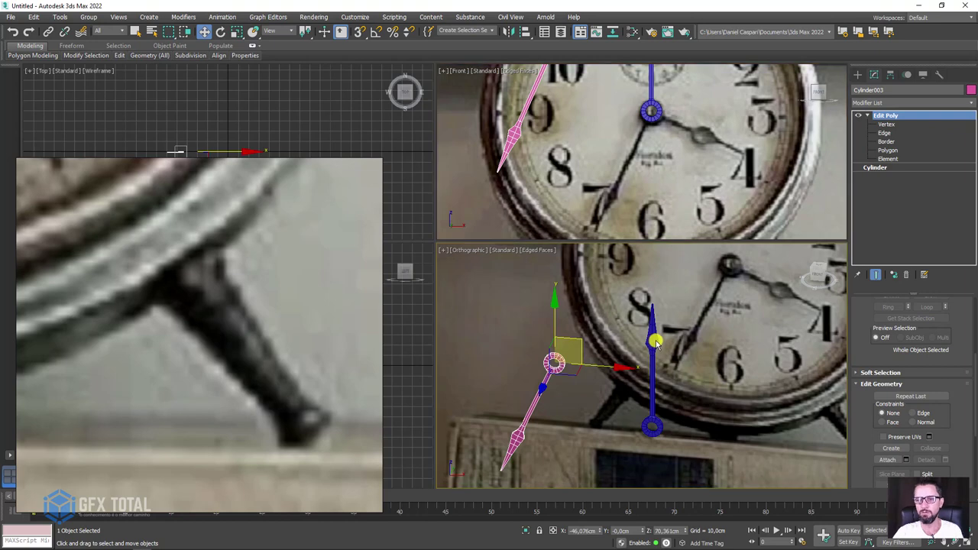
Delete the pink clock hand Cylinder003 and reselect the blue hand Cylinder002.
{"action": "left_click", "coordinate": [653, 342]}
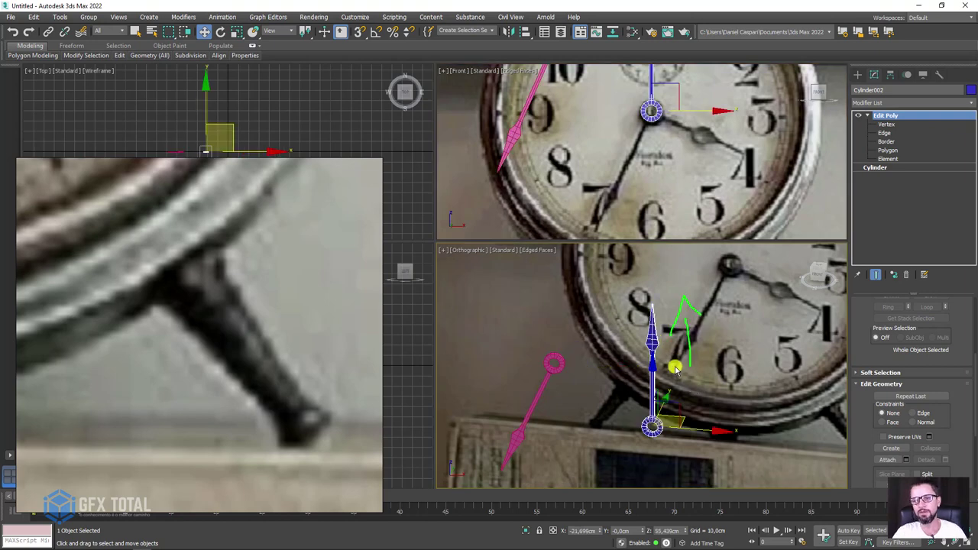
{"action": "left_click_drag", "start_coordinate": [527, 359], "coordinate": [561, 432]}
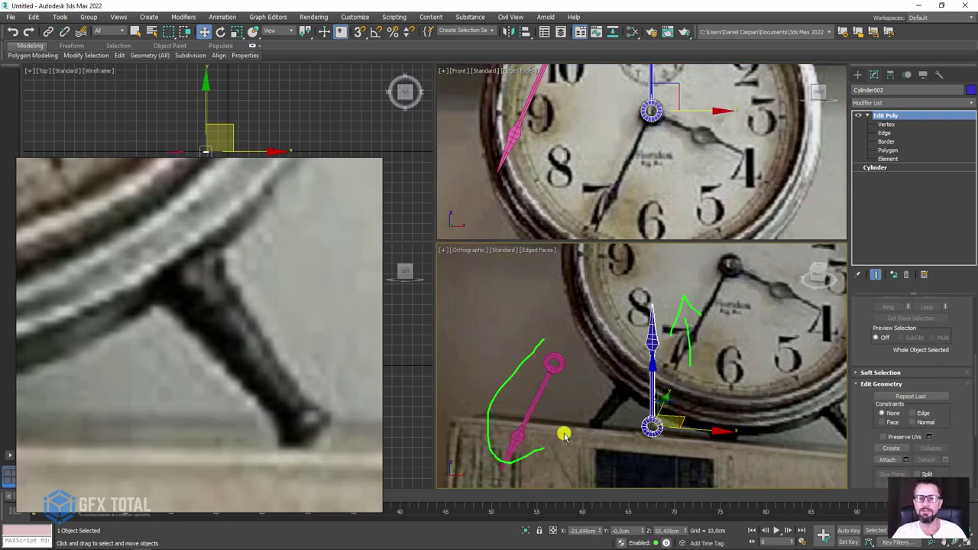
{"action": "left_click", "coordinate": [559, 366]}
{"action": "key", "text": "Delete"}
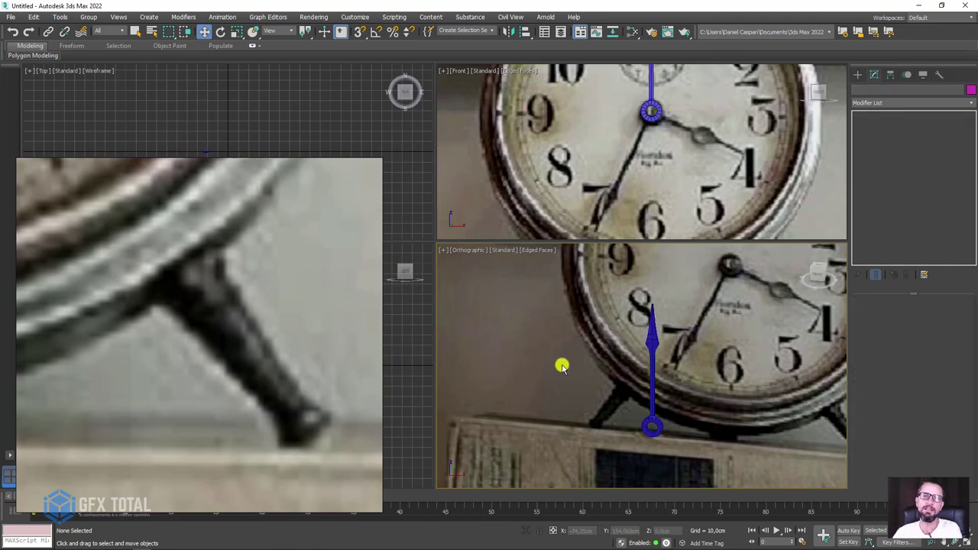
{"action": "left_click", "coordinate": [653, 341]}
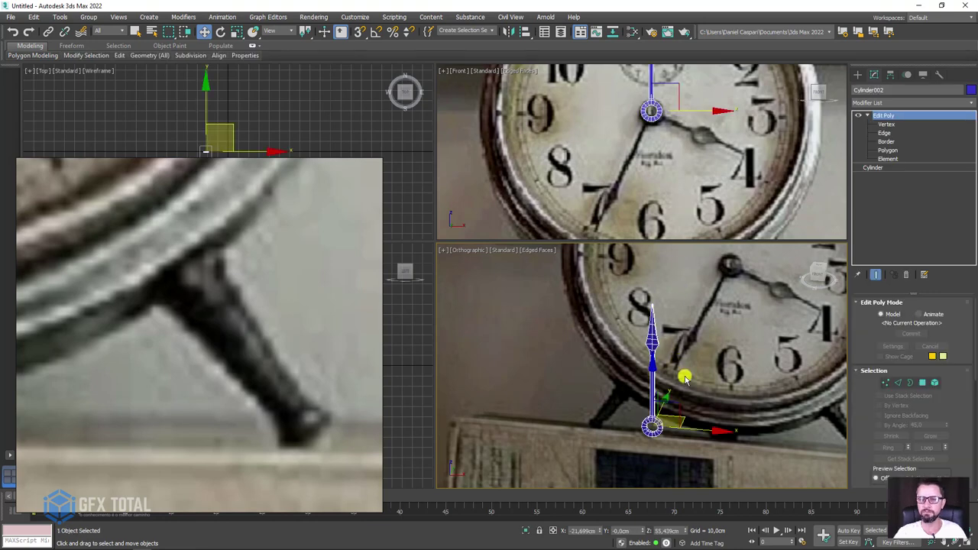
Shift-drag the blue hand to clone it as an independent Copy.
{"action": "mouse_move", "coordinate": [685, 377]}
{"action": "middle_mouse_down"}
{"action": "mouse_move", "coordinate": [626, 349]}
{"action": "mouse_move", "coordinate": [635, 378]}
{"action": "middle_mouse_up"}
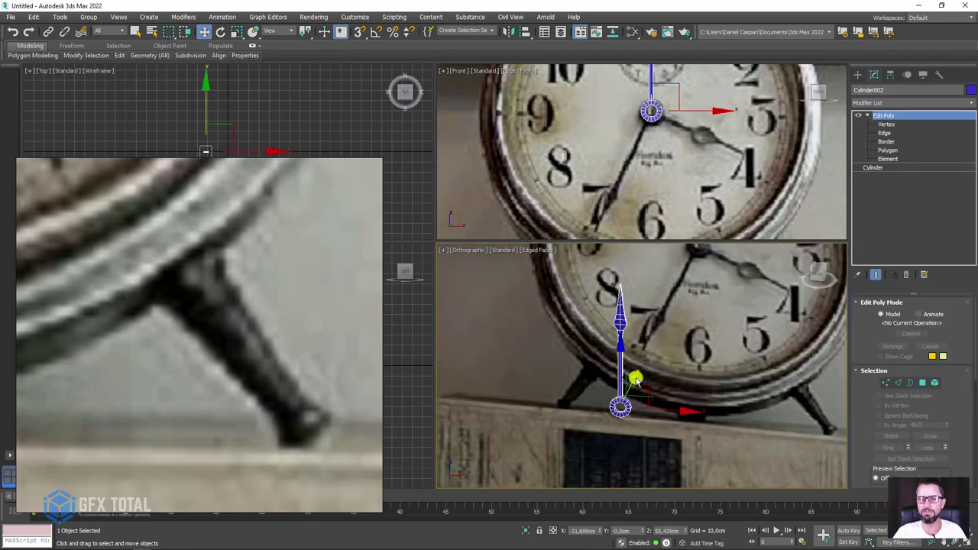
{"action": "left_click_drag", "start_coordinate": [662, 361], "coordinate": [660, 357], "text": "shift"}
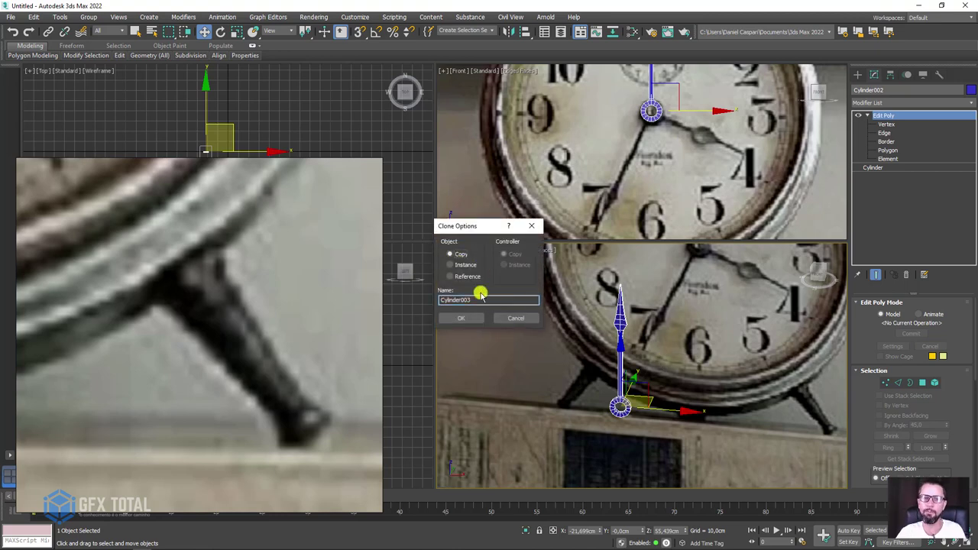
{"action": "left_click", "coordinate": [467, 317]}
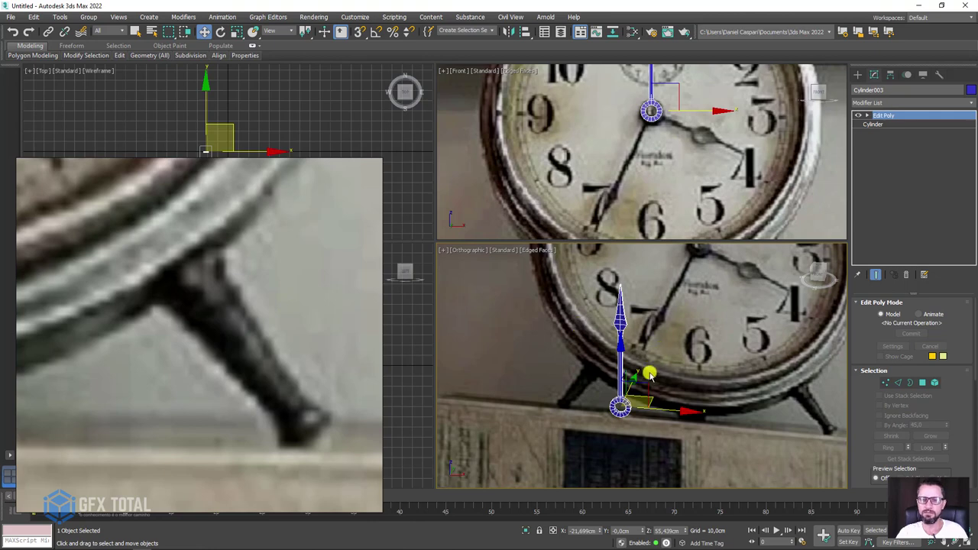
Set the copied hand's object colour to red and move it along X to the clock hub.
{"action": "left_click", "coordinate": [970, 89]}
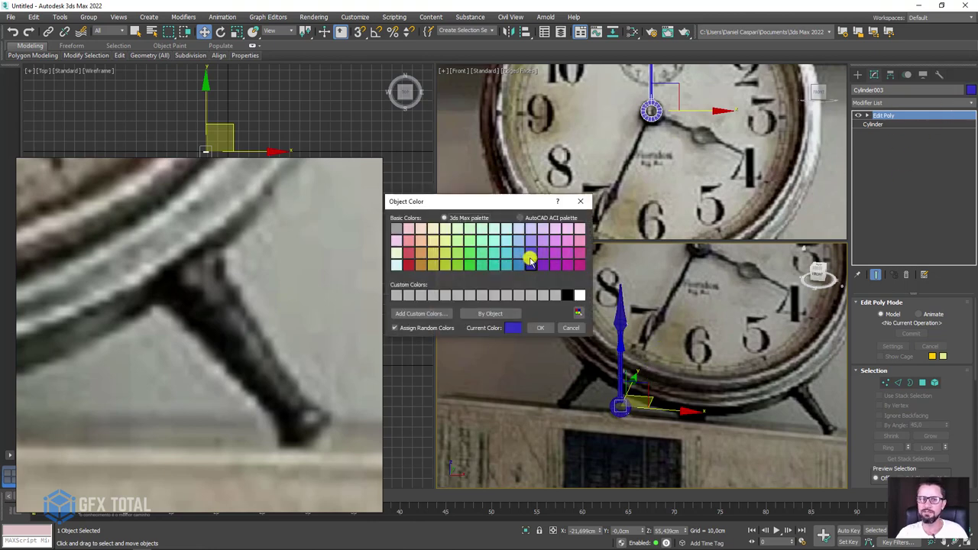
{"action": "left_click", "coordinate": [411, 264]}
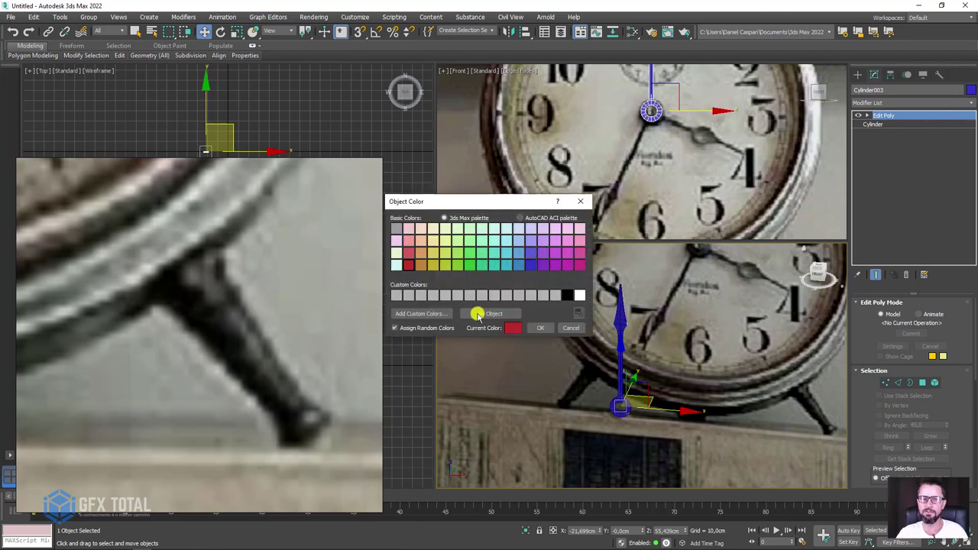
{"action": "left_click", "coordinate": [538, 328]}
{"action": "mouse_move", "coordinate": [665, 408]}
{"action": "left_mouse_down"}
{"action": "mouse_move", "coordinate": [819, 416]}
{"action": "mouse_move", "coordinate": [666, 325]}
{"action": "left_mouse_up"}
{"action": "middle_click_drag", "start_coordinate": [666, 115], "coordinate": [639, 168]}
Shift-rotate an Instance of the hand toward 4 and set its object colour to green.
{"action": "key", "text": "e"}
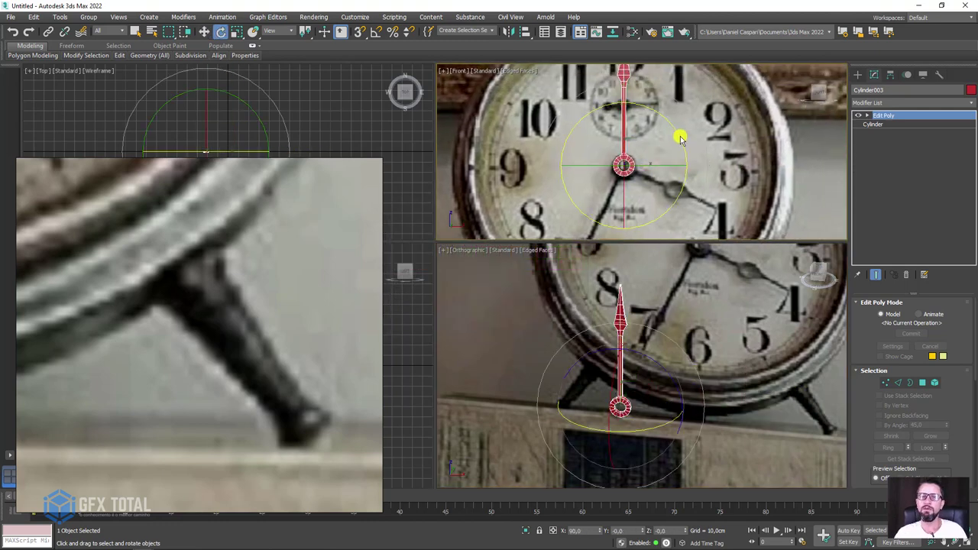
{"action": "mouse_move", "coordinate": [671, 129]}
{"action": "left_mouse_down", "text": "shift"}
{"action": "mouse_move", "coordinate": [711, 238]}
{"action": "mouse_move", "coordinate": [736, 233]}
{"action": "left_mouse_up", "text": "shift"}
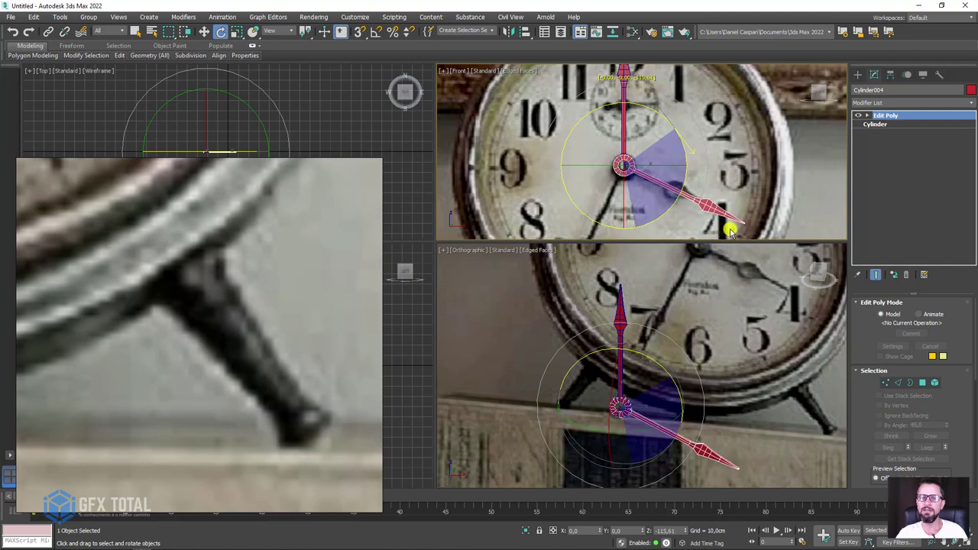
{"action": "left_click_drag", "start_coordinate": [735, 232], "coordinate": [730, 229], "text": "shift"}
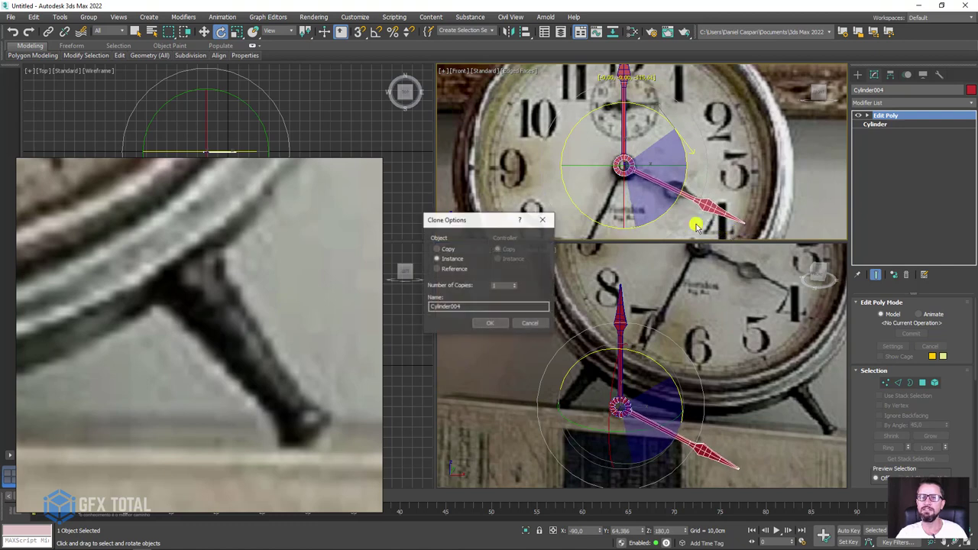
{"action": "left_click", "coordinate": [490, 324]}
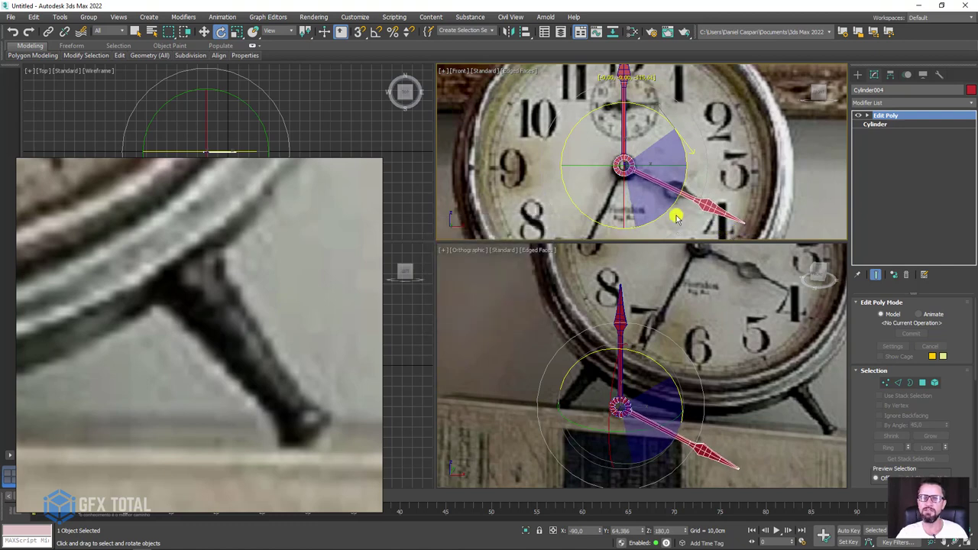
{"action": "left_click", "coordinate": [970, 90]}
{"action": "left_click", "coordinate": [468, 265]}
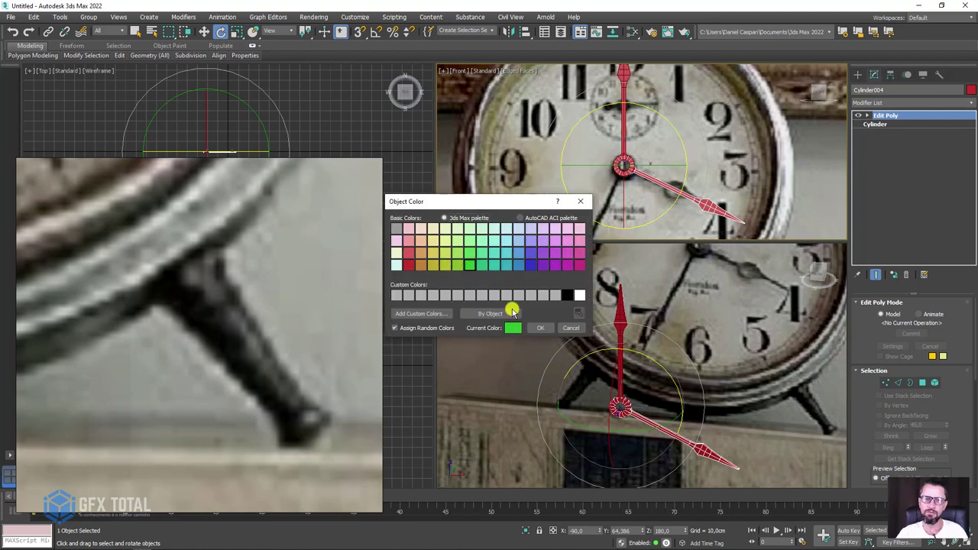
{"action": "left_click", "coordinate": [537, 328]}
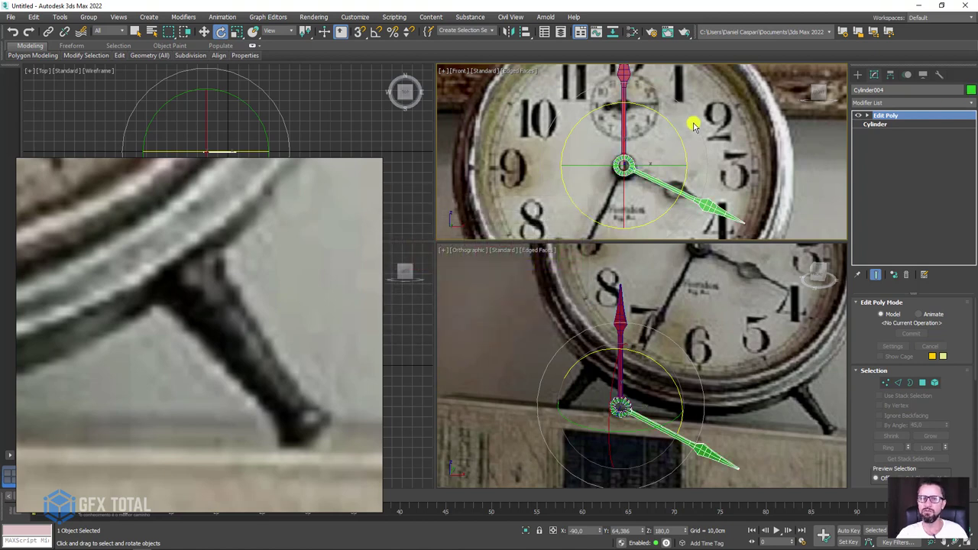
Hide the purple hand with Hide Selection from the quad menu, then select the red hand.
{"action": "left_click", "coordinate": [637, 122]}
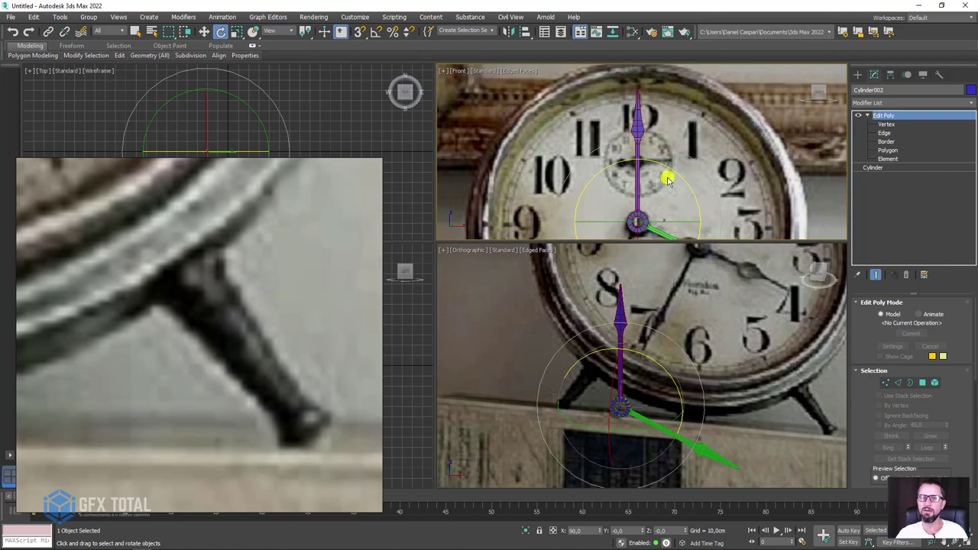
{"action": "key", "text": "w"}
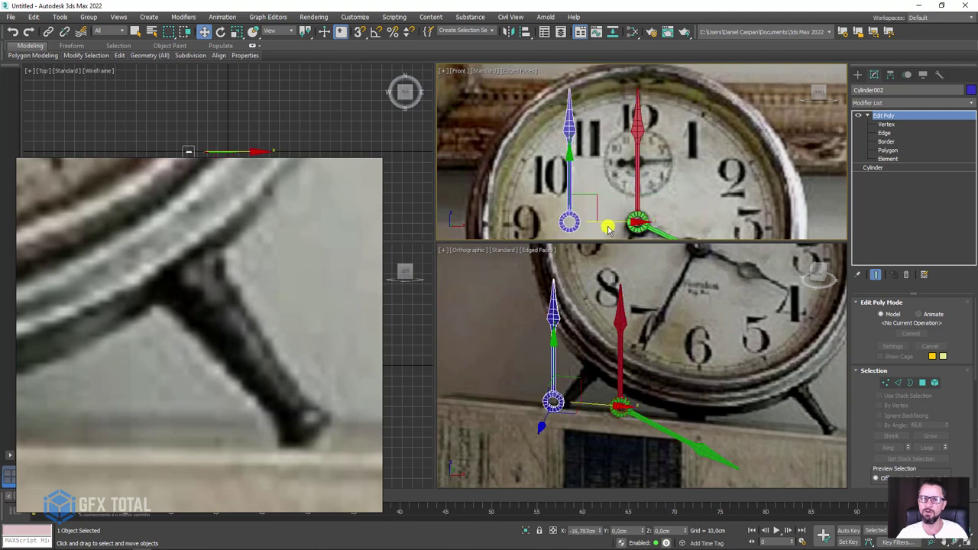
{"action": "scroll", "coordinate": [644, 189], "scroll_direction": "up", "scroll_amount": 2}
{"action": "scroll", "coordinate": [644, 189], "scroll_direction": "up", "scroll_amount": 2}
{"action": "scroll", "coordinate": [644, 189], "scroll_direction": "down", "scroll_amount": 2}
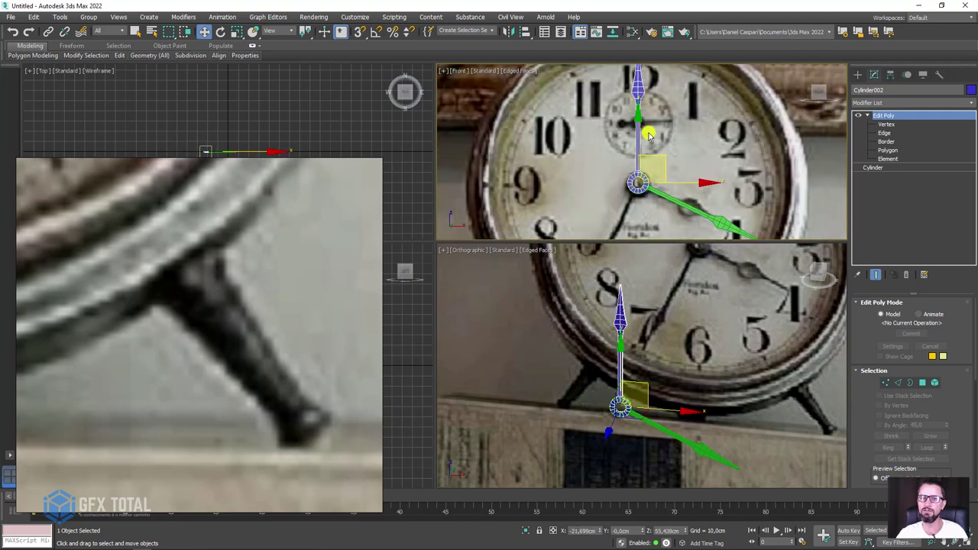
{"action": "scroll", "coordinate": [633, 162], "scroll_direction": "down", "scroll_amount": 2}
{"action": "right_click", "coordinate": [622, 153]}
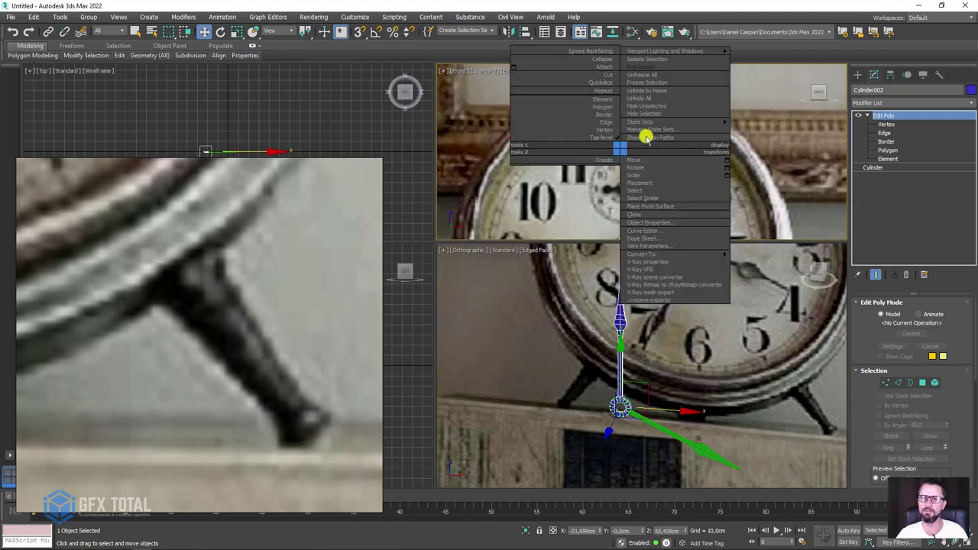
{"action": "left_click", "coordinate": [653, 114]}
{"action": "left_click", "coordinate": [629, 148]}
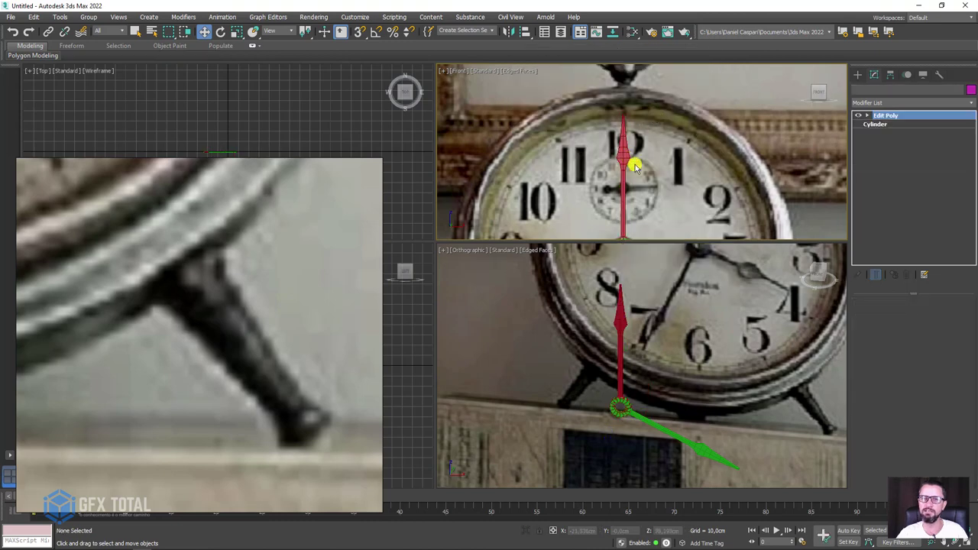
{"action": "scroll", "coordinate": [629, 149], "scroll_direction": "down", "scroll_amount": 2}
{"action": "scroll", "coordinate": [650, 192], "scroll_direction": "down", "scroll_amount": 1}
At Vertex level, move the red hand's top vertices down to shorten it.
{"action": "left_click", "coordinate": [866, 116]}
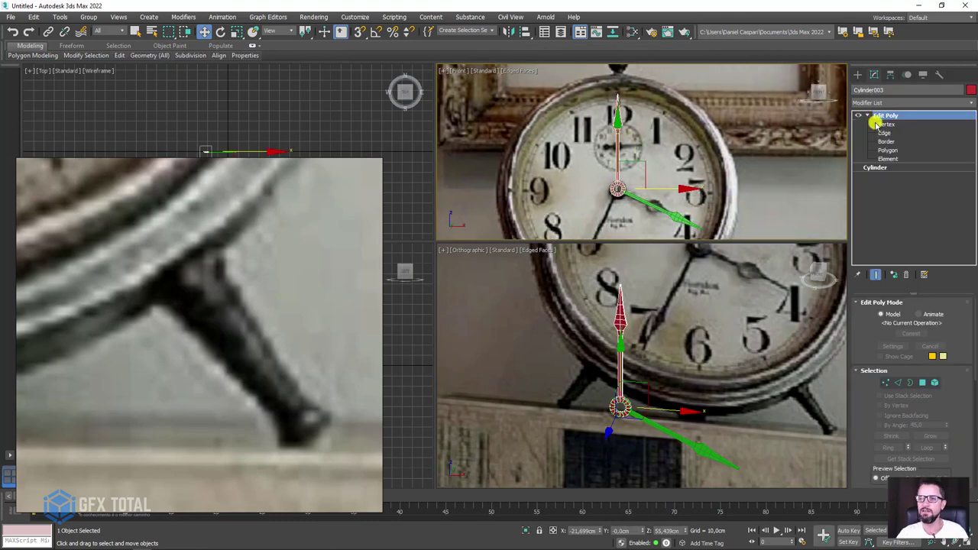
{"action": "left_click", "coordinate": [884, 124]}
{"action": "mouse_move", "coordinate": [637, 135]}
{"action": "left_mouse_down"}
{"action": "mouse_move", "coordinate": [582, 89]}
{"action": "mouse_move", "coordinate": [616, 98]}
{"action": "left_mouse_up"}
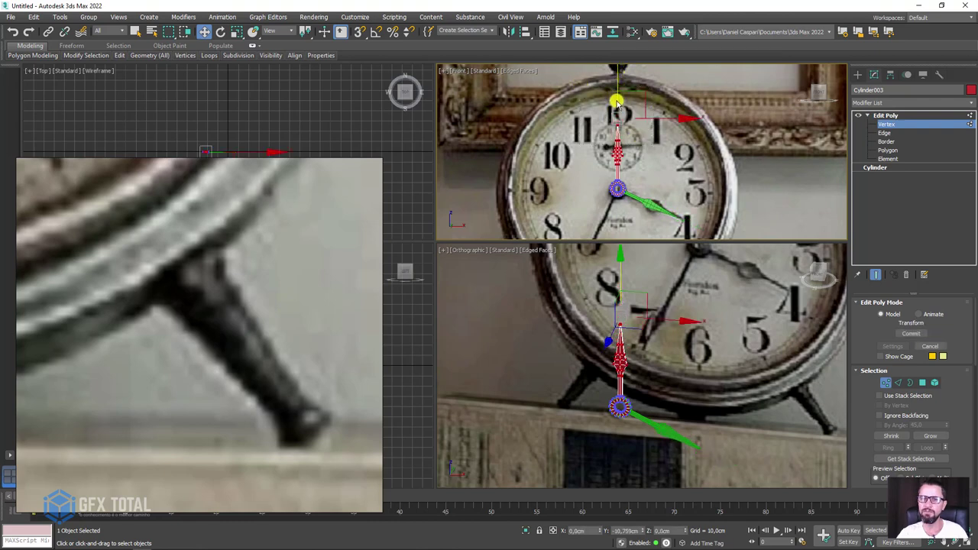
{"action": "left_click_drag", "start_coordinate": [616, 98], "coordinate": [616, 127]}
Frame the red hand in a front view and begin scaling its bulge vertices wider in X.
{"action": "middle_click_drag", "start_coordinate": [645, 413], "coordinate": [650, 389]}
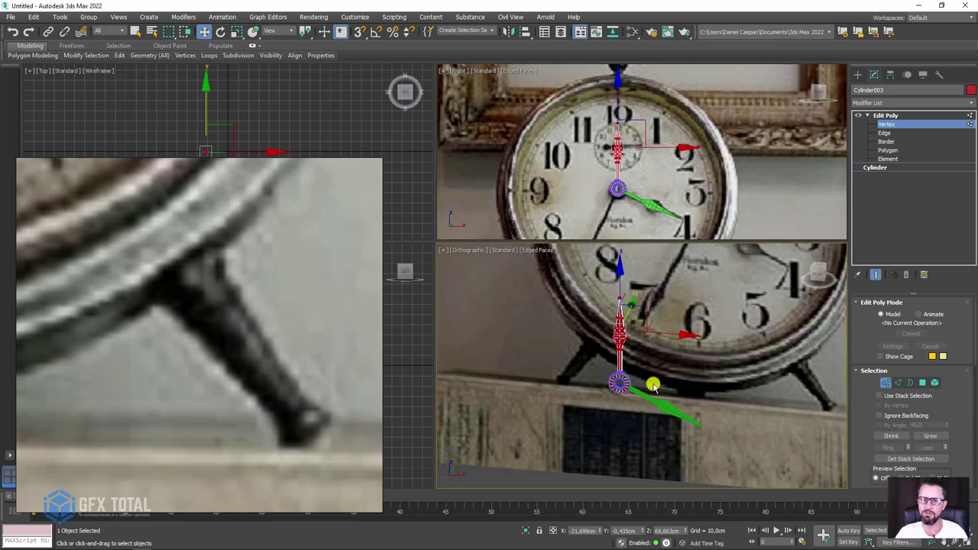
{"action": "scroll", "coordinate": [676, 410], "scroll_direction": "up", "scroll_amount": 2}
{"action": "scroll", "coordinate": [676, 410], "scroll_direction": "up", "scroll_amount": 2}
{"action": "scroll", "coordinate": [650, 210], "scroll_direction": "up", "scroll_amount": 2}
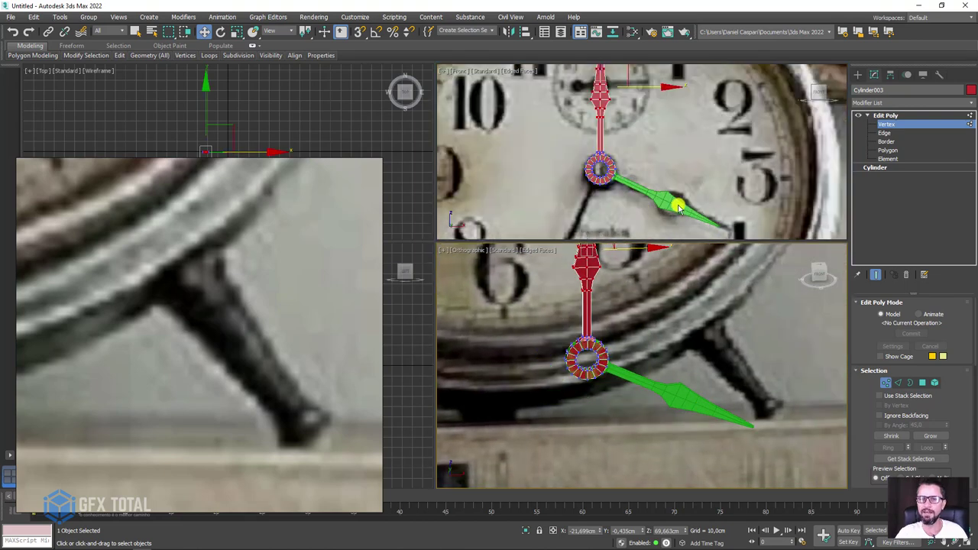
{"action": "scroll", "coordinate": [670, 196], "scroll_direction": "up", "scroll_amount": 1}
{"action": "scroll", "coordinate": [661, 211], "scroll_direction": "down", "scroll_amount": 3}
{"action": "scroll", "coordinate": [661, 212], "scroll_direction": "up", "scroll_amount": 4}
{"action": "middle_click_drag", "start_coordinate": [616, 104], "coordinate": [630, 137]}
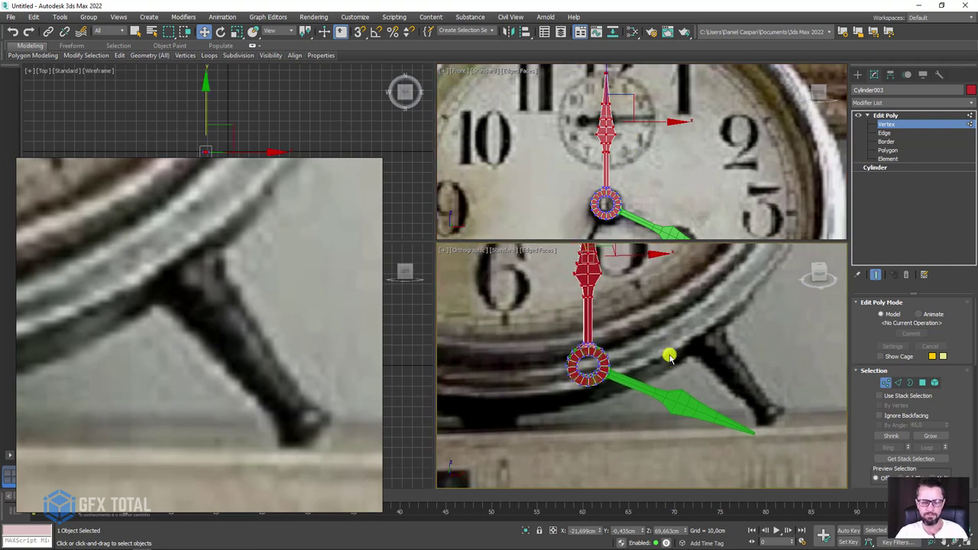
{"action": "key", "text": "f"}
{"action": "scroll", "coordinate": [633, 316], "scroll_direction": "up", "scroll_amount": 3}
{"action": "scroll", "coordinate": [632, 316], "scroll_direction": "up", "scroll_amount": 3}
{"action": "scroll", "coordinate": [646, 293], "scroll_direction": "up", "scroll_amount": 3}
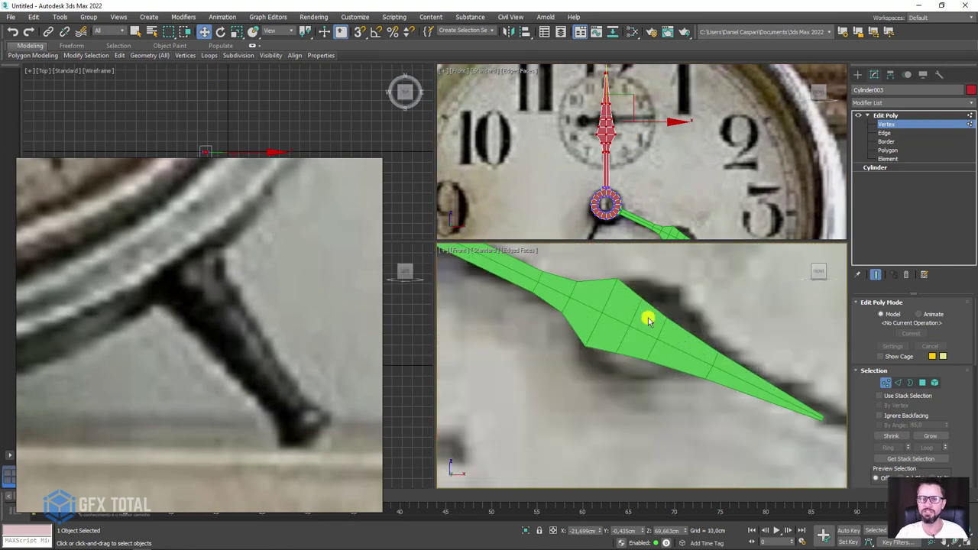
{"action": "middle_click_drag", "start_coordinate": [611, 120], "coordinate": [626, 157]}
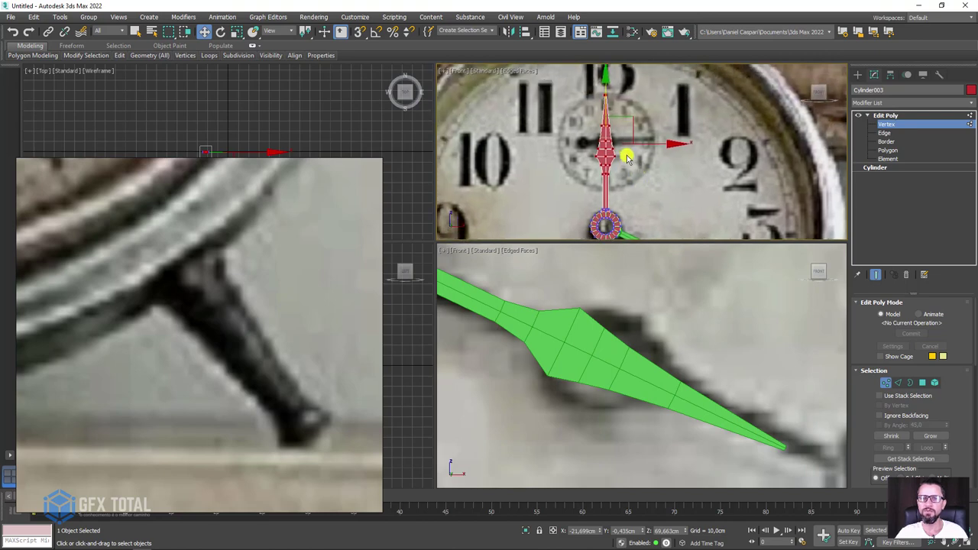
{"action": "scroll", "coordinate": [590, 183], "scroll_direction": "up", "scroll_amount": 5}
{"action": "middle_click_drag", "start_coordinate": [591, 197], "coordinate": [622, 179]}
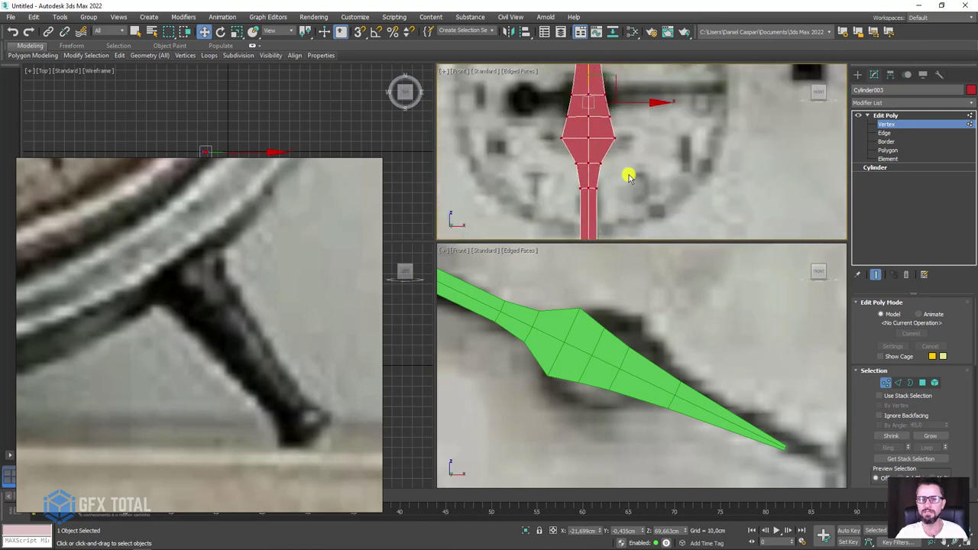
{"action": "key", "text": "r"}
{"action": "mouse_move", "coordinate": [644, 170]}
{"action": "left_mouse_down"}
{"action": "mouse_move", "coordinate": [678, 166]}
{"action": "mouse_move", "coordinate": [649, 168]}
{"action": "left_mouse_up"}
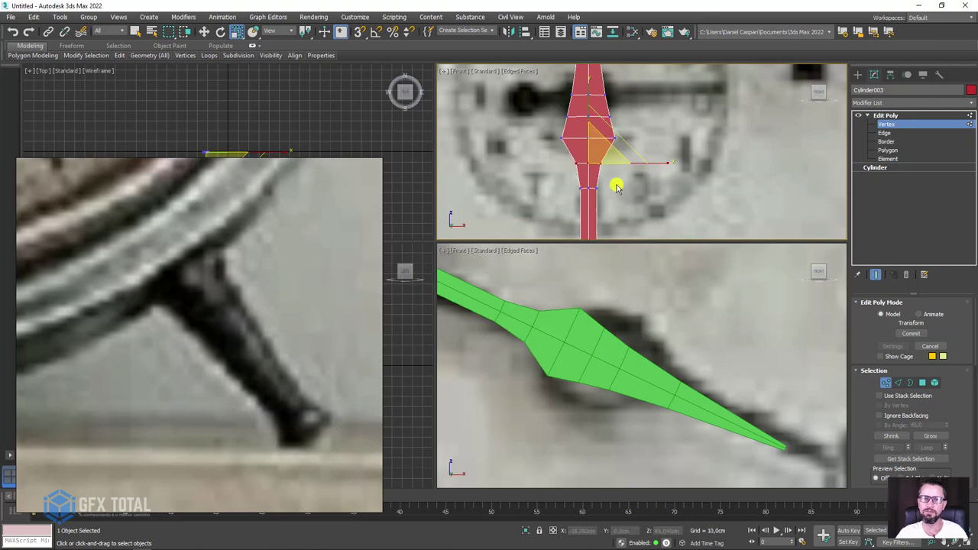
Widen the bulge's lower and middle vertex rows and narrow the upper row toward a point.
{"action": "scroll", "coordinate": [633, 208], "scroll_direction": "down", "scroll_amount": 3}
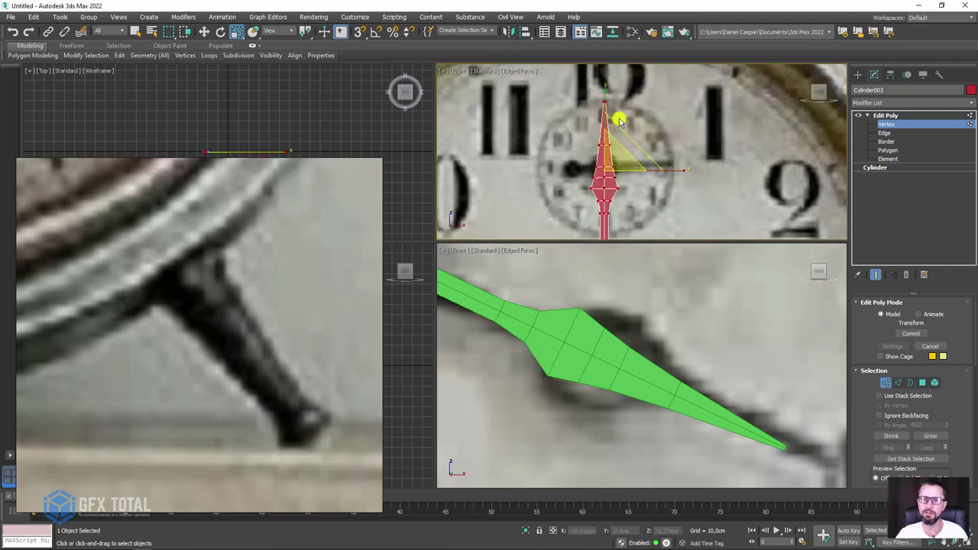
{"action": "left_click_drag", "start_coordinate": [601, 94], "coordinate": [607, 109]}
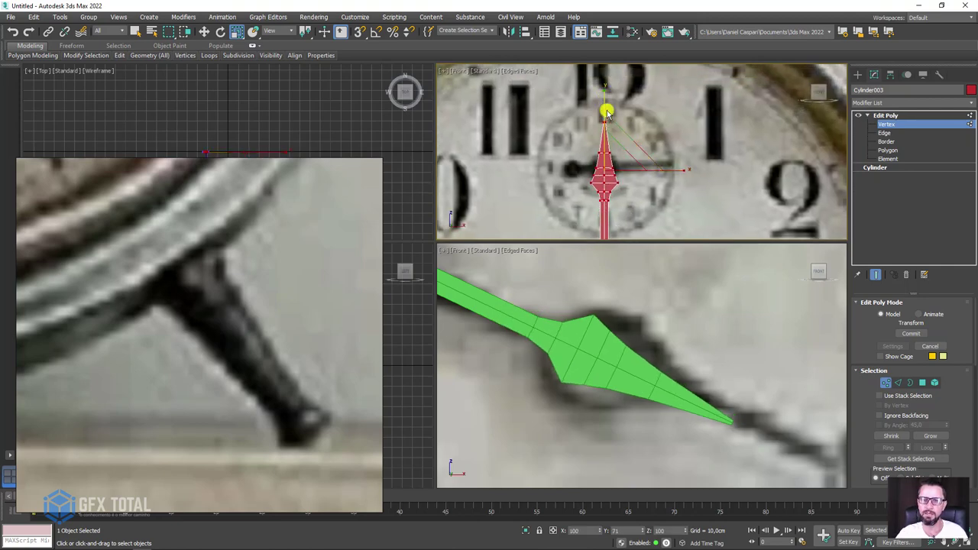
{"action": "scroll", "coordinate": [611, 174], "scroll_direction": "up", "scroll_amount": 3}
{"action": "scroll", "coordinate": [611, 174], "scroll_direction": "up", "scroll_amount": 2}
{"action": "middle_click_drag", "start_coordinate": [629, 214], "coordinate": [642, 169]}
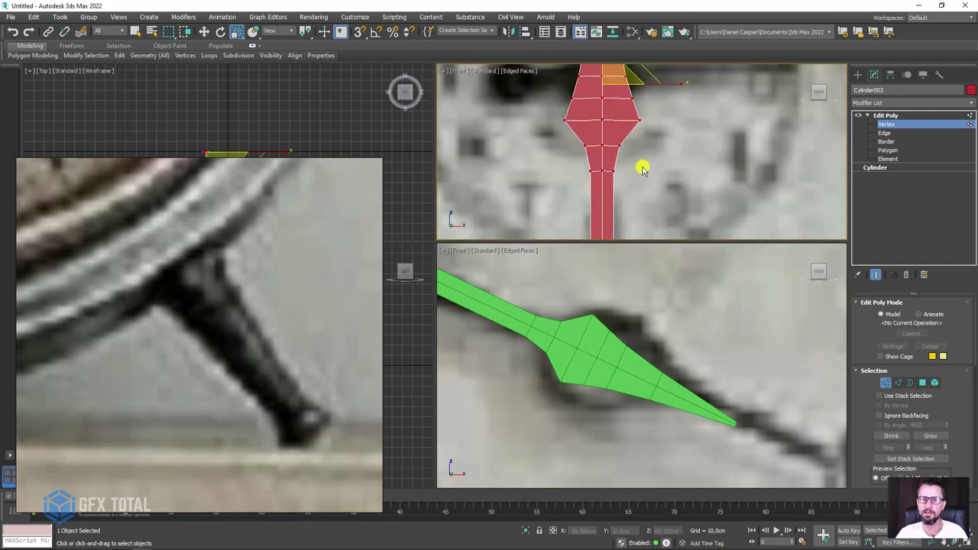
{"action": "left_click_drag", "start_coordinate": [642, 164], "coordinate": [560, 136]}
{"action": "left_click_drag", "start_coordinate": [679, 144], "coordinate": [707, 147]}
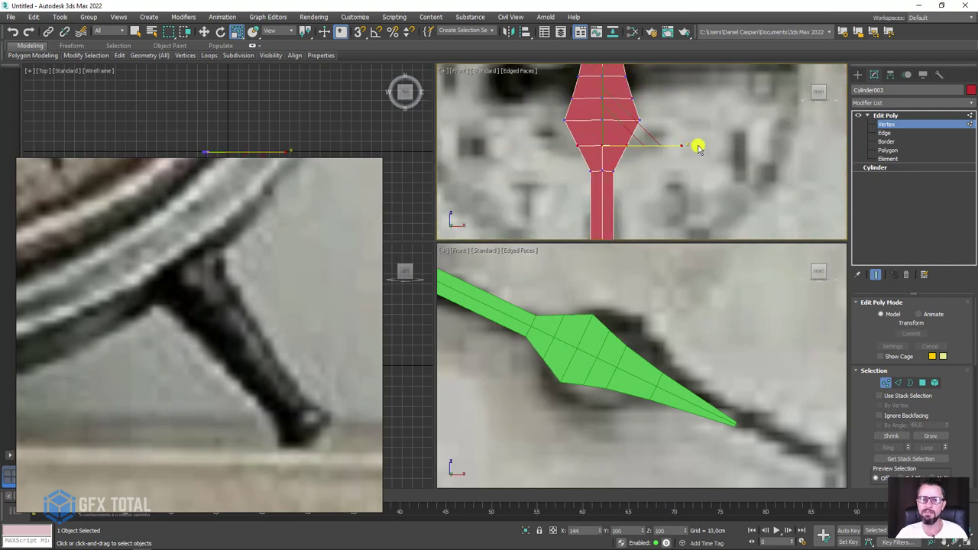
{"action": "left_click_drag", "start_coordinate": [519, 132], "coordinate": [521, 128]}
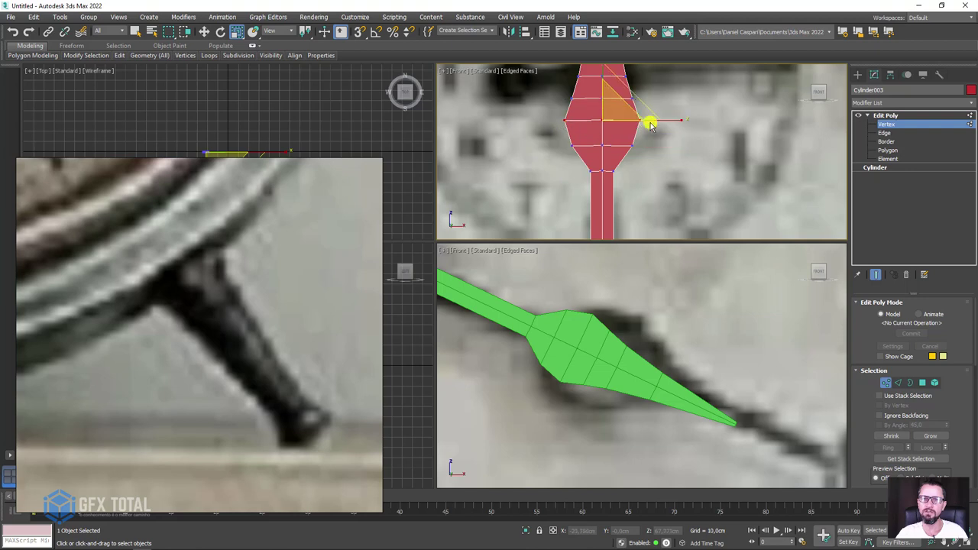
{"action": "left_click_drag", "start_coordinate": [669, 100], "coordinate": [536, 133]}
{"action": "left_click_drag", "start_coordinate": [676, 114], "coordinate": [687, 124]}
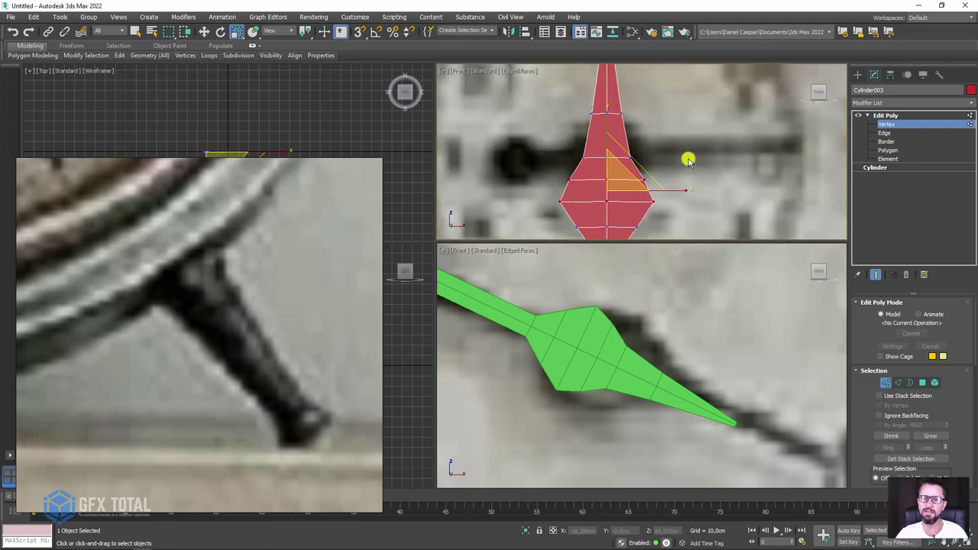
{"action": "left_click_drag", "start_coordinate": [693, 143], "coordinate": [540, 185]}
{"action": "mouse_move", "coordinate": [677, 175]}
{"action": "left_mouse_down"}
{"action": "mouse_move", "coordinate": [694, 170]}
{"action": "mouse_move", "coordinate": [680, 132]}
{"action": "mouse_move", "coordinate": [702, 159]}
{"action": "left_mouse_up"}
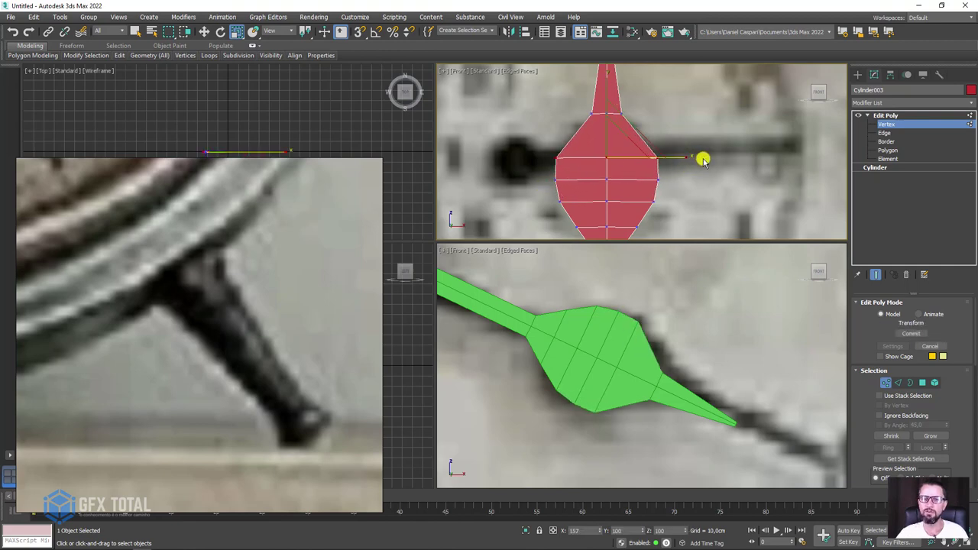
{"action": "left_click_drag", "start_coordinate": [661, 102], "coordinate": [548, 128]}
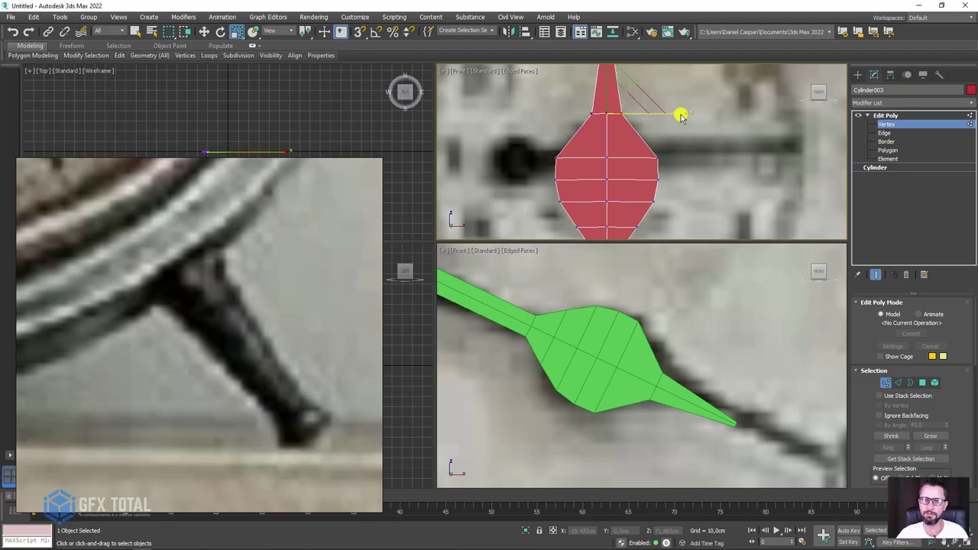
{"action": "left_click_drag", "start_coordinate": [681, 117], "coordinate": [715, 114]}
Raise the tip vertex and tip row to lengthen the point, then scale that row narrower.
{"action": "scroll", "coordinate": [716, 114], "scroll_direction": "down", "scroll_amount": 2}
{"action": "middle_click_drag", "start_coordinate": [718, 137], "coordinate": [693, 178]}
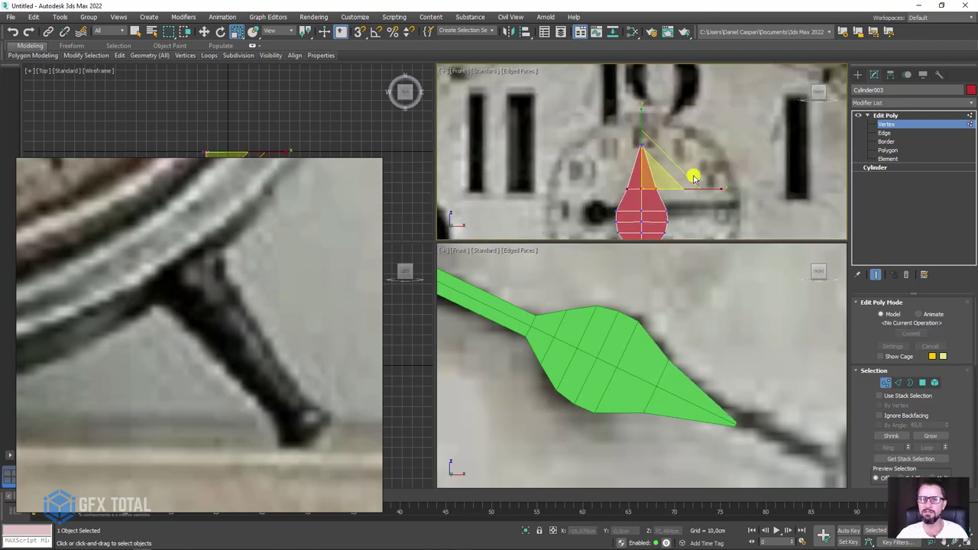
{"action": "left_click", "coordinate": [638, 147]}
{"action": "key", "text": "w"}
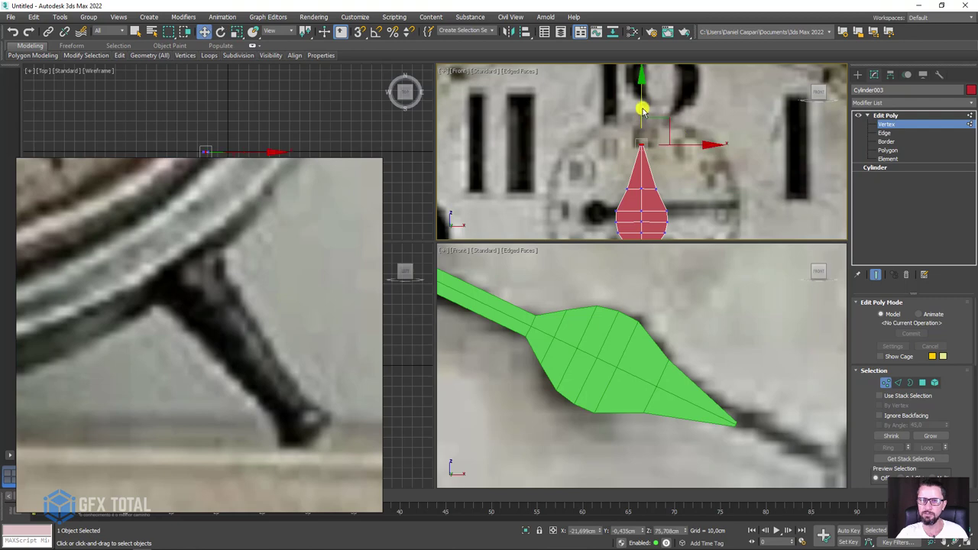
{"action": "left_click_drag", "start_coordinate": [641, 113], "coordinate": [639, 65]}
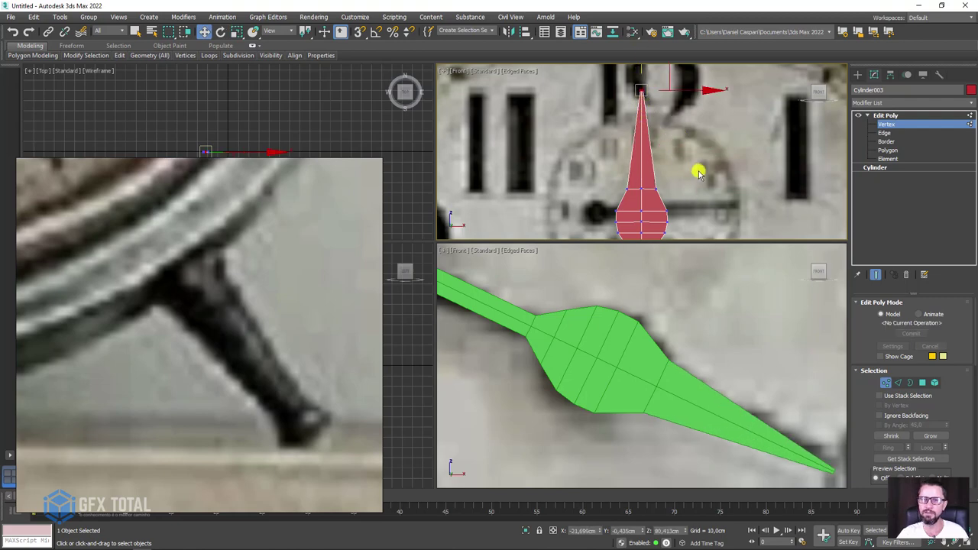
{"action": "left_click_drag", "start_coordinate": [637, 152], "coordinate": [637, 127]}
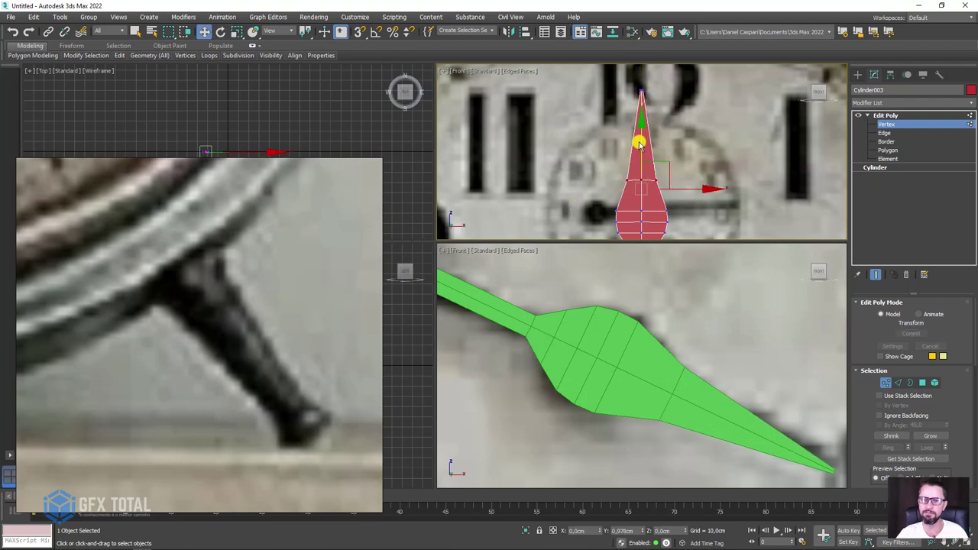
{"action": "key", "text": "r"}
{"action": "left_click_drag", "start_coordinate": [711, 159], "coordinate": [669, 175]}
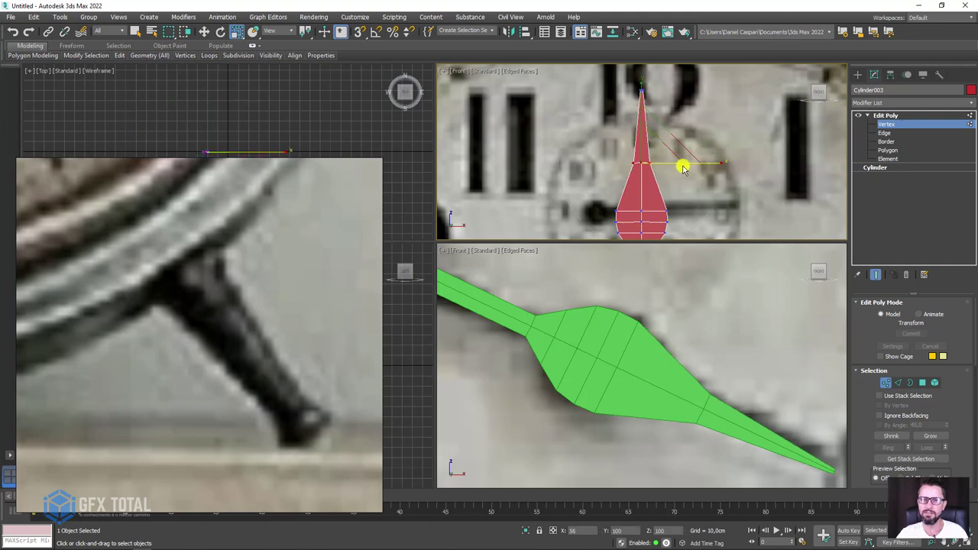
{"action": "scroll", "coordinate": [657, 183], "scroll_direction": "up", "scroll_amount": 2}
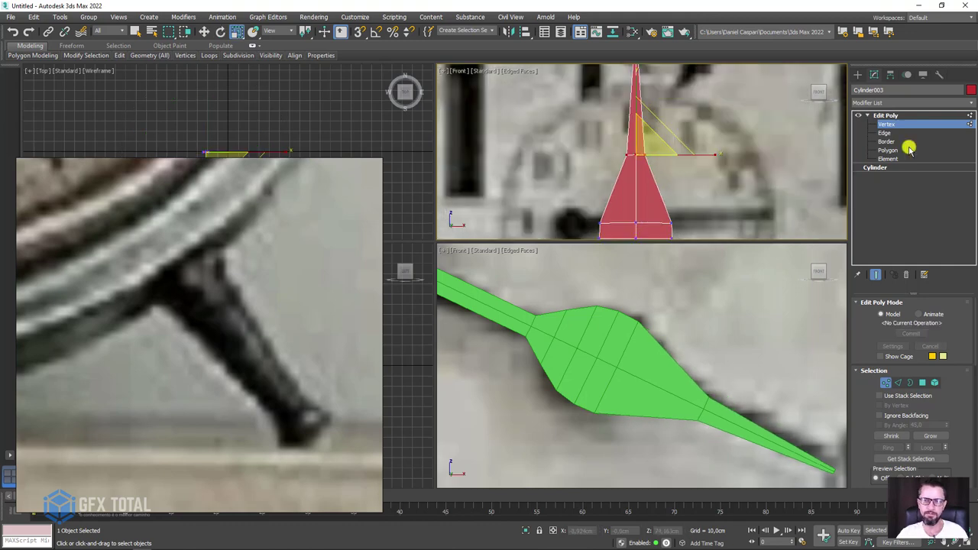
In Edge mode, shift the edge ring near the tip and check the green instanced hand.
{"action": "left_click", "coordinate": [883, 132]}
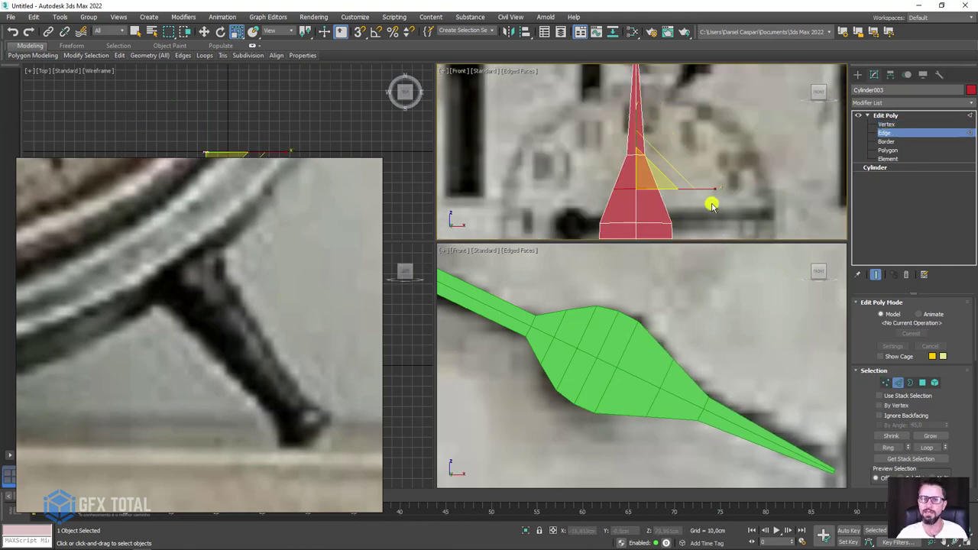
{"action": "middle_click_drag", "start_coordinate": [711, 203], "coordinate": [689, 150]}
{"action": "left_click_drag", "start_coordinate": [671, 140], "coordinate": [667, 160]}
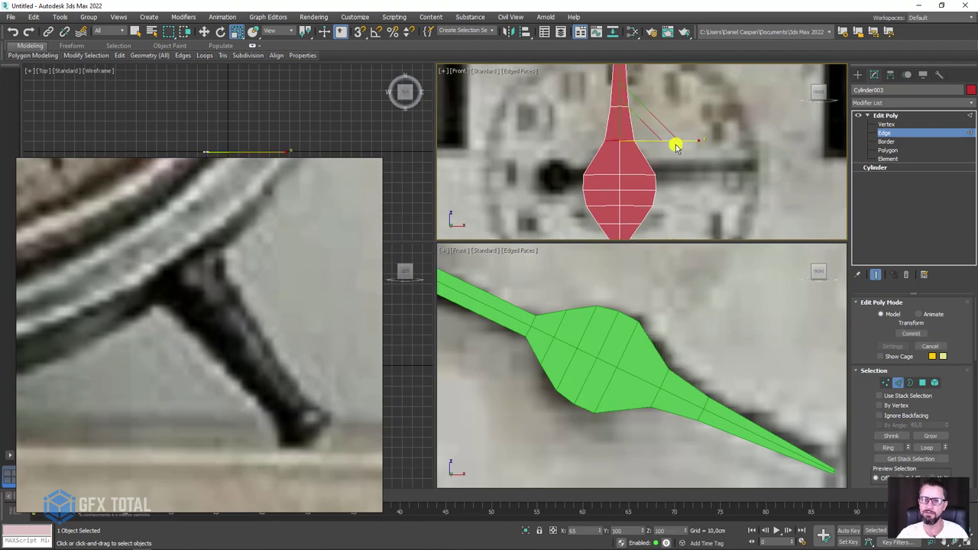
{"action": "scroll", "coordinate": [623, 206], "scroll_direction": "down", "scroll_amount": 2}
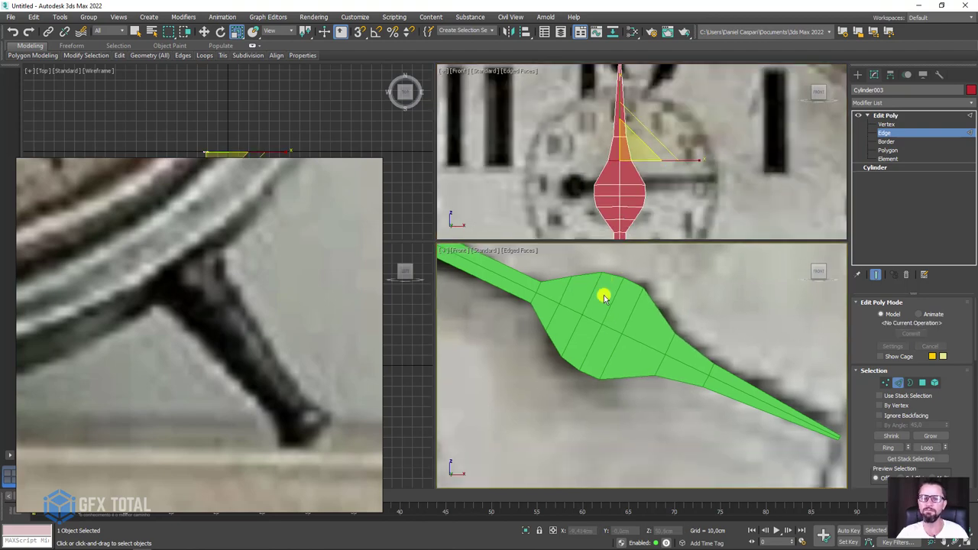
{"action": "scroll", "coordinate": [600, 290], "scroll_direction": "down", "scroll_amount": 3}
{"action": "scroll", "coordinate": [603, 329], "scroll_direction": "up", "scroll_amount": 2}
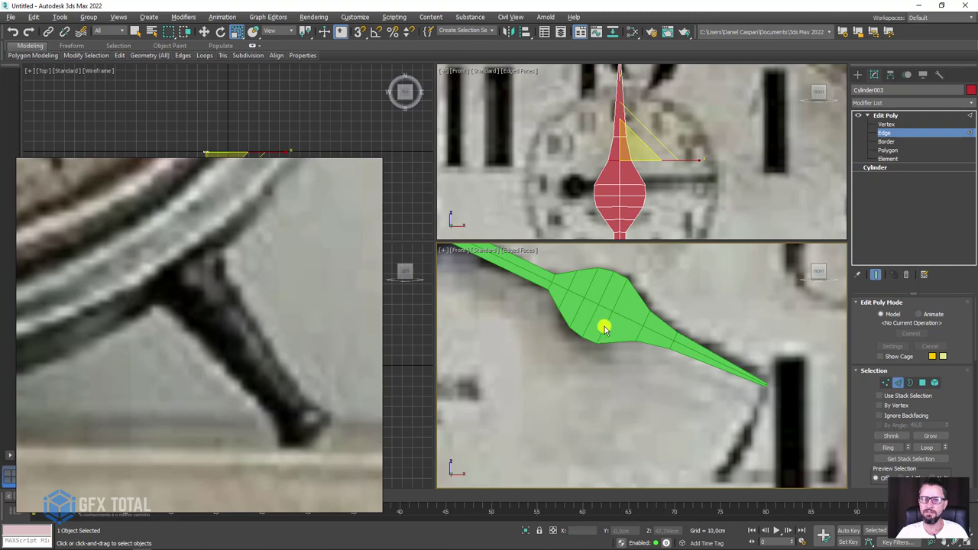
{"action": "mouse_move", "coordinate": [604, 329]}
{"action": "middle_mouse_down", "text": "alt"}
{"action": "mouse_move", "coordinate": [589, 364]}
{"action": "mouse_move", "coordinate": [618, 372]}
{"action": "mouse_move", "coordinate": [659, 321]}
{"action": "middle_mouse_up", "text": "alt"}
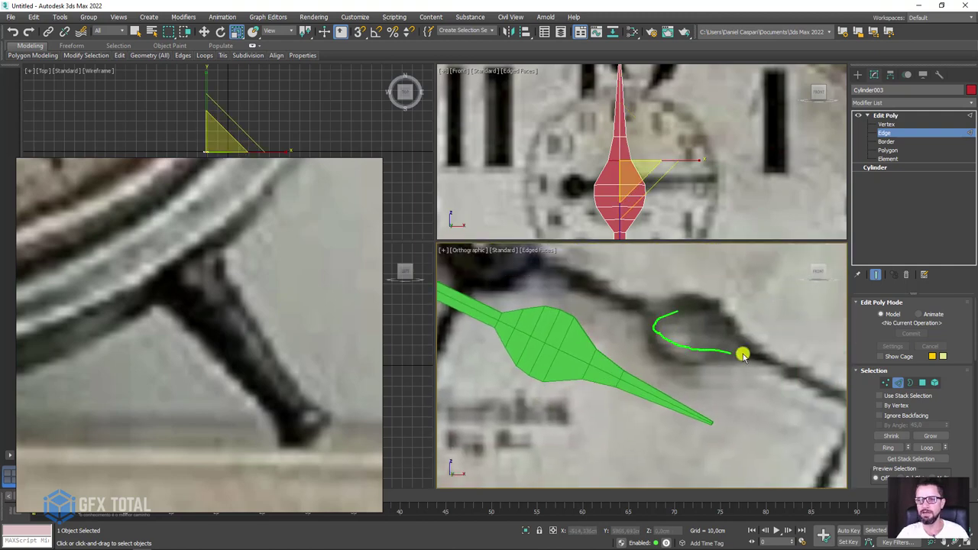
{"action": "left_click_drag", "start_coordinate": [743, 355], "coordinate": [674, 313]}
{"action": "scroll", "coordinate": [625, 150], "scroll_direction": "up", "scroll_amount": 3}
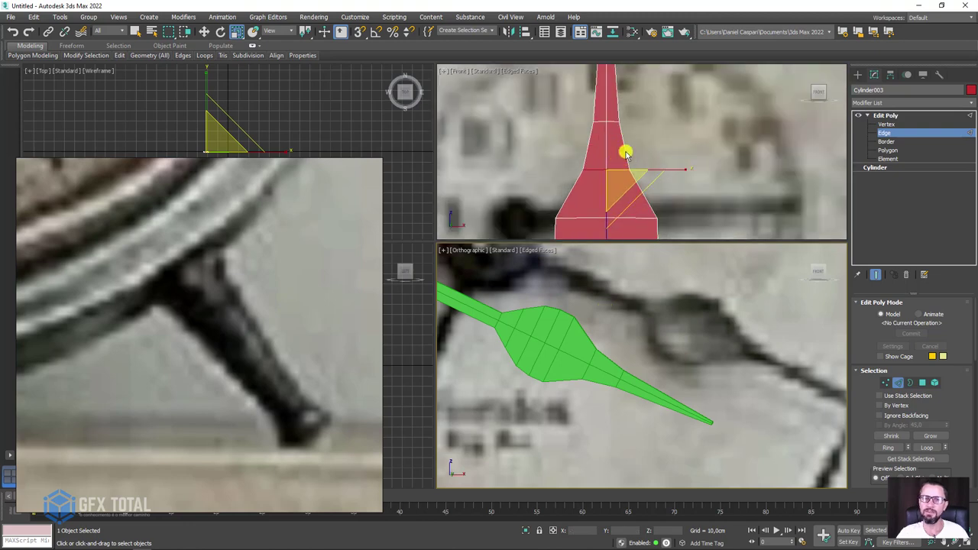
{"action": "scroll", "coordinate": [625, 151], "scroll_direction": "down", "scroll_amount": 2}
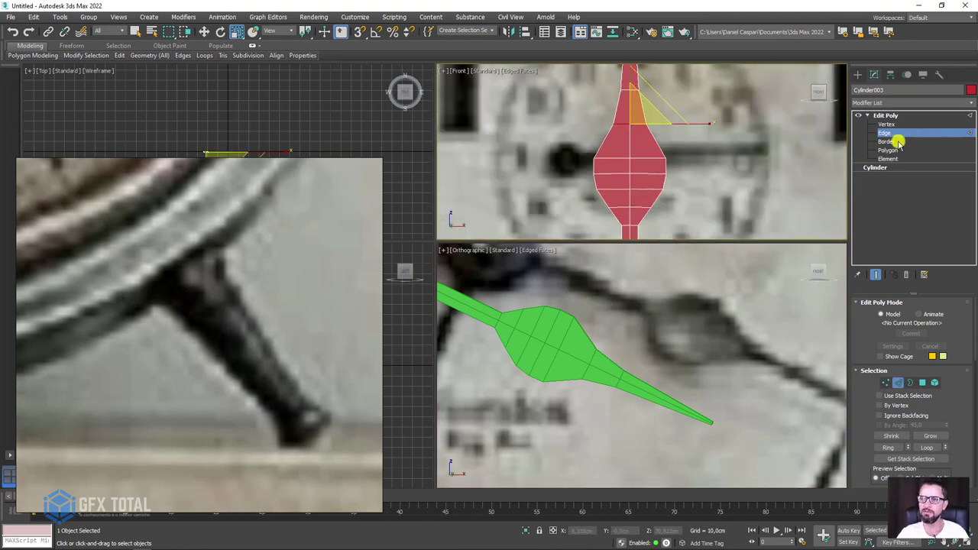
In Polygon mode, select the faces across the red hand's diamond bulge.
{"action": "left_click", "coordinate": [889, 150]}
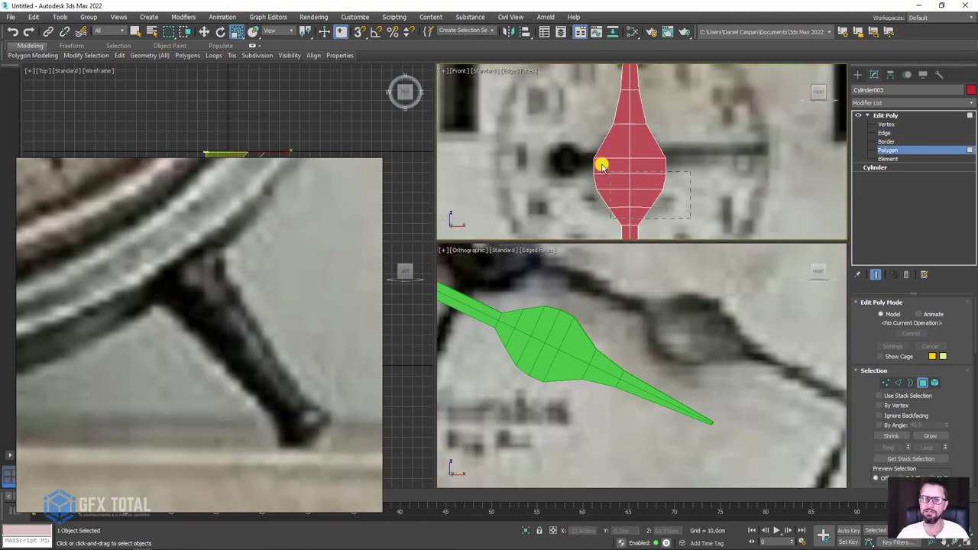
{"action": "left_click_drag", "start_coordinate": [553, 110], "coordinate": [550, 105]}
{"action": "mouse_move", "coordinate": [655, 339]}
{"action": "middle_mouse_down"}
{"action": "mouse_move", "coordinate": [683, 327]}
{"action": "mouse_move", "coordinate": [706, 350]}
{"action": "middle_mouse_up"}
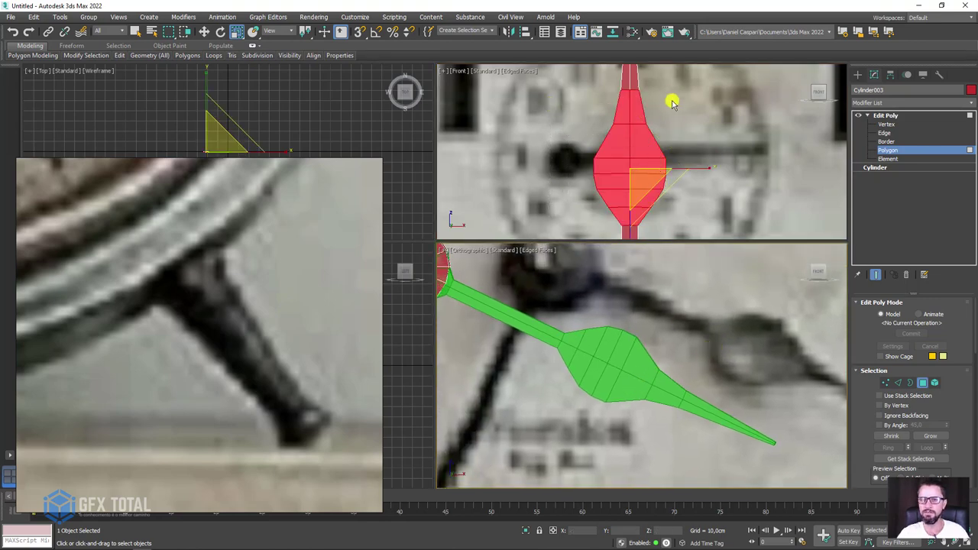
{"action": "key", "text": "ctrl+z"}
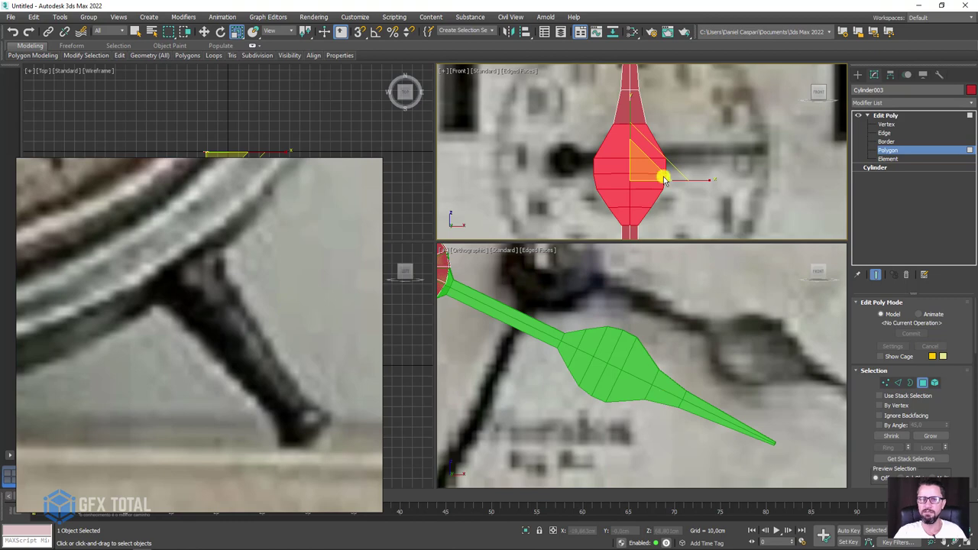
{"action": "scroll", "coordinate": [659, 176], "scroll_direction": "up", "scroll_amount": 2}
{"action": "scroll", "coordinate": [650, 191], "scroll_direction": "up", "scroll_amount": 2}
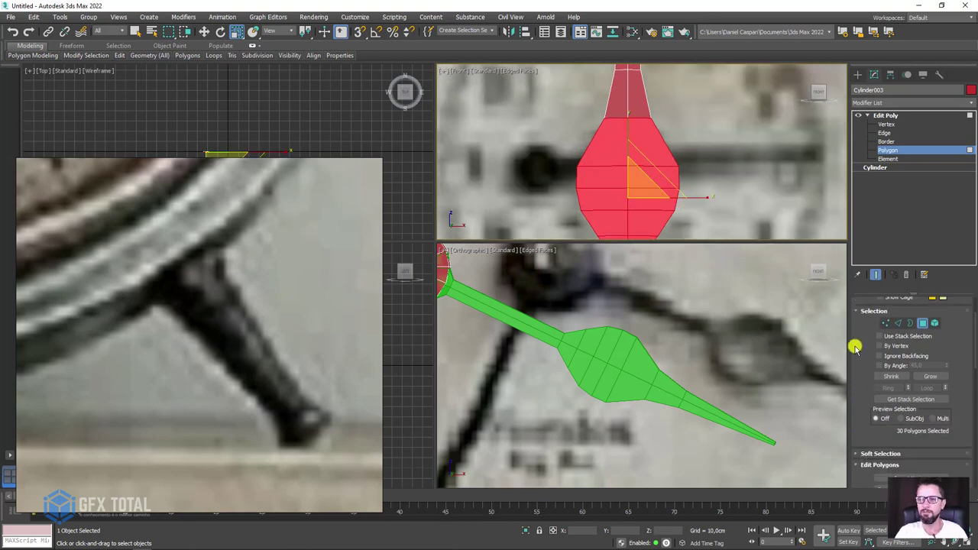
{"action": "scroll", "coordinate": [859, 381], "scroll_direction": "down", "scroll_amount": 3}
{"action": "scroll", "coordinate": [953, 458], "scroll_direction": "down", "scroll_amount": 2}
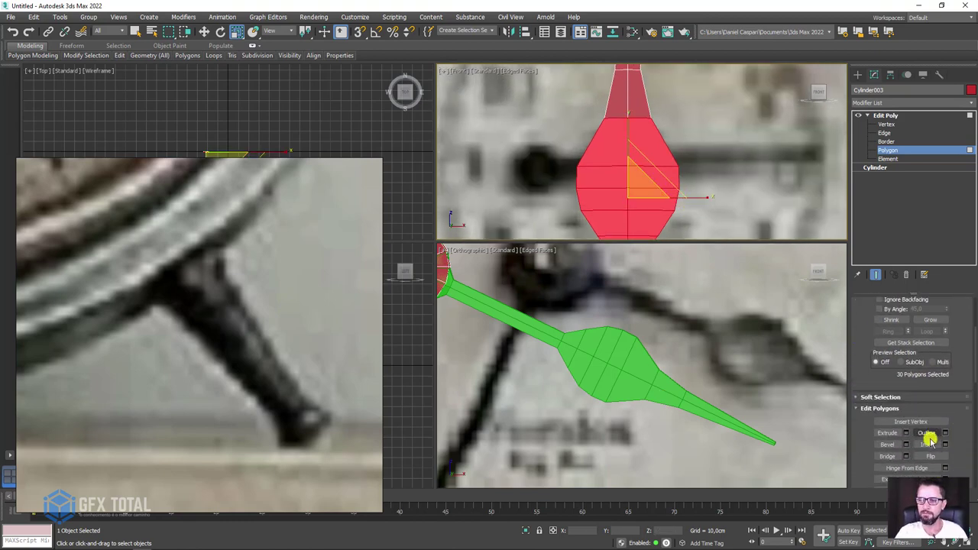
Deselect the hand's side faces, checking the selection in a wireframe left view.
{"action": "left_click", "coordinate": [926, 444]}
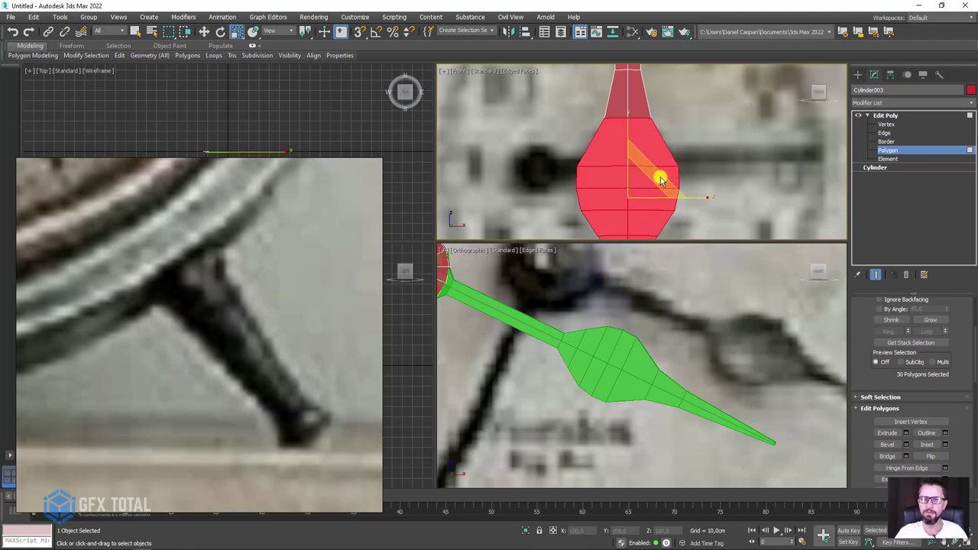
{"action": "mouse_move", "coordinate": [654, 176]}
{"action": "middle_mouse_down", "text": "alt"}
{"action": "mouse_move", "coordinate": [719, 178]}
{"action": "mouse_move", "coordinate": [621, 157]}
{"action": "mouse_move", "coordinate": [617, 168]}
{"action": "mouse_move", "coordinate": [600, 99]}
{"action": "middle_mouse_up", "text": "alt"}
{"action": "mouse_move", "coordinate": [628, 134]}
{"action": "middle_mouse_down", "text": "alt"}
{"action": "mouse_move", "coordinate": [646, 120]}
{"action": "mouse_move", "coordinate": [616, 120]}
{"action": "middle_mouse_up", "text": "alt"}
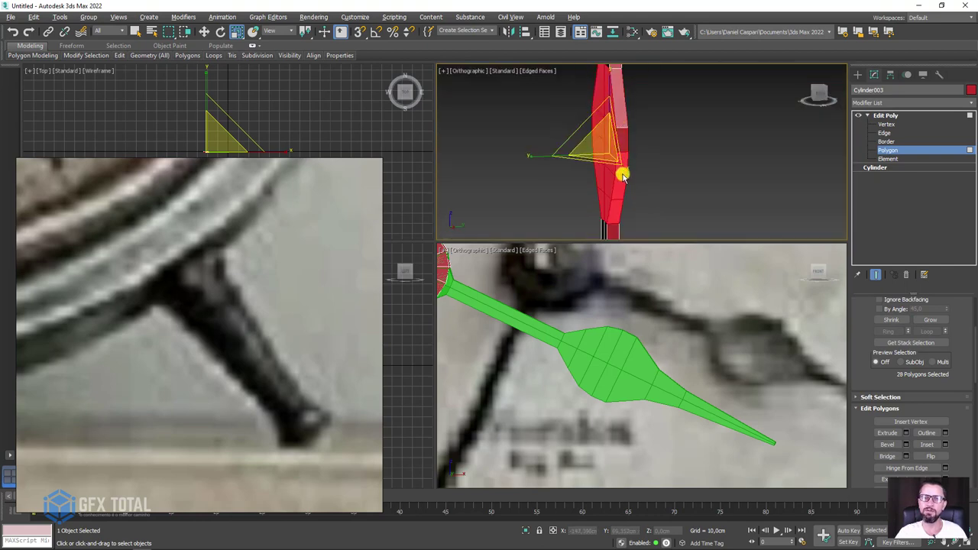
{"action": "left_click_drag", "start_coordinate": [623, 175], "coordinate": [617, 213], "text": "alt"}
{"action": "key", "text": "l"}
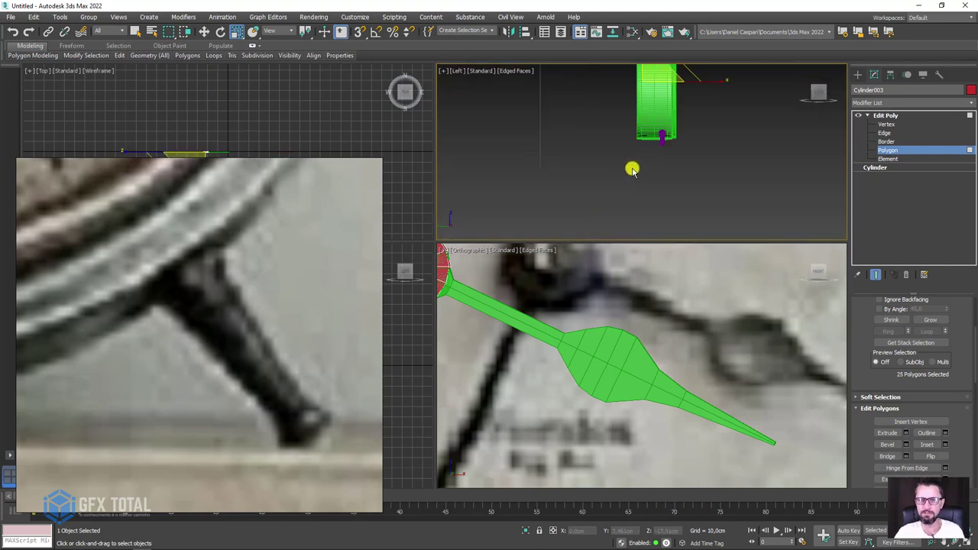
{"action": "scroll", "coordinate": [683, 194], "scroll_direction": "down", "scroll_amount": 2}
{"action": "scroll", "coordinate": [647, 158], "scroll_direction": "down", "scroll_amount": 3}
{"action": "scroll", "coordinate": [644, 213], "scroll_direction": "up", "scroll_amount": 5}
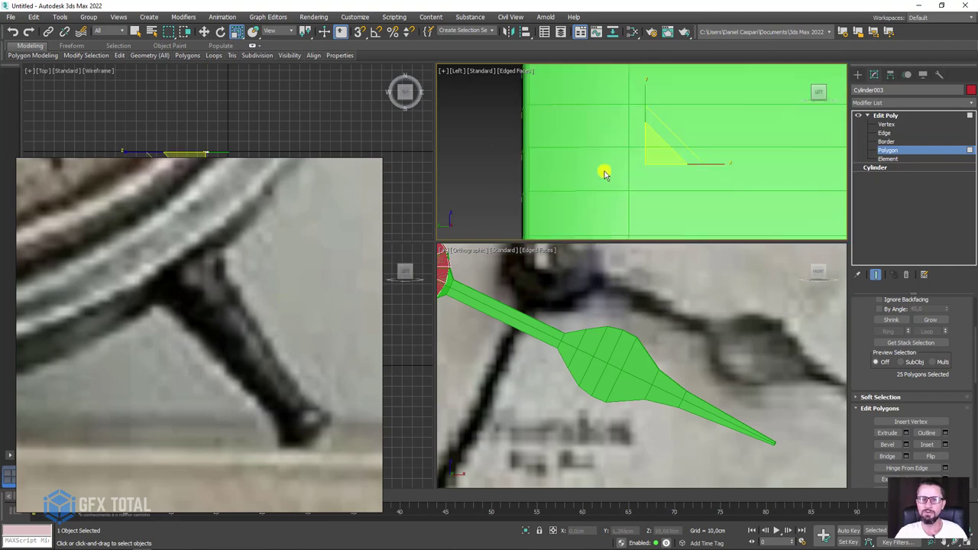
{"action": "key", "text": "F3"}
{"action": "scroll", "coordinate": [654, 174], "scroll_direction": "down", "scroll_amount": 3}
{"action": "scroll", "coordinate": [655, 164], "scroll_direction": "down", "scroll_amount": 2}
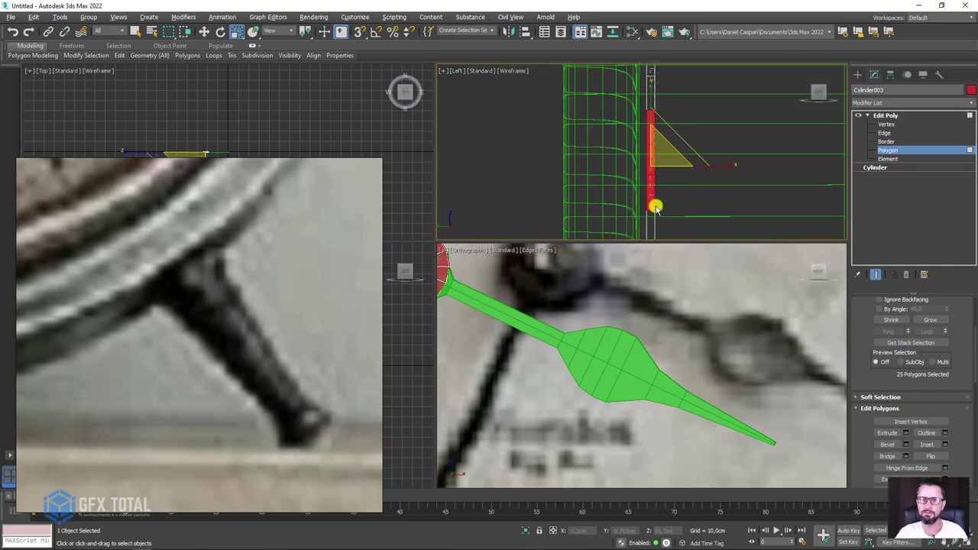
Inset the selected front bulge faces of Cylinder003 to form an inner border.
{"action": "mouse_move", "coordinate": [713, 188]}
{"action": "middle_mouse_down", "text": "alt"}
{"action": "mouse_move", "coordinate": [655, 192]}
{"action": "mouse_move", "coordinate": [736, 194]}
{"action": "mouse_move", "coordinate": [687, 229]}
{"action": "middle_mouse_up", "text": "alt"}
{"action": "scroll", "coordinate": [665, 180], "scroll_direction": "up", "scroll_amount": 2}
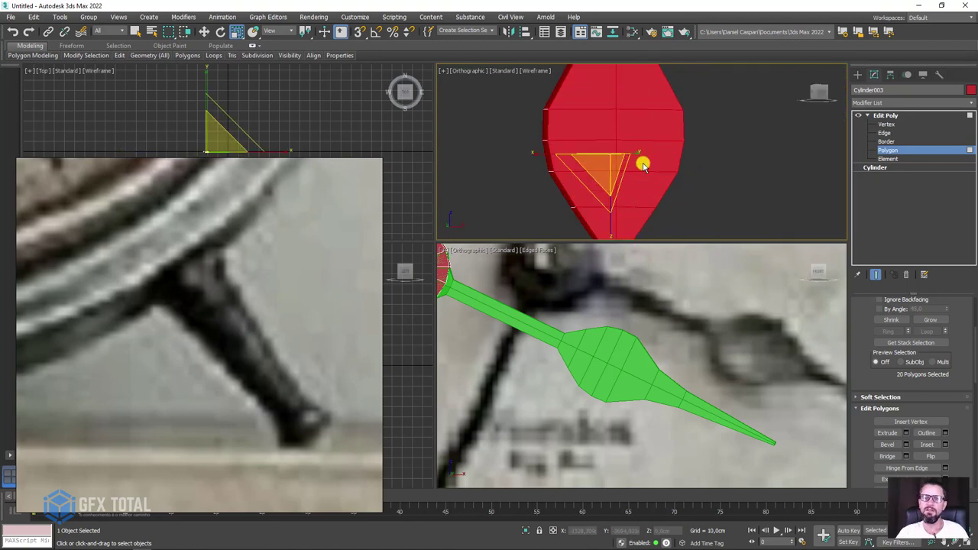
{"action": "scroll", "coordinate": [641, 161], "scroll_direction": "up", "scroll_amount": 1}
{"action": "left_click", "coordinate": [924, 445]}
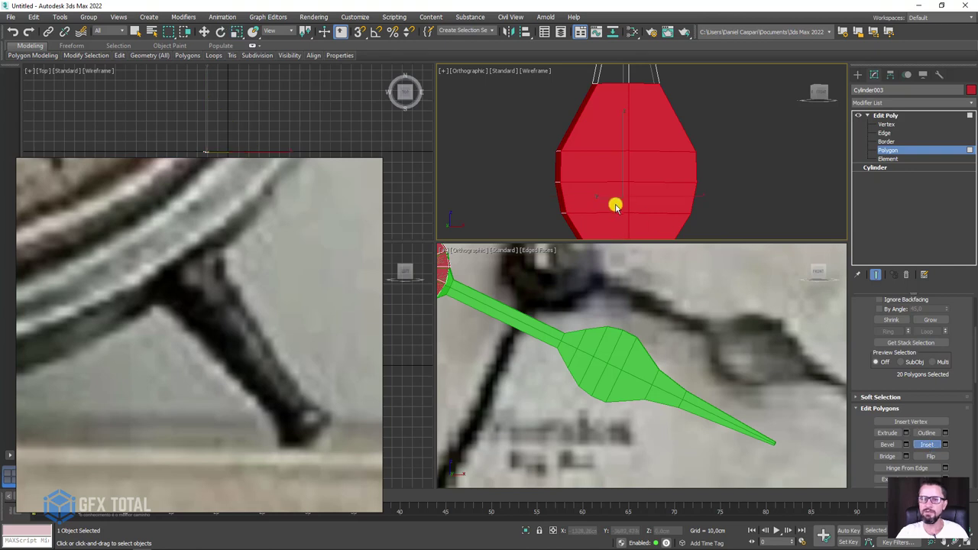
{"action": "left_click_drag", "start_coordinate": [595, 197], "coordinate": [611, 184]}
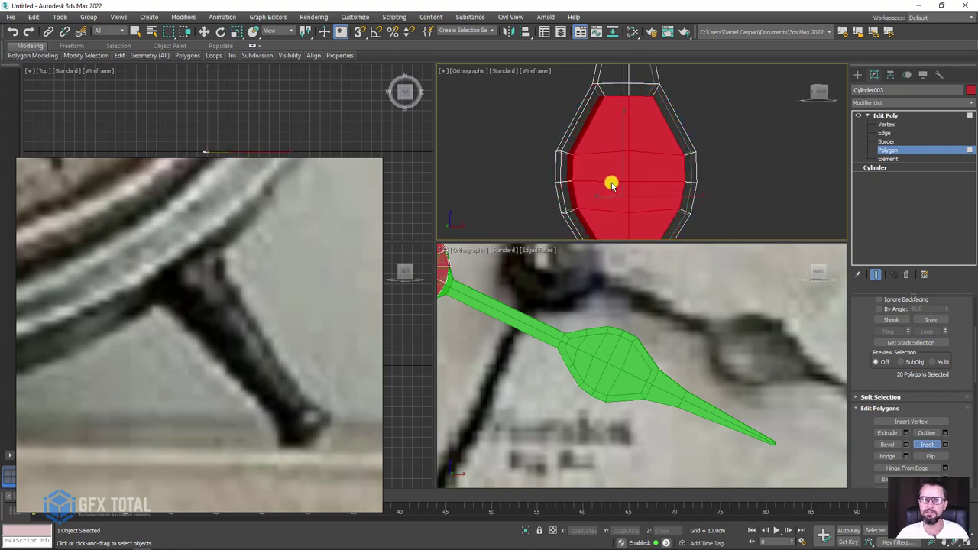
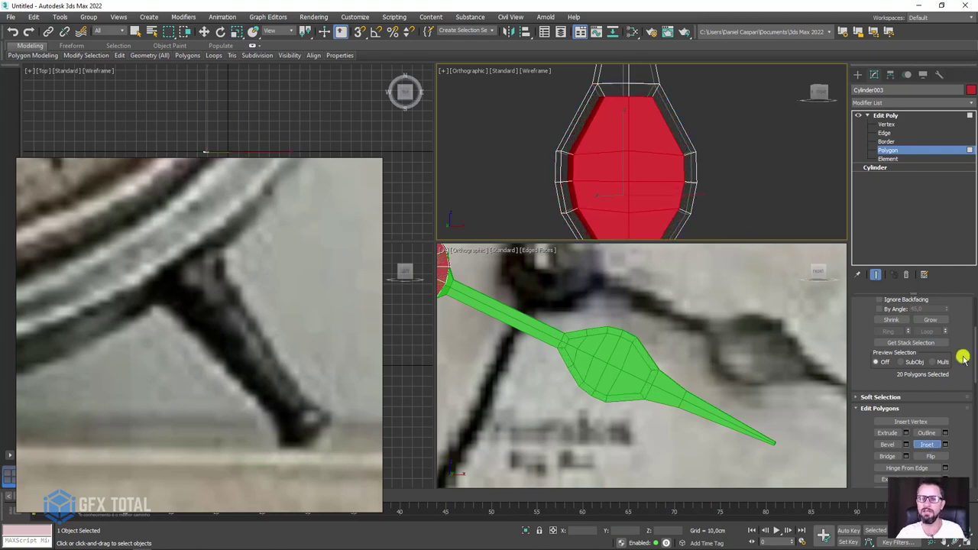
Shrink the bulge's inset inner faces, then bridge them into a hexagonal hole through the hand.
{"action": "left_click", "coordinate": [887, 456]}
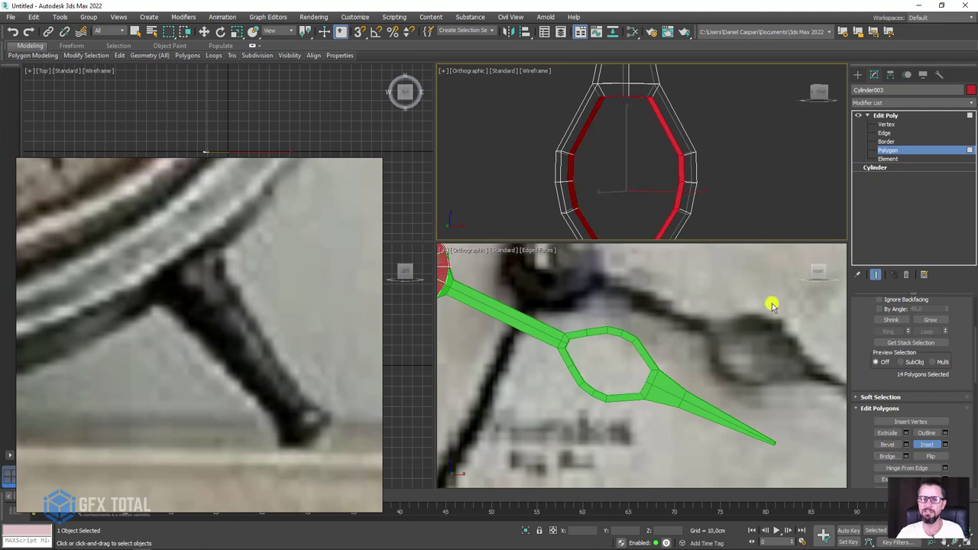
{"action": "key", "text": "ctrl+z"}
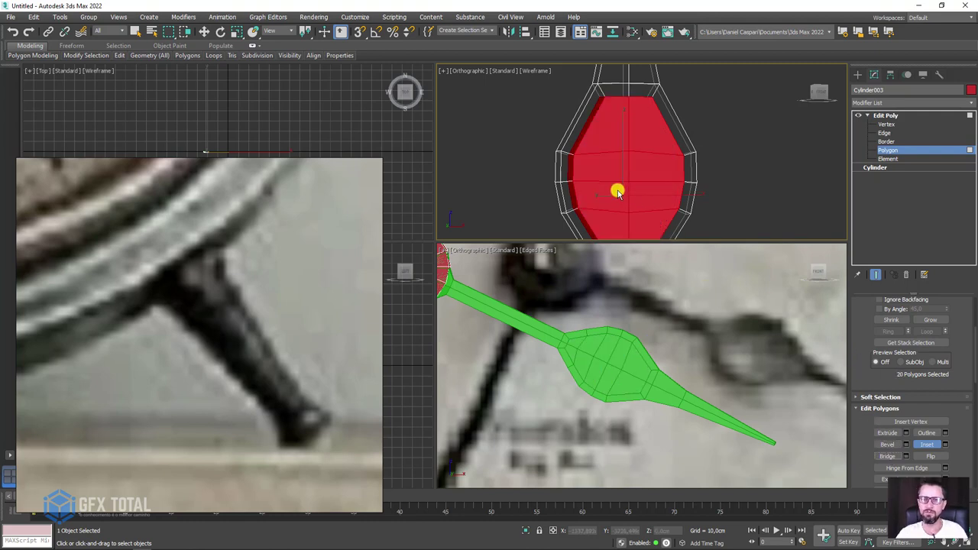
{"action": "key", "text": "r"}
{"action": "mouse_move", "coordinate": [610, 210]}
{"action": "left_mouse_down"}
{"action": "mouse_move", "coordinate": [570, 204]}
{"action": "mouse_move", "coordinate": [595, 217]}
{"action": "left_mouse_up"}
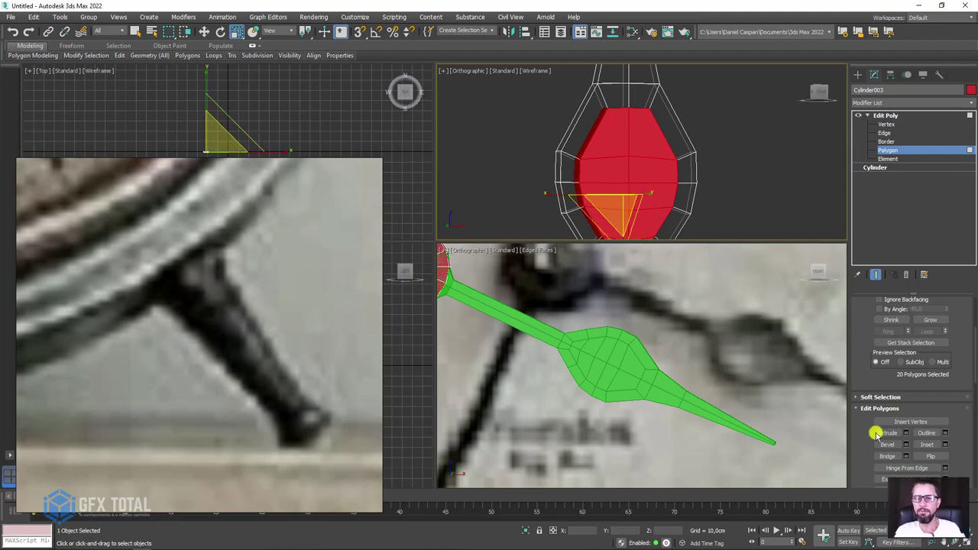
{"action": "left_click", "coordinate": [886, 456]}
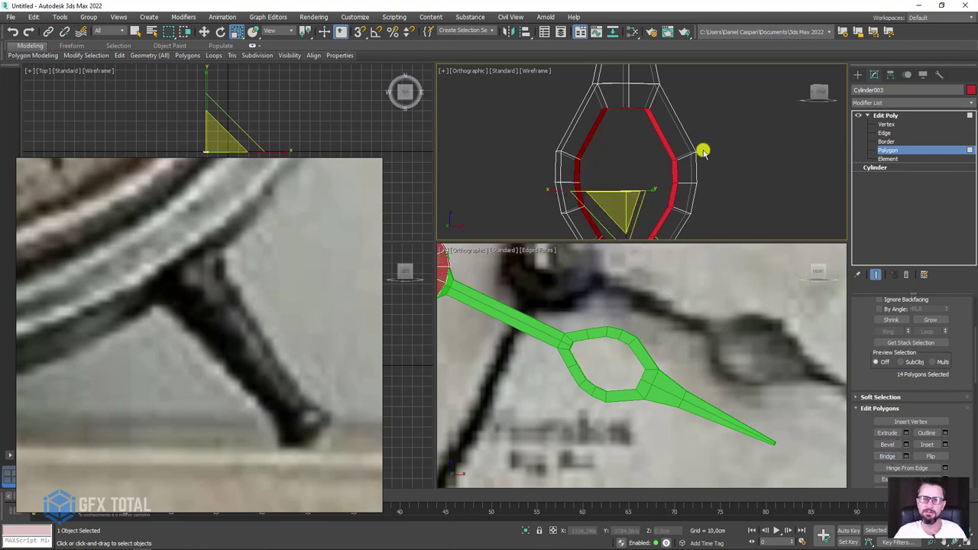
{"action": "key", "text": "F3"}
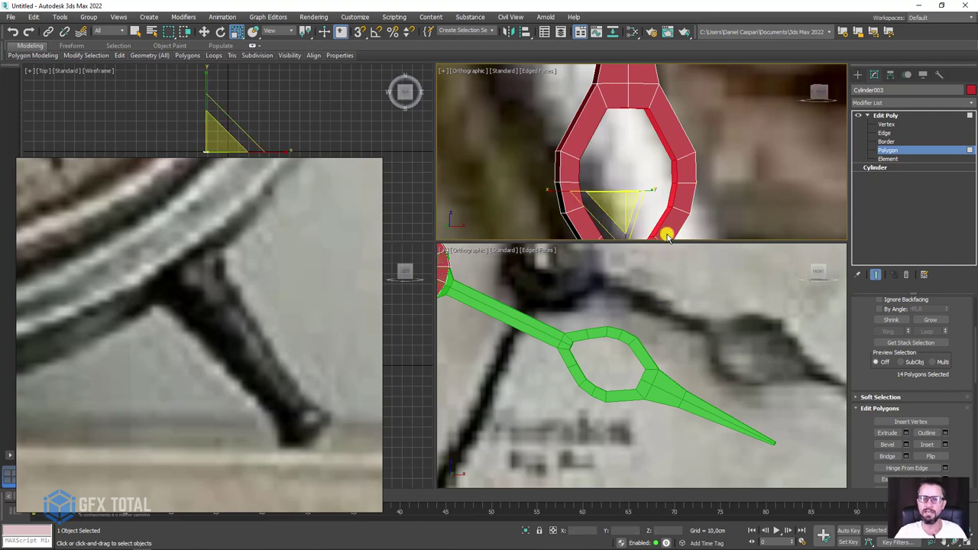
At Vertex level, stretch the loop's top vertices upward.
{"action": "middle_click_drag", "start_coordinate": [666, 121], "coordinate": [678, 164]}
{"action": "left_click", "coordinate": [885, 124]}
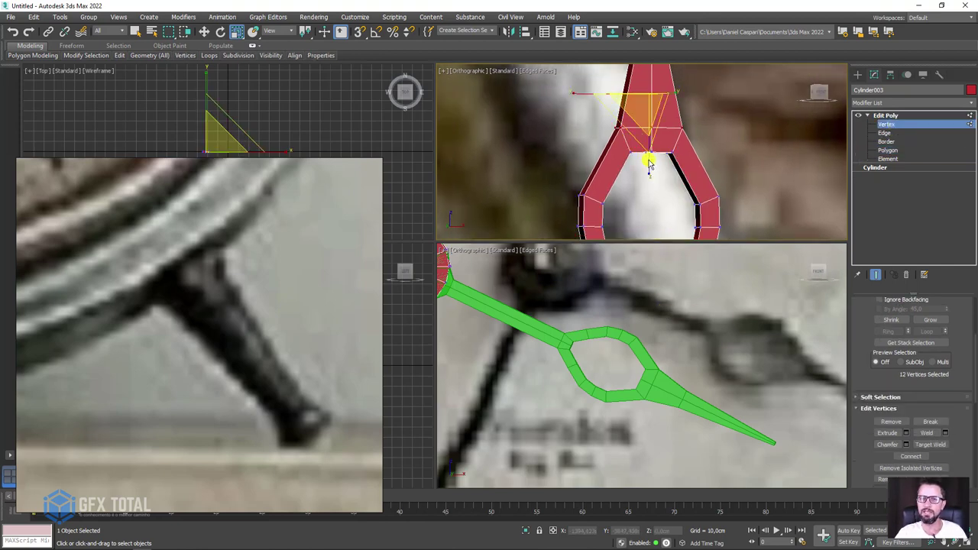
{"action": "left_click_drag", "start_coordinate": [646, 145], "coordinate": [645, 142]}
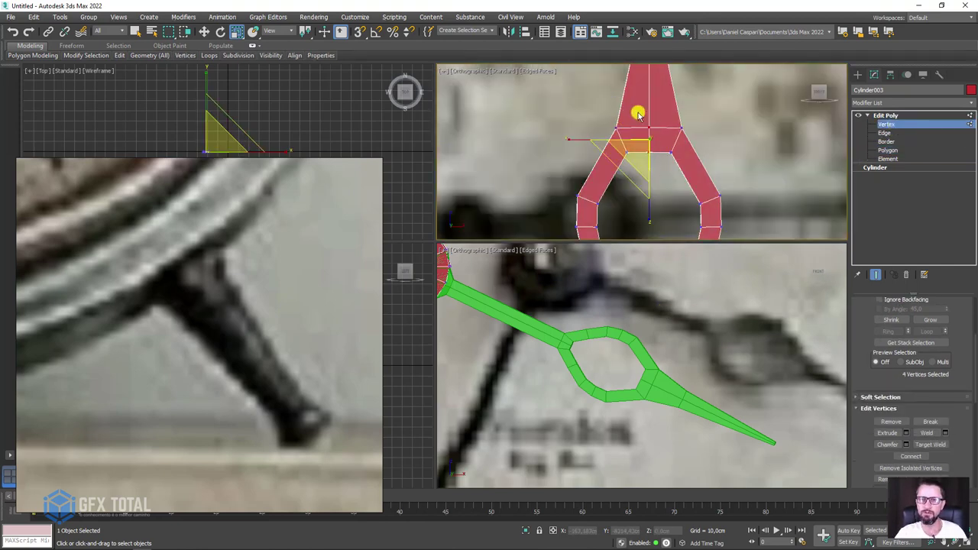
{"action": "key", "text": "w"}
{"action": "left_click_drag", "start_coordinate": [648, 97], "coordinate": [643, 60]}
{"action": "scroll", "coordinate": [643, 145], "scroll_direction": "up", "scroll_amount": 2}
{"action": "scroll", "coordinate": [687, 176], "scroll_direction": "up", "scroll_amount": 2}
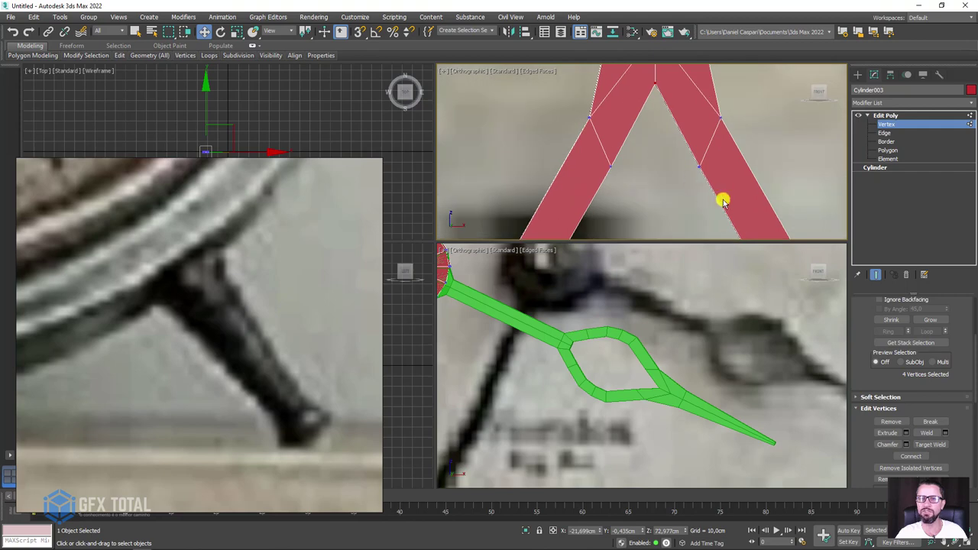
Scale the loop's middle vertices to narrow and reshape the opening.
{"action": "left_click_drag", "start_coordinate": [616, 159], "coordinate": [608, 159]}
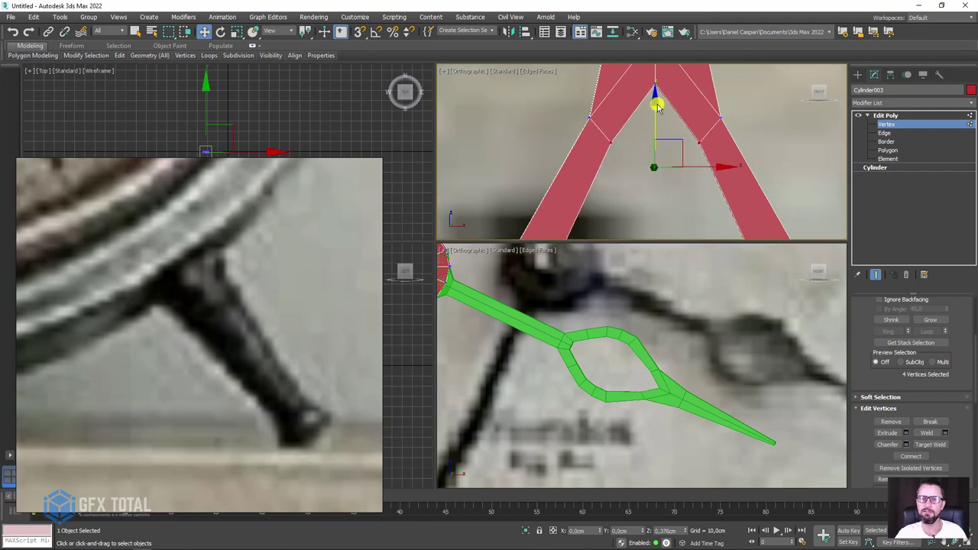
{"action": "key", "text": "e"}
{"action": "key", "text": "r"}
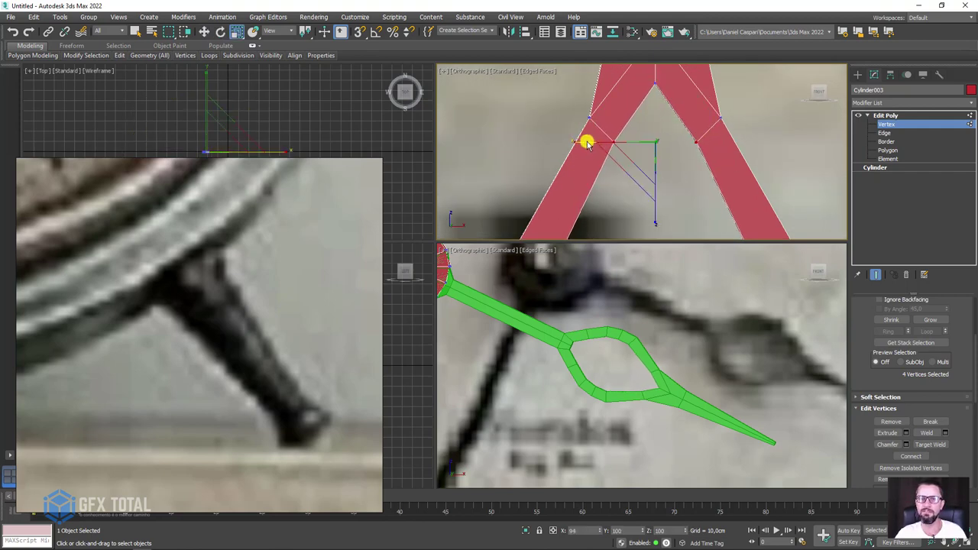
{"action": "left_click_drag", "start_coordinate": [588, 145], "coordinate": [621, 133]}
{"action": "key", "text": "w"}
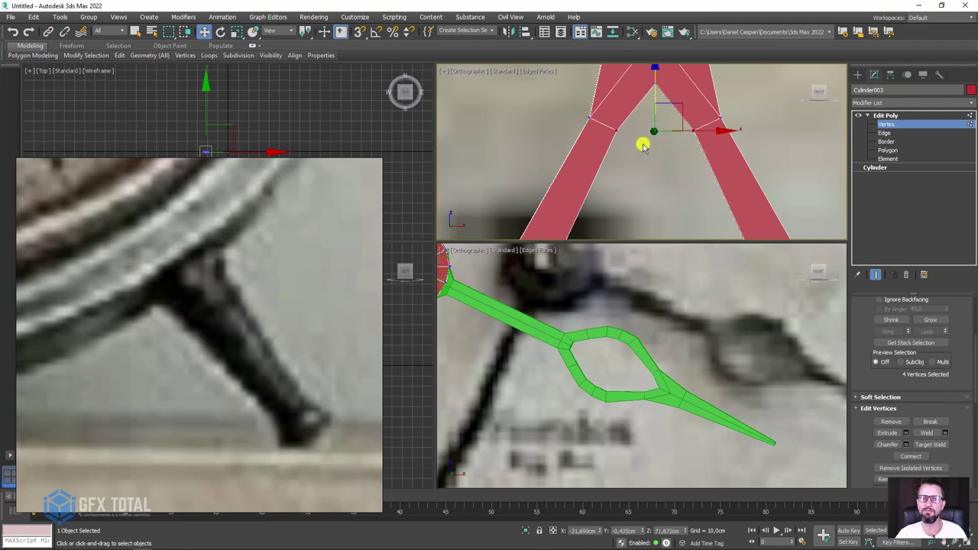
{"action": "key", "text": "r"}
{"action": "left_click_drag", "start_coordinate": [578, 131], "coordinate": [619, 159]}
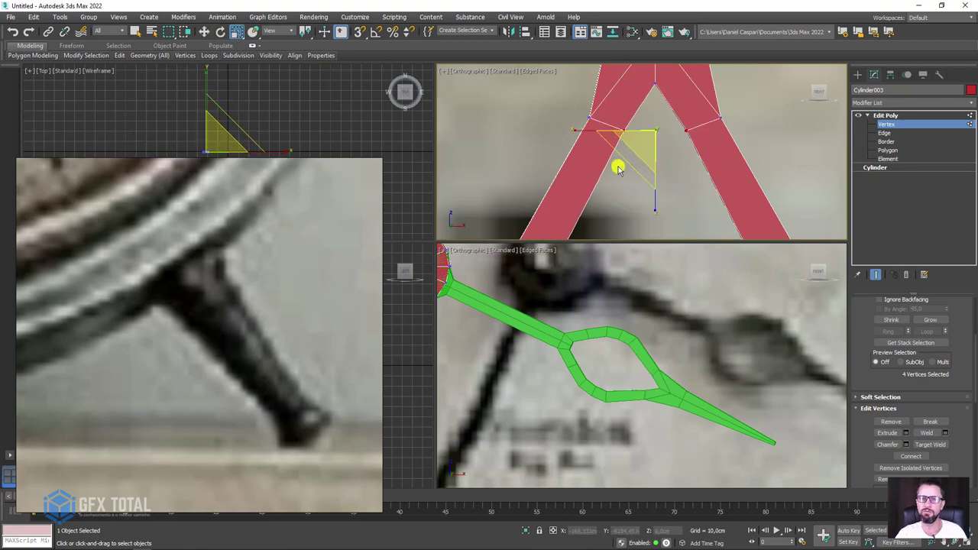
{"action": "scroll", "coordinate": [622, 130], "scroll_direction": "down", "scroll_amount": 4}
{"action": "scroll", "coordinate": [624, 103], "scroll_direction": "up", "scroll_amount": 2}
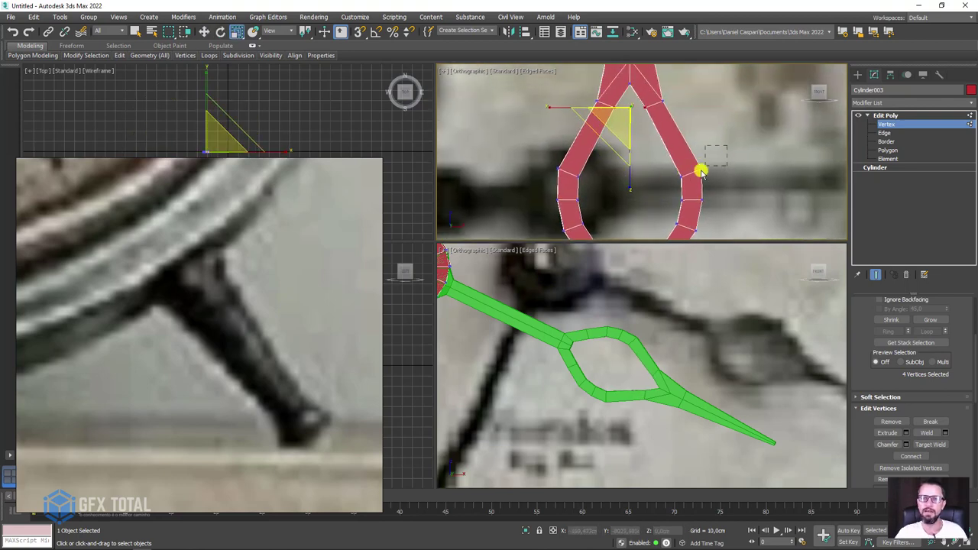
Set the Edit Geometry constraint to Edge and slide the lower loop vertices along their edges.
{"action": "left_click_drag", "start_coordinate": [532, 193], "coordinate": [535, 191]}
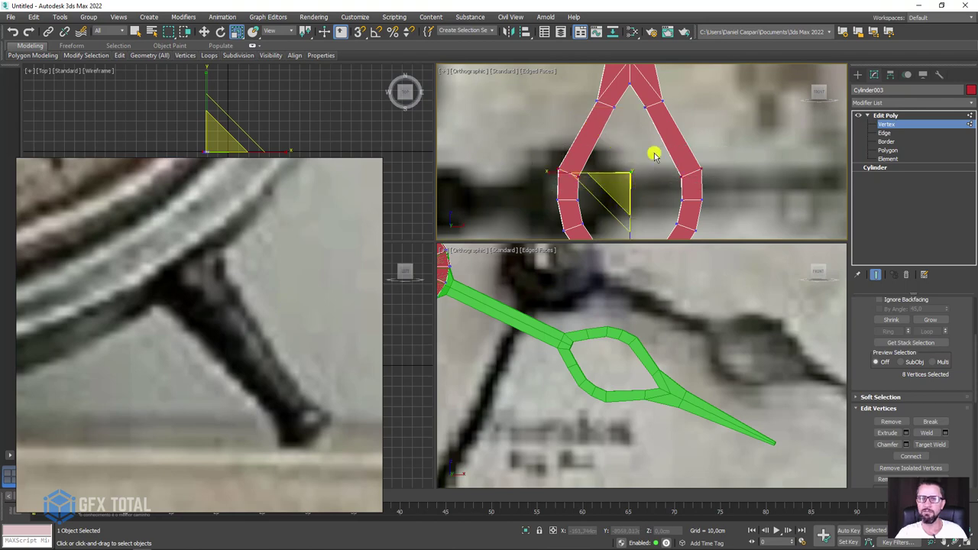
{"action": "scroll", "coordinate": [867, 367], "scroll_direction": "down", "scroll_amount": 3}
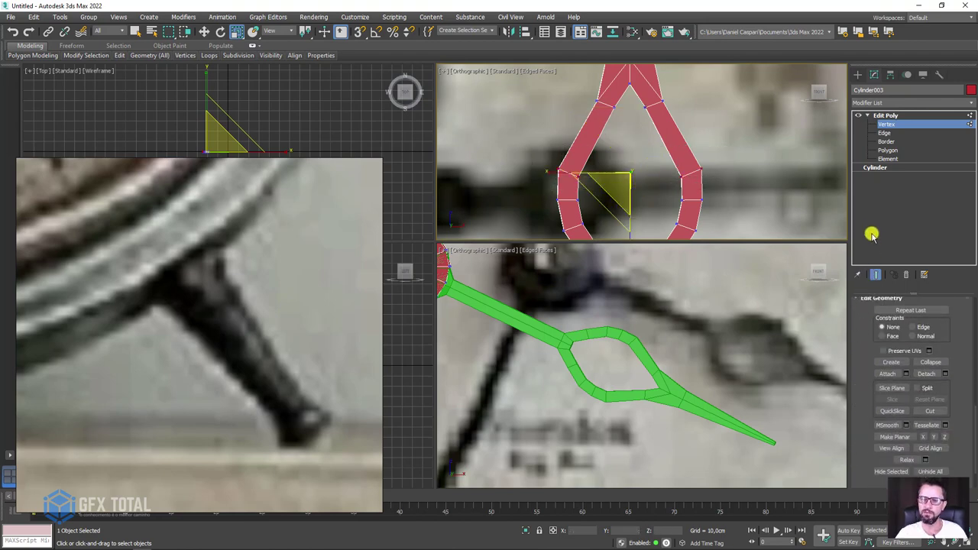
{"action": "scroll", "coordinate": [877, 362], "scroll_direction": "down", "scroll_amount": 2}
{"action": "scroll", "coordinate": [961, 393], "scroll_direction": "down", "scroll_amount": 3}
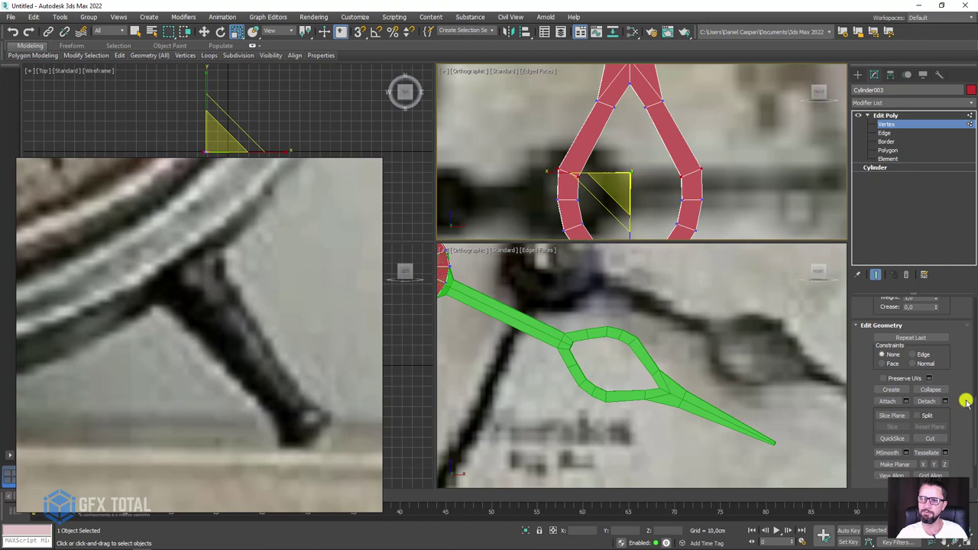
{"action": "left_click", "coordinate": [914, 355]}
{"action": "key", "text": "w"}
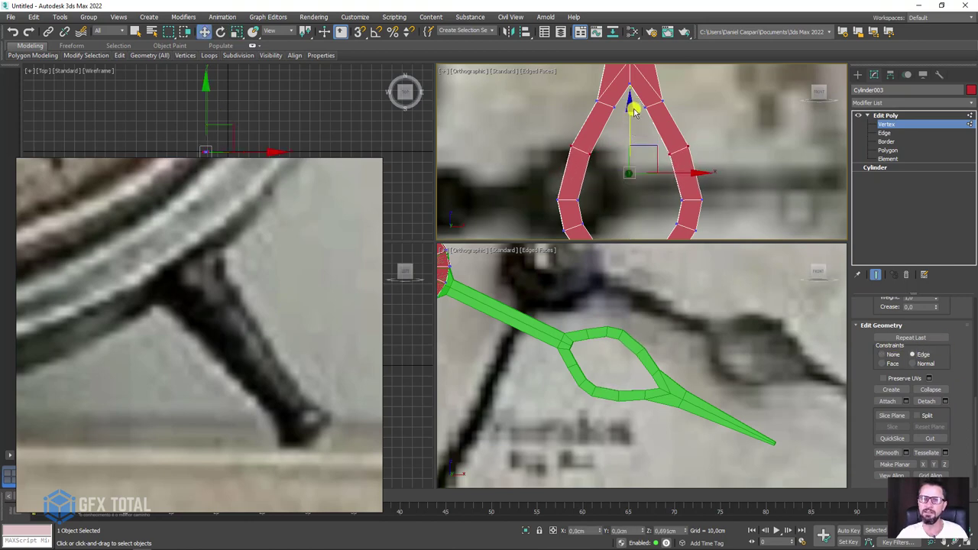
{"action": "left_click_drag", "start_coordinate": [627, 136], "coordinate": [630, 101]}
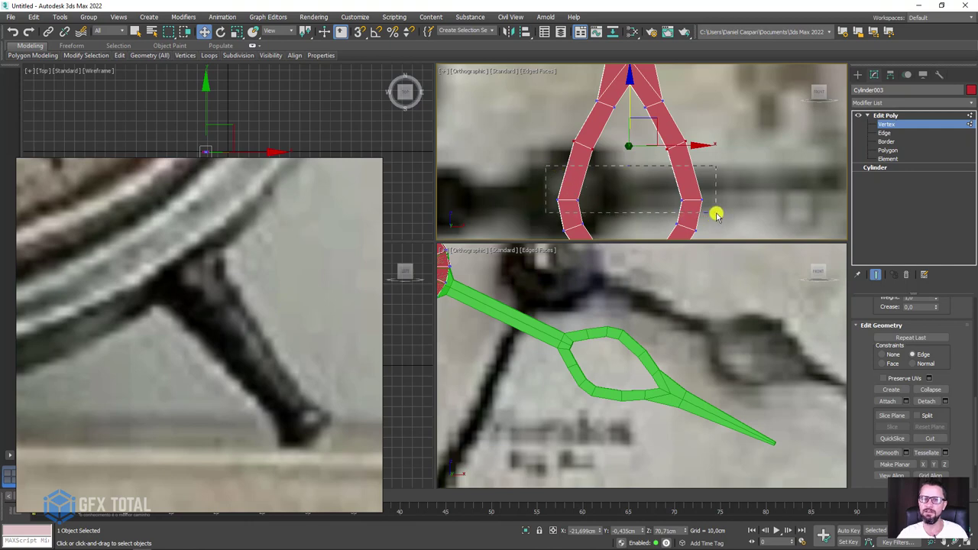
Slide the matching left and right vertices near the loop's bottom down their edges.
{"action": "left_click_drag", "start_coordinate": [716, 215], "coordinate": [715, 213]}
{"action": "middle_click_drag", "start_coordinate": [649, 222], "coordinate": [662, 142]}
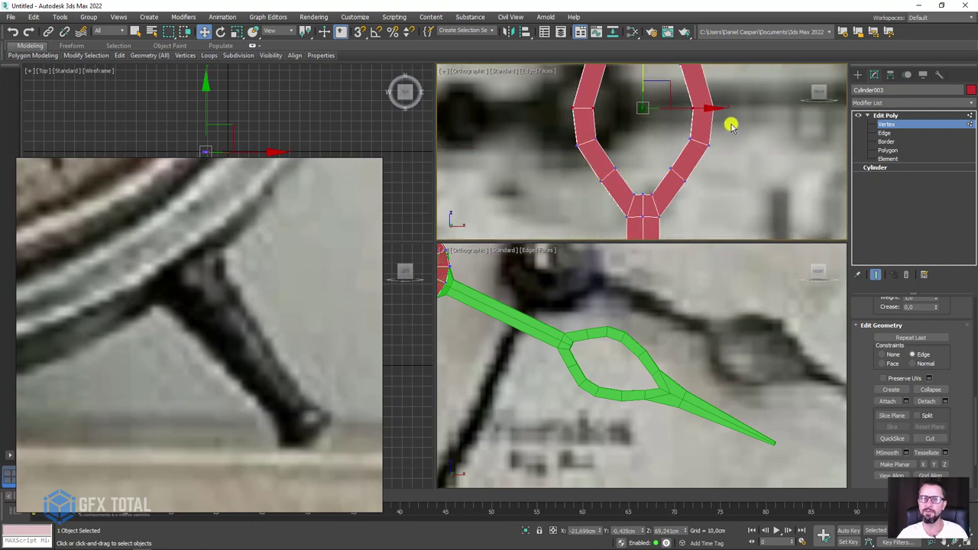
{"action": "left_click_drag", "start_coordinate": [559, 155], "coordinate": [560, 155]}
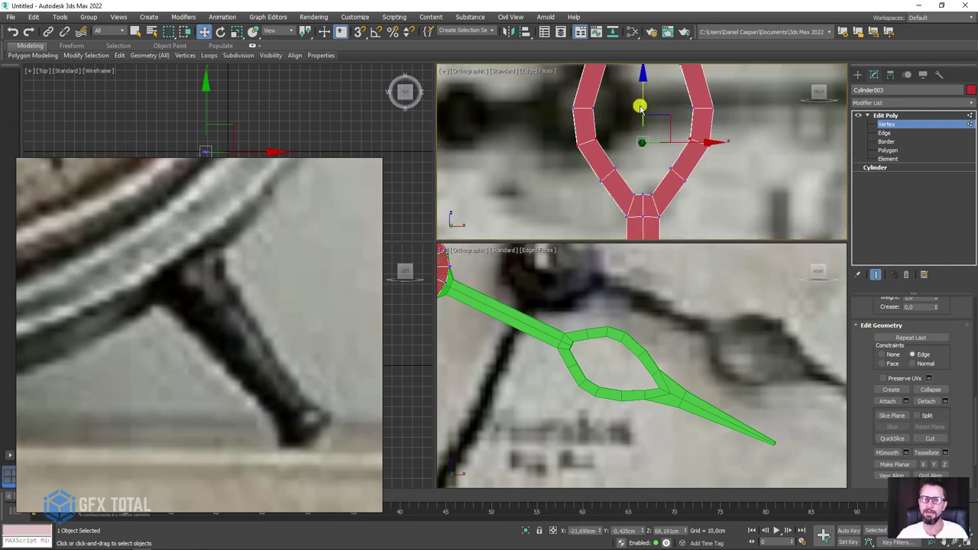
{"action": "scroll", "coordinate": [661, 175], "scroll_direction": "up", "scroll_amount": 2}
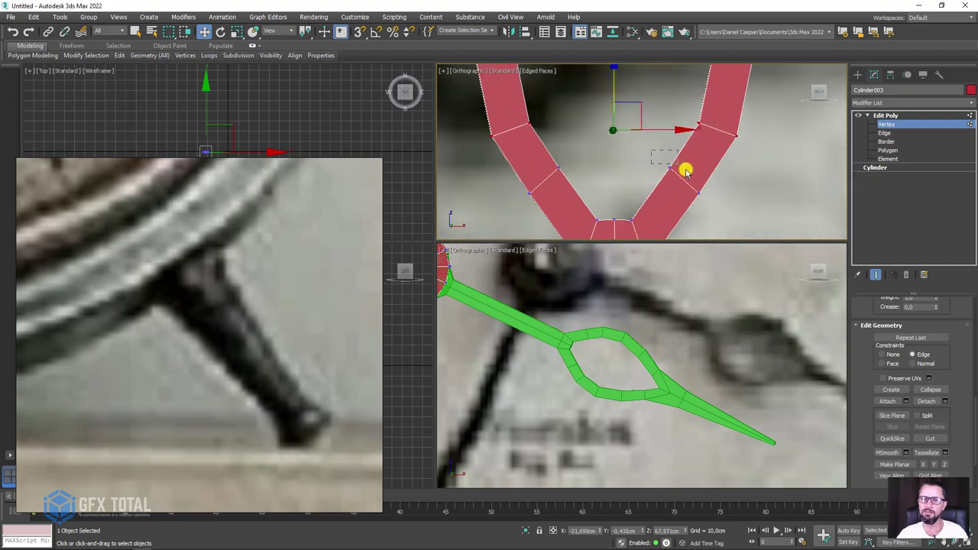
{"action": "left_click_drag", "start_coordinate": [683, 168], "coordinate": [683, 168]}
{"action": "left_click_drag", "start_coordinate": [551, 179], "coordinate": [551, 179], "text": "ctrl"}
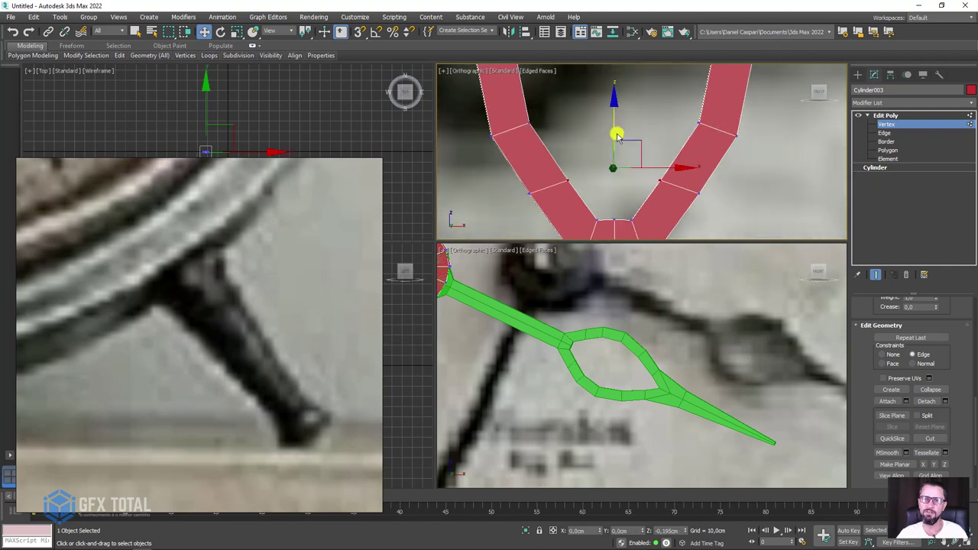
{"action": "left_click_drag", "start_coordinate": [616, 135], "coordinate": [674, 205]}
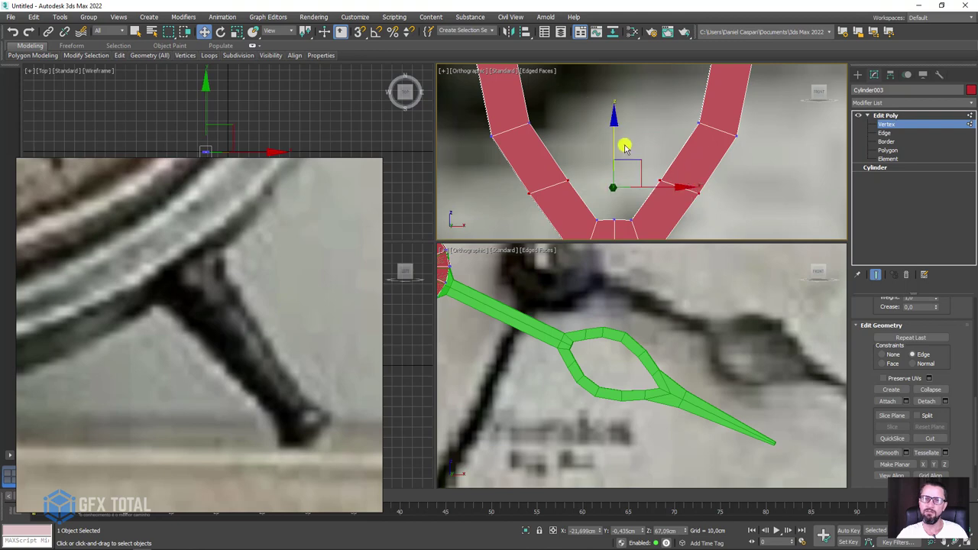
{"action": "scroll", "coordinate": [655, 167], "scroll_direction": "down", "scroll_amount": 3}
{"action": "scroll", "coordinate": [676, 145], "scroll_direction": "up", "scroll_amount": 2}
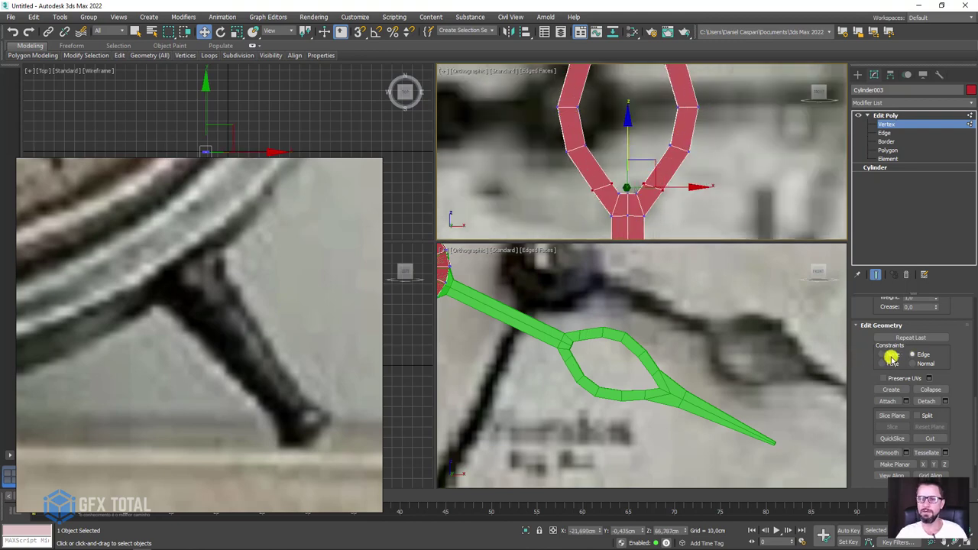
{"action": "scroll", "coordinate": [597, 286], "scroll_direction": "down", "scroll_amount": 3}
{"action": "scroll", "coordinate": [687, 298], "scroll_direction": "down", "scroll_amount": 2}
Leave vertex editing, select Cylinder004 and zoom out to show the whole clock.
{"action": "scroll", "coordinate": [720, 284], "scroll_direction": "up", "scroll_amount": 2}
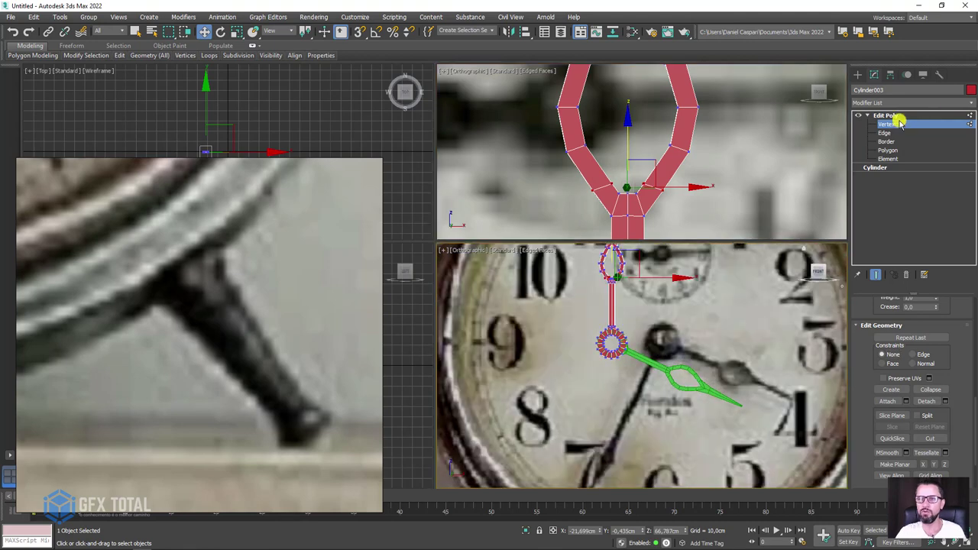
{"action": "left_click", "coordinate": [885, 115]}
{"action": "left_click", "coordinate": [707, 391]}
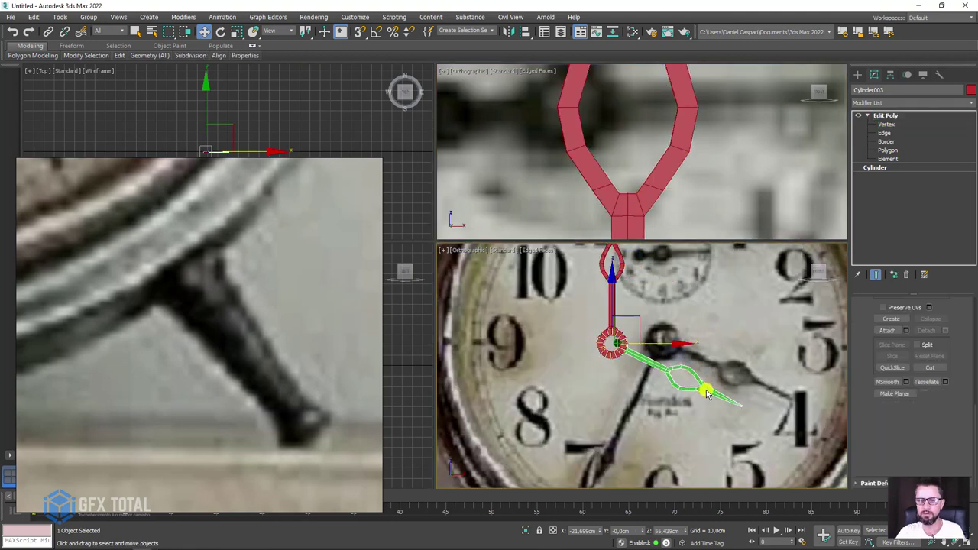
{"action": "scroll", "coordinate": [703, 367], "scroll_direction": "down", "scroll_amount": 2}
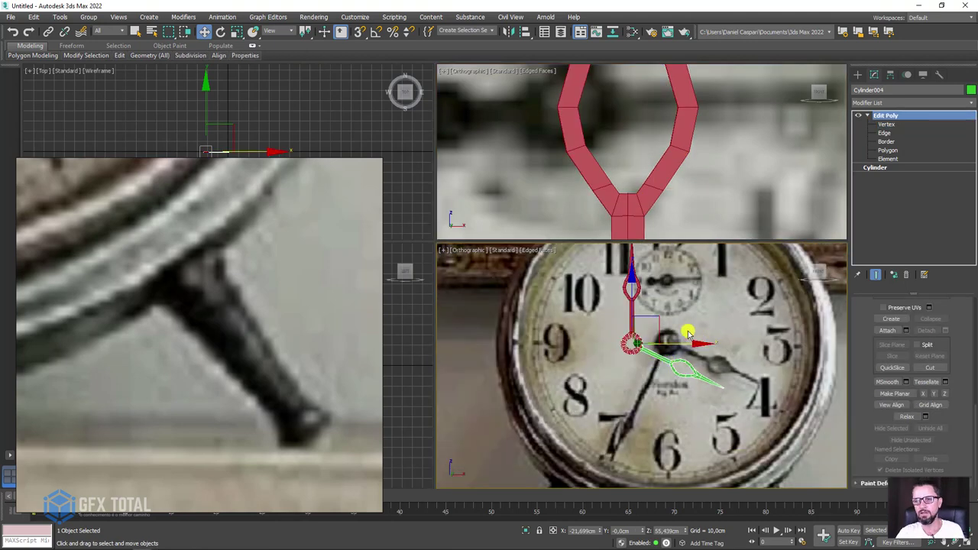
{"action": "scroll", "coordinate": [660, 286], "scroll_direction": "up", "scroll_amount": 1}
{"action": "scroll", "coordinate": [676, 268], "scroll_direction": "up", "scroll_amount": 1}
{"action": "scroll", "coordinate": [683, 275], "scroll_direction": "up", "scroll_amount": 1}
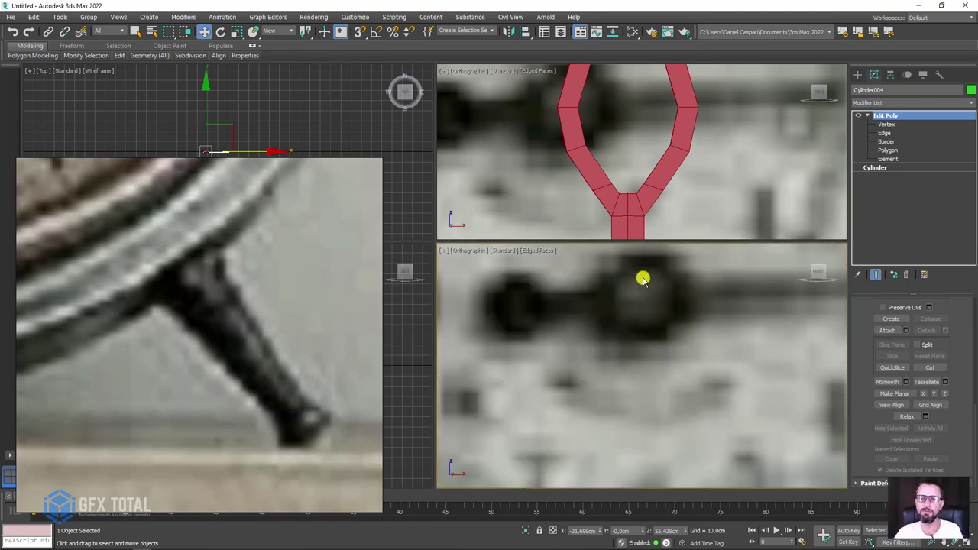
{"action": "scroll", "coordinate": [644, 277], "scroll_direction": "up", "scroll_amount": 1}
{"action": "scroll", "coordinate": [644, 284], "scroll_direction": "down", "scroll_amount": 2}
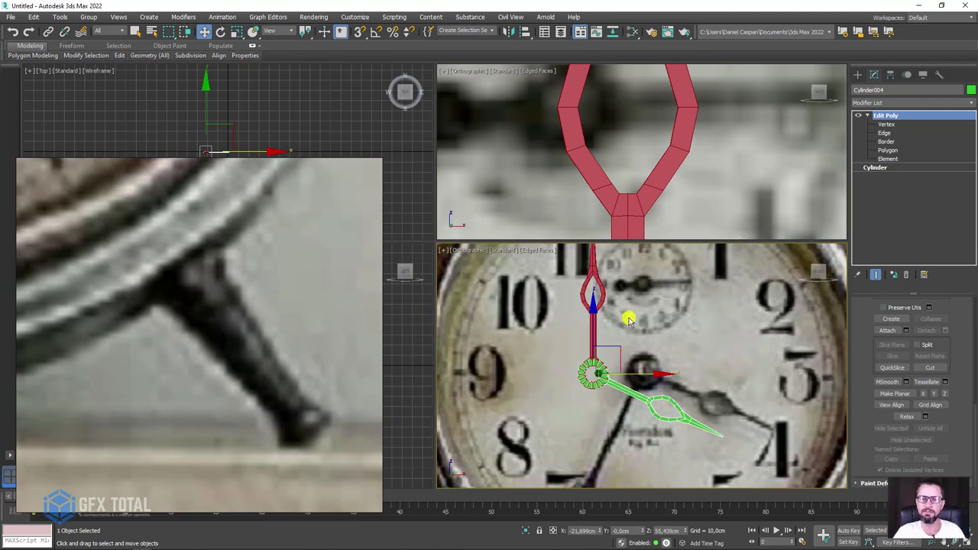
{"action": "scroll", "coordinate": [625, 163], "scroll_direction": "down", "scroll_amount": 3}
{"action": "scroll", "coordinate": [641, 163], "scroll_direction": "down", "scroll_amount": 1}
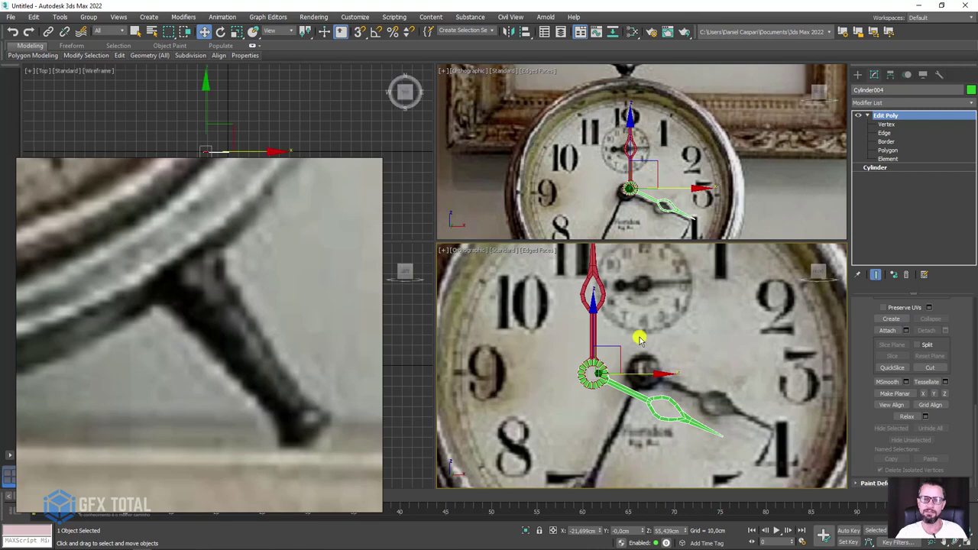
{"action": "middle_click_drag", "start_coordinate": [638, 341], "coordinate": [642, 341]}
{"action": "scroll", "coordinate": [642, 341], "scroll_direction": "up", "scroll_amount": 3}
{"action": "scroll", "coordinate": [638, 348], "scroll_direction": "down", "scroll_amount": 3}
Switch the lower viewport to Front and cancel an unwanted copy of the hour hand.
{"action": "key", "text": "f"}
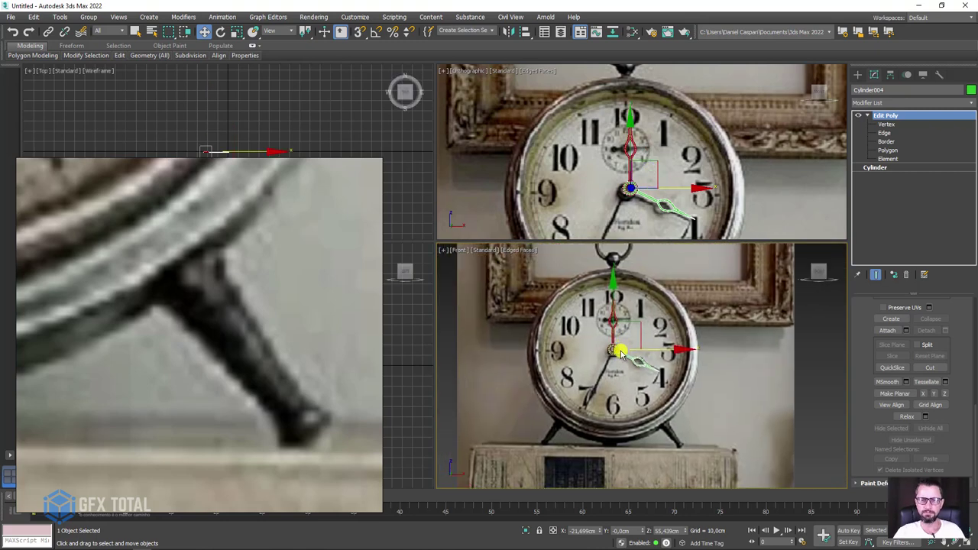
{"action": "scroll", "coordinate": [624, 363], "scroll_direction": "up", "scroll_amount": 2}
{"action": "scroll", "coordinate": [624, 364], "scroll_direction": "up", "scroll_amount": 2}
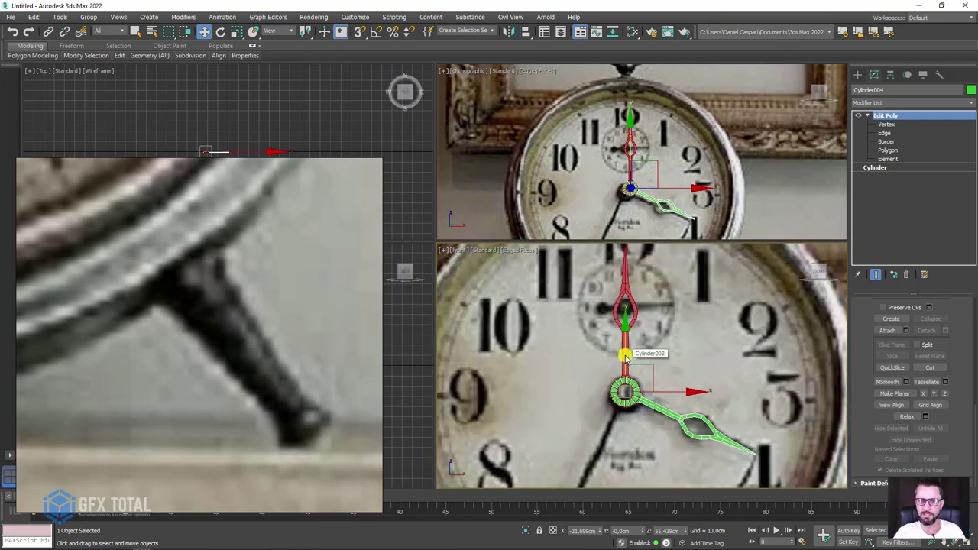
{"action": "left_click_drag", "start_coordinate": [625, 356], "coordinate": [630, 272], "text": "shift"}
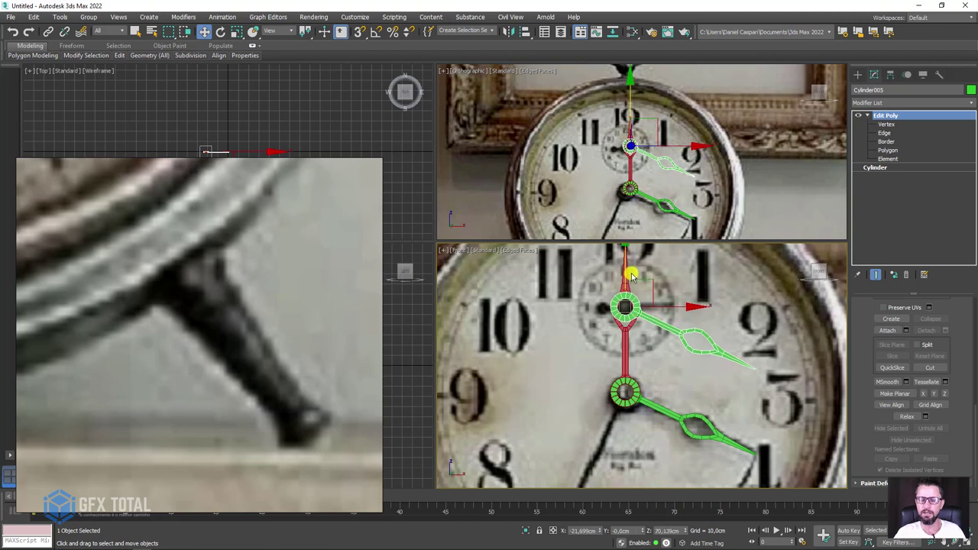
{"action": "left_click", "coordinate": [539, 321]}
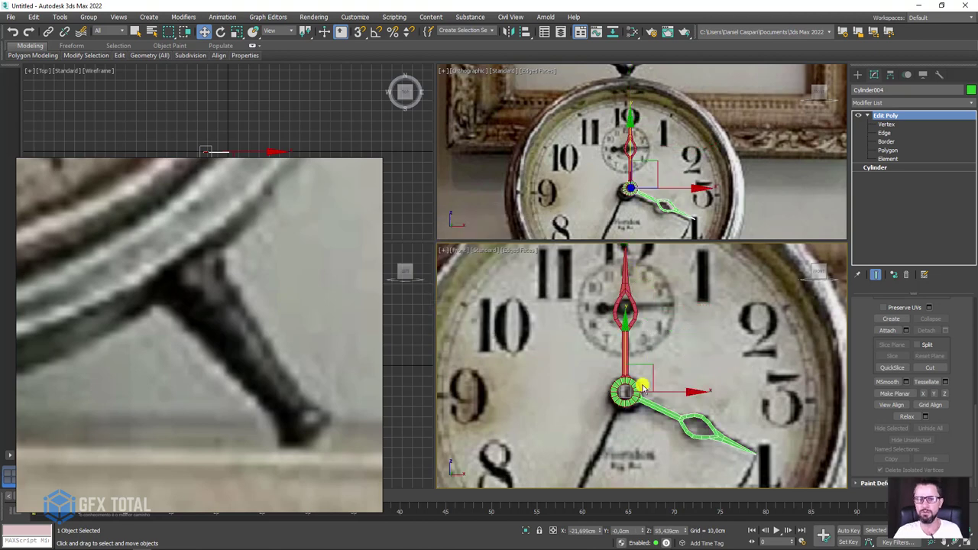
Select the vertical hand pointing at 12 and pick a command from its quad menu.
{"action": "left_click", "coordinate": [638, 383]}
{"action": "left_click", "coordinate": [626, 375]}
{"action": "scroll", "coordinate": [661, 350], "scroll_direction": "down", "scroll_amount": 2}
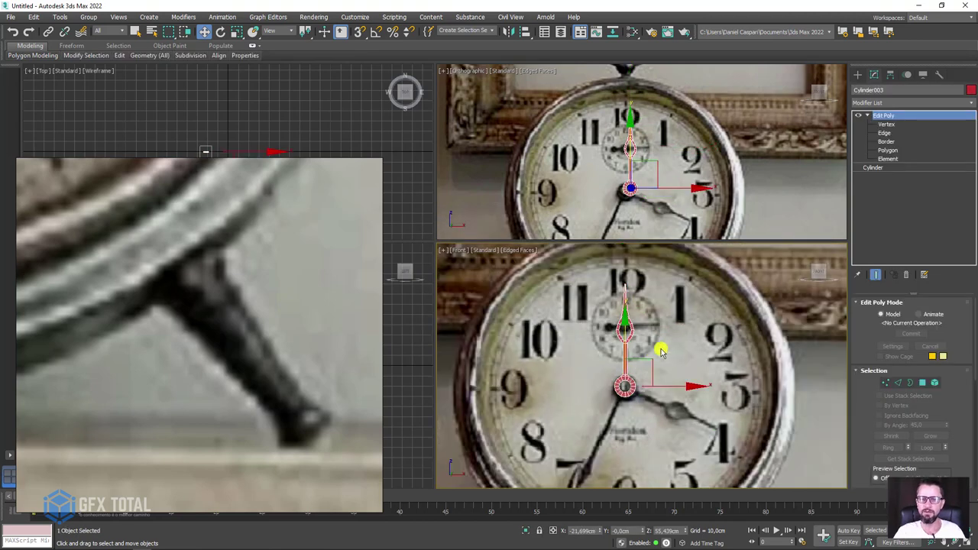
{"action": "right_click", "coordinate": [661, 350]}
{"action": "left_click", "coordinate": [667, 299]}
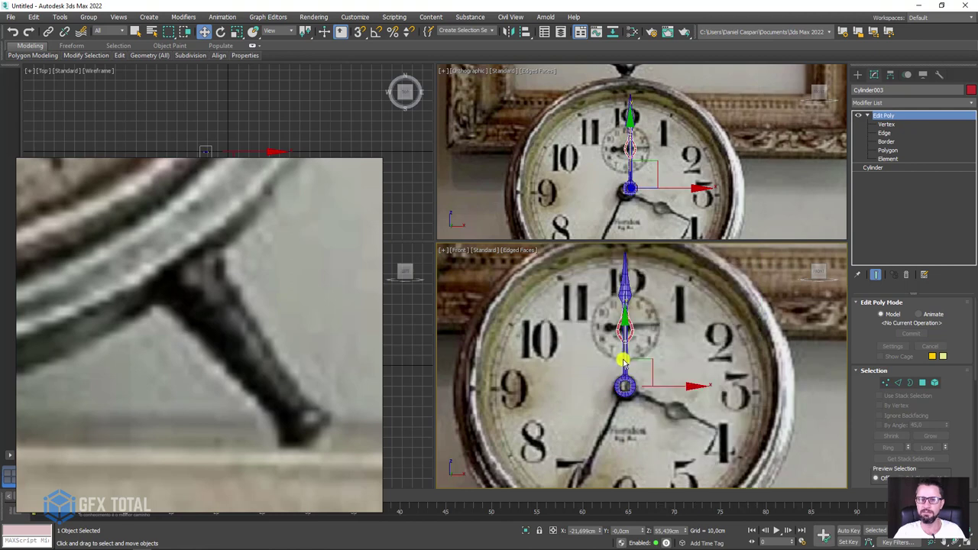
Rotate the vertical hand, then Shift-move a copy of the other hand up the dial in Y.
{"action": "key", "text": "e"}
{"action": "left_click_drag", "start_coordinate": [664, 344], "coordinate": [702, 393]}
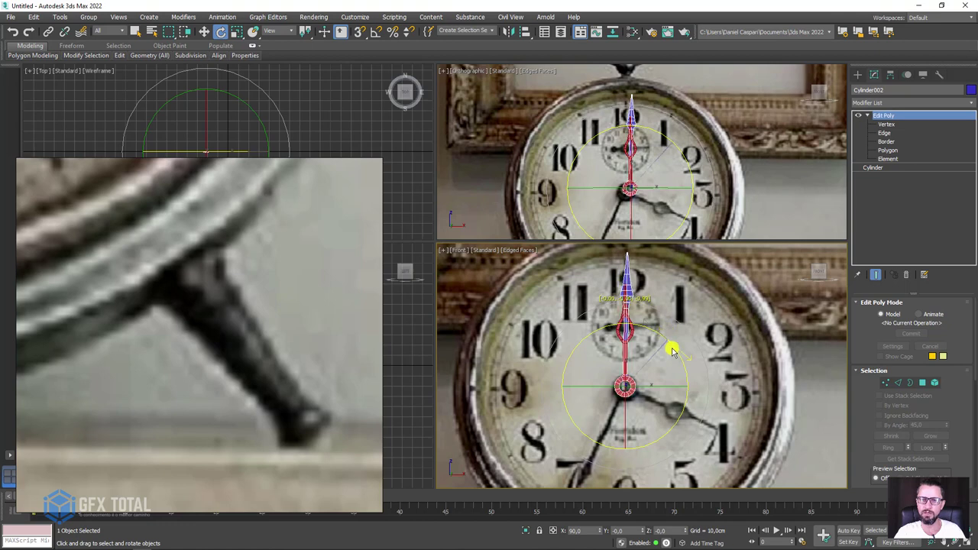
{"action": "left_click", "coordinate": [661, 374]}
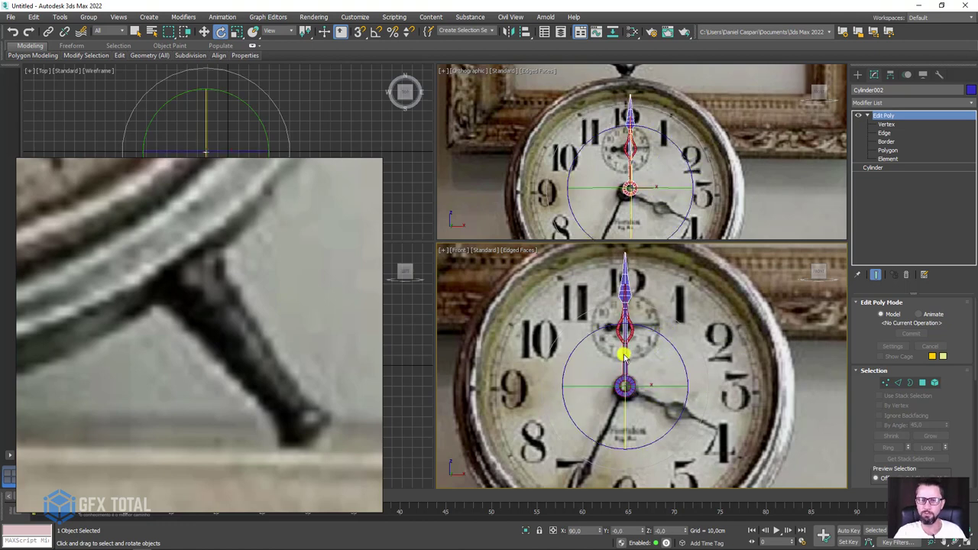
{"action": "key", "text": "w"}
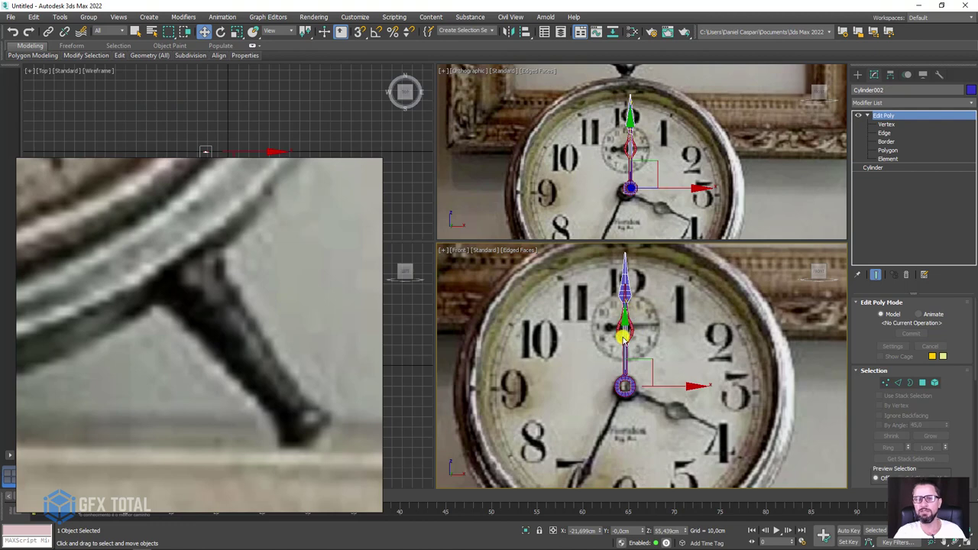
{"action": "left_click_drag", "start_coordinate": [625, 338], "coordinate": [624, 280], "text": "shift"}
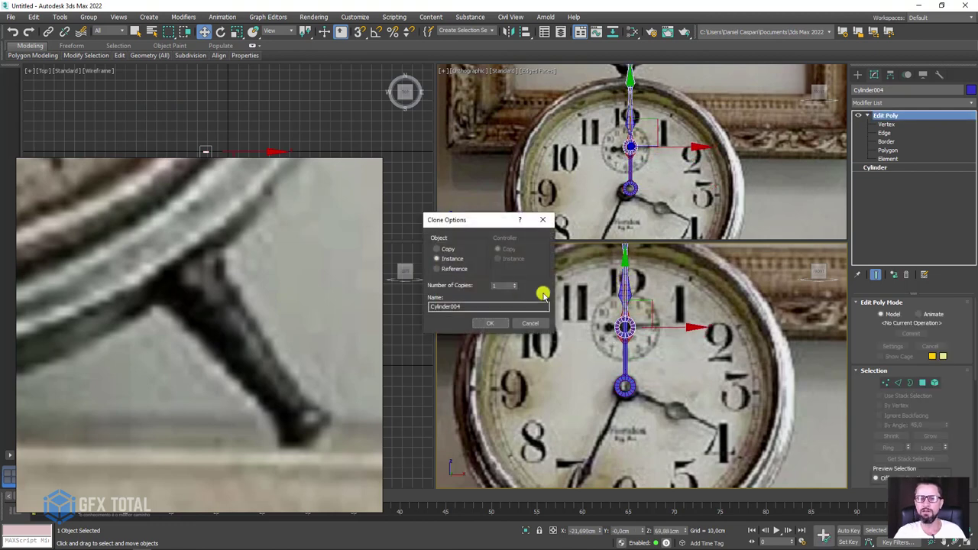
{"action": "left_click", "coordinate": [489, 322]}
Scale the copied hand Cylinder004 to widen it.
{"action": "key", "text": "r"}
{"action": "scroll", "coordinate": [632, 327], "scroll_direction": "up", "scroll_amount": 5}
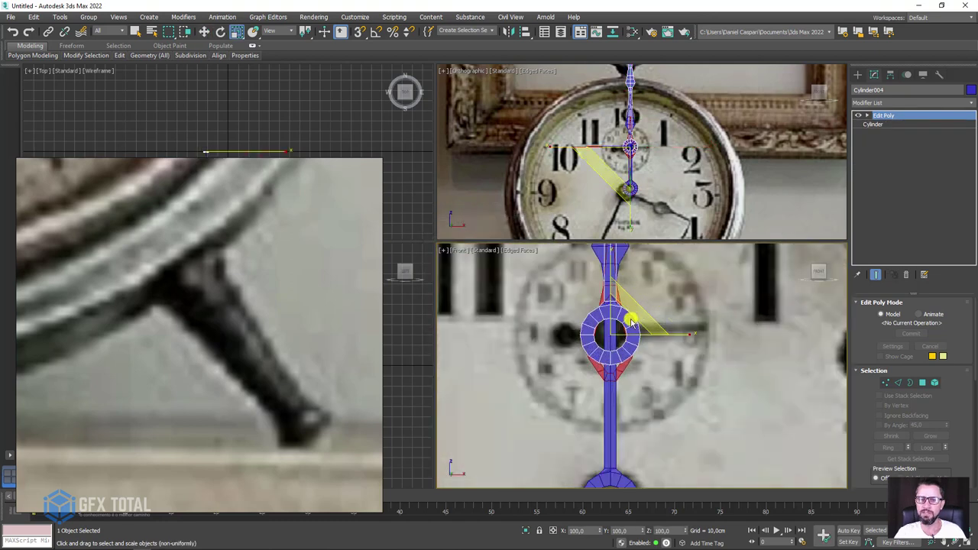
{"action": "left_click_drag", "start_coordinate": [622, 323], "coordinate": [640, 390]}
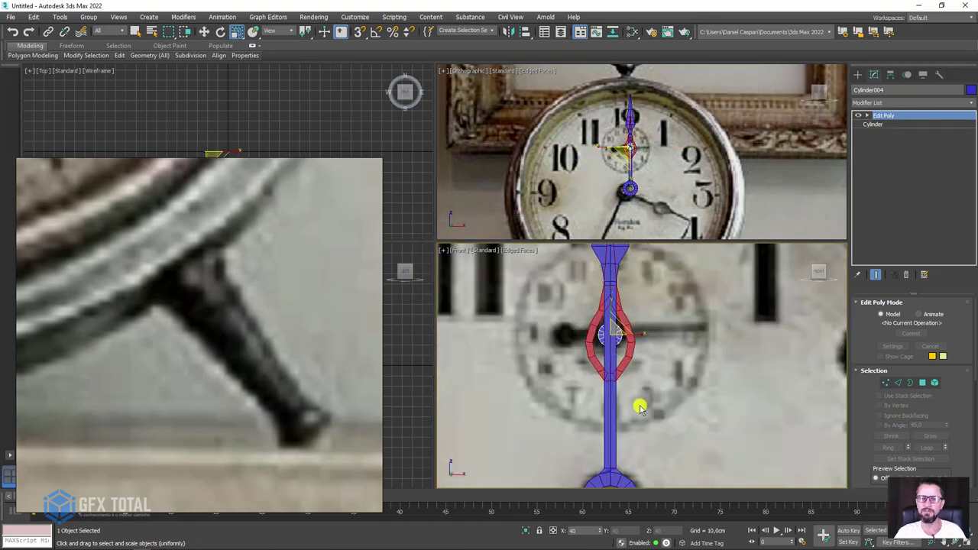
{"action": "middle_click_drag", "start_coordinate": [617, 354], "coordinate": [683, 356], "text": "alt"}
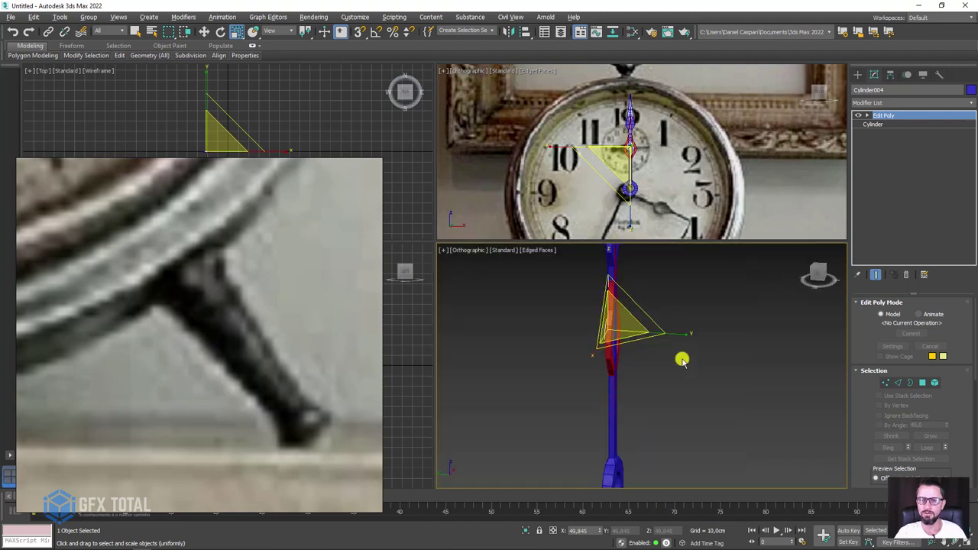
{"action": "key", "text": "w"}
{"action": "mouse_move", "coordinate": [585, 330]}
{"action": "middle_mouse_down", "text": "alt"}
{"action": "mouse_move", "coordinate": [715, 344]}
{"action": "mouse_move", "coordinate": [655, 340]}
{"action": "middle_mouse_up", "text": "alt"}
{"action": "scroll", "coordinate": [634, 145], "scroll_direction": "up", "scroll_amount": 2}
{"action": "scroll", "coordinate": [618, 148], "scroll_direction": "up", "scroll_amount": 2}
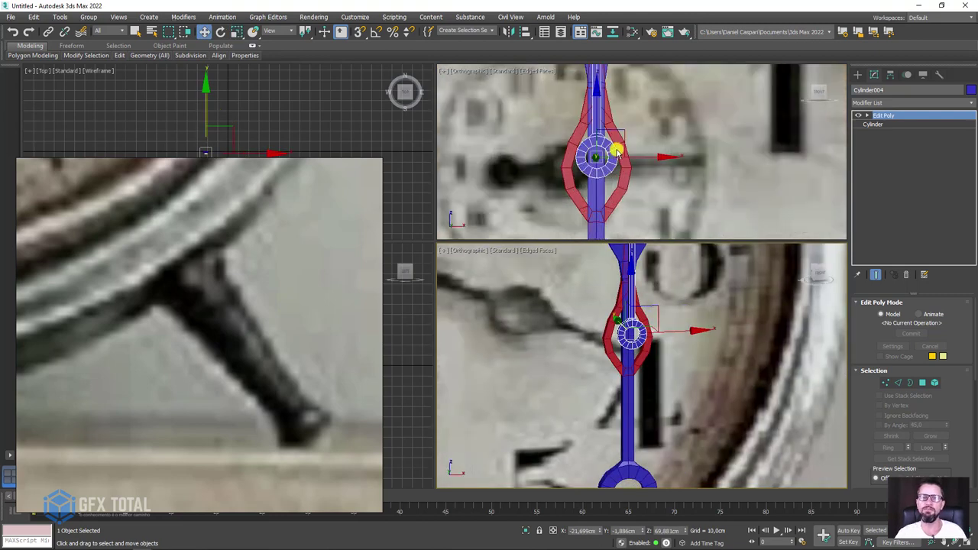
{"action": "scroll", "coordinate": [687, 183], "scroll_direction": "up", "scroll_amount": 2}
{"action": "scroll", "coordinate": [699, 205], "scroll_direction": "up", "scroll_amount": 2}
{"action": "scroll", "coordinate": [602, 181], "scroll_direction": "down", "scroll_amount": 2}
{"action": "scroll", "coordinate": [662, 194], "scroll_direction": "up", "scroll_amount": 4}
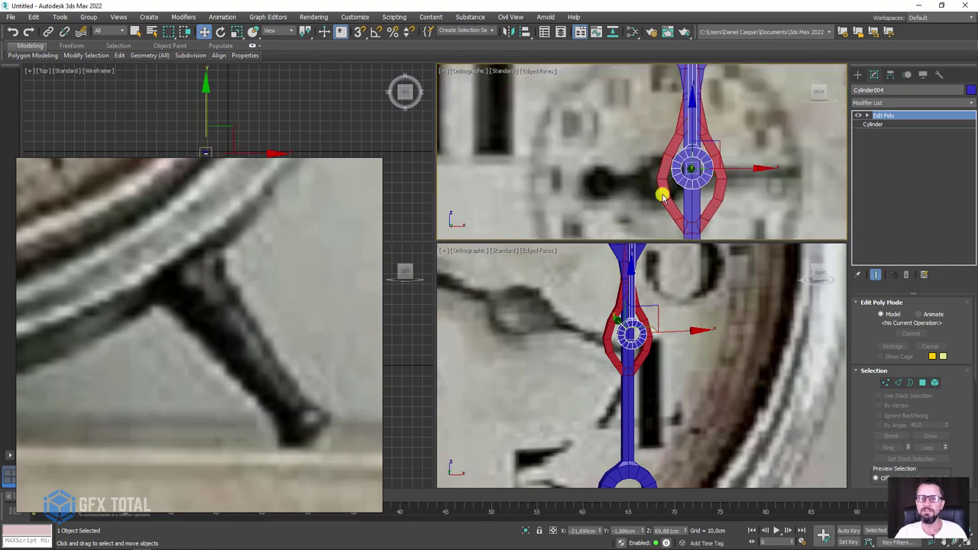
{"action": "scroll", "coordinate": [690, 160], "scroll_direction": "down", "scroll_amount": 2}
{"action": "scroll", "coordinate": [672, 168], "scroll_direction": "up", "scroll_amount": 2}
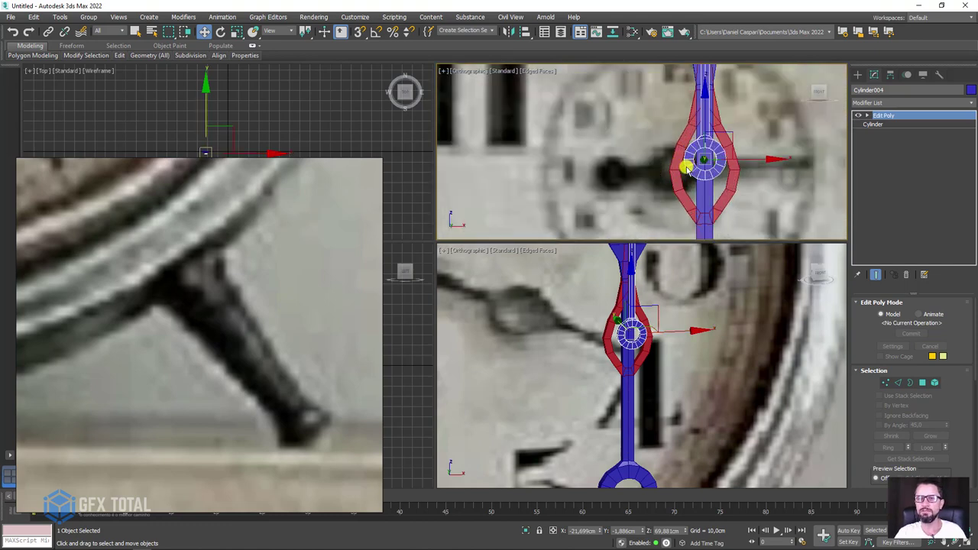
{"action": "scroll", "coordinate": [683, 163], "scroll_direction": "down", "scroll_amount": 3}
{"action": "scroll", "coordinate": [665, 193], "scroll_direction": "up", "scroll_amount": 1}
{"action": "scroll", "coordinate": [668, 187], "scroll_direction": "down", "scroll_amount": 1}
{"action": "scroll", "coordinate": [657, 164], "scroll_direction": "up", "scroll_amount": 3}
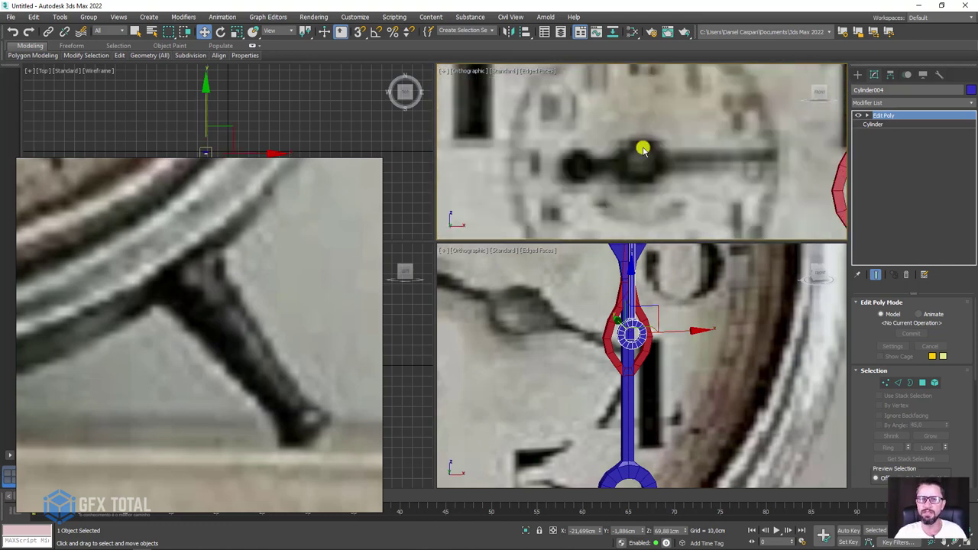
{"action": "scroll", "coordinate": [640, 145], "scroll_direction": "up", "scroll_amount": 2}
{"action": "left_click_drag", "start_coordinate": [731, 162], "coordinate": [817, 162]}
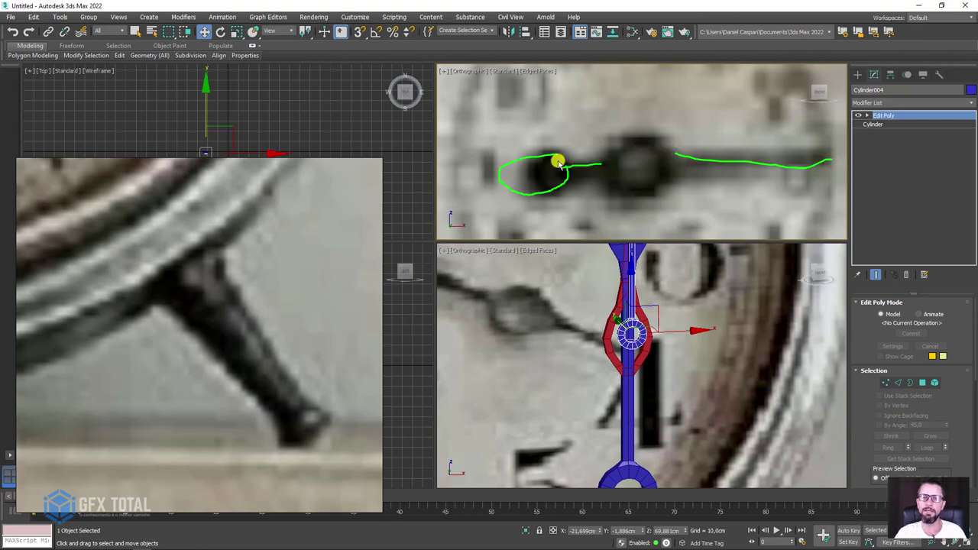
{"action": "scroll", "coordinate": [588, 176], "scroll_direction": "down", "scroll_amount": 3}
{"action": "scroll", "coordinate": [705, 323], "scroll_direction": "down", "scroll_amount": 2}
{"action": "scroll", "coordinate": [742, 190], "scroll_direction": "up", "scroll_amount": 2}
{"action": "scroll", "coordinate": [721, 180], "scroll_direction": "up", "scroll_amount": 2}
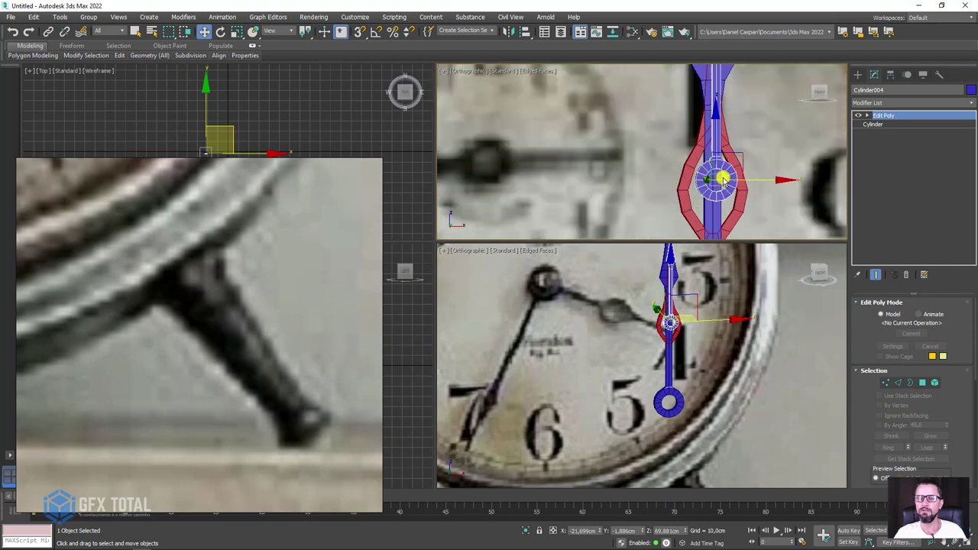
{"action": "scroll", "coordinate": [722, 179], "scroll_direction": "up", "scroll_amount": 2}
{"action": "scroll", "coordinate": [721, 163], "scroll_direction": "down", "scroll_amount": 3}
{"action": "scroll", "coordinate": [730, 162], "scroll_direction": "up", "scroll_amount": 2}
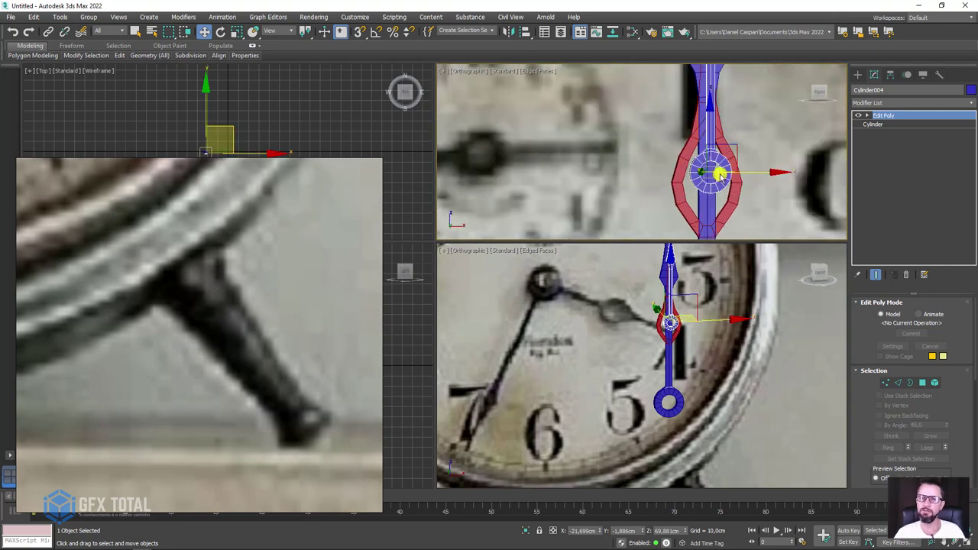
{"action": "scroll", "coordinate": [721, 174], "scroll_direction": "up", "scroll_amount": 1}
{"action": "key", "text": "f"}
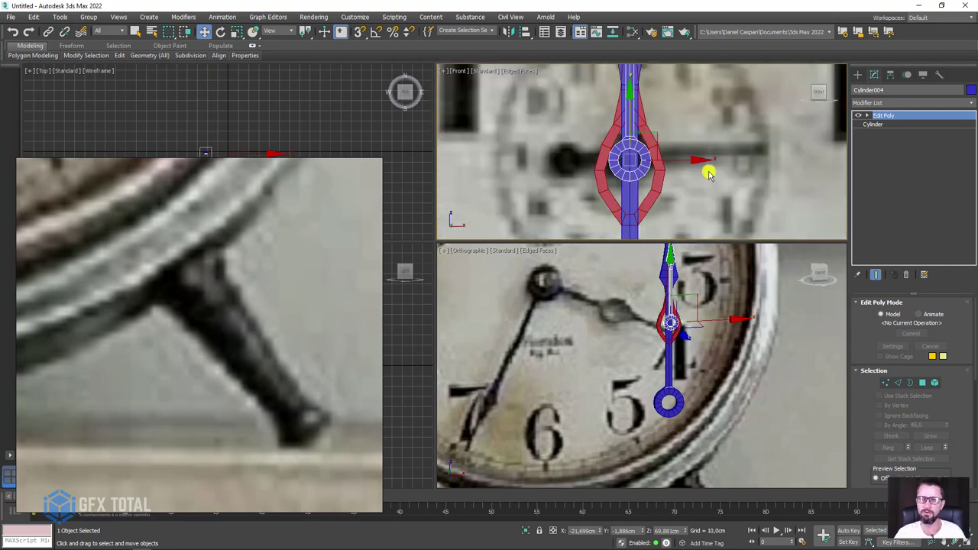
{"action": "scroll", "coordinate": [642, 162], "scroll_direction": "up", "scroll_amount": 2}
{"action": "scroll", "coordinate": [648, 158], "scroll_direction": "down", "scroll_amount": 3}
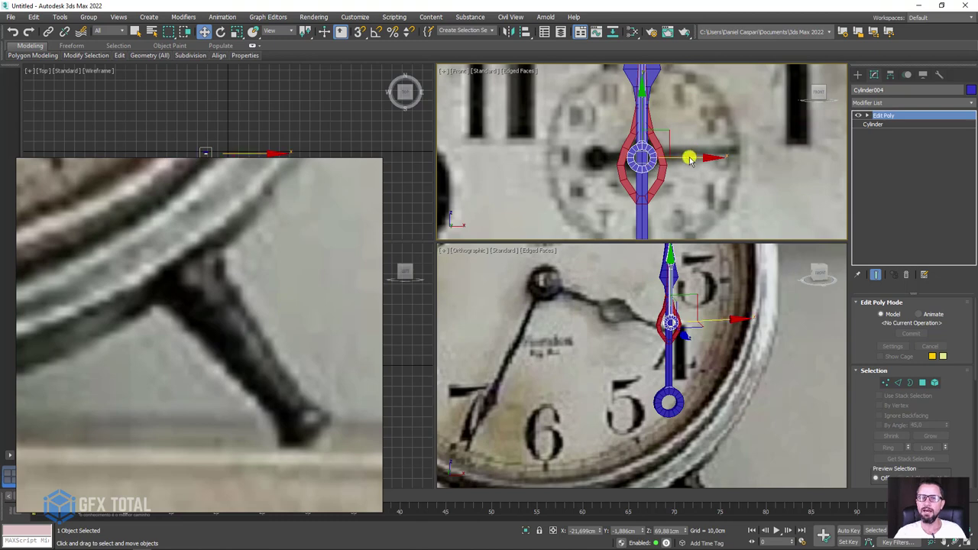
{"action": "scroll", "coordinate": [655, 174], "scroll_direction": "down", "scroll_amount": 1}
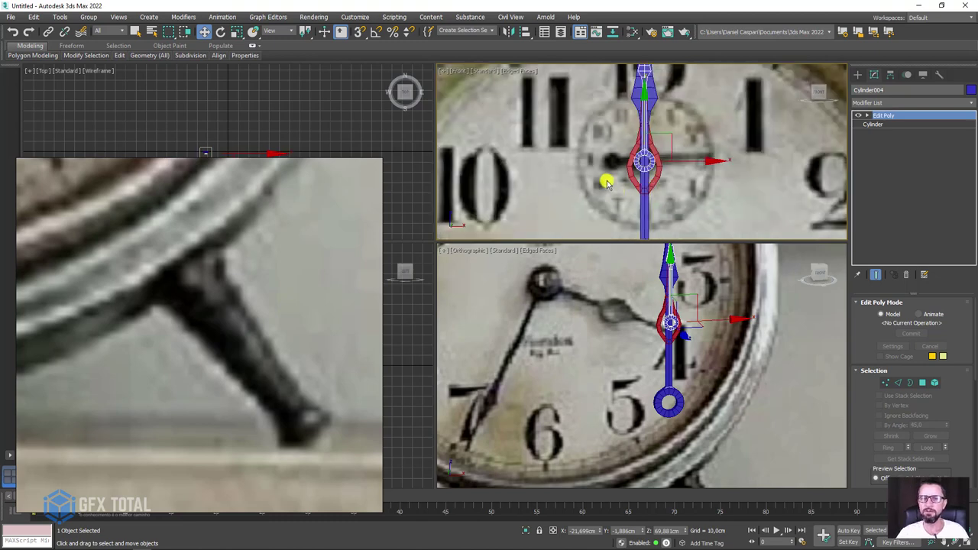
{"action": "scroll", "coordinate": [606, 182], "scroll_direction": "down", "scroll_amount": 3}
{"action": "key", "text": "ctrl+a"}
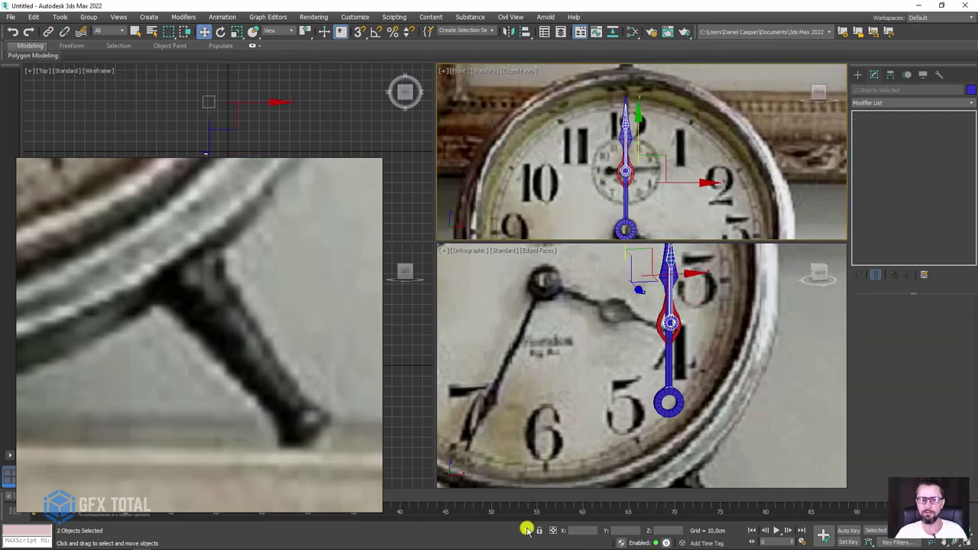
Snap the small hand's hub to the seconds dial centre and select Cylinder004.
{"action": "left_click", "coordinate": [525, 530]}
{"action": "scroll", "coordinate": [646, 160], "scroll_direction": "down", "scroll_amount": 3}
{"action": "scroll", "coordinate": [646, 160], "scroll_direction": "up", "scroll_amount": 2}
{"action": "scroll", "coordinate": [647, 158], "scroll_direction": "up", "scroll_amount": 2}
{"action": "scroll", "coordinate": [648, 156], "scroll_direction": "up", "scroll_amount": 2}
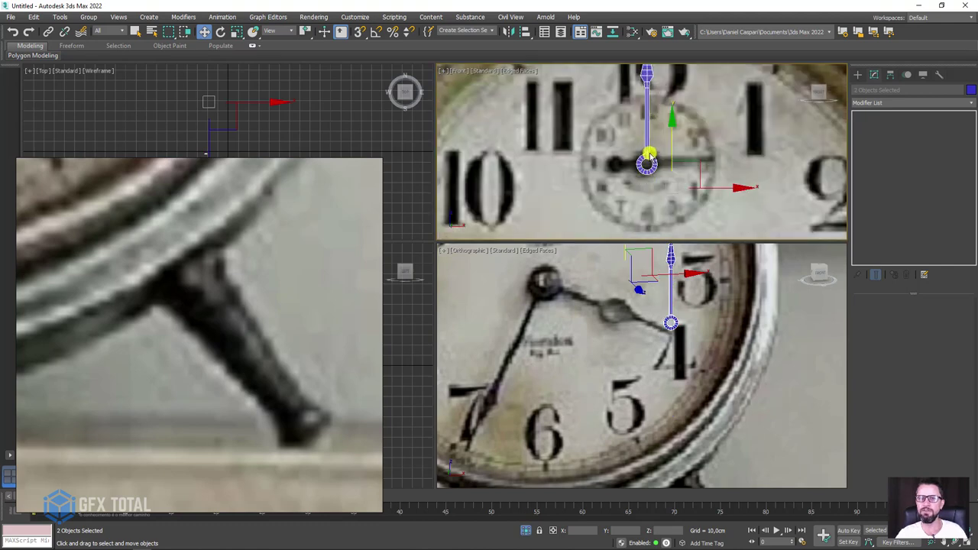
{"action": "left_click", "coordinate": [649, 154]}
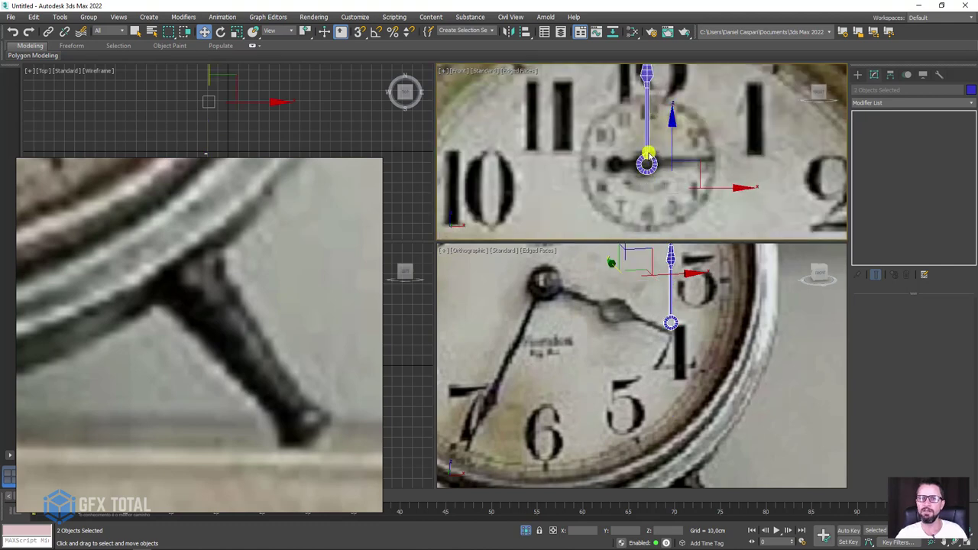
Add a Symmetry modifier to Cylinder004 with Mirror Axis set to Y.
{"action": "left_click", "coordinate": [972, 101]}
{"action": "scroll", "coordinate": [960, 415], "scroll_direction": "down", "scroll_amount": 10}
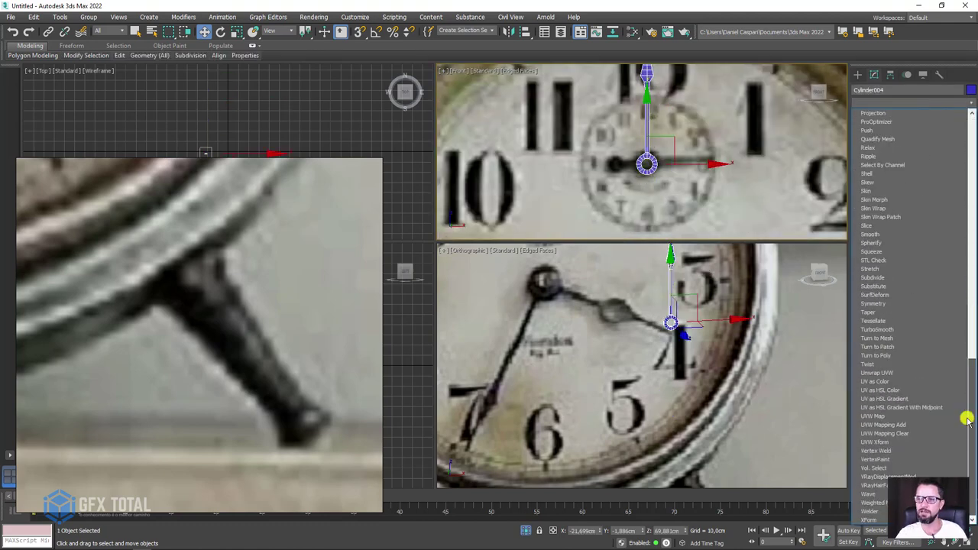
{"action": "left_click", "coordinate": [878, 304]}
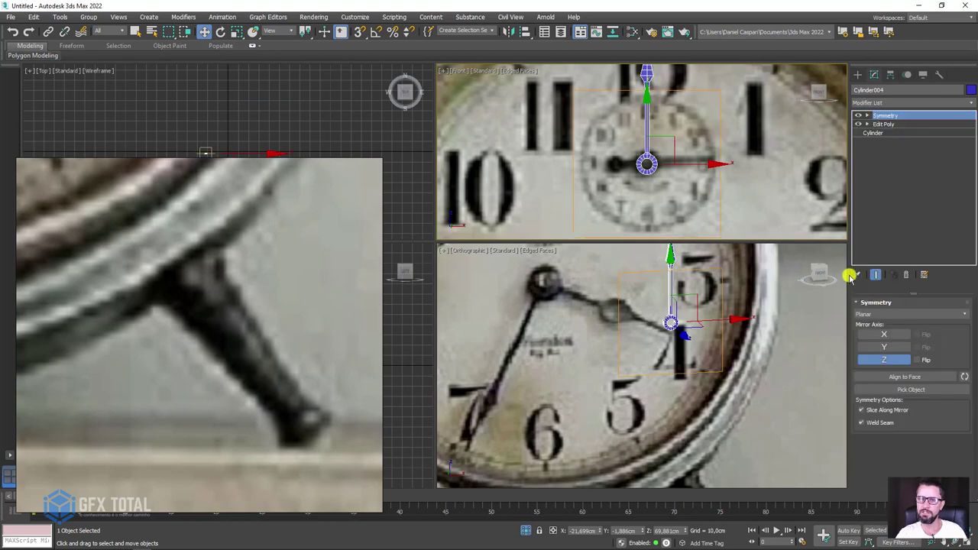
{"action": "left_click", "coordinate": [884, 347]}
In Edit Poly Vertex mode, select the hand's top tip vertices and move them down on Y.
{"action": "scroll", "coordinate": [666, 191], "scroll_direction": "down", "scroll_amount": 2}
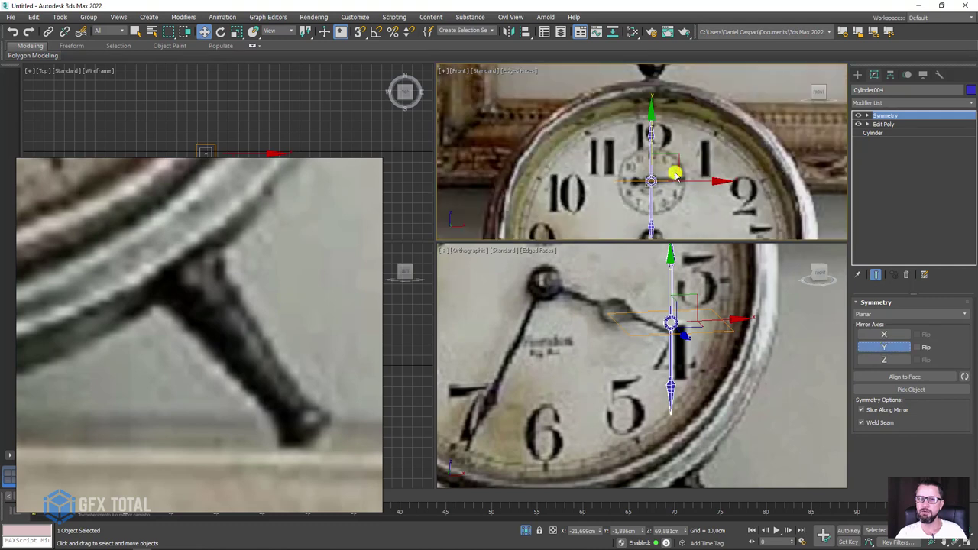
{"action": "scroll", "coordinate": [672, 168], "scroll_direction": "down", "scroll_amount": 2}
{"action": "left_click", "coordinate": [866, 124]}
{"action": "left_click", "coordinate": [885, 133]}
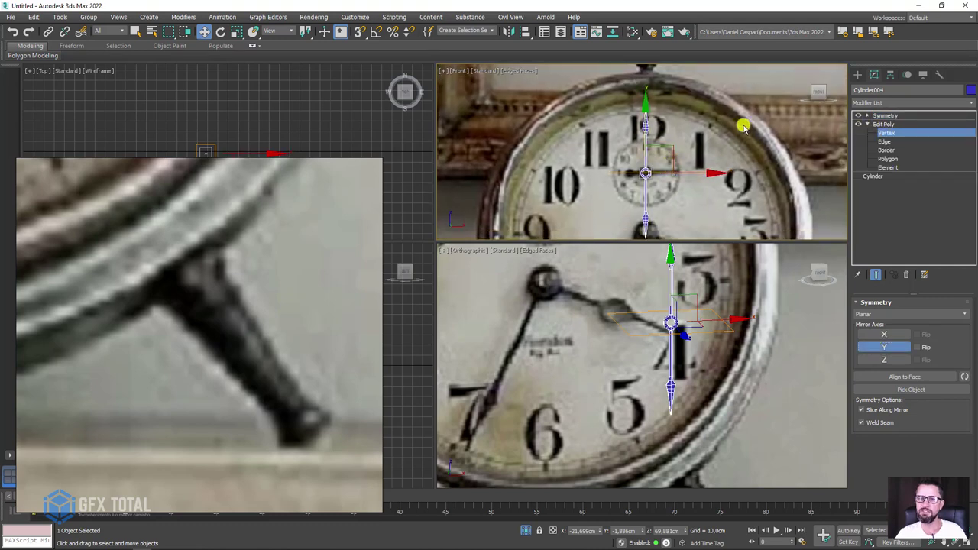
{"action": "scroll", "coordinate": [651, 111], "scroll_direction": "up", "scroll_amount": 3}
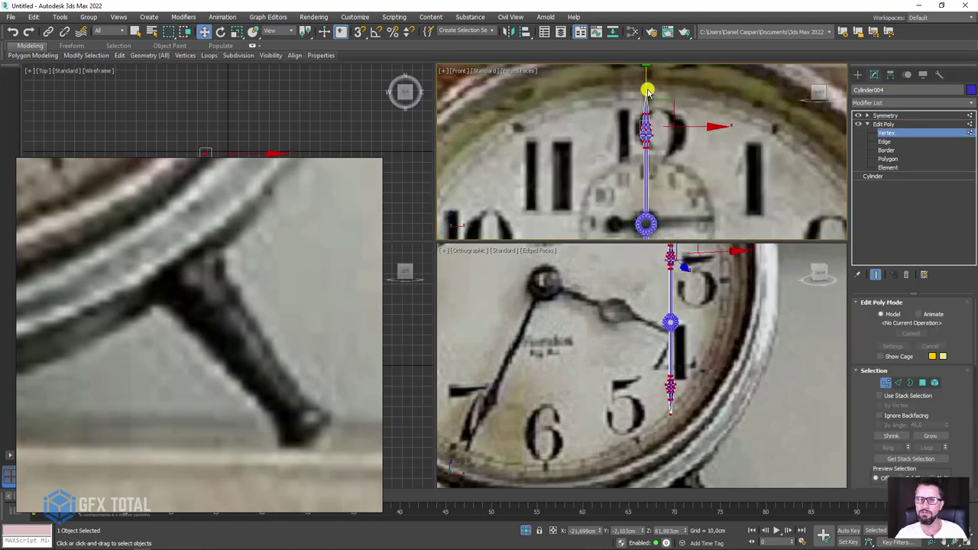
{"action": "left_click_drag", "start_coordinate": [647, 91], "coordinate": [663, 149]}
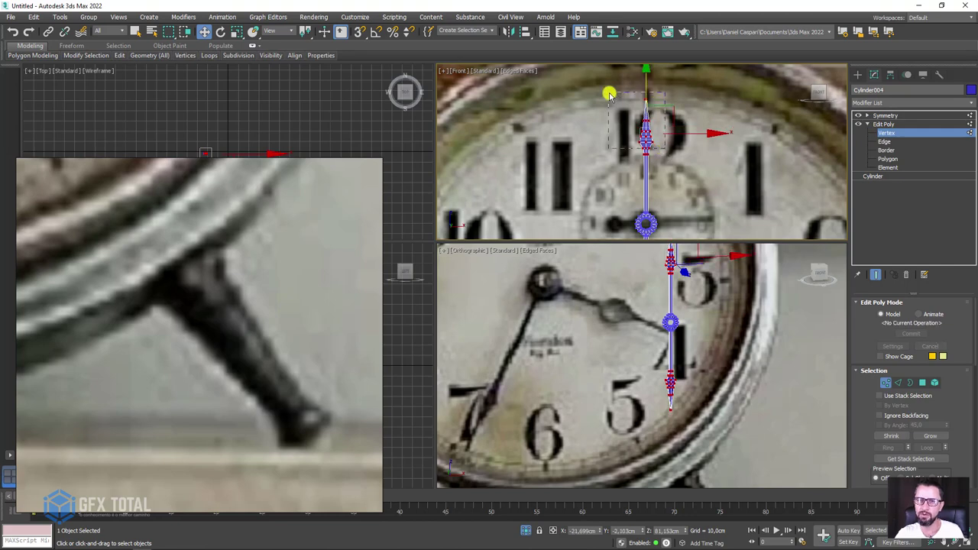
{"action": "mouse_move", "coordinate": [609, 93]}
{"action": "left_mouse_down"}
{"action": "mouse_move", "coordinate": [651, 136]}
{"action": "mouse_move", "coordinate": [646, 148]}
{"action": "left_mouse_up"}
{"action": "left_click", "coordinate": [645, 131]}
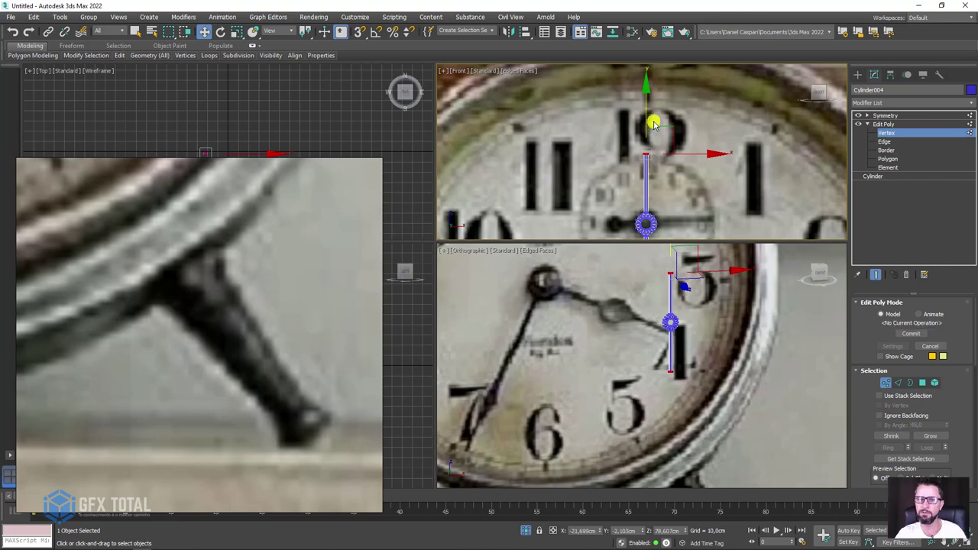
{"action": "scroll", "coordinate": [653, 122], "scroll_direction": "down", "scroll_amount": 2}
{"action": "scroll", "coordinate": [642, 179], "scroll_direction": "up", "scroll_amount": 4}
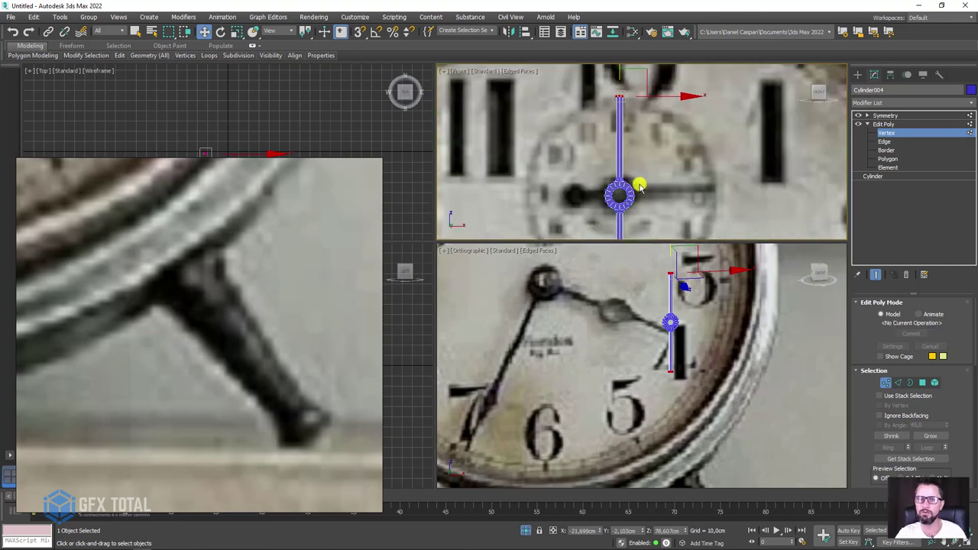
{"action": "middle_click_drag", "start_coordinate": [622, 127], "coordinate": [626, 147]}
Toggle between Symmetry and Edit Poly in the stack to check the shortened mirrored hand.
{"action": "left_click", "coordinate": [885, 115]}
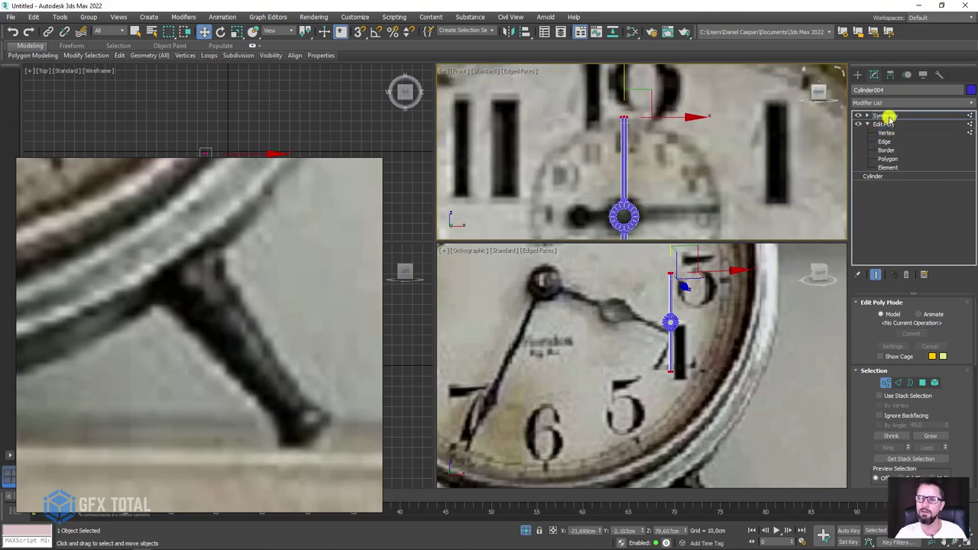
{"action": "scroll", "coordinate": [622, 152], "scroll_direction": "down", "scroll_amount": 4}
{"action": "scroll", "coordinate": [608, 122], "scroll_direction": "up", "scroll_amount": 1}
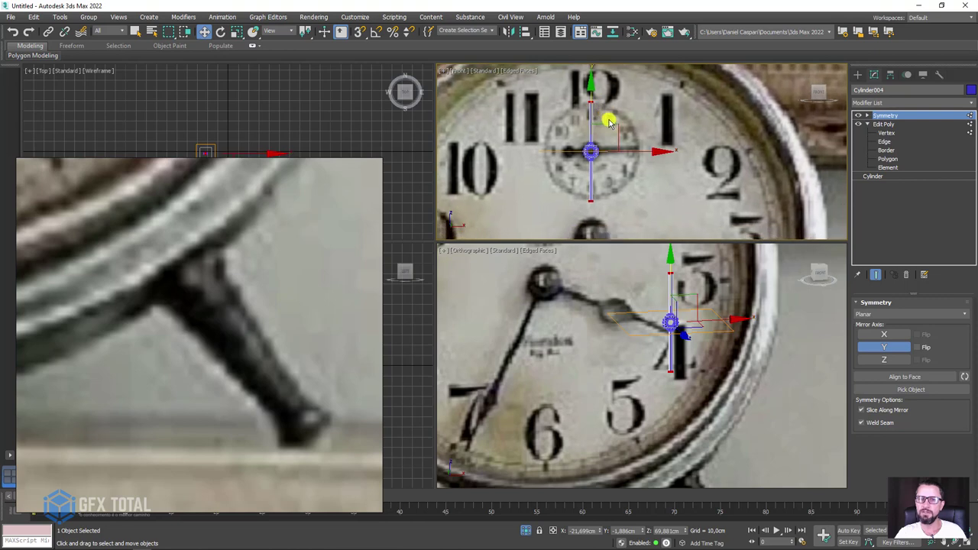
{"action": "left_click", "coordinate": [888, 124]}
{"action": "left_click", "coordinate": [885, 114]}
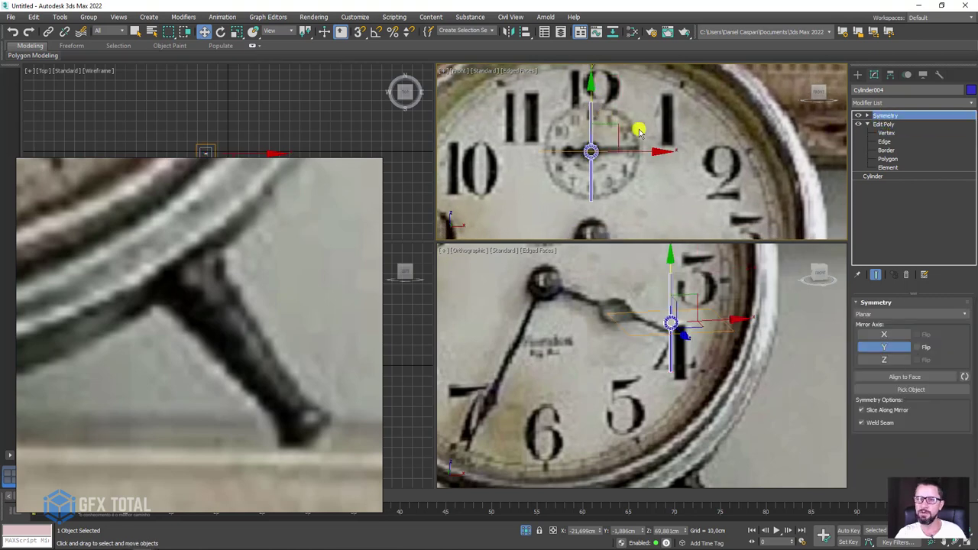
With Angle Snap on, rotate Cylinder004 -90° on Z so it lies horizontally.
{"action": "key", "text": "e"}
{"action": "left_click_drag", "start_coordinate": [633, 107], "coordinate": [646, 94]}
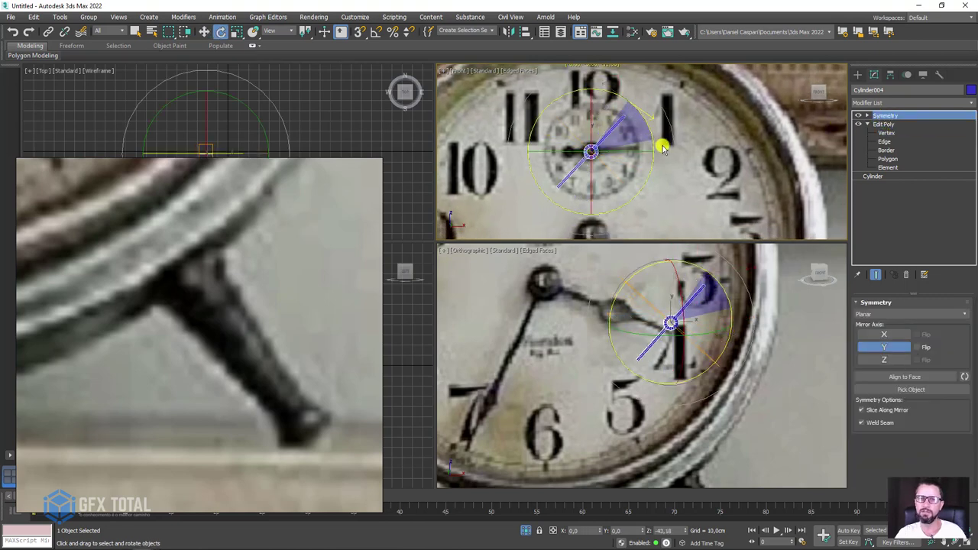
{"action": "left_click", "coordinate": [376, 32]}
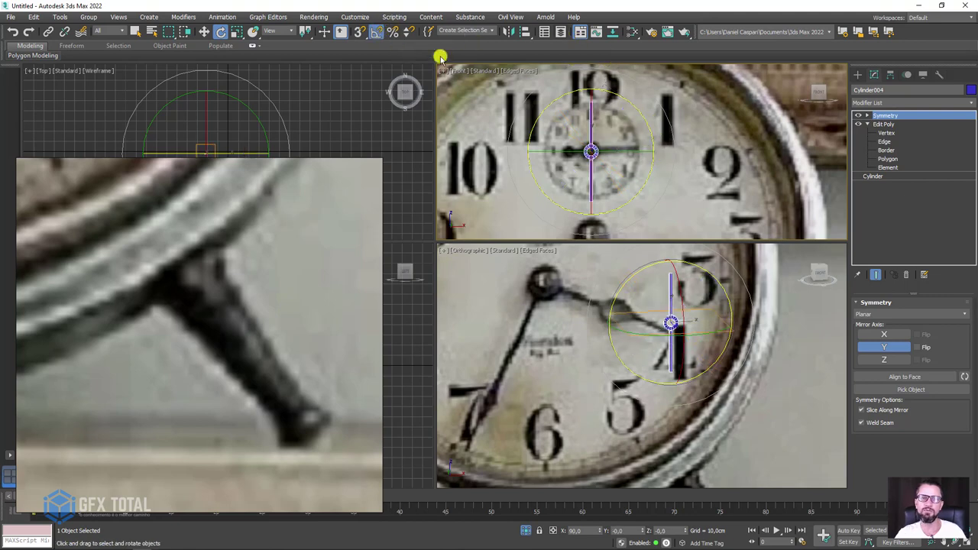
{"action": "left_click_drag", "start_coordinate": [630, 107], "coordinate": [663, 145]}
At Edit Poly Vertex level, move the hand's end vertices along X to shorten it.
{"action": "left_click", "coordinate": [899, 132]}
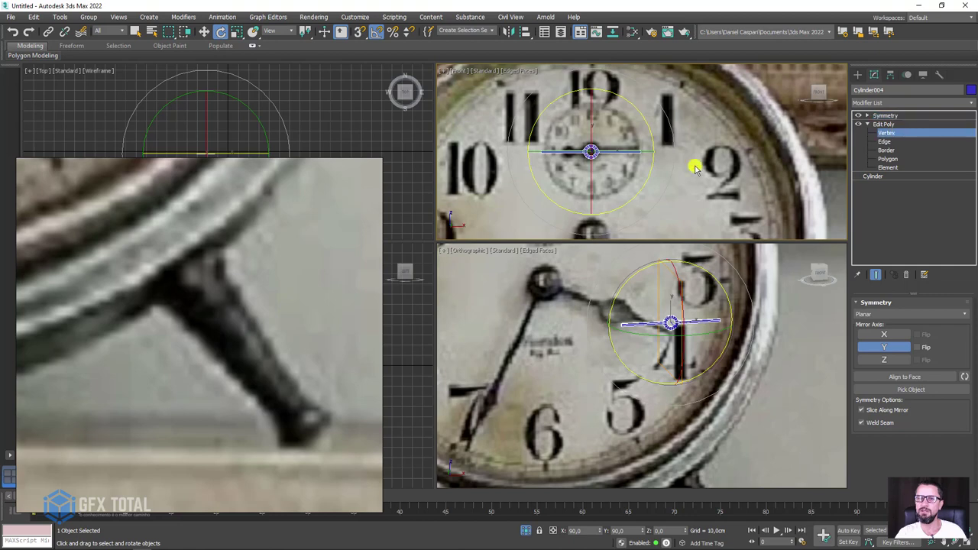
{"action": "scroll", "coordinate": [641, 160], "scroll_direction": "up", "scroll_amount": 4}
{"action": "key", "text": "w"}
{"action": "left_click_drag", "start_coordinate": [684, 147], "coordinate": [628, 145]}
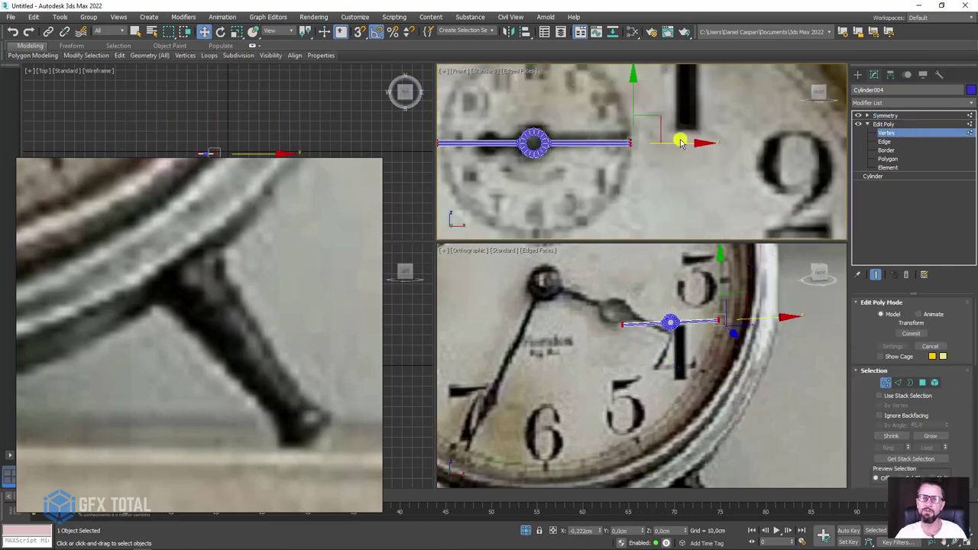
Check the hand's full mirrored result via Edit Poly and Symmetry, then open the Modifier List.
{"action": "middle_click_drag", "start_coordinate": [633, 148], "coordinate": [701, 160]}
{"action": "left_click", "coordinate": [898, 124]}
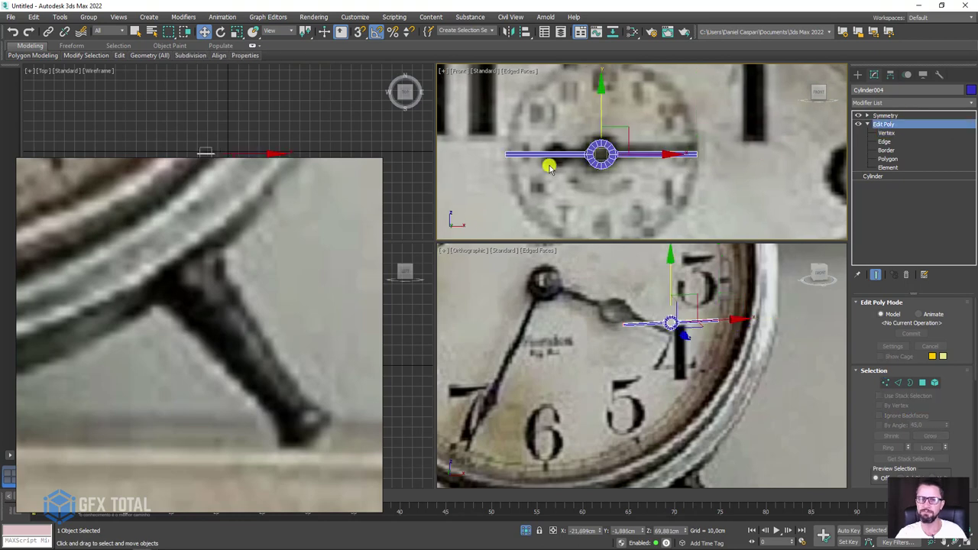
{"action": "scroll", "coordinate": [571, 158], "scroll_direction": "up", "scroll_amount": 1}
{"action": "scroll", "coordinate": [489, 157], "scroll_direction": "up", "scroll_amount": 1}
{"action": "scroll", "coordinate": [533, 155], "scroll_direction": "up", "scroll_amount": 1}
{"action": "middle_click_drag", "start_coordinate": [532, 155], "coordinate": [561, 135]}
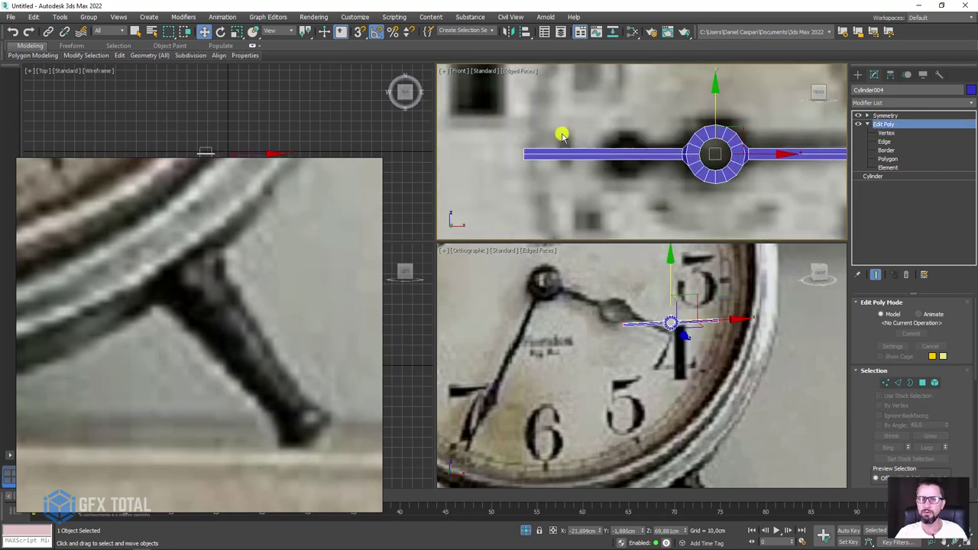
{"action": "scroll", "coordinate": [541, 156], "scroll_direction": "down", "scroll_amount": 2}
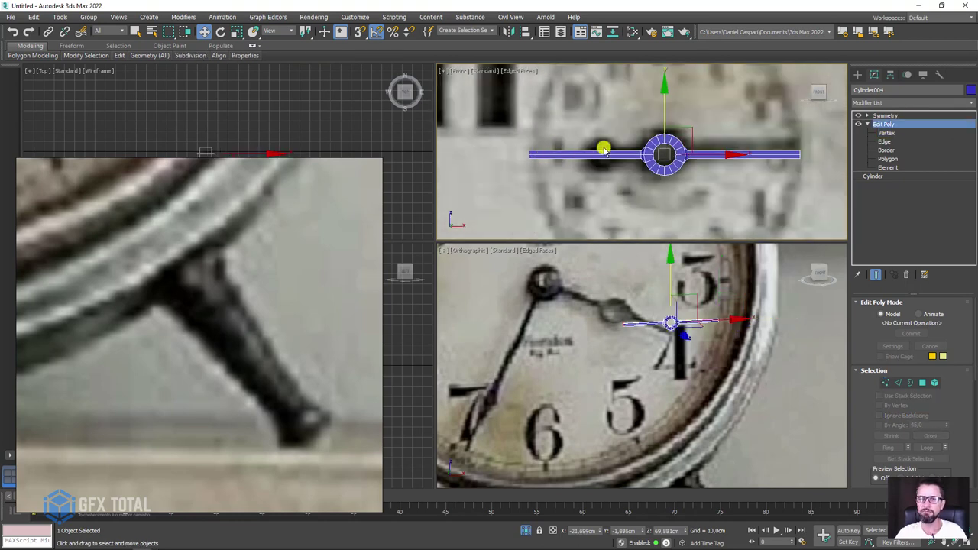
{"action": "left_click", "coordinate": [887, 133]}
{"action": "left_click", "coordinate": [886, 116]}
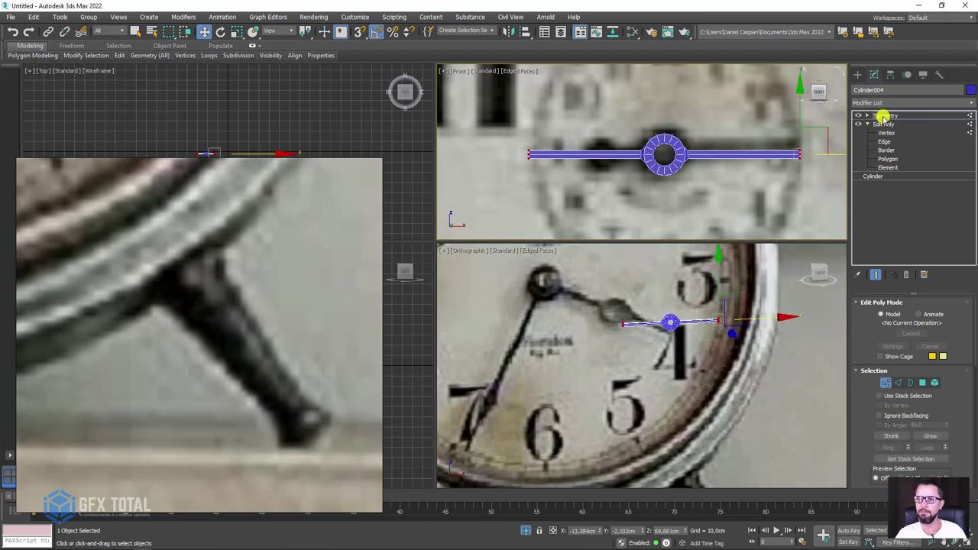
{"action": "left_click", "coordinate": [886, 123]}
{"action": "left_click", "coordinate": [951, 116]}
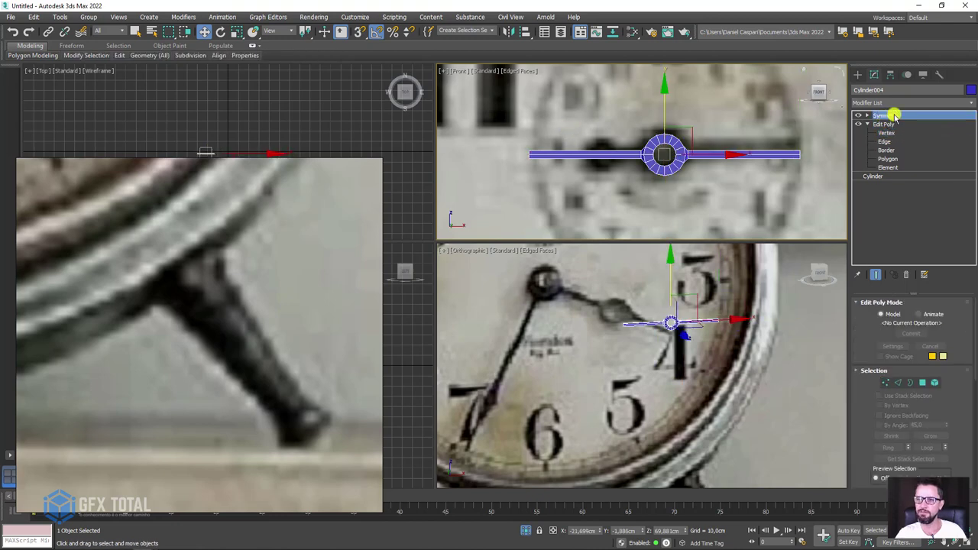
{"action": "left_click", "coordinate": [970, 102]}
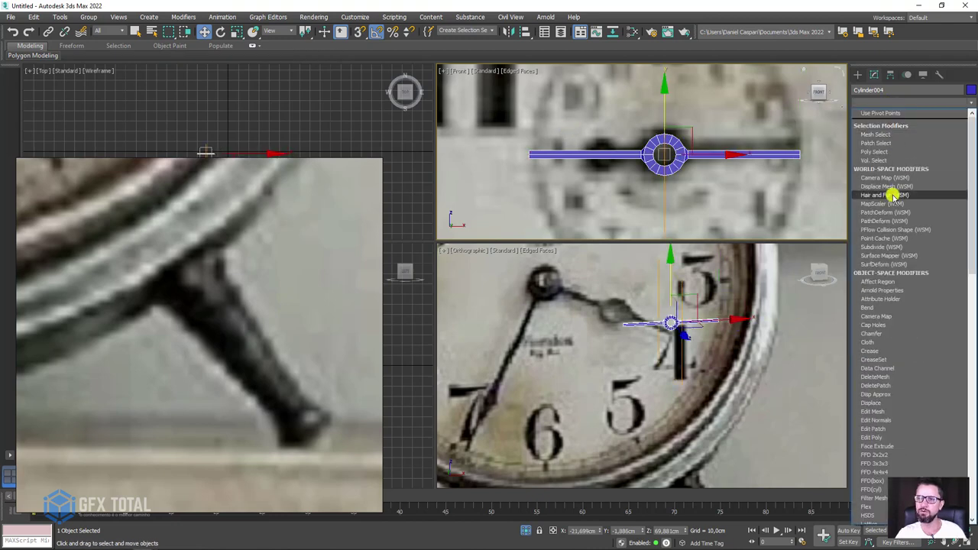
Add an Edit Poly modifier and pull the hand's left-end vertices right toward the ring.
{"action": "left_click", "coordinate": [878, 436]}
{"action": "left_click", "coordinate": [868, 115]}
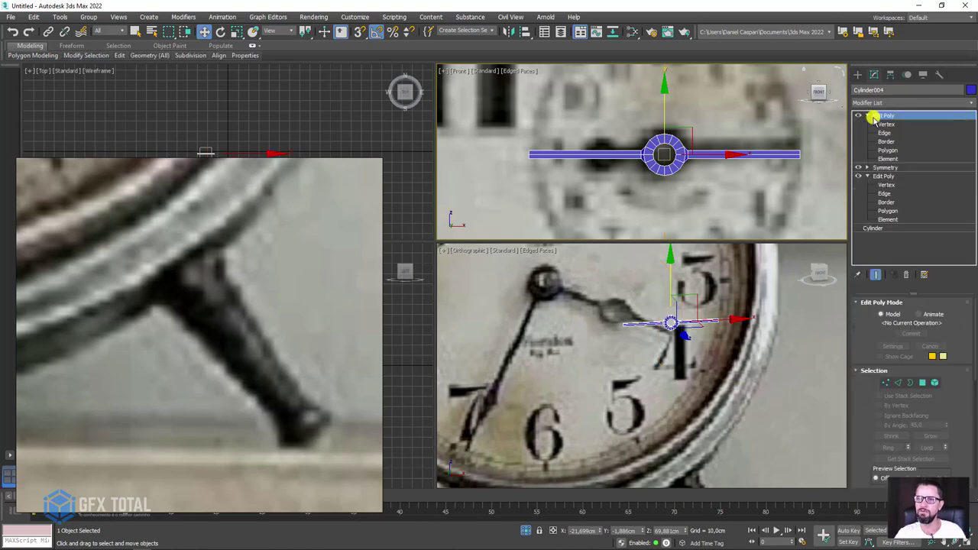
{"action": "left_click", "coordinate": [885, 124]}
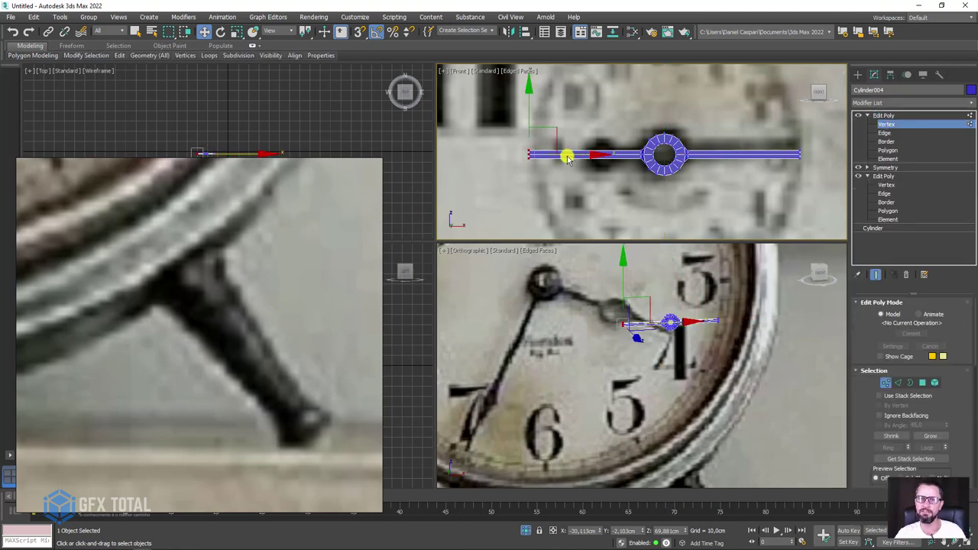
{"action": "left_click_drag", "start_coordinate": [567, 157], "coordinate": [637, 155]}
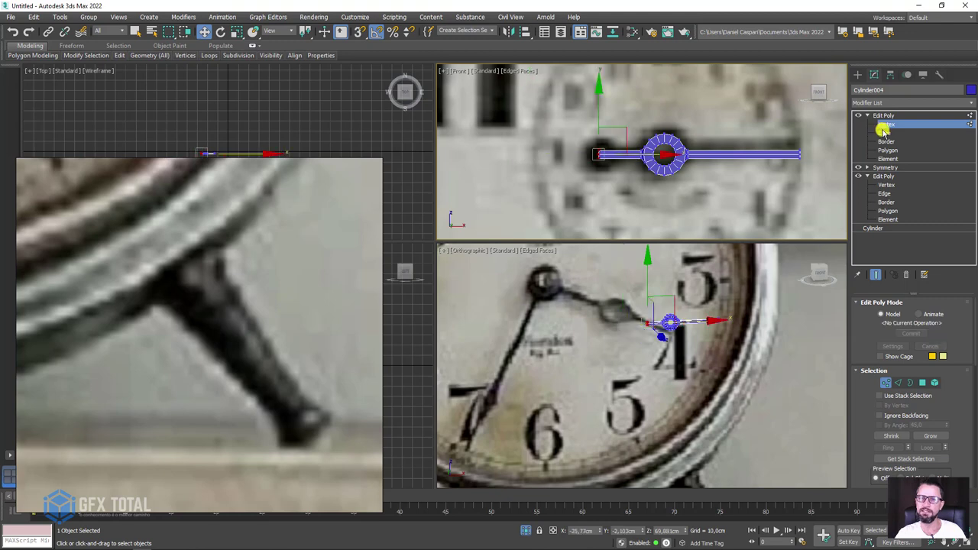
Add a second Symmetry modifier mirrored on Y to create the opposite ring.
{"action": "left_click", "coordinate": [930, 103]}
{"action": "left_click_drag", "start_coordinate": [970, 153], "coordinate": [970, 367]}
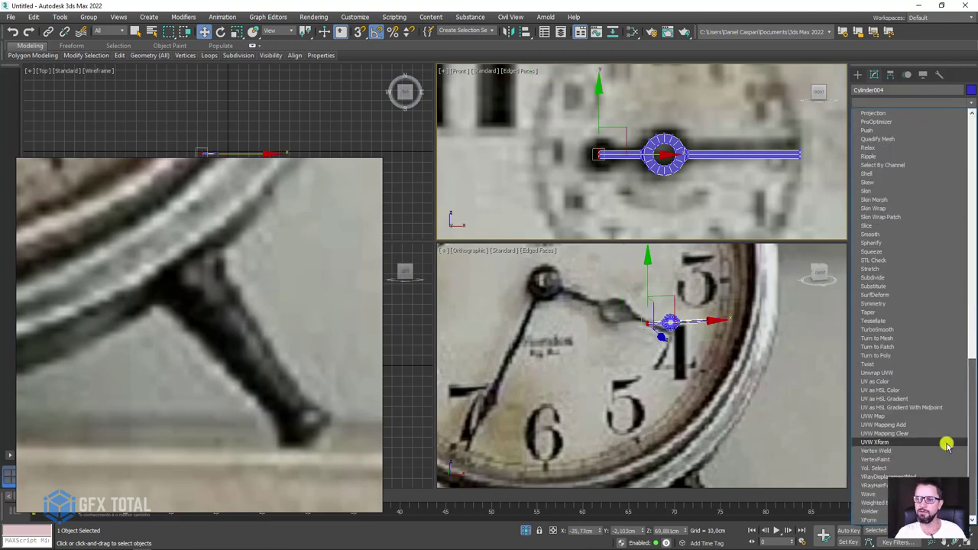
{"action": "left_click", "coordinate": [874, 303]}
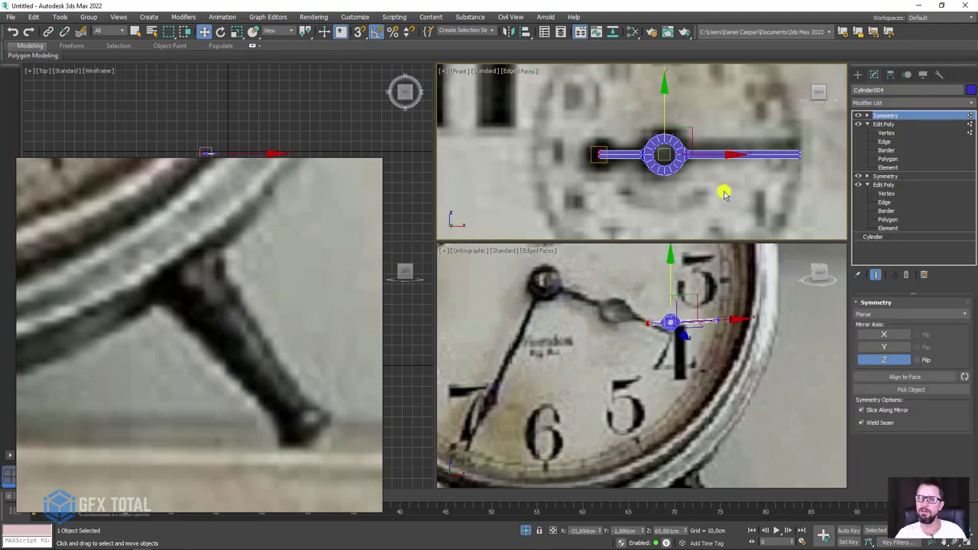
{"action": "left_click", "coordinate": [883, 348]}
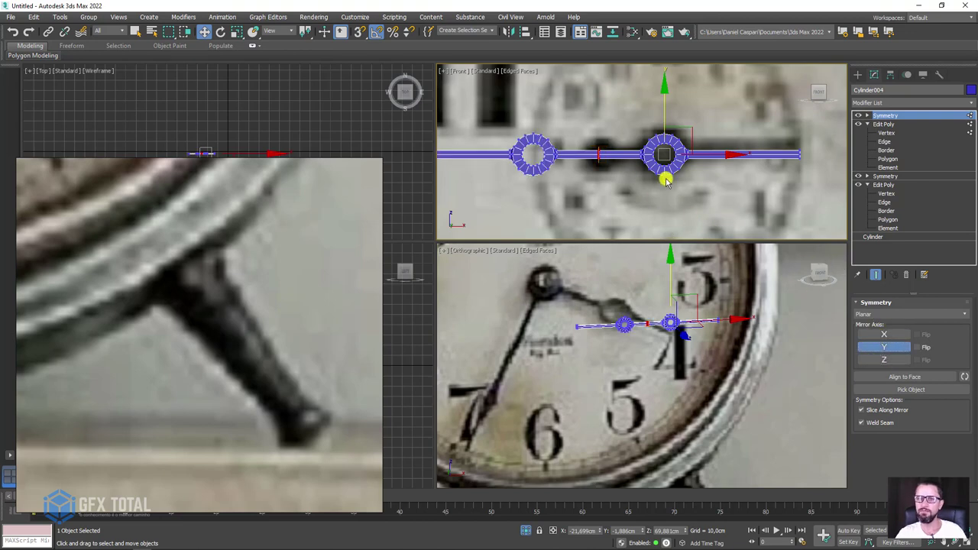
Convert Cylinder004 to an Editable Poly and switch to Polygon level.
{"action": "right_click", "coordinate": [678, 154]}
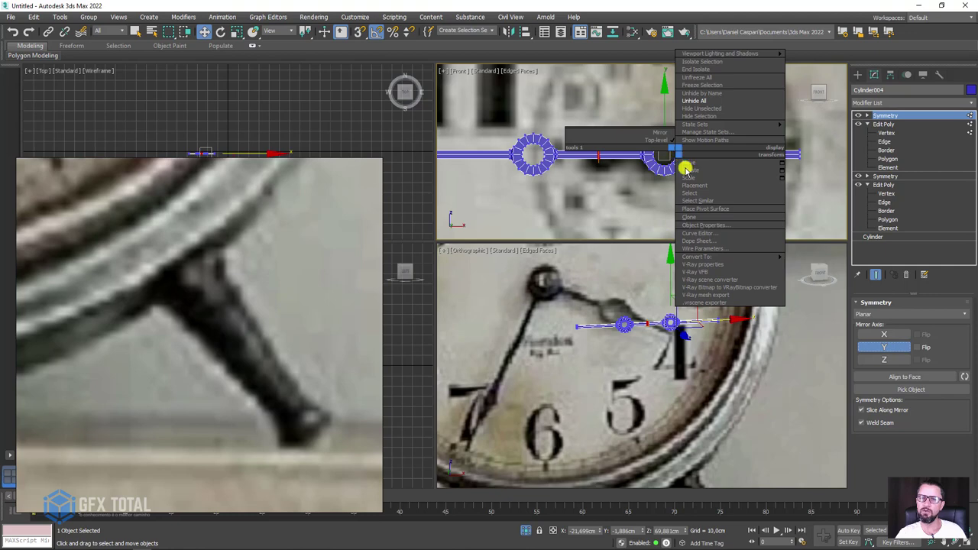
{"action": "mouse_move", "coordinate": [697, 256]}
{"action": "left_click", "coordinate": [817, 264]}
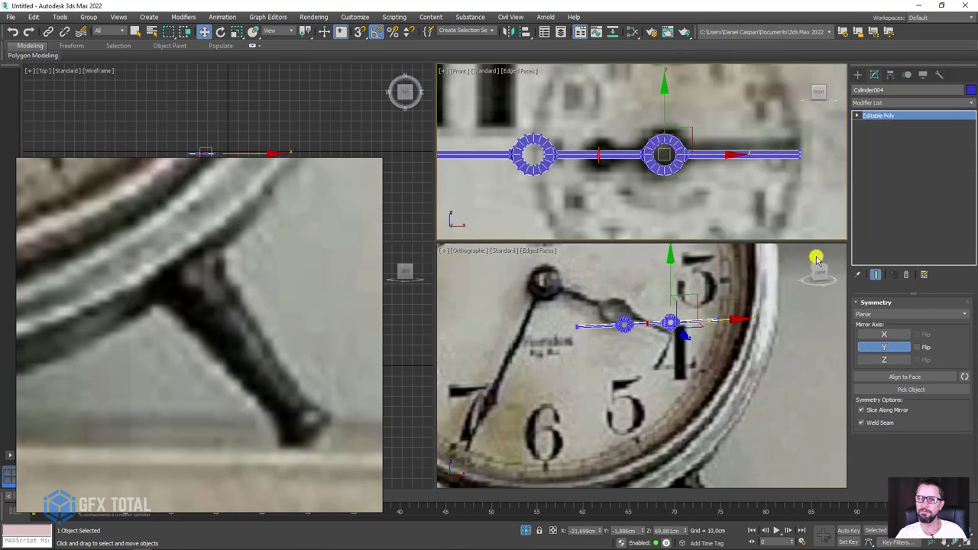
{"action": "left_click", "coordinate": [898, 314]}
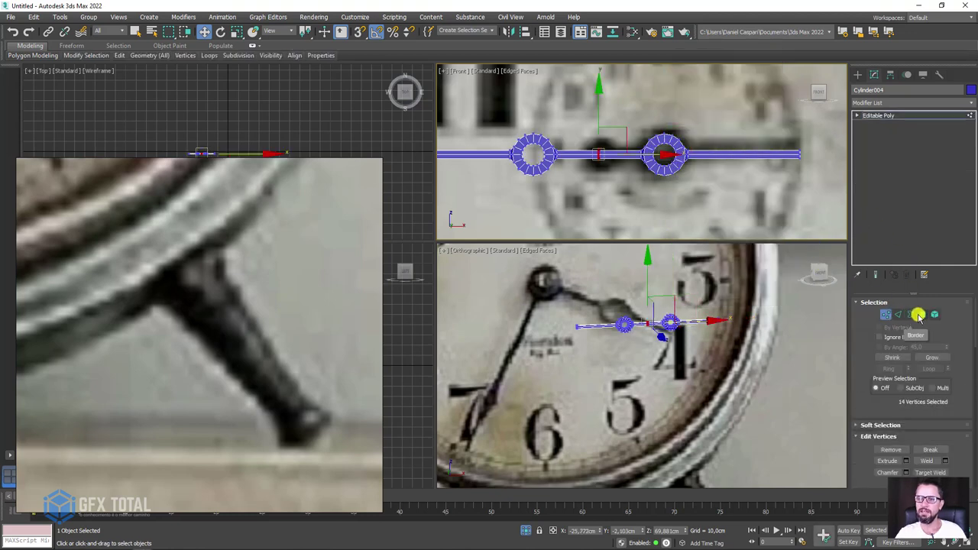
Delete the left bar polygons of Cylinder004, leaving the hub with one arm.
{"action": "left_click", "coordinate": [921, 314]}
{"action": "scroll", "coordinate": [581, 162], "scroll_direction": "down", "scroll_amount": 2}
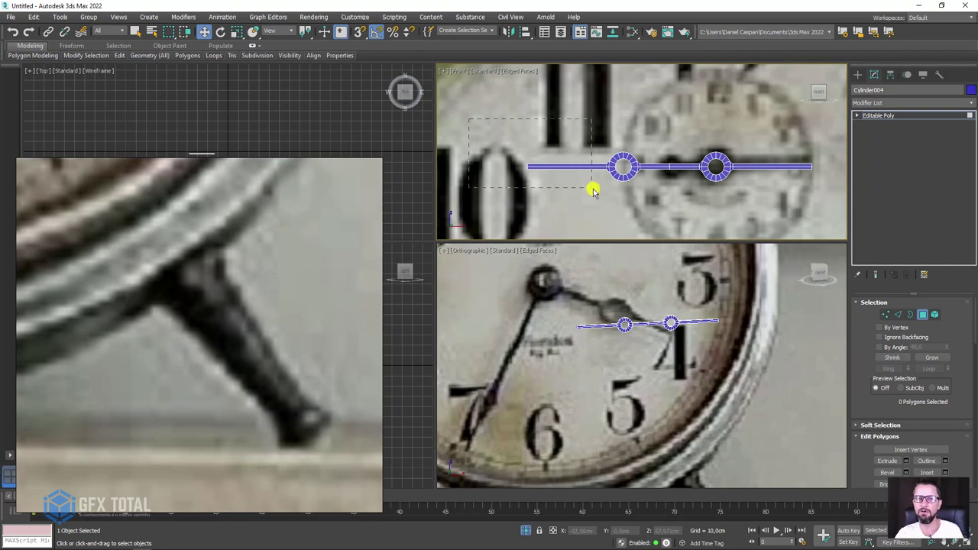
{"action": "left_click_drag", "start_coordinate": [609, 189], "coordinate": [608, 188]}
{"action": "scroll", "coordinate": [607, 171], "scroll_direction": "up", "scroll_amount": 2}
{"action": "scroll", "coordinate": [646, 171], "scroll_direction": "up", "scroll_amount": 3}
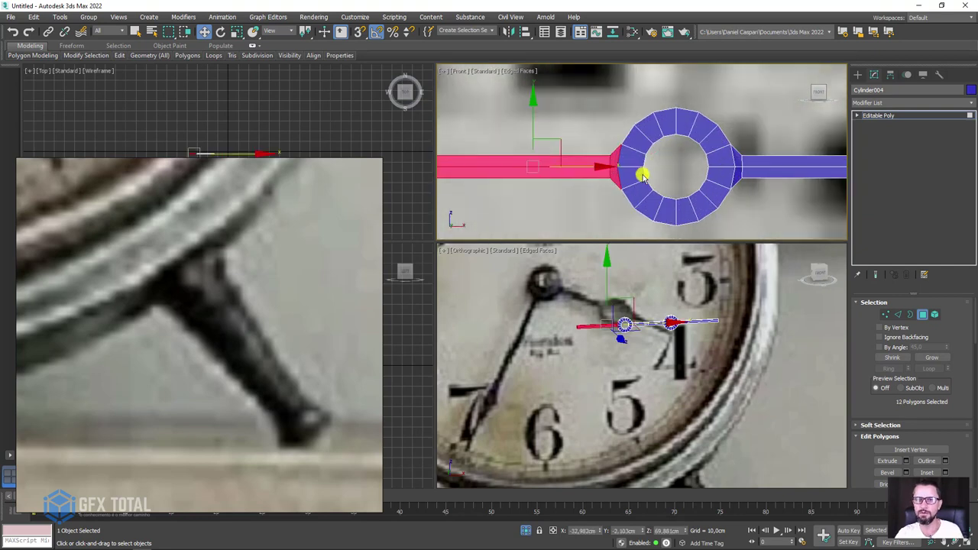
{"action": "key", "text": "Delete"}
At Edge level, orbit around the hand's ring to view its open side.
{"action": "left_click", "coordinate": [900, 314]}
{"action": "scroll", "coordinate": [629, 173], "scroll_direction": "up", "scroll_amount": 3}
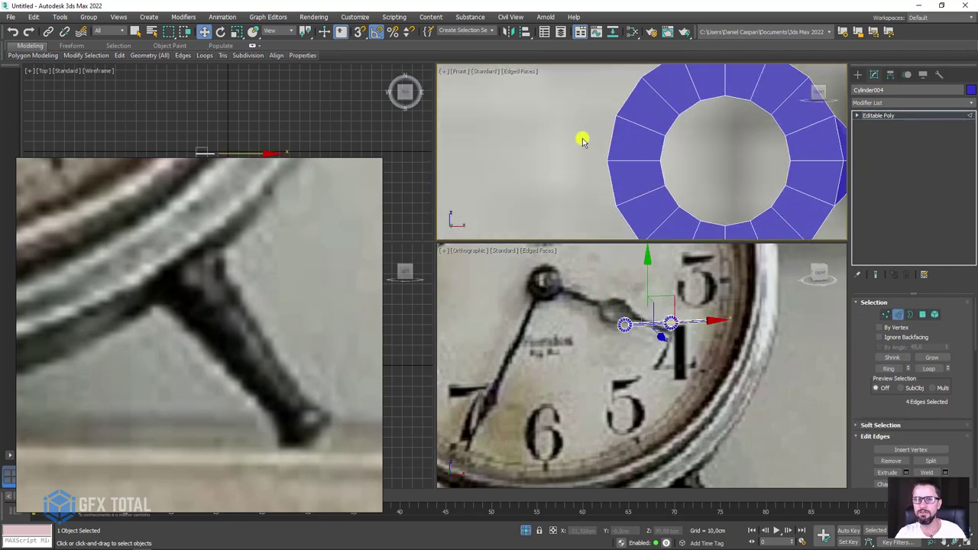
{"action": "mouse_move", "coordinate": [639, 188]}
{"action": "middle_mouse_down", "text": "alt"}
{"action": "mouse_move", "coordinate": [698, 196]}
{"action": "mouse_move", "coordinate": [768, 254]}
{"action": "middle_mouse_up", "text": "alt"}
{"action": "scroll", "coordinate": [876, 481], "scroll_direction": "down", "scroll_amount": 3}
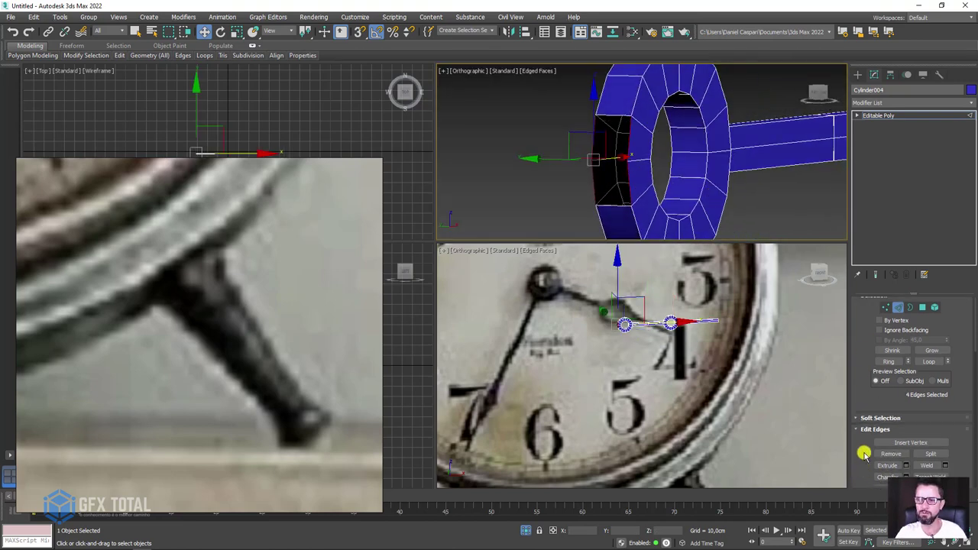
{"action": "middle_click_drag", "start_coordinate": [703, 216], "coordinate": [658, 194], "text": "alt"}
{"action": "scroll", "coordinate": [687, 153], "scroll_direction": "down", "scroll_amount": 3}
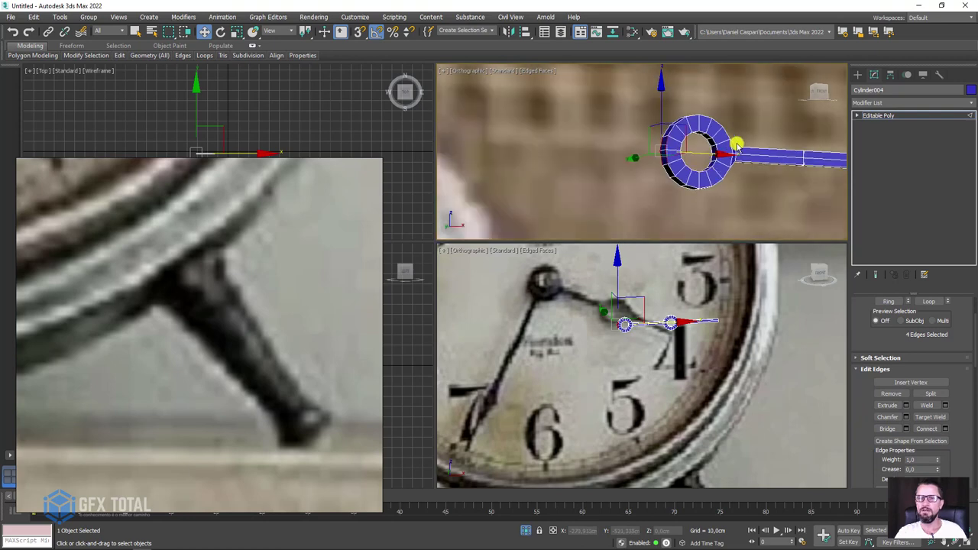
{"action": "scroll", "coordinate": [693, 152], "scroll_direction": "up", "scroll_amount": 4}
{"action": "middle_click_drag", "start_coordinate": [762, 168], "coordinate": [686, 130], "text": "alt"}
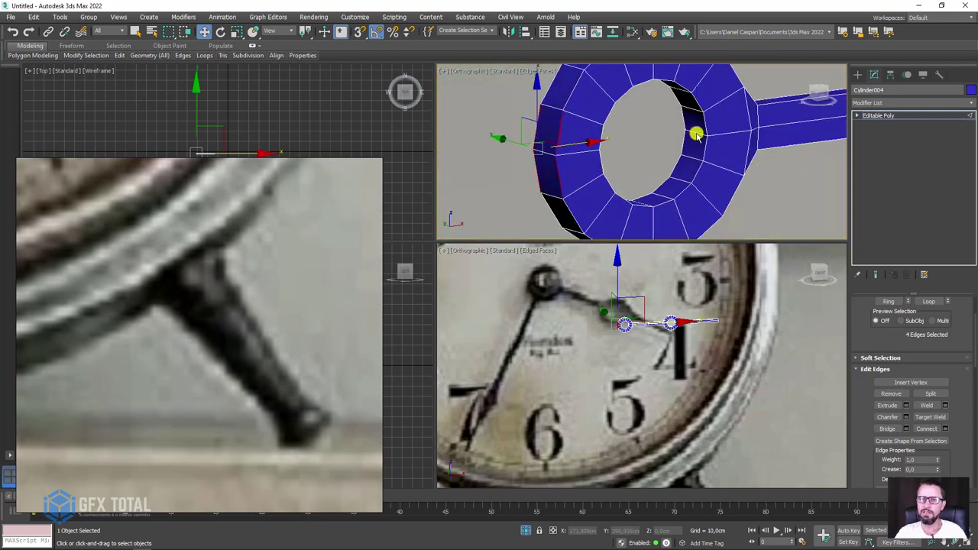
Pick an edge on the ring's open side, clear it, and expand Editable Poly.
{"action": "left_click", "coordinate": [695, 134]}
{"action": "scroll", "coordinate": [878, 343], "scroll_direction": "up", "scroll_amount": 2}
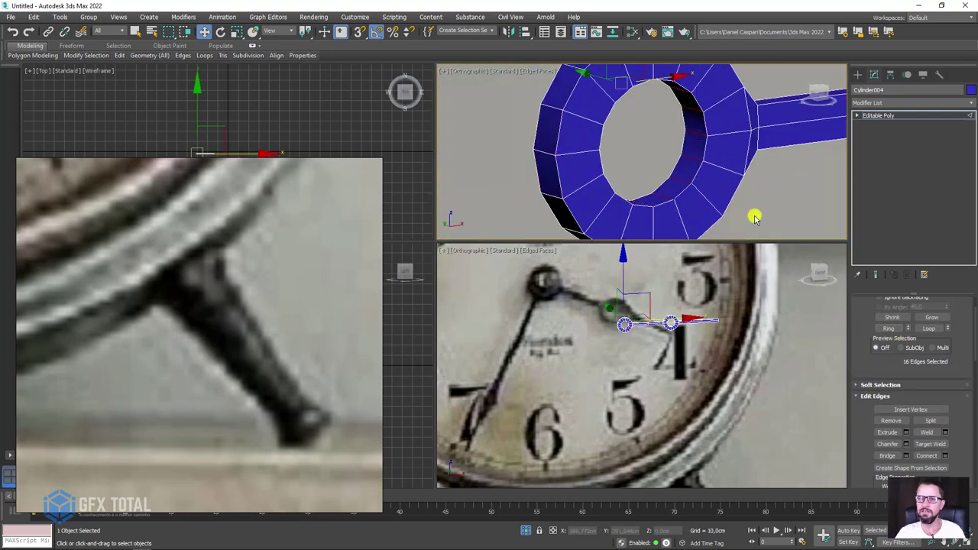
{"action": "left_click", "coordinate": [771, 190]}
{"action": "left_click", "coordinate": [857, 116]}
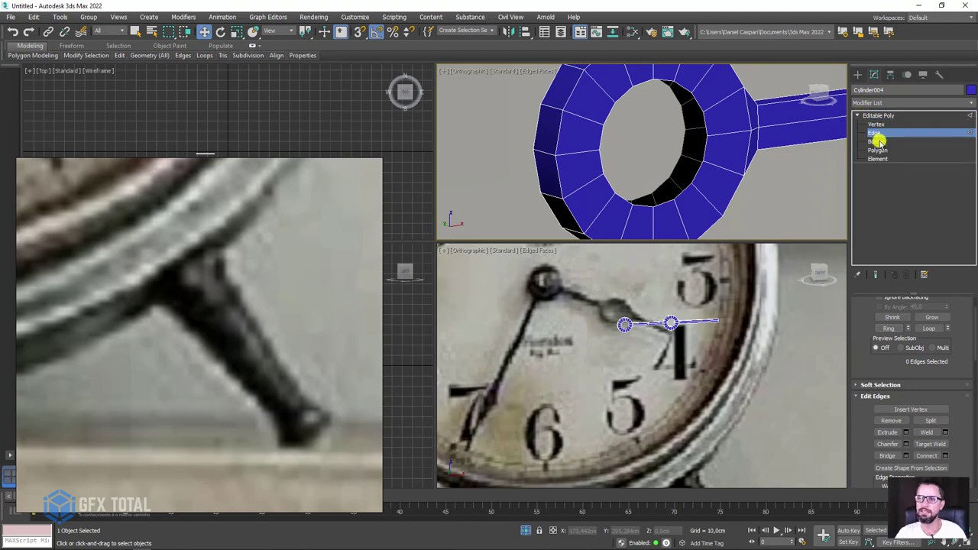
Select the hub's inner open border, scale it toward the centre, then undo.
{"action": "left_click", "coordinate": [877, 142]}
{"action": "left_click", "coordinate": [709, 152]}
{"action": "middle_click_drag", "start_coordinate": [708, 163], "coordinate": [655, 148], "text": "alt"}
{"action": "key", "text": "e"}
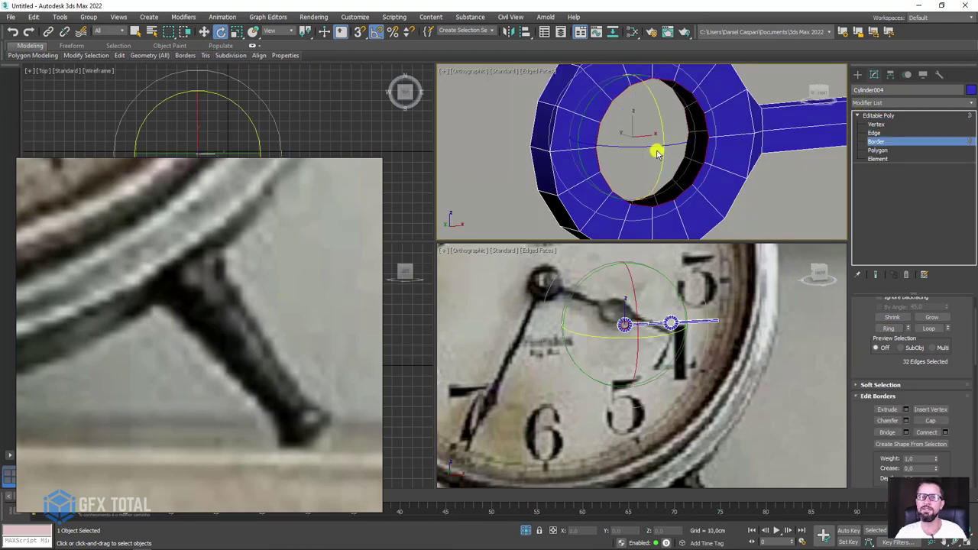
{"action": "key", "text": "r"}
{"action": "left_click_drag", "start_coordinate": [650, 155], "coordinate": [655, 188]}
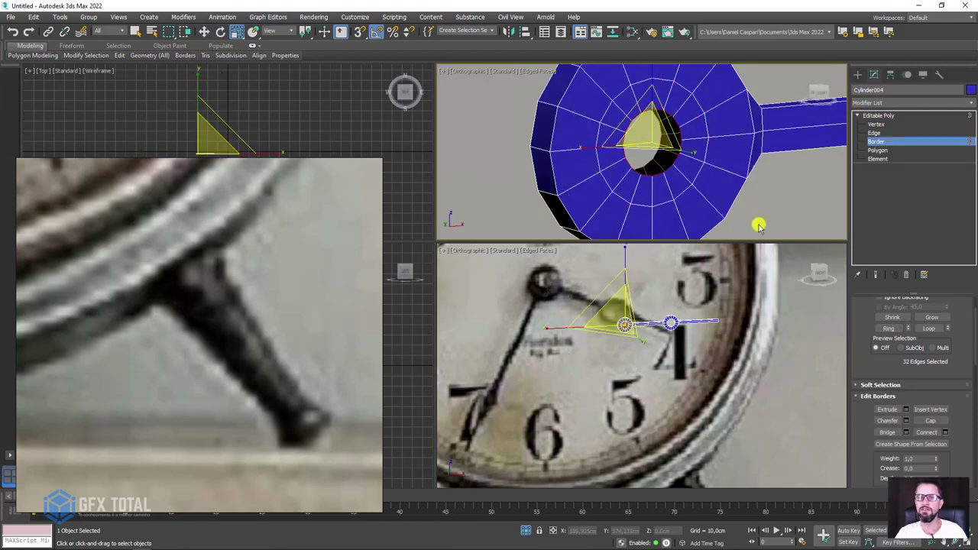
{"action": "middle_click_drag", "start_coordinate": [758, 225], "coordinate": [744, 194], "text": "alt"}
{"action": "key", "text": "ctrl+z"}
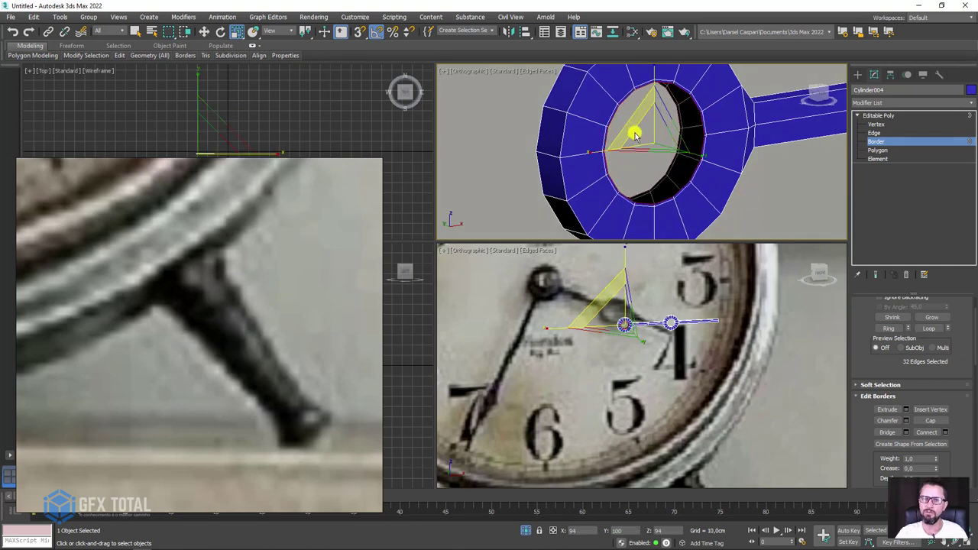
Shrink the hub's hole again and test Collapse on the border, undoing the collapse.
{"action": "left_click_drag", "start_coordinate": [634, 134], "coordinate": [655, 165]}
{"action": "middle_click_drag", "start_coordinate": [655, 166], "coordinate": [703, 174], "text": "alt"}
{"action": "scroll", "coordinate": [888, 377], "scroll_direction": "down", "scroll_amount": 5}
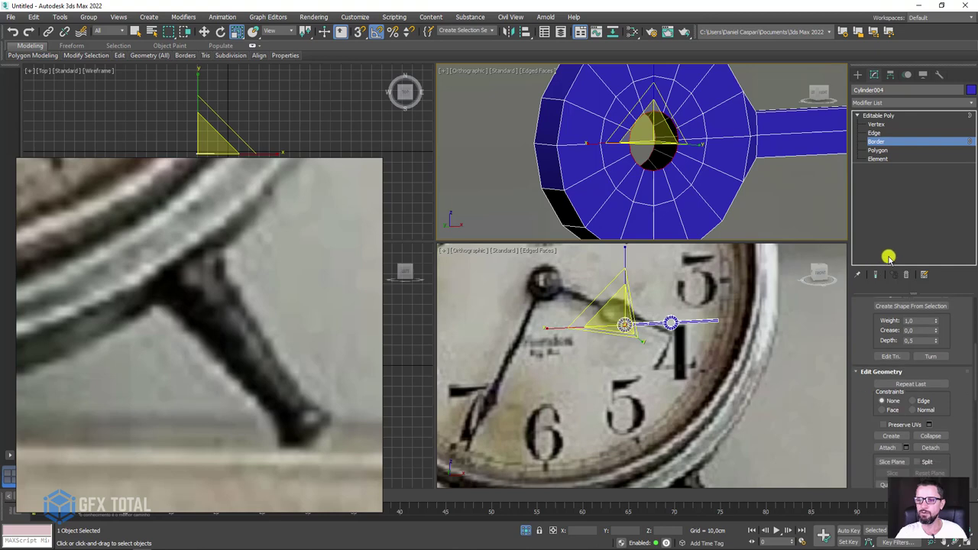
{"action": "left_click", "coordinate": [929, 433]}
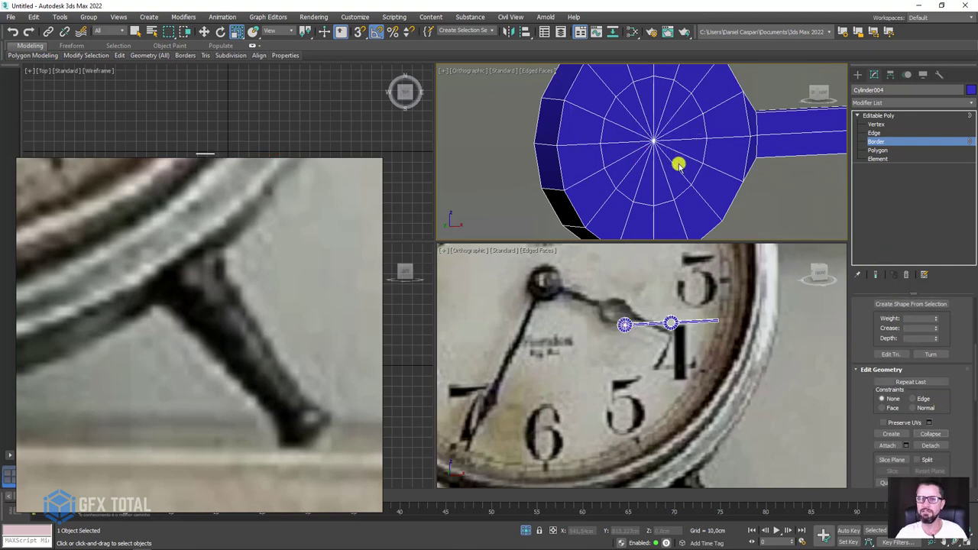
{"action": "key", "text": "ctrl+z"}
{"action": "scroll", "coordinate": [947, 367], "scroll_direction": "up", "scroll_amount": 3}
{"action": "scroll", "coordinate": [955, 397], "scroll_direction": "up", "scroll_amount": 2}
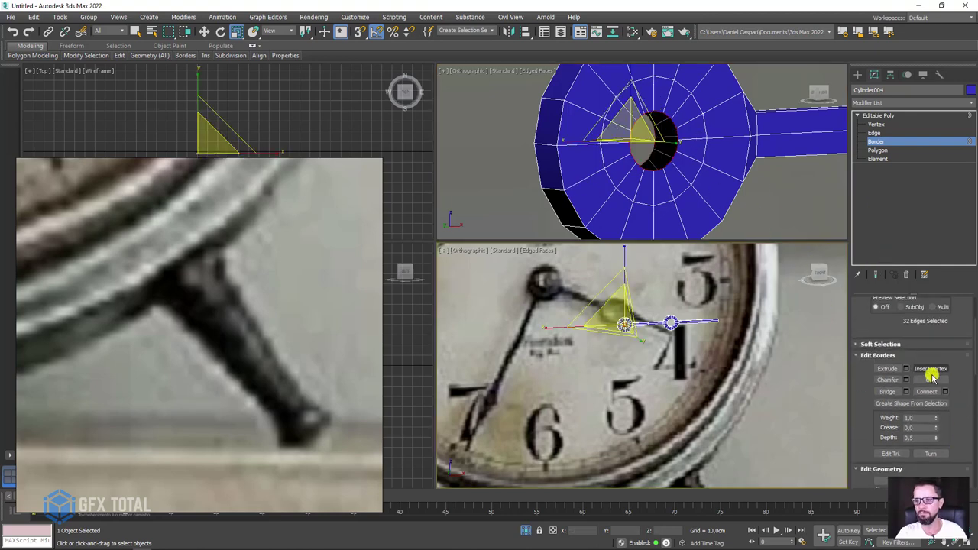
Region-select the first edge loops across the bar and remove them.
{"action": "left_click", "coordinate": [889, 115]}
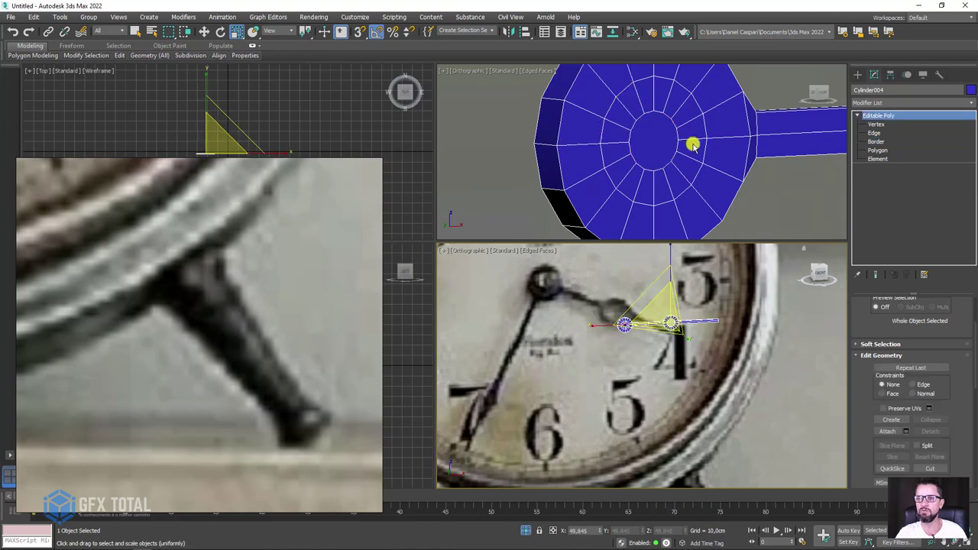
{"action": "scroll", "coordinate": [690, 144], "scroll_direction": "down", "scroll_amount": 3}
{"action": "scroll", "coordinate": [581, 184], "scroll_direction": "up", "scroll_amount": 3}
{"action": "scroll", "coordinate": [602, 168], "scroll_direction": "down", "scroll_amount": 1}
{"action": "scroll", "coordinate": [602, 168], "scroll_direction": "down", "scroll_amount": 2}
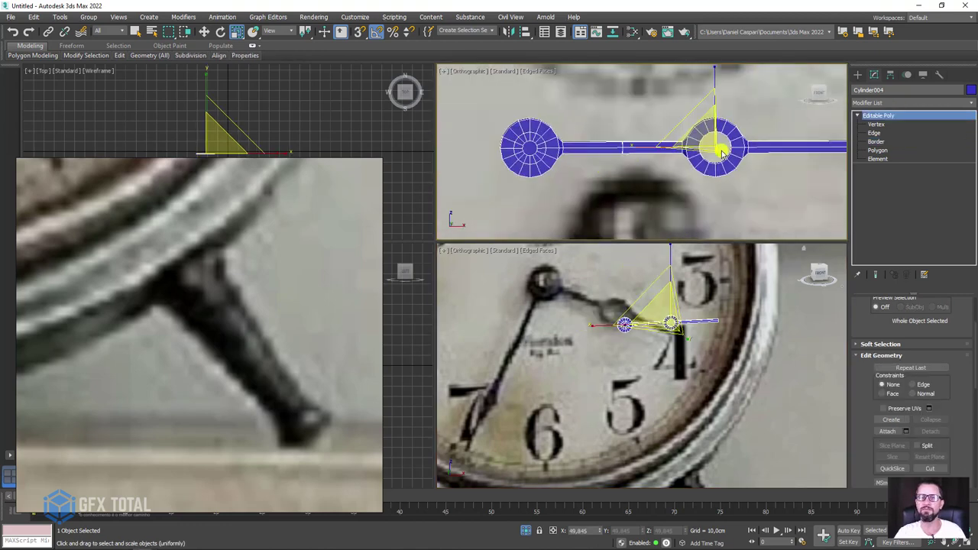
{"action": "left_click", "coordinate": [874, 125]}
{"action": "key", "text": "z"}
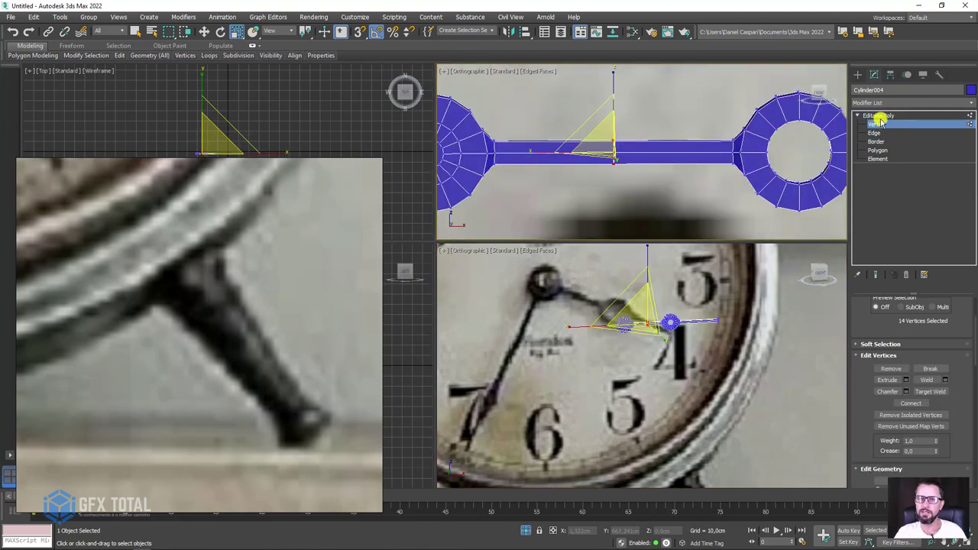
{"action": "left_click", "coordinate": [875, 133]}
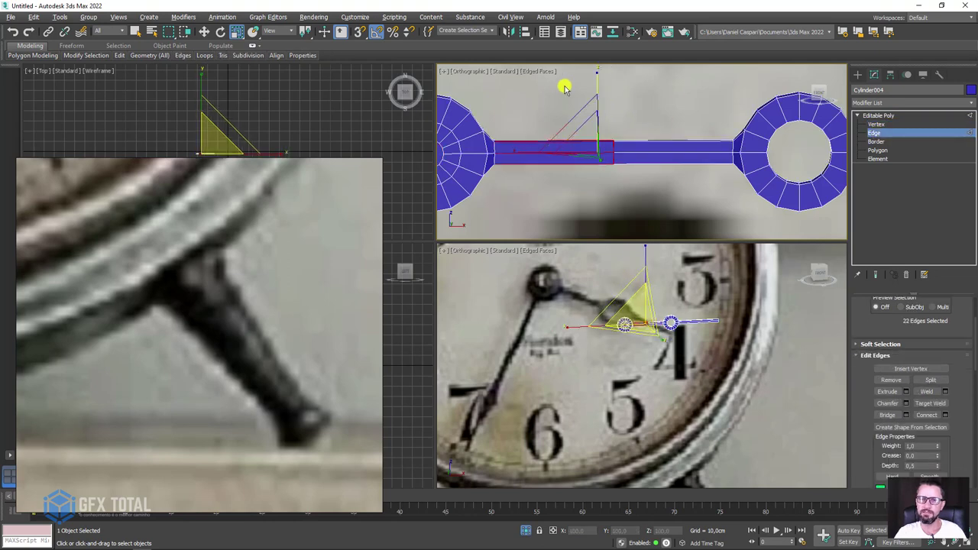
{"action": "left_click_drag", "start_coordinate": [553, 100], "coordinate": [518, 205]}
{"action": "scroll", "coordinate": [585, 149], "scroll_direction": "up", "scroll_amount": 2}
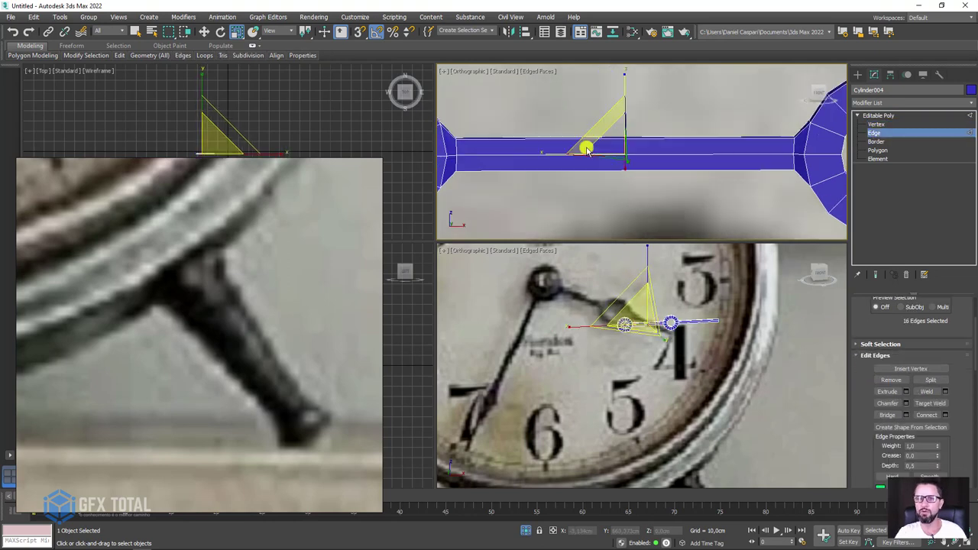
{"action": "scroll", "coordinate": [585, 148], "scroll_direction": "up", "scroll_amount": 3}
{"action": "left_click", "coordinate": [888, 379]}
Select the remaining cross edges on the bar and remove them too.
{"action": "scroll", "coordinate": [665, 153], "scroll_direction": "down", "scroll_amount": 3}
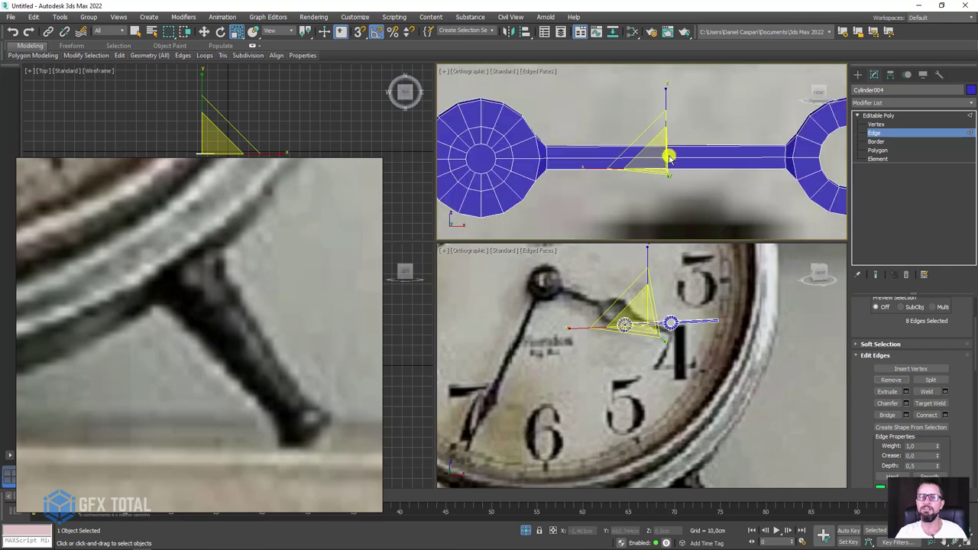
{"action": "middle_click_drag", "start_coordinate": [665, 153], "coordinate": [691, 177], "text": "alt"}
{"action": "scroll", "coordinate": [679, 170], "scroll_direction": "up", "scroll_amount": 3}
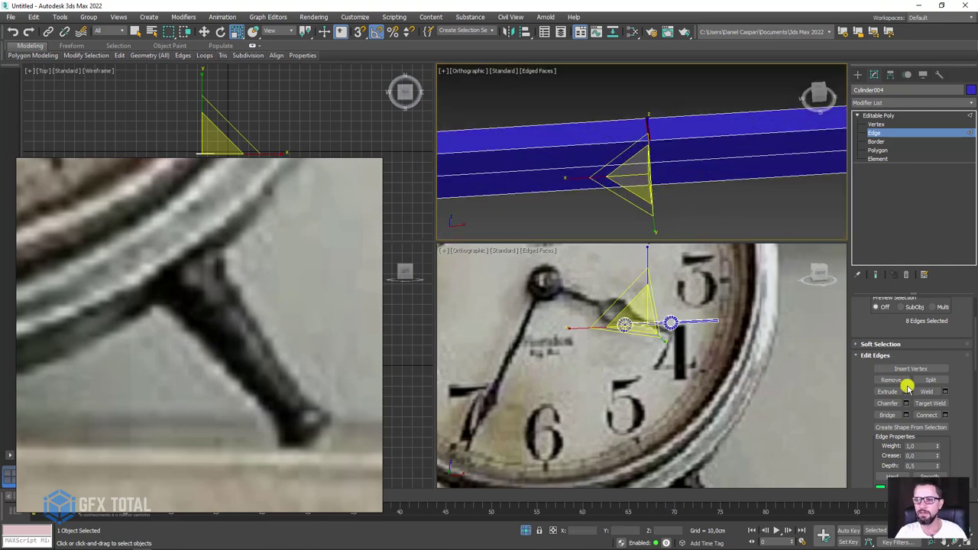
{"action": "scroll", "coordinate": [649, 145], "scroll_direction": "up", "scroll_amount": 2}
{"action": "mouse_move", "coordinate": [649, 144]}
{"action": "middle_mouse_down", "text": "alt"}
{"action": "mouse_move", "coordinate": [648, 132]}
{"action": "mouse_move", "coordinate": [672, 147]}
{"action": "mouse_move", "coordinate": [805, 125]}
{"action": "middle_mouse_up", "text": "alt"}
{"action": "scroll", "coordinate": [652, 130], "scroll_direction": "up", "scroll_amount": 2}
{"action": "scroll", "coordinate": [768, 222], "scroll_direction": "down", "scroll_amount": 2}
{"action": "middle_click_drag", "start_coordinate": [769, 223], "coordinate": [764, 165], "text": "alt"}
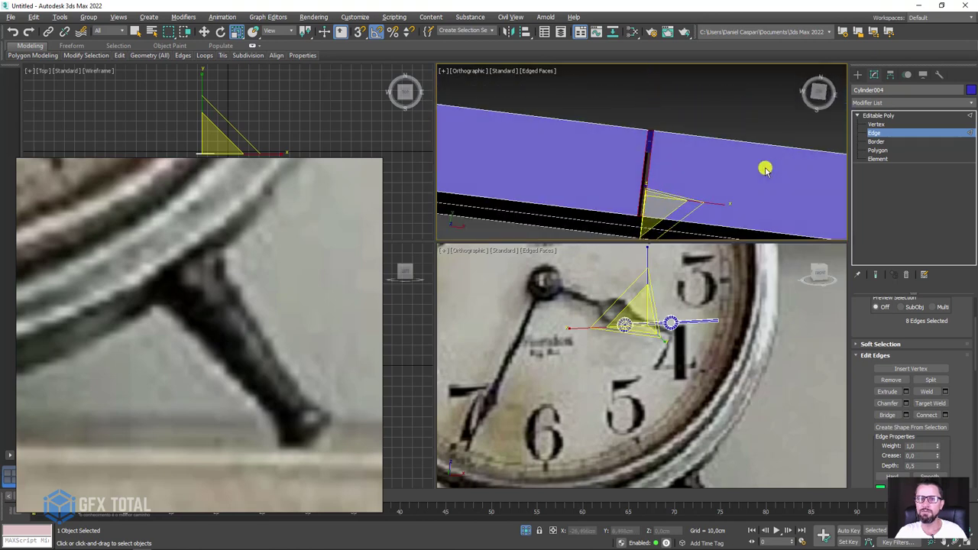
{"action": "left_click", "coordinate": [876, 142]}
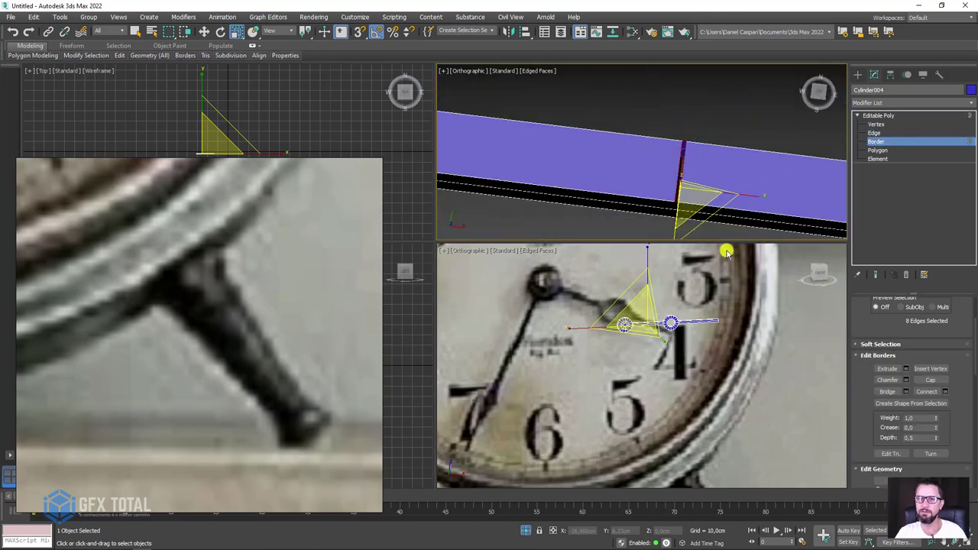
{"action": "left_click", "coordinate": [744, 132]}
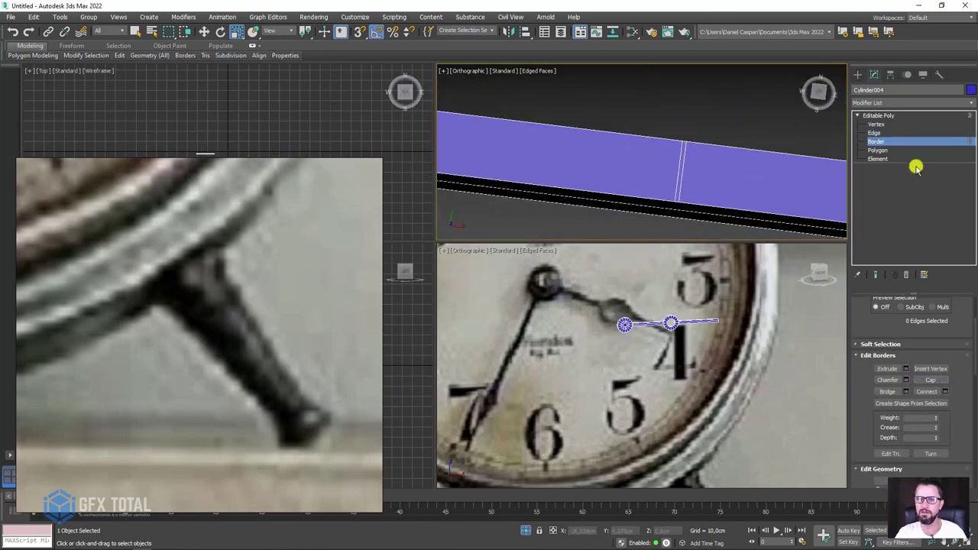
{"action": "left_click", "coordinate": [876, 133]}
{"action": "left_click", "coordinate": [748, 126]}
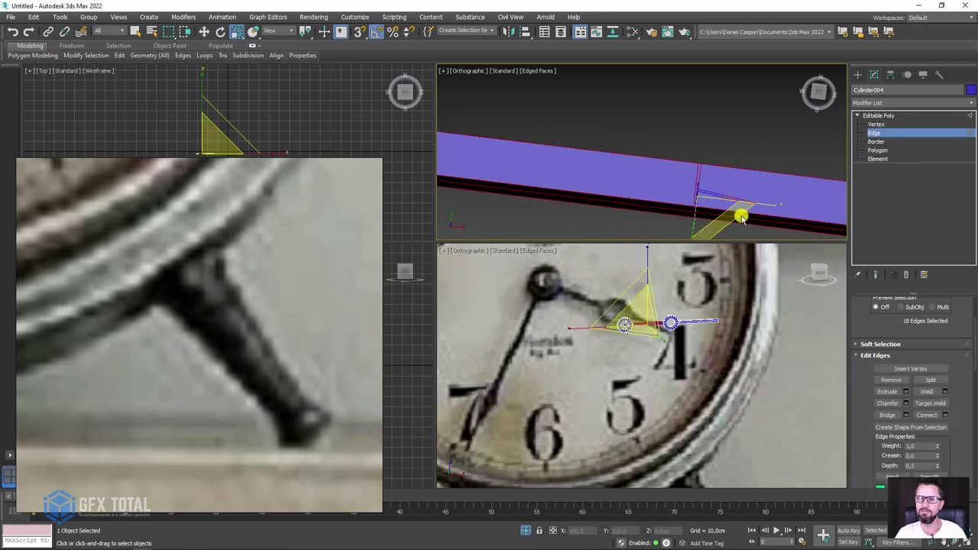
{"action": "mouse_move", "coordinate": [742, 214]}
{"action": "middle_mouse_down", "text": "alt"}
{"action": "mouse_move", "coordinate": [799, 219]}
{"action": "mouse_move", "coordinate": [755, 150]}
{"action": "middle_mouse_up", "text": "alt"}
{"action": "left_click_drag", "start_coordinate": [719, 67], "coordinate": [594, 158]}
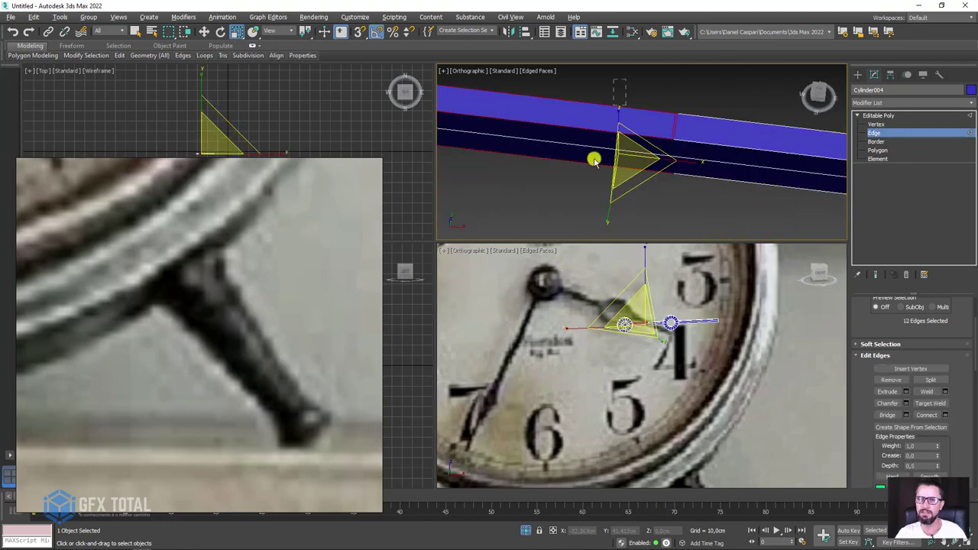
{"action": "scroll", "coordinate": [674, 142], "scroll_direction": "up", "scroll_amount": 3}
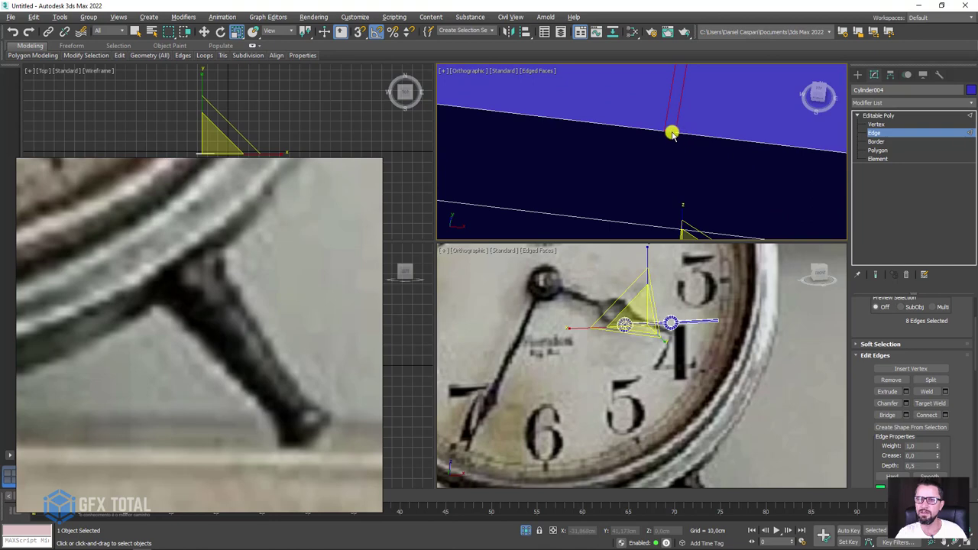
{"action": "left_click", "coordinate": [891, 380]}
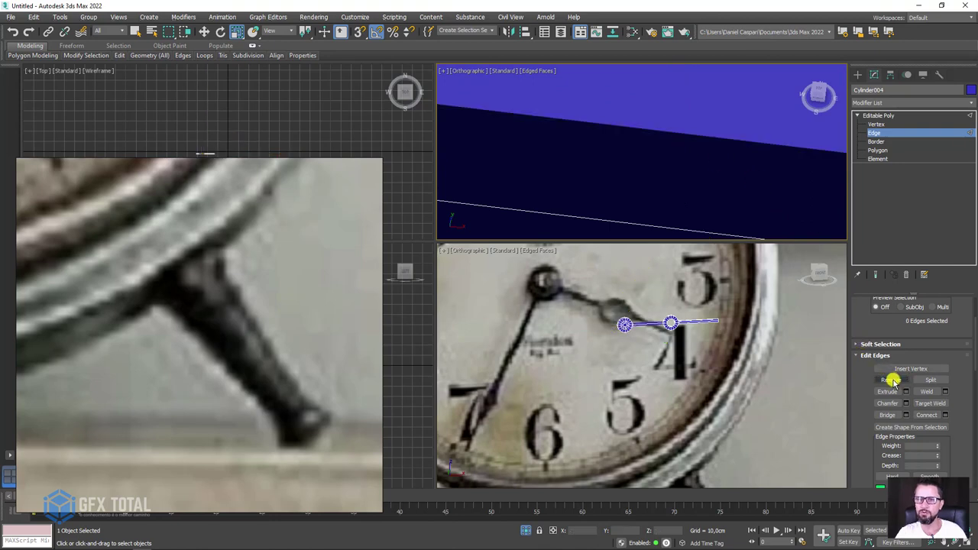
Go to Vertex level and view the hub face-on with the ring.
{"action": "scroll", "coordinate": [720, 172], "scroll_direction": "down", "scroll_amount": 2}
{"action": "scroll", "coordinate": [714, 190], "scroll_direction": "down", "scroll_amount": 3}
{"action": "mouse_move", "coordinate": [714, 190]}
{"action": "middle_mouse_down", "text": "alt"}
{"action": "mouse_move", "coordinate": [670, 142]}
{"action": "mouse_move", "coordinate": [692, 131]}
{"action": "middle_mouse_up", "text": "alt"}
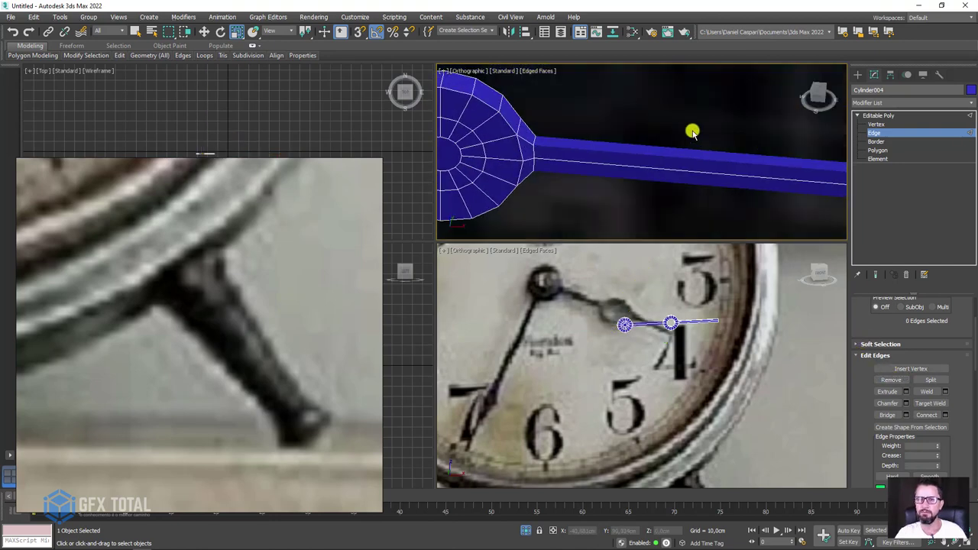
{"action": "left_click", "coordinate": [890, 123]}
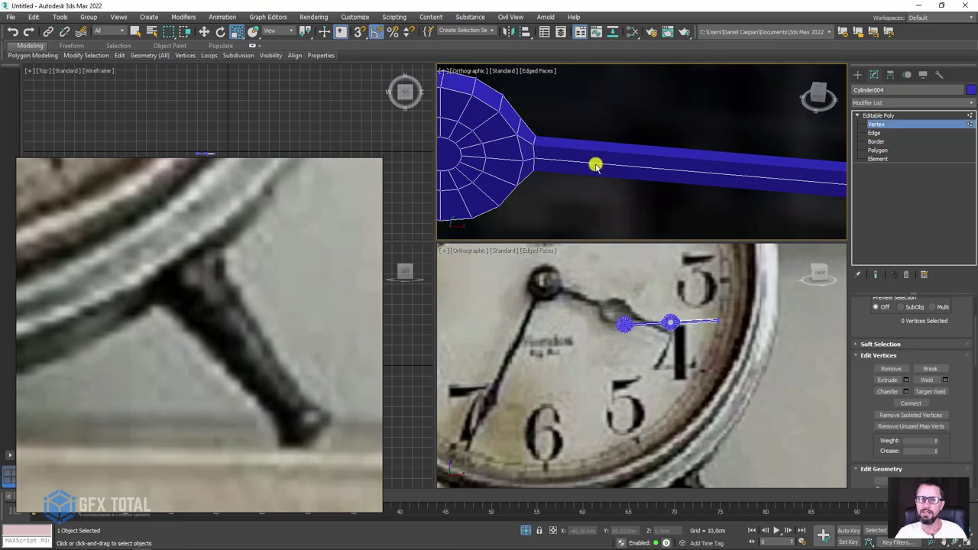
{"action": "middle_click_drag", "start_coordinate": [595, 165], "coordinate": [685, 142], "text": "alt"}
Delete the two polygons forming the bar between hub and ring.
{"action": "left_click", "coordinate": [878, 149]}
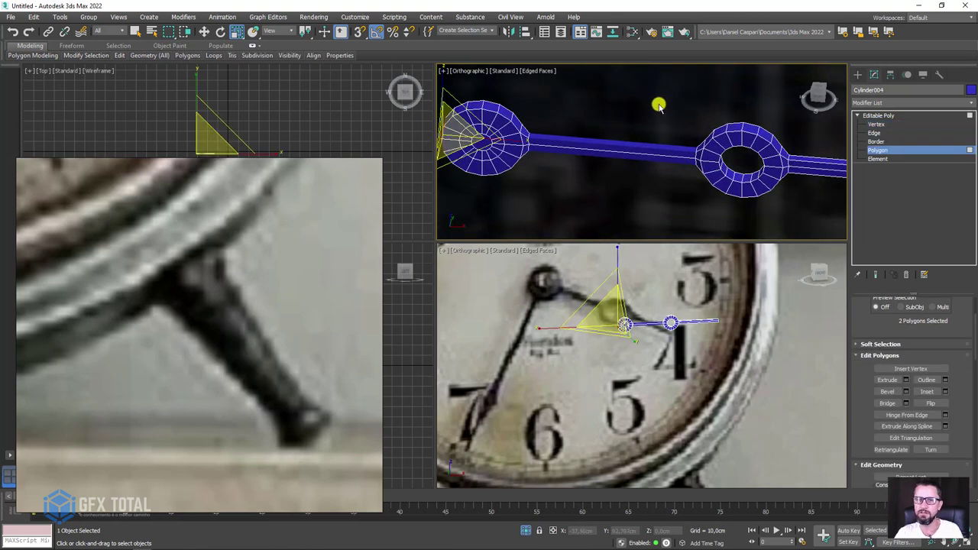
{"action": "left_click_drag", "start_coordinate": [657, 100], "coordinate": [584, 211]}
{"action": "key", "text": "Delete"}
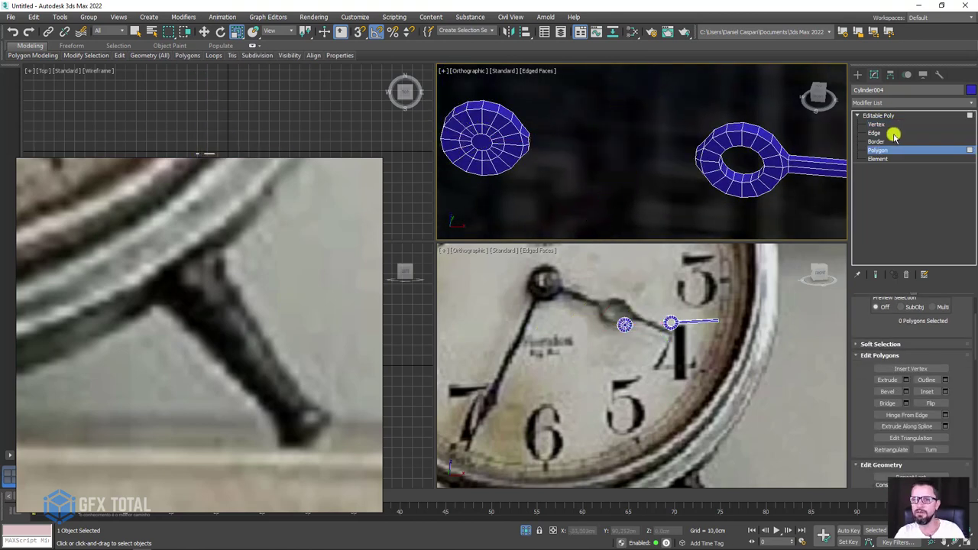
Bridge the two open borders into a new straight bar, then select all hub vertices.
{"action": "left_click", "coordinate": [875, 141]}
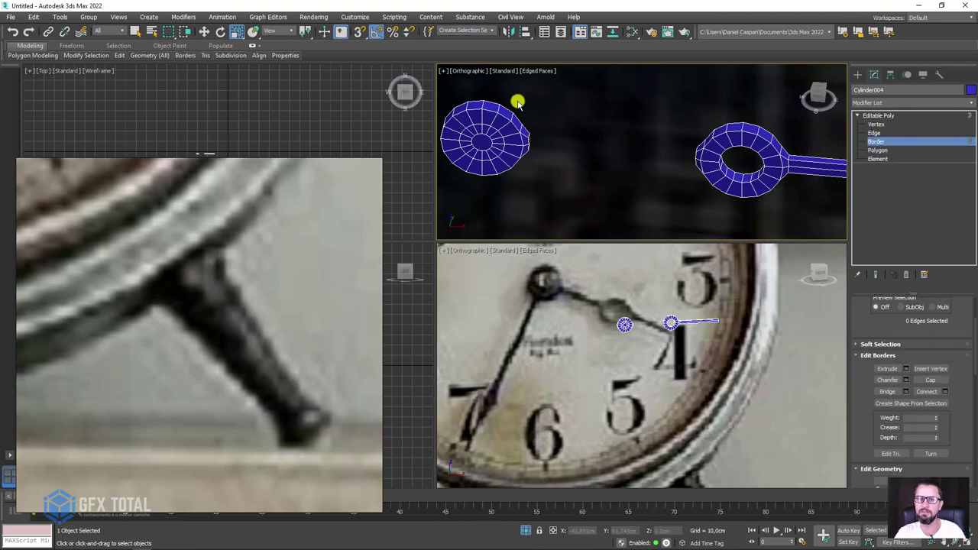
{"action": "left_click_drag", "start_coordinate": [683, 191], "coordinate": [678, 180]}
{"action": "middle_click_drag", "start_coordinate": [677, 179], "coordinate": [740, 186], "text": "alt"}
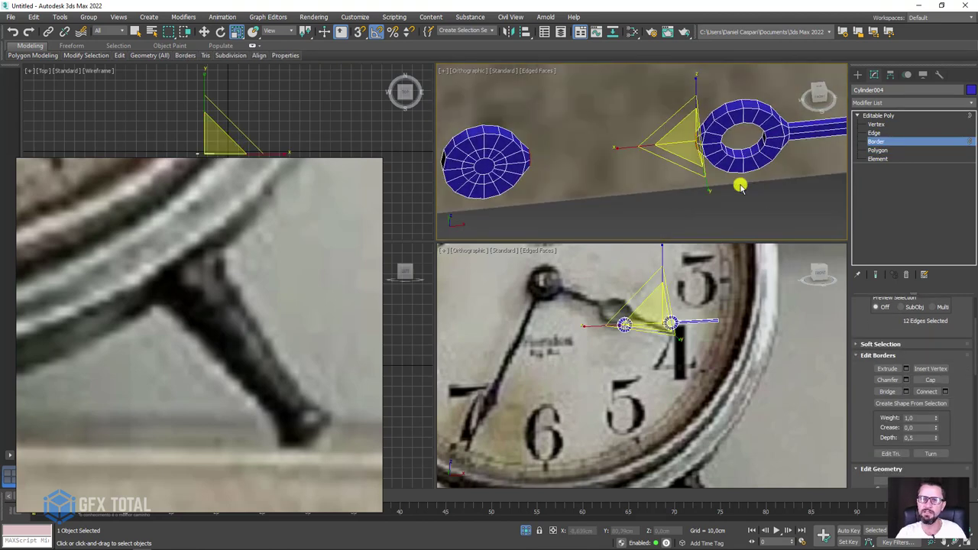
{"action": "left_click", "coordinate": [887, 391]}
{"action": "middle_click_drag", "start_coordinate": [714, 233], "coordinate": [683, 171], "text": "alt"}
{"action": "key", "text": "shift+z"}
{"action": "key", "text": "shift+z"}
{"action": "key", "text": "shift+z"}
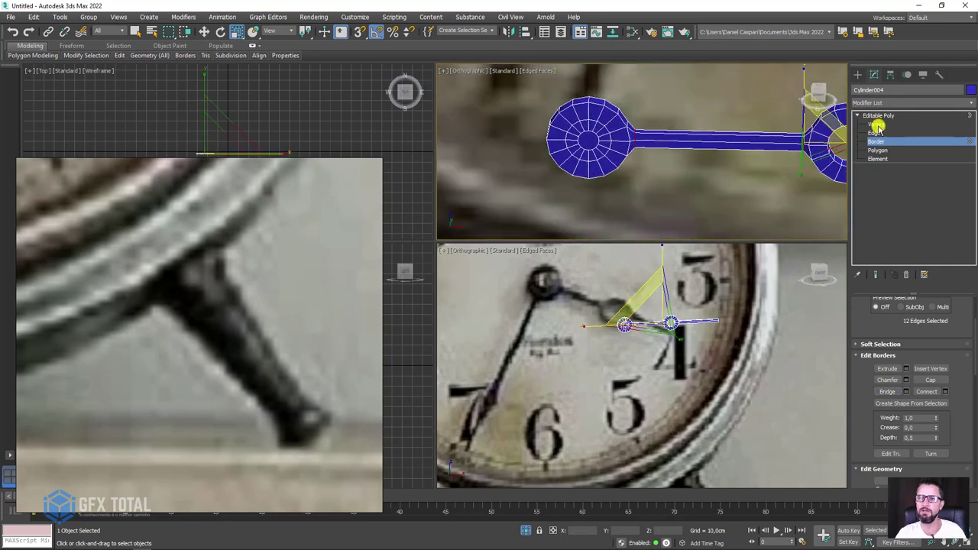
{"action": "left_click", "coordinate": [875, 124]}
{"action": "left_click_drag", "start_coordinate": [536, 96], "coordinate": [641, 183]}
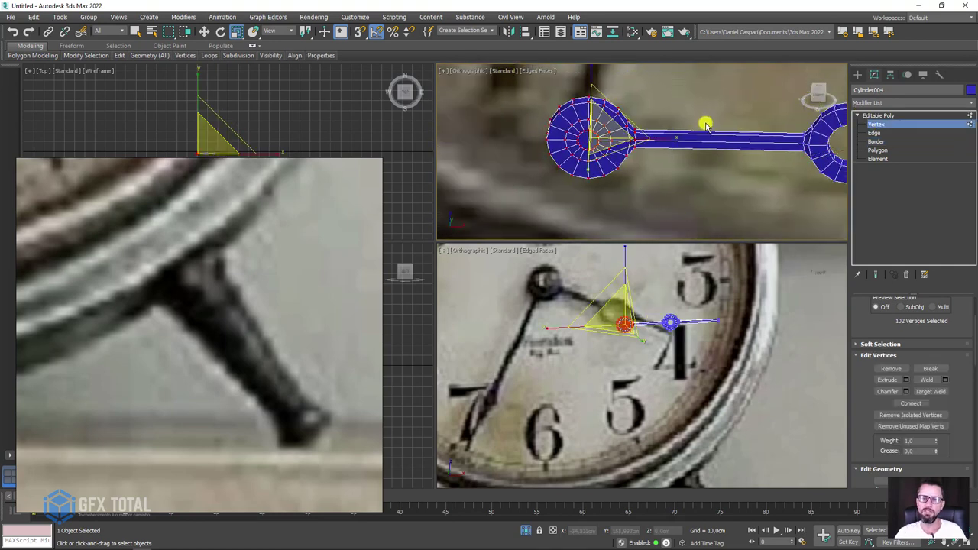
In the Front view, move the selected ring vertices right along the bar.
{"action": "scroll", "coordinate": [655, 332], "scroll_direction": "down", "scroll_amount": 4}
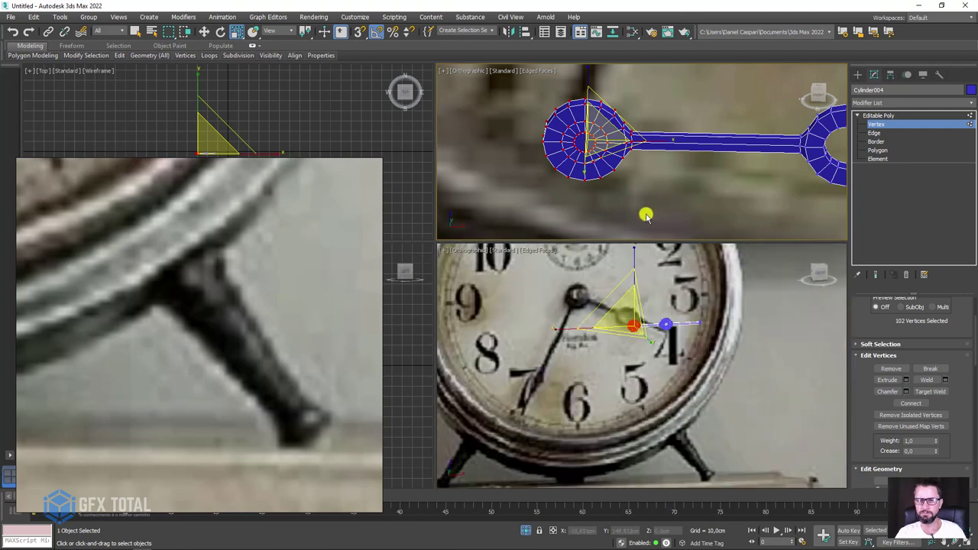
{"action": "key", "text": "f"}
{"action": "scroll", "coordinate": [657, 316], "scroll_direction": "down", "scroll_amount": 3}
{"action": "scroll", "coordinate": [662, 321], "scroll_direction": "down", "scroll_amount": 4}
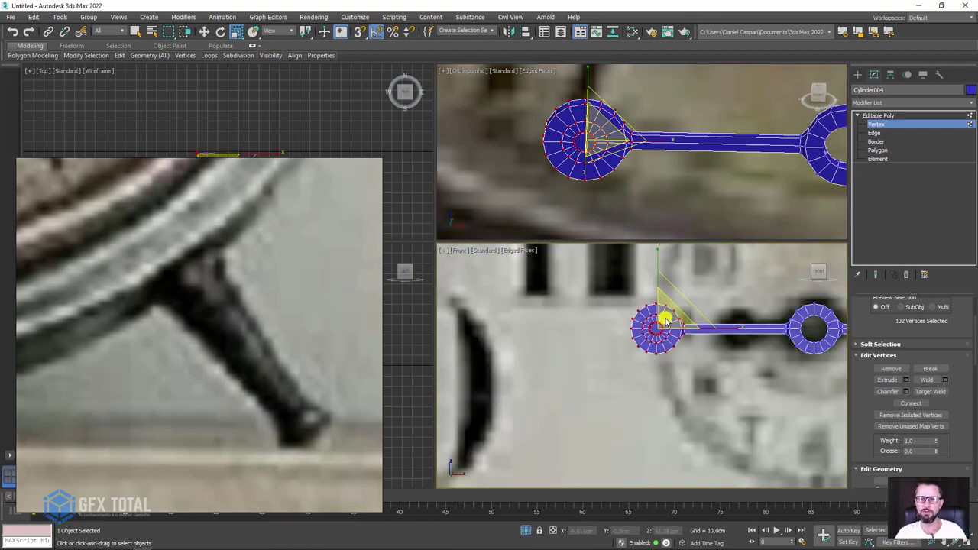
{"action": "scroll", "coordinate": [692, 328], "scroll_direction": "up", "scroll_amount": 1}
{"action": "key", "text": "w"}
{"action": "left_click_drag", "start_coordinate": [666, 318], "coordinate": [738, 319]}
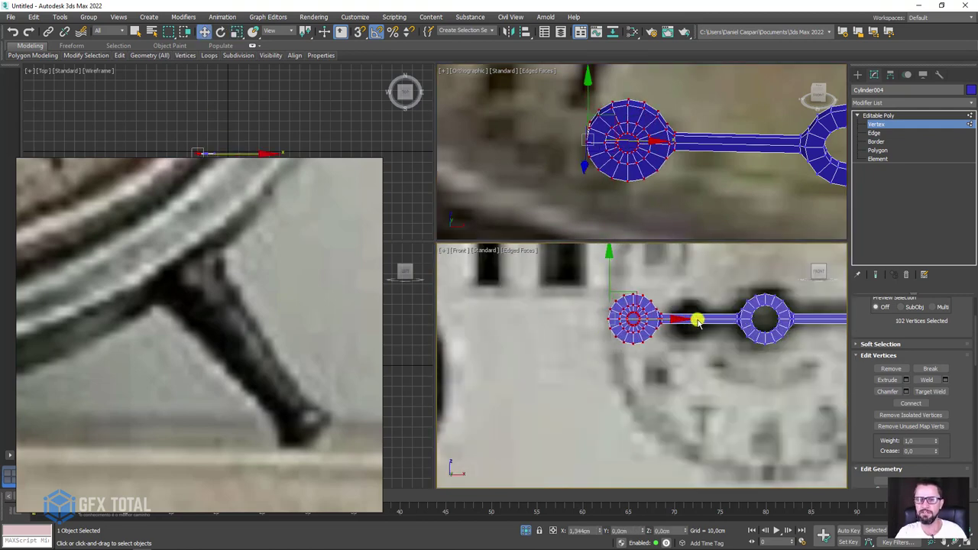
Scale the small end ring of the hand down to a smaller circle.
{"action": "key", "text": "e"}
{"action": "scroll", "coordinate": [722, 313], "scroll_direction": "up", "scroll_amount": 4}
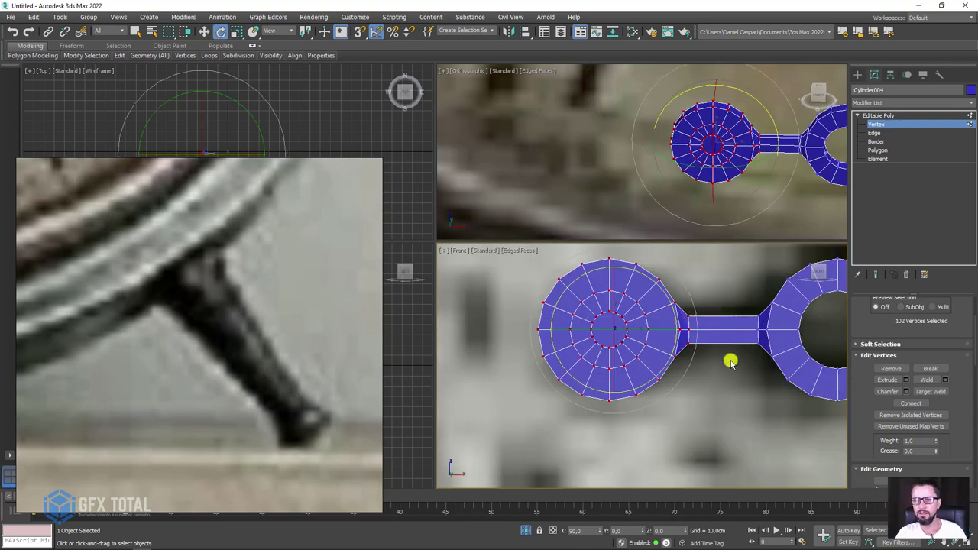
{"action": "mouse_move", "coordinate": [686, 284]}
{"action": "left_mouse_down", "text": "alt"}
{"action": "mouse_move", "coordinate": [620, 313]}
{"action": "mouse_move", "coordinate": [675, 329]}
{"action": "left_mouse_up", "text": "alt"}
{"action": "key", "text": "r"}
Select the six vertices at the bar's tip for scaling.
{"action": "key", "text": "w"}
{"action": "scroll", "coordinate": [674, 328], "scroll_direction": "down", "scroll_amount": 3}
{"action": "scroll", "coordinate": [677, 313], "scroll_direction": "down", "scroll_amount": 2}
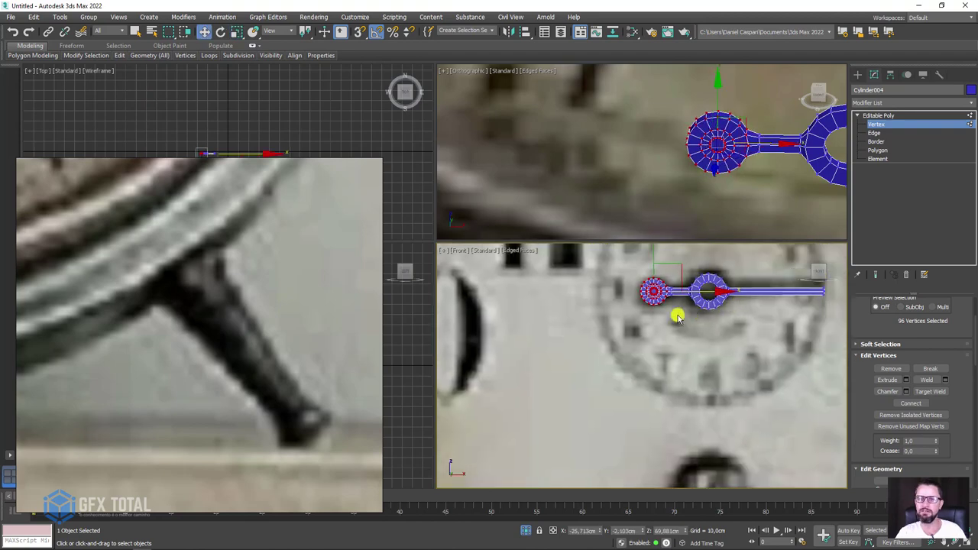
{"action": "scroll", "coordinate": [682, 308], "scroll_direction": "up", "scroll_amount": 1}
{"action": "scroll", "coordinate": [748, 354], "scroll_direction": "up", "scroll_amount": 2}
{"action": "left_click_drag", "start_coordinate": [749, 354], "coordinate": [706, 299]}
{"action": "scroll", "coordinate": [736, 323], "scroll_direction": "up", "scroll_amount": 2}
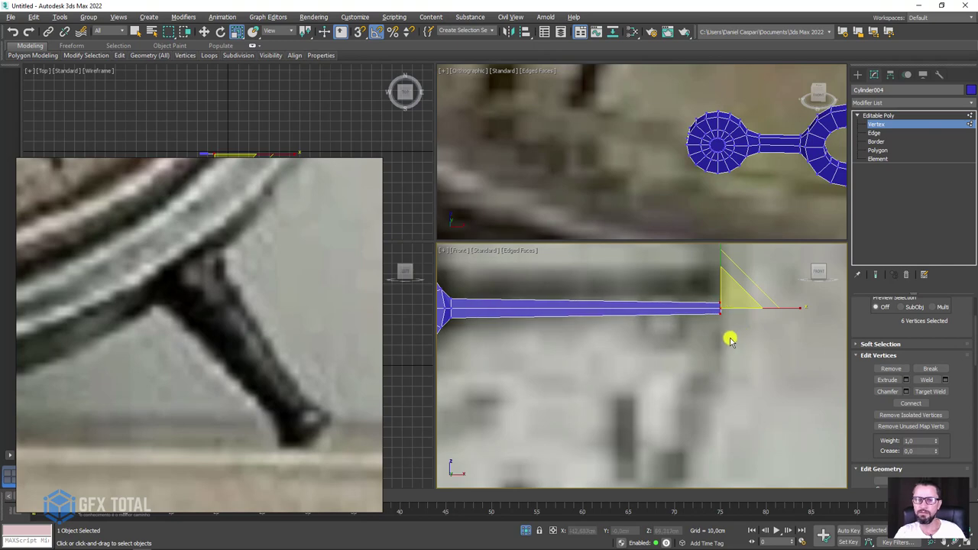
{"action": "mouse_move", "coordinate": [730, 340]}
{"action": "middle_mouse_down", "text": "alt"}
{"action": "mouse_move", "coordinate": [711, 308]}
{"action": "mouse_move", "coordinate": [742, 305]}
{"action": "mouse_move", "coordinate": [726, 305]}
{"action": "middle_mouse_up", "text": "alt"}
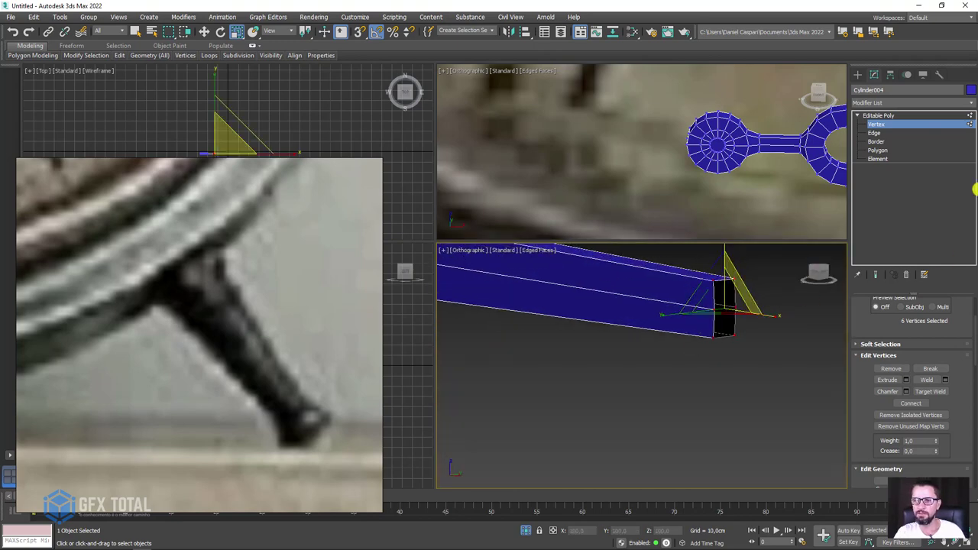
Select the edges of the bar's end face, dropping one, and view the whole bar.
{"action": "left_click", "coordinate": [874, 133]}
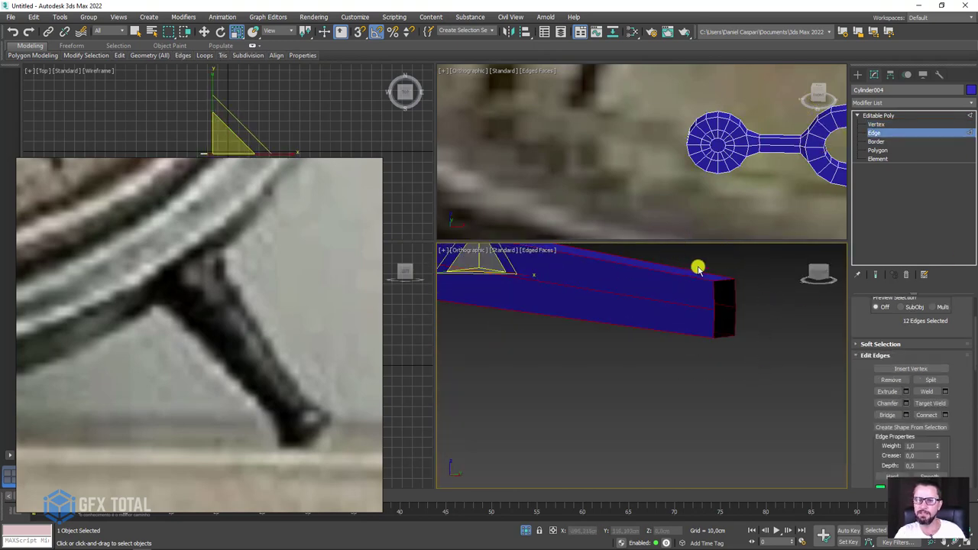
{"action": "left_click_drag", "start_coordinate": [696, 266], "coordinate": [680, 362]}
{"action": "left_click", "coordinate": [722, 340], "text": "alt"}
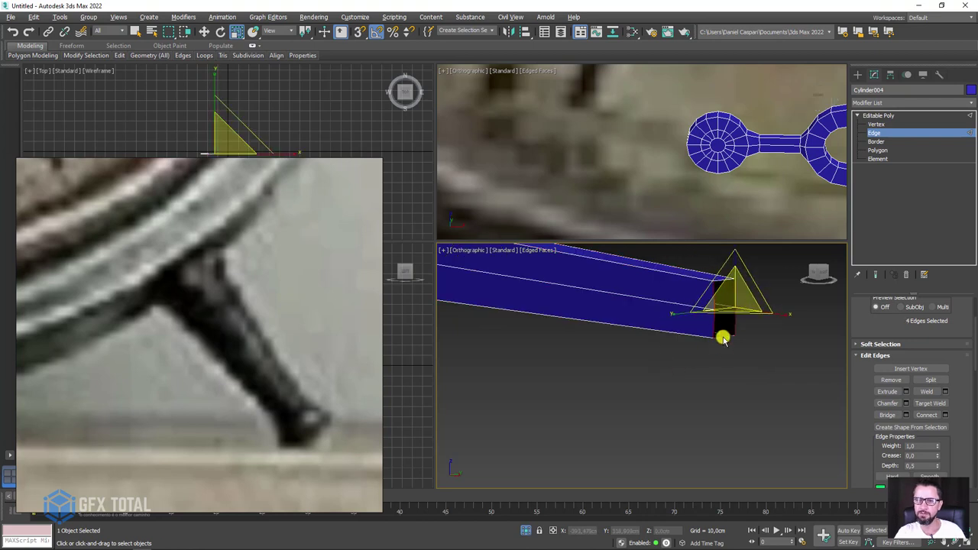
{"action": "mouse_move", "coordinate": [737, 343]}
{"action": "middle_mouse_down", "text": "alt"}
{"action": "mouse_move", "coordinate": [756, 346]}
{"action": "mouse_move", "coordinate": [627, 317]}
{"action": "mouse_move", "coordinate": [687, 312]}
{"action": "mouse_move", "coordinate": [718, 294]}
{"action": "mouse_move", "coordinate": [600, 324]}
{"action": "mouse_move", "coordinate": [681, 360]}
{"action": "mouse_move", "coordinate": [574, 328]}
{"action": "mouse_move", "coordinate": [607, 349]}
{"action": "mouse_move", "coordinate": [549, 338]}
{"action": "mouse_move", "coordinate": [500, 354]}
{"action": "mouse_move", "coordinate": [753, 308]}
{"action": "mouse_move", "coordinate": [679, 326]}
{"action": "mouse_move", "coordinate": [713, 321]}
{"action": "middle_mouse_up", "text": "alt"}
Add a TurboSmooth modifier at 1 iteration to Cylinder004.
{"action": "left_click", "coordinate": [878, 115]}
{"action": "key", "text": "ctrl+t"}
{"action": "key", "text": "shift+z"}
{"action": "left_click", "coordinate": [859, 116]}
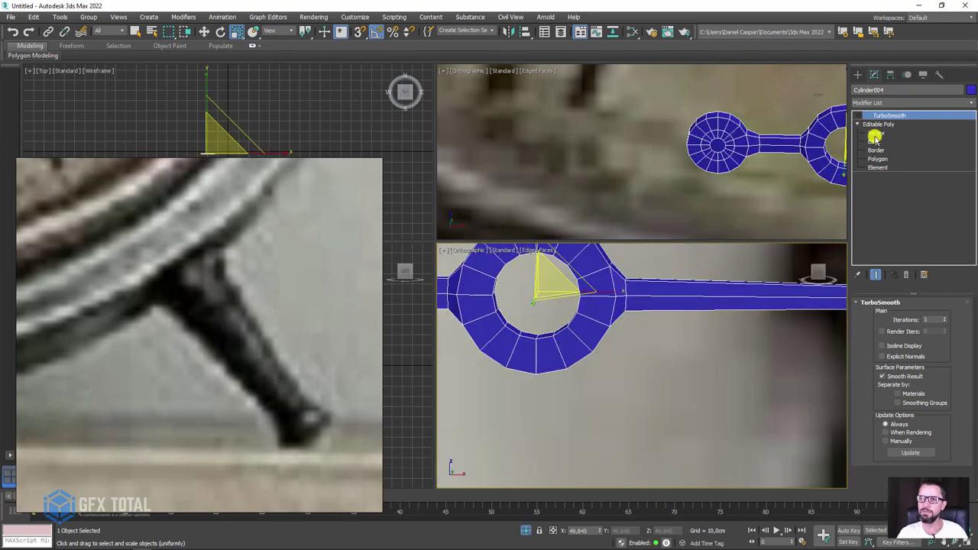
{"action": "left_click", "coordinate": [874, 141]}
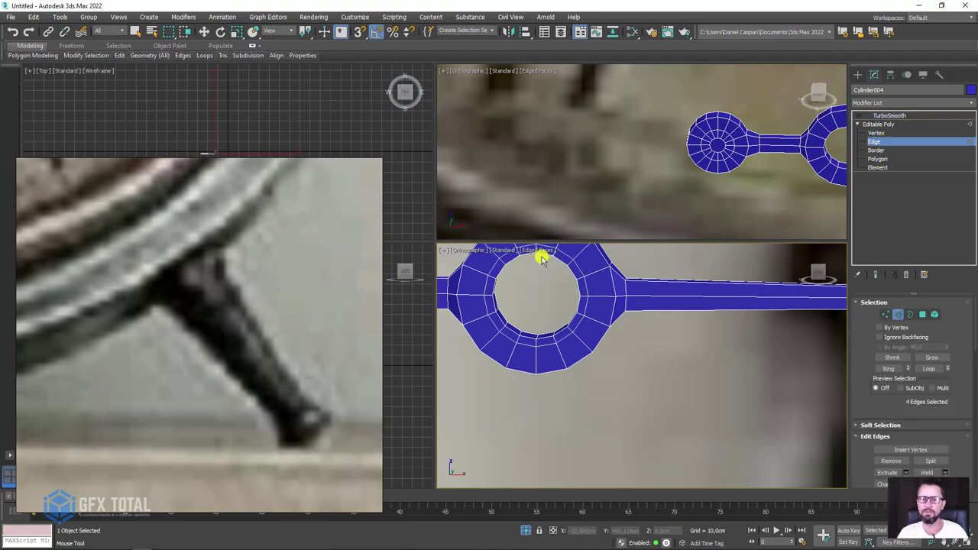
{"action": "mouse_move", "coordinate": [539, 255]}
{"action": "middle_mouse_down", "text": "alt"}
{"action": "mouse_move", "coordinate": [611, 332]}
{"action": "mouse_move", "coordinate": [665, 327]}
{"action": "middle_mouse_up", "text": "alt"}
{"action": "scroll", "coordinate": [657, 324], "scroll_direction": "up", "scroll_amount": 4}
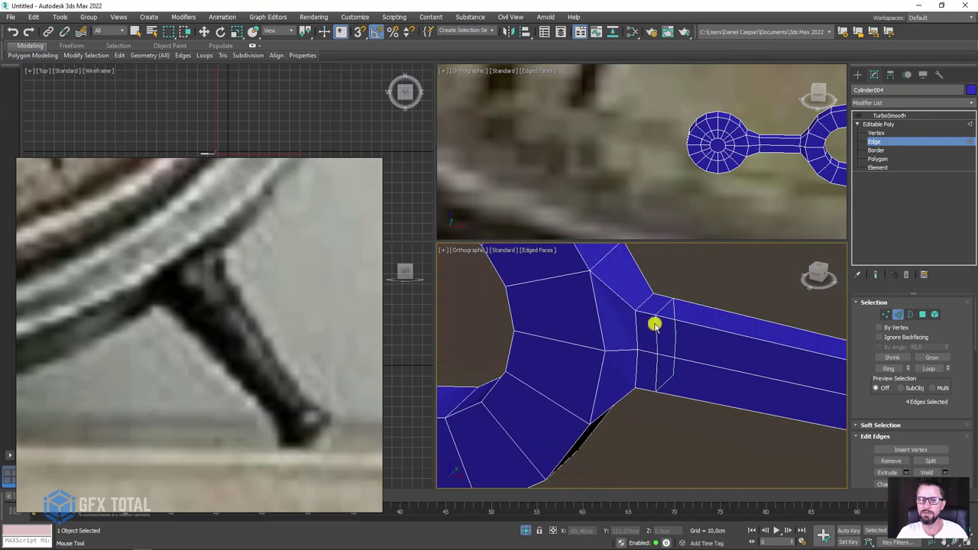
{"action": "scroll", "coordinate": [644, 320], "scroll_direction": "down", "scroll_amount": 5}
{"action": "middle_click_drag", "start_coordinate": [748, 364], "coordinate": [789, 327], "text": "alt"}
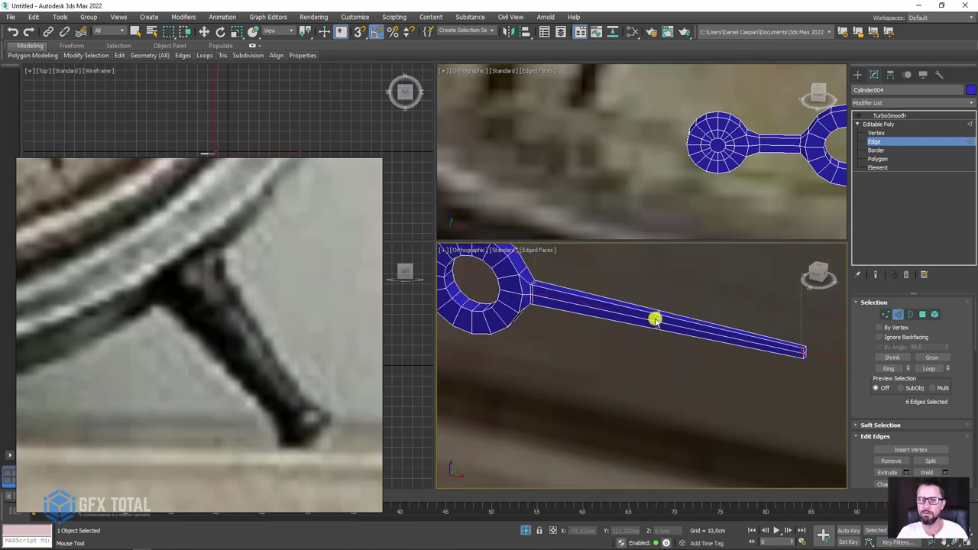
{"action": "scroll", "coordinate": [698, 329], "scroll_direction": "down", "scroll_amount": 4}
{"action": "scroll", "coordinate": [630, 308], "scroll_direction": "up", "scroll_amount": 3}
{"action": "scroll", "coordinate": [661, 330], "scroll_direction": "up", "scroll_amount": 3}
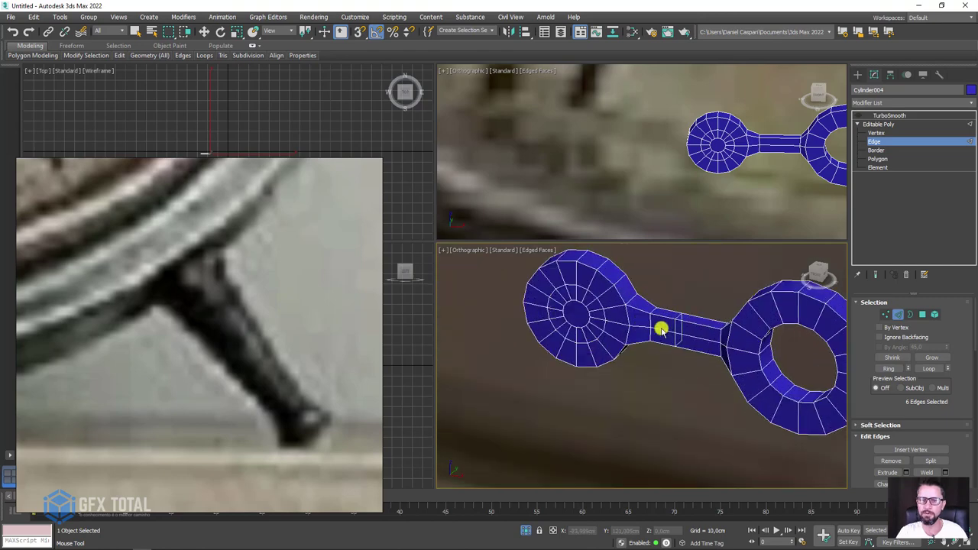
{"action": "scroll", "coordinate": [661, 328], "scroll_direction": "up", "scroll_amount": 3}
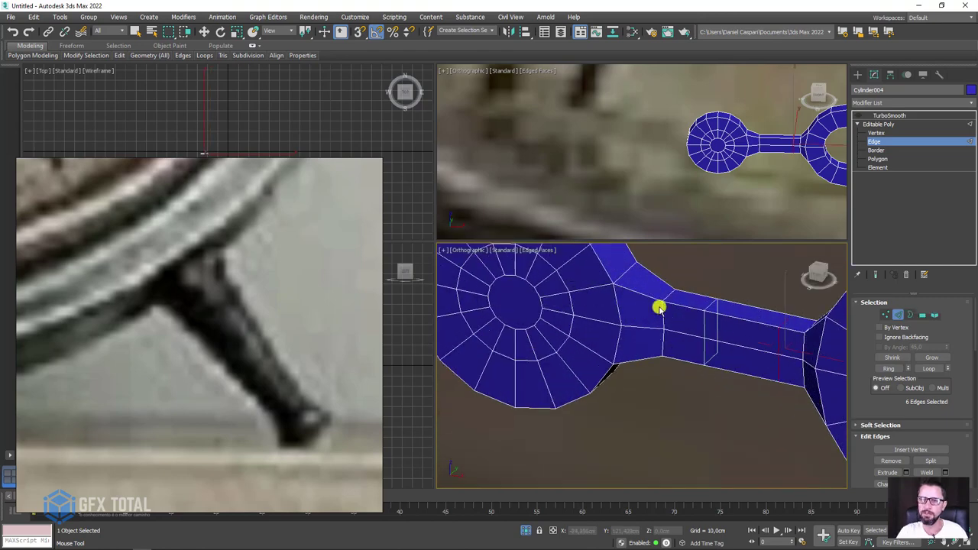
{"action": "mouse_move", "coordinate": [624, 303]}
{"action": "middle_mouse_down", "text": "alt"}
{"action": "mouse_move", "coordinate": [664, 329]}
{"action": "mouse_move", "coordinate": [644, 304]}
{"action": "middle_mouse_up", "text": "alt"}
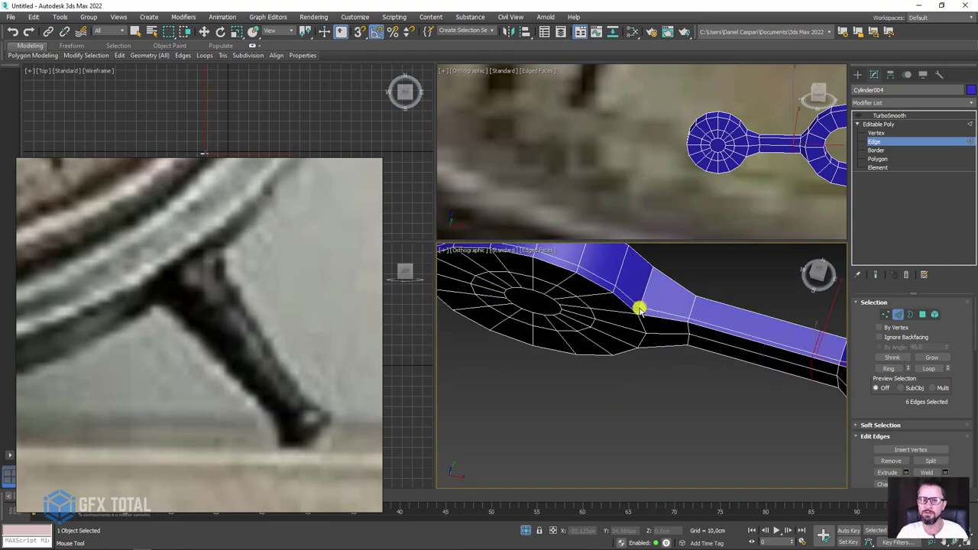
{"action": "double_click", "coordinate": [648, 276]}
{"action": "scroll", "coordinate": [655, 288], "scroll_direction": "down", "scroll_amount": 2}
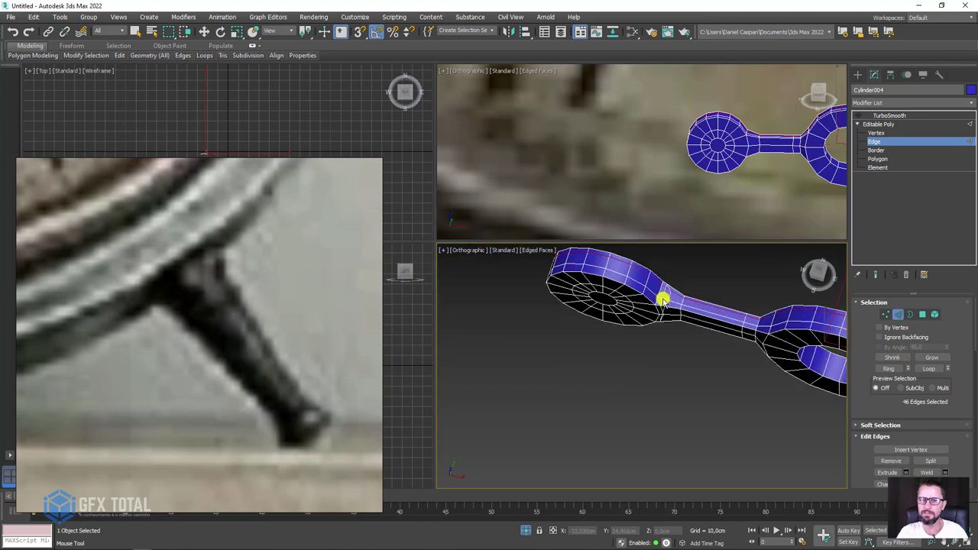
{"action": "scroll", "coordinate": [659, 299], "scroll_direction": "up", "scroll_amount": 3}
{"action": "left_click", "coordinate": [648, 307]}
{"action": "double_click", "coordinate": [649, 308]}
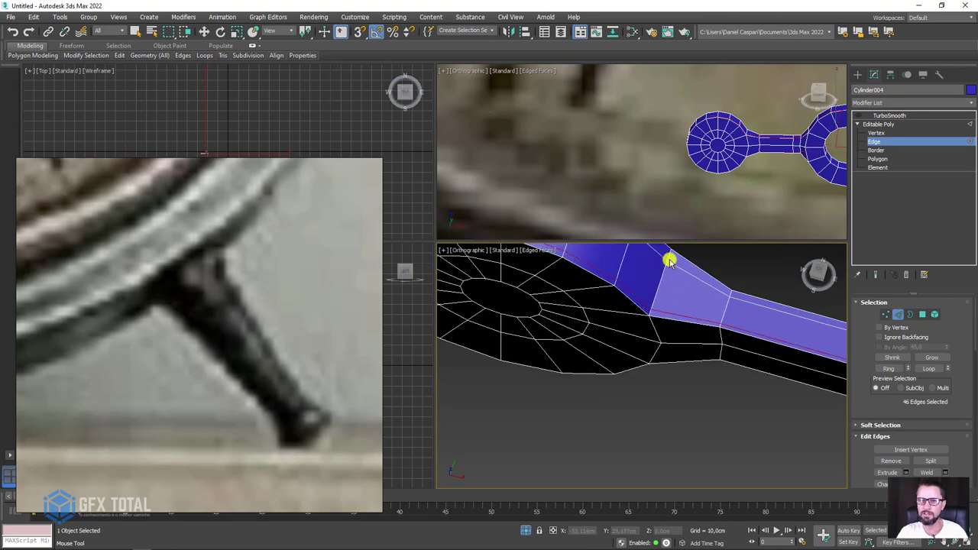
{"action": "scroll", "coordinate": [670, 258], "scroll_direction": "down", "scroll_amount": 3}
{"action": "mouse_move", "coordinate": [679, 292]}
{"action": "middle_mouse_down", "text": "alt"}
{"action": "mouse_move", "coordinate": [692, 336]}
{"action": "mouse_move", "coordinate": [543, 310]}
{"action": "middle_mouse_up", "text": "alt"}
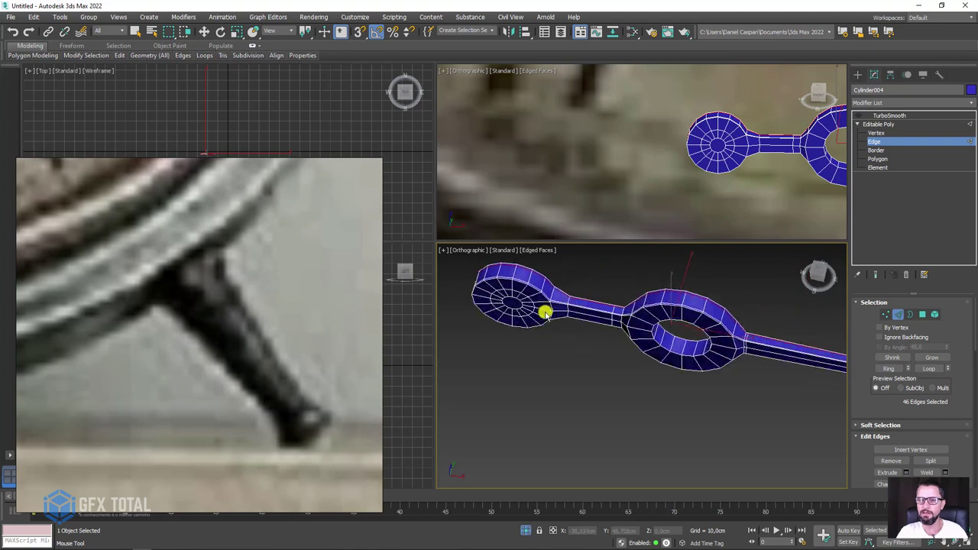
{"action": "scroll", "coordinate": [667, 350], "scroll_direction": "up", "scroll_amount": 3}
{"action": "scroll", "coordinate": [667, 349], "scroll_direction": "up", "scroll_amount": 2}
{"action": "double_click", "coordinate": [704, 325]}
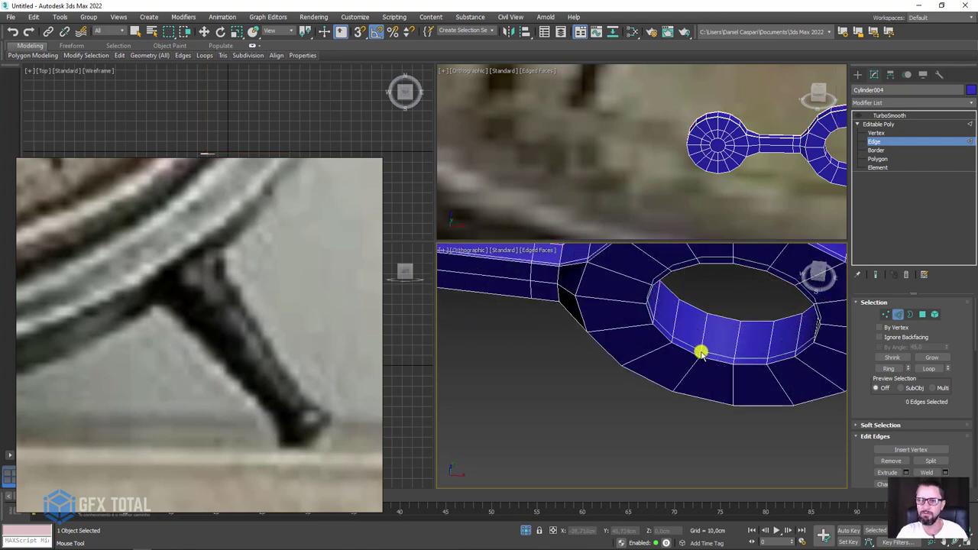
{"action": "double_click", "coordinate": [701, 327]}
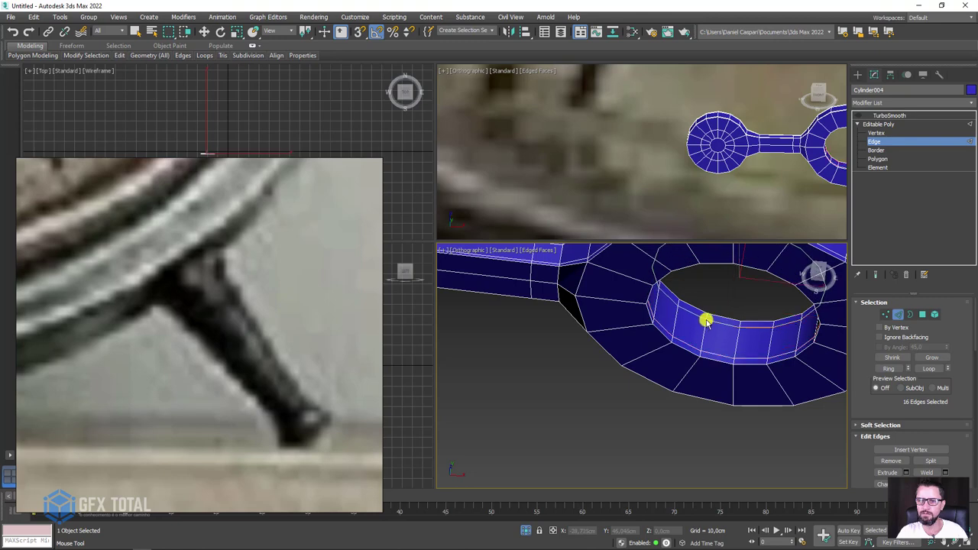
{"action": "key", "text": "w"}
{"action": "scroll", "coordinate": [724, 275], "scroll_direction": "down", "scroll_amount": 3}
Turn TurboSmooth back on for the finished hand and view the smoothed result.
{"action": "left_click", "coordinate": [886, 123]}
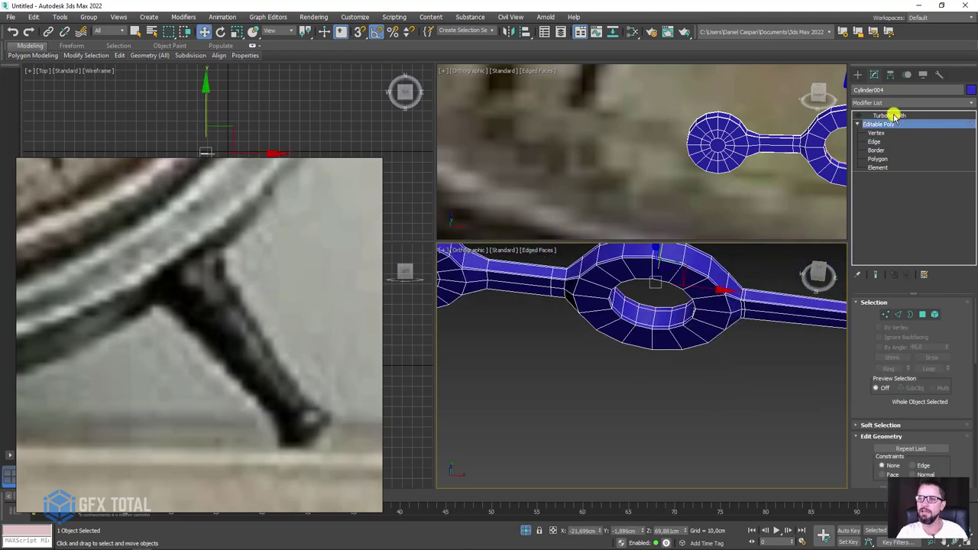
{"action": "left_click", "coordinate": [889, 116]}
{"action": "left_click", "coordinate": [857, 115]}
{"action": "key", "text": "z"}
{"action": "mouse_move", "coordinate": [689, 368]}
{"action": "middle_mouse_down", "text": "alt"}
{"action": "mouse_move", "coordinate": [619, 350]}
{"action": "mouse_move", "coordinate": [614, 368]}
{"action": "middle_mouse_up", "text": "alt"}
Unhide the scene, select the red hand Cylinder003, and set Edit Poly to Edge.
{"action": "left_click", "coordinate": [524, 530]}
{"action": "middle_click_drag", "start_coordinate": [626, 424], "coordinate": [644, 367], "text": "alt"}
{"action": "left_click", "coordinate": [644, 367]}
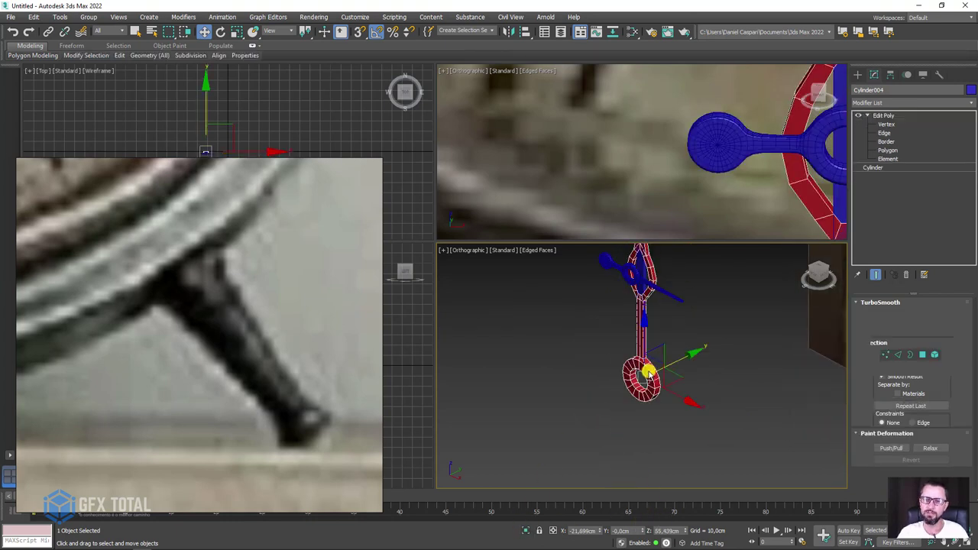
{"action": "key", "text": "z"}
{"action": "left_click", "coordinate": [883, 133]}
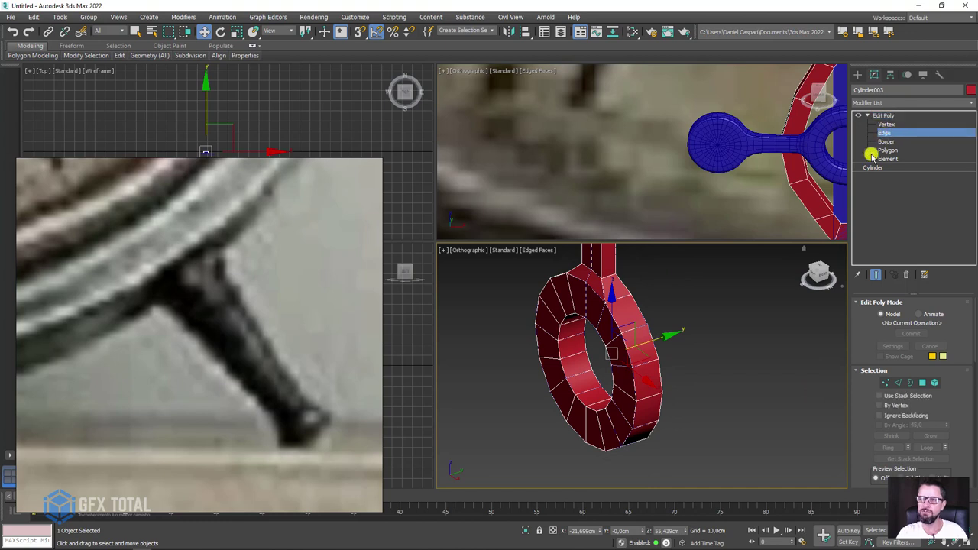
{"action": "middle_click_drag", "start_coordinate": [763, 384], "coordinate": [735, 379], "text": "alt"}
{"action": "scroll", "coordinate": [649, 397], "scroll_direction": "up", "scroll_amount": 3}
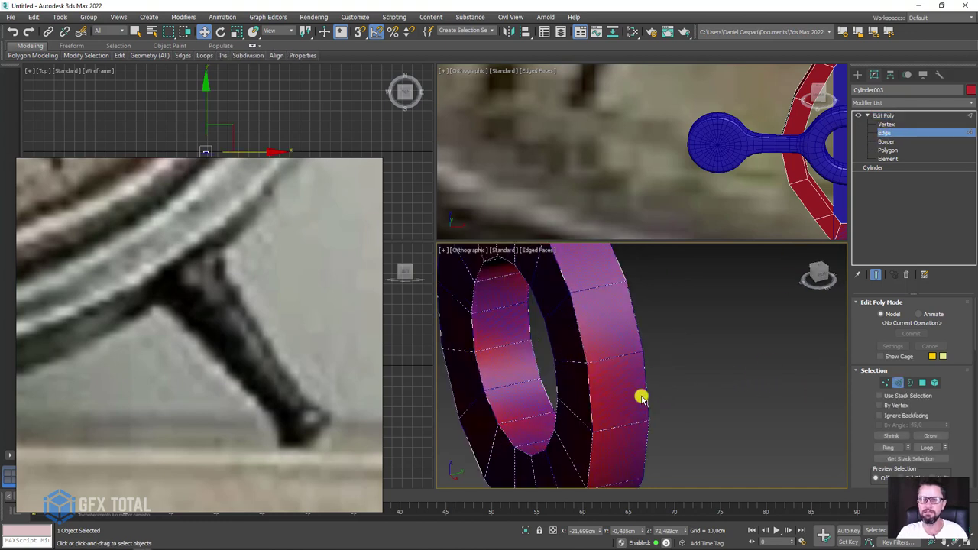
{"action": "key", "text": "shift+z"}
Isolate Cylinder003 with Alt+Q and clear its edge selection.
{"action": "left_click", "coordinate": [524, 527]}
{"action": "middle_click_drag", "start_coordinate": [646, 397], "coordinate": [707, 413], "text": "alt"}
{"action": "left_click", "coordinate": [726, 383]}
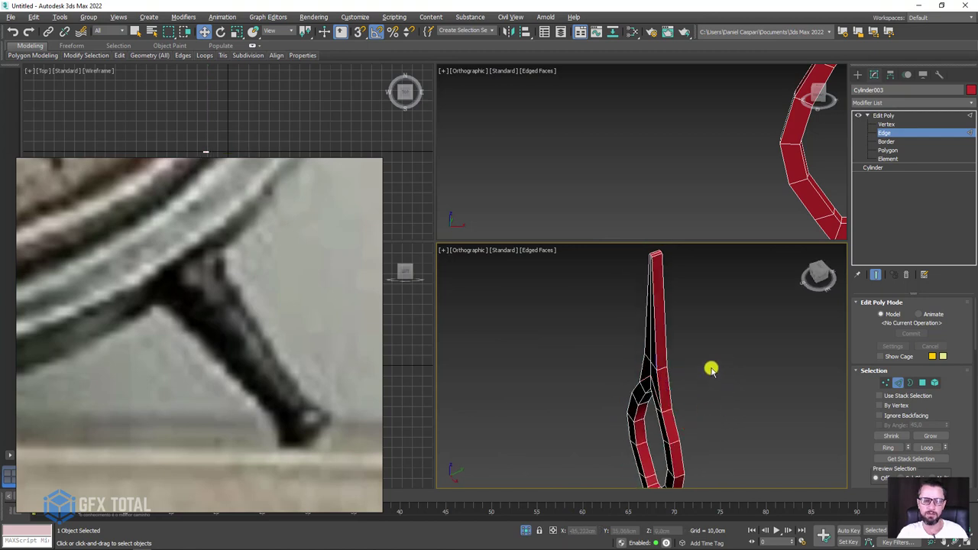
{"action": "mouse_move", "coordinate": [657, 279]}
{"action": "middle_mouse_down", "text": "alt"}
{"action": "mouse_move", "coordinate": [648, 257]}
{"action": "mouse_move", "coordinate": [661, 360]}
{"action": "mouse_move", "coordinate": [661, 310]}
{"action": "middle_mouse_up", "text": "alt"}
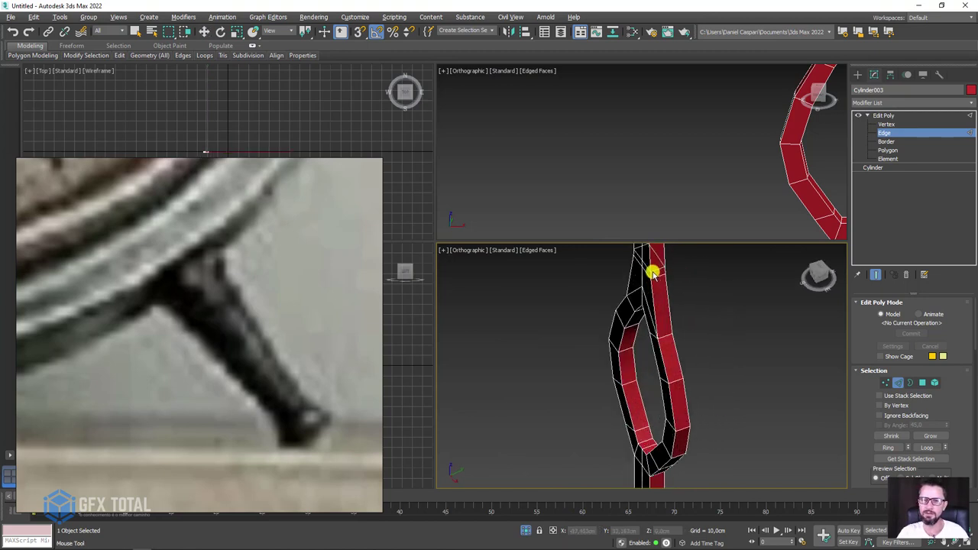
{"action": "middle_click_drag", "start_coordinate": [654, 267], "coordinate": [659, 310], "text": "alt"}
Orbit around the red hand's ring to compare its strips, ending front-on with Move active.
{"action": "scroll", "coordinate": [663, 344], "scroll_direction": "up", "scroll_amount": 3}
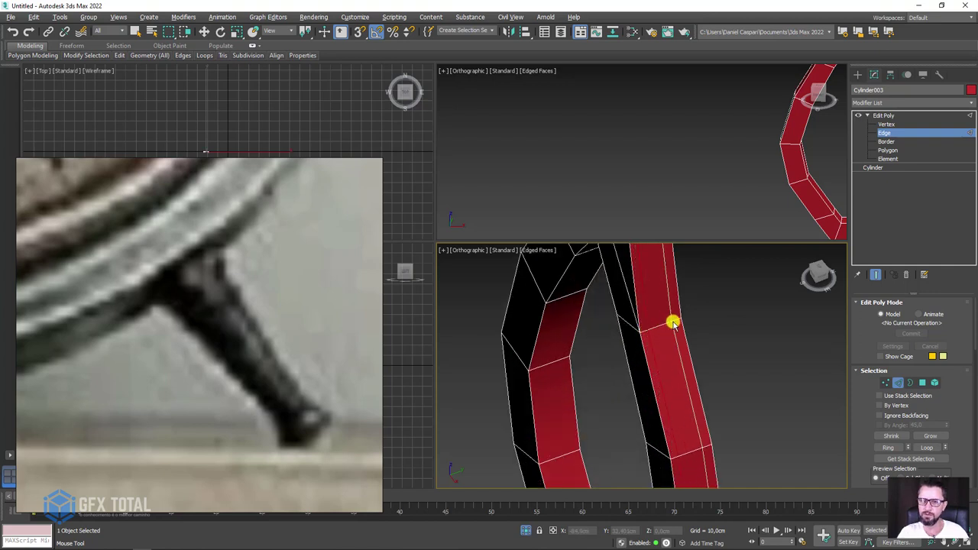
{"action": "mouse_move", "coordinate": [617, 338]}
{"action": "middle_mouse_down", "text": "alt"}
{"action": "mouse_move", "coordinate": [562, 315]}
{"action": "mouse_move", "coordinate": [537, 286]}
{"action": "mouse_move", "coordinate": [608, 278]}
{"action": "middle_mouse_up", "text": "alt"}
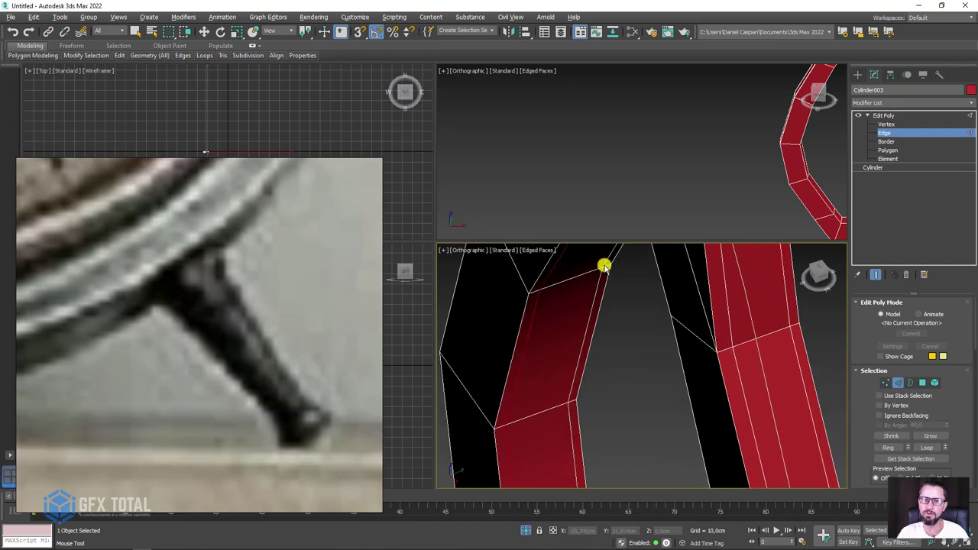
{"action": "scroll", "coordinate": [611, 306], "scroll_direction": "down", "scroll_amount": 5}
{"action": "mouse_move", "coordinate": [622, 344]}
{"action": "middle_mouse_down", "text": "alt"}
{"action": "mouse_move", "coordinate": [675, 300]}
{"action": "mouse_move", "coordinate": [689, 328]}
{"action": "mouse_move", "coordinate": [667, 367]}
{"action": "mouse_move", "coordinate": [655, 329]}
{"action": "mouse_move", "coordinate": [630, 393]}
{"action": "mouse_move", "coordinate": [628, 378]}
{"action": "mouse_move", "coordinate": [643, 428]}
{"action": "mouse_move", "coordinate": [633, 456]}
{"action": "mouse_move", "coordinate": [595, 383]}
{"action": "mouse_move", "coordinate": [624, 375]}
{"action": "middle_mouse_up", "text": "alt"}
{"action": "scroll", "coordinate": [649, 367], "scroll_direction": "up", "scroll_amount": 5}
{"action": "scroll", "coordinate": [648, 428], "scroll_direction": "down", "scroll_amount": 3}
{"action": "scroll", "coordinate": [648, 428], "scroll_direction": "down", "scroll_amount": 2}
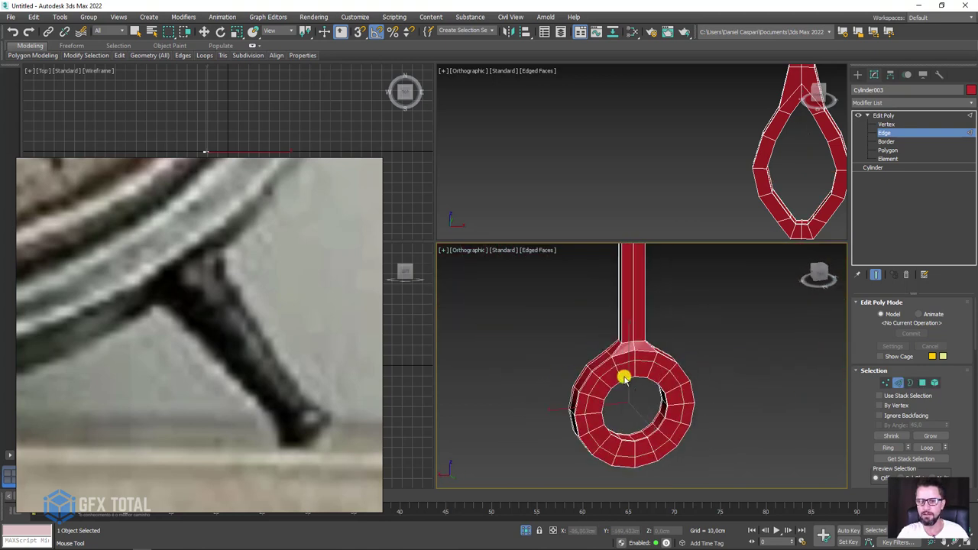
{"action": "scroll", "coordinate": [624, 375], "scroll_direction": "up", "scroll_amount": 5}
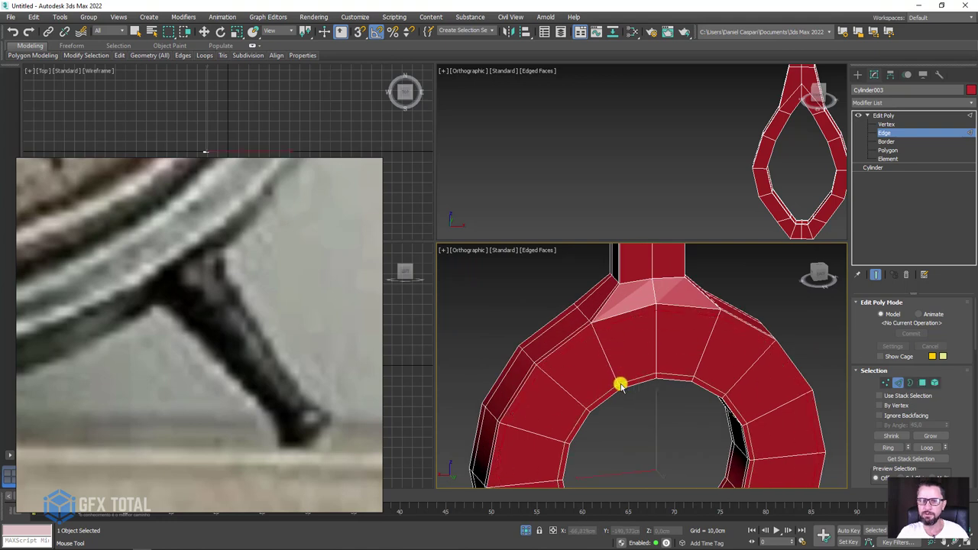
{"action": "key", "text": "w"}
{"action": "scroll", "coordinate": [618, 382], "scroll_direction": "down", "scroll_amount": 5}
{"action": "scroll", "coordinate": [631, 345], "scroll_direction": "down", "scroll_amount": 2}
{"action": "mouse_move", "coordinate": [684, 314]}
{"action": "middle_mouse_down", "text": "alt"}
{"action": "mouse_move", "coordinate": [731, 349]}
{"action": "mouse_move", "coordinate": [743, 342]}
{"action": "middle_mouse_up", "text": "alt"}
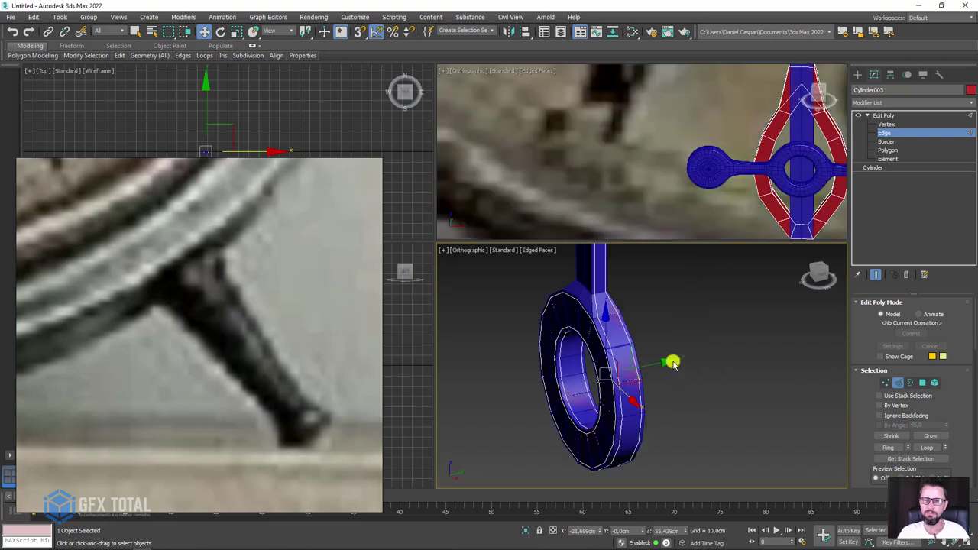
Select the ring-ended hand Cylinder002 and isolate it in the viewport.
{"action": "middle_click_drag", "start_coordinate": [672, 360], "coordinate": [589, 286], "text": "alt"}
{"action": "scroll", "coordinate": [629, 351], "scroll_direction": "down", "scroll_amount": 2}
{"action": "middle_click_drag", "start_coordinate": [629, 351], "coordinate": [647, 381], "text": "alt"}
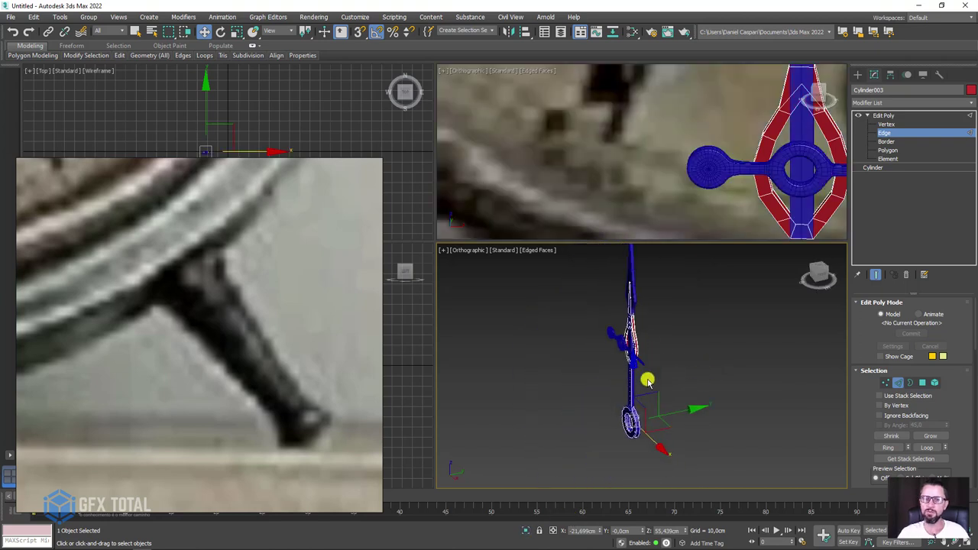
{"action": "scroll", "coordinate": [647, 380], "scroll_direction": "up", "scroll_amount": 3}
{"action": "scroll", "coordinate": [648, 331], "scroll_direction": "up", "scroll_amount": 2}
{"action": "left_click", "coordinate": [672, 270]}
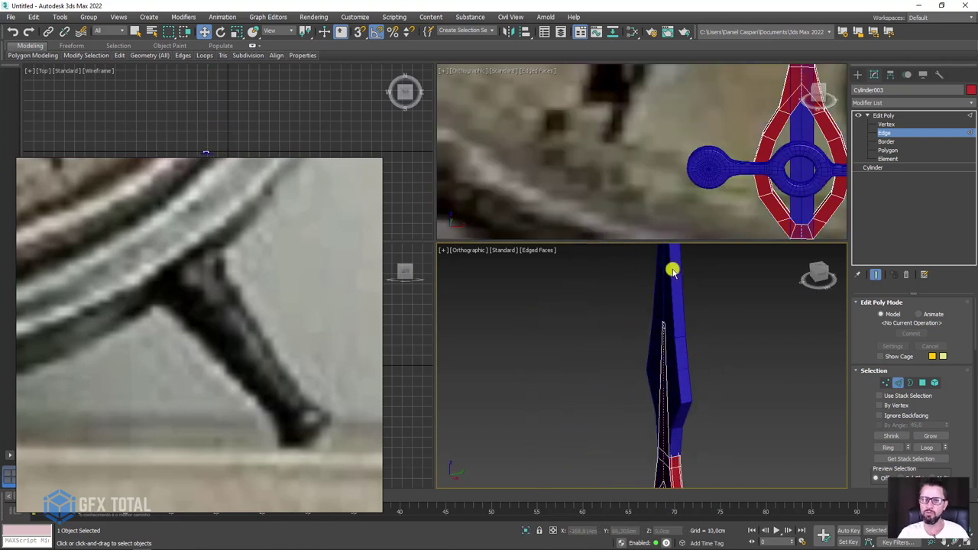
{"action": "left_click", "coordinate": [886, 116]}
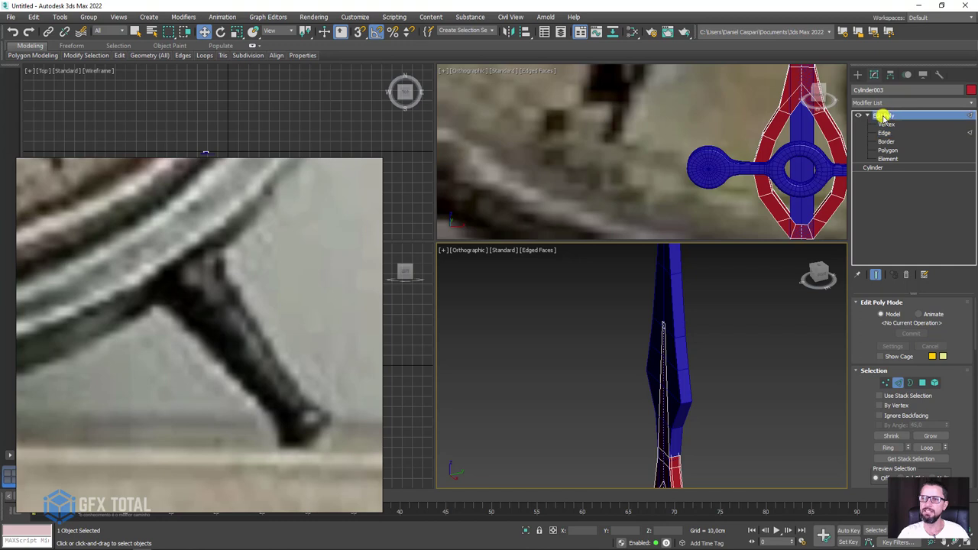
{"action": "left_click", "coordinate": [670, 306]}
{"action": "left_click", "coordinate": [527, 530]}
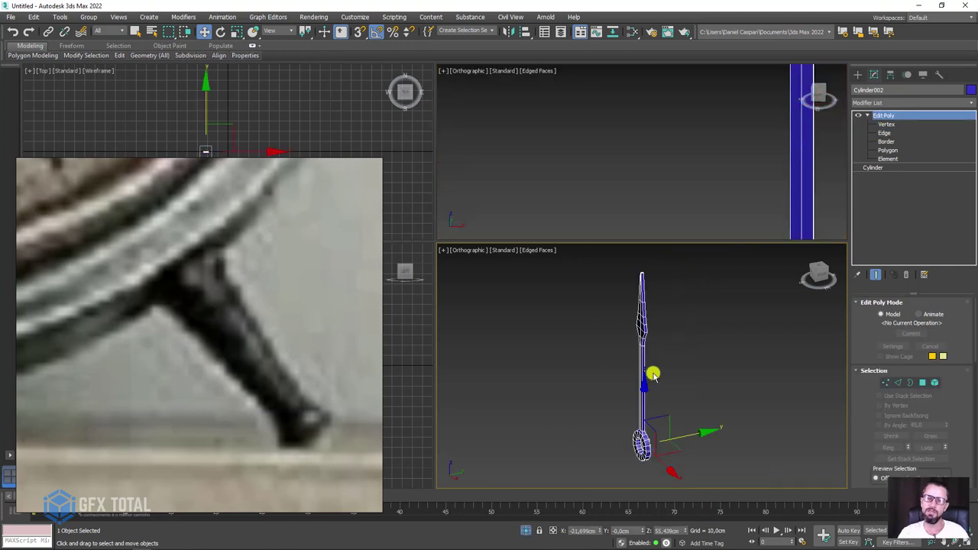
{"action": "scroll", "coordinate": [653, 375], "scroll_direction": "up", "scroll_amount": 2}
{"action": "scroll", "coordinate": [710, 397], "scroll_direction": "up", "scroll_amount": 2}
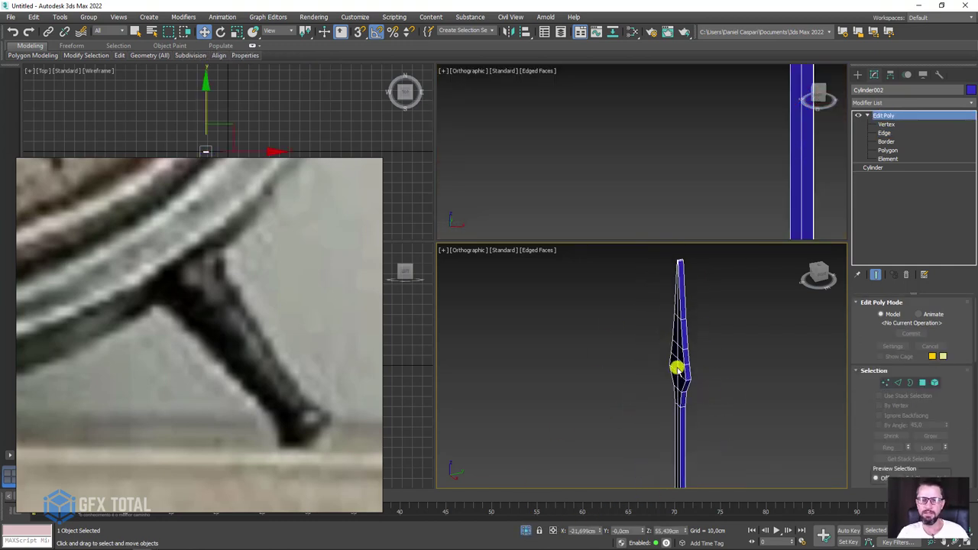
Examine the blade's edges with the Connect tool, viewing the ring and blade face-on and edge-on.
{"action": "key", "text": "2"}
{"action": "scroll", "coordinate": [680, 378], "scroll_direction": "up", "scroll_amount": 1}
{"action": "scroll", "coordinate": [725, 406], "scroll_direction": "up", "scroll_amount": 2}
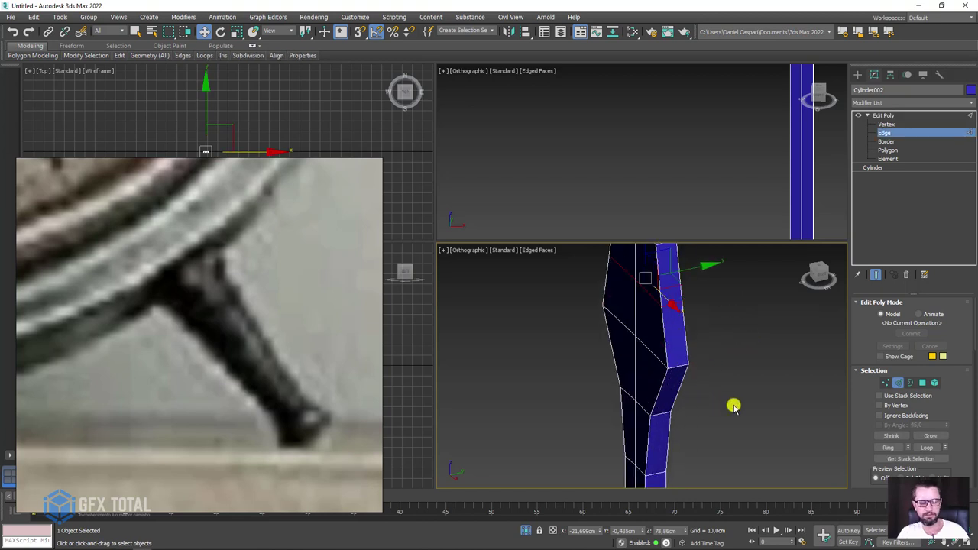
{"action": "key", "text": "alt+c"}
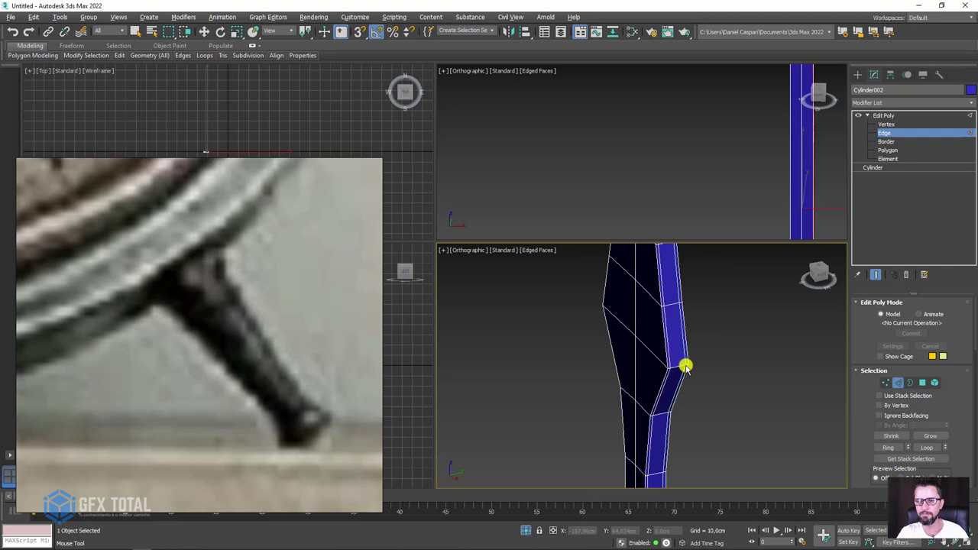
{"action": "scroll", "coordinate": [683, 366], "scroll_direction": "down", "scroll_amount": 5}
{"action": "mouse_move", "coordinate": [690, 445]}
{"action": "middle_mouse_down", "text": "alt"}
{"action": "mouse_move", "coordinate": [714, 367]}
{"action": "mouse_move", "coordinate": [670, 369]}
{"action": "mouse_move", "coordinate": [724, 356]}
{"action": "mouse_move", "coordinate": [643, 374]}
{"action": "mouse_move", "coordinate": [653, 373]}
{"action": "mouse_move", "coordinate": [631, 402]}
{"action": "mouse_move", "coordinate": [643, 398]}
{"action": "mouse_move", "coordinate": [616, 388]}
{"action": "middle_mouse_up", "text": "alt"}
{"action": "scroll", "coordinate": [650, 404], "scroll_direction": "up", "scroll_amount": 2}
{"action": "scroll", "coordinate": [661, 392], "scroll_direction": "up", "scroll_amount": 2}
{"action": "scroll", "coordinate": [671, 371], "scroll_direction": "up", "scroll_amount": 2}
{"action": "scroll", "coordinate": [615, 389], "scroll_direction": "down", "scroll_amount": 3}
{"action": "scroll", "coordinate": [650, 343], "scroll_direction": "up", "scroll_amount": 3}
{"action": "scroll", "coordinate": [670, 313], "scroll_direction": "up", "scroll_amount": 2}
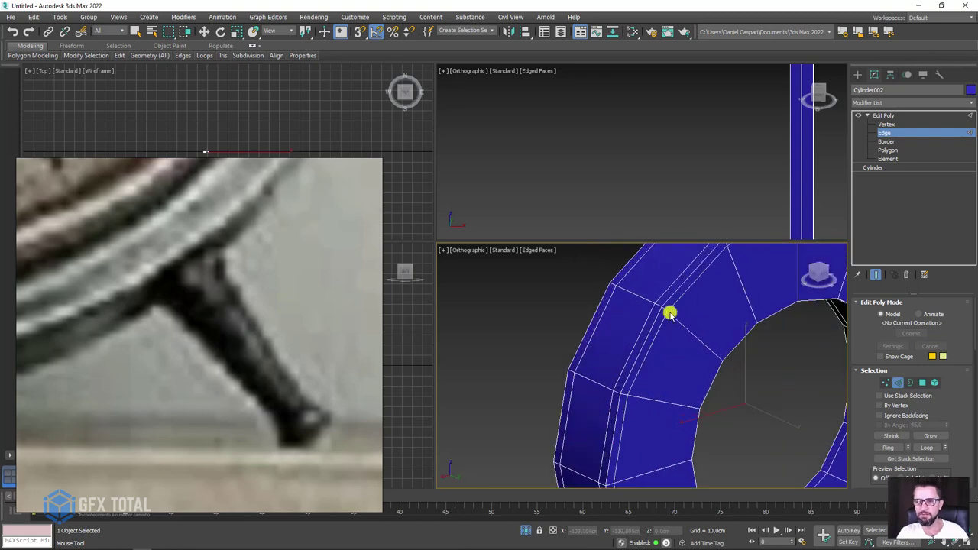
{"action": "scroll", "coordinate": [717, 351], "scroll_direction": "down", "scroll_amount": 4}
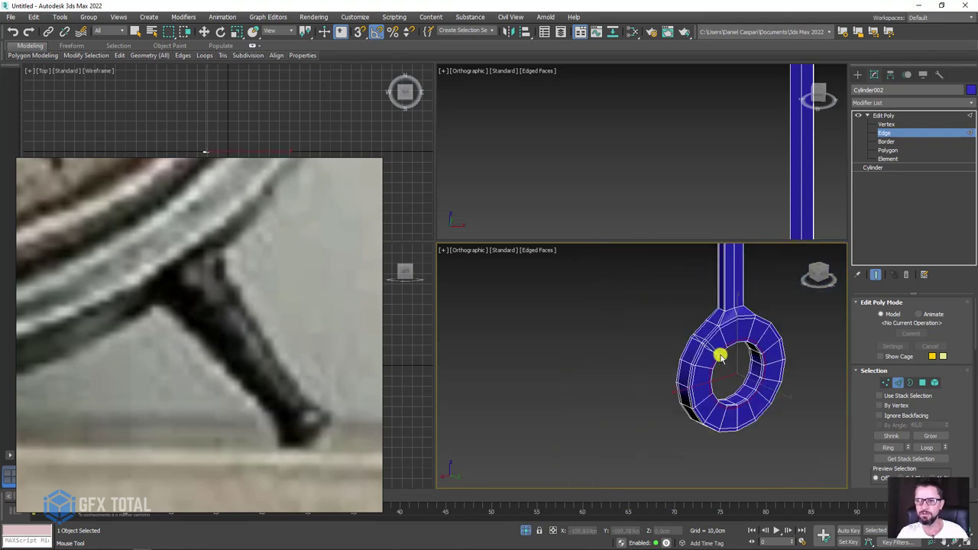
{"action": "scroll", "coordinate": [730, 340], "scroll_direction": "down", "scroll_amount": 2}
{"action": "key", "text": "w"}
{"action": "scroll", "coordinate": [722, 381], "scroll_direction": "up", "scroll_amount": 3}
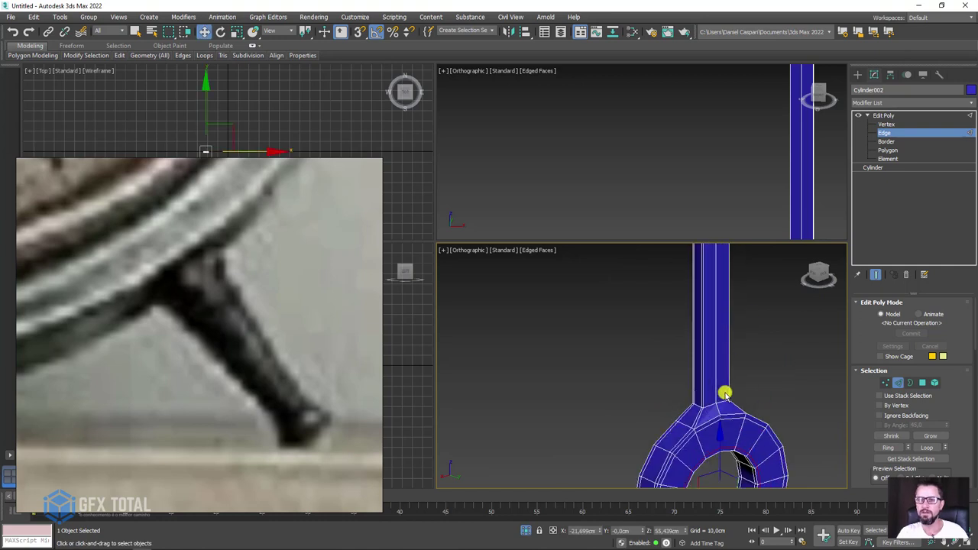
{"action": "key", "text": "alt+c"}
{"action": "scroll", "coordinate": [704, 395], "scroll_direction": "down", "scroll_amount": 3}
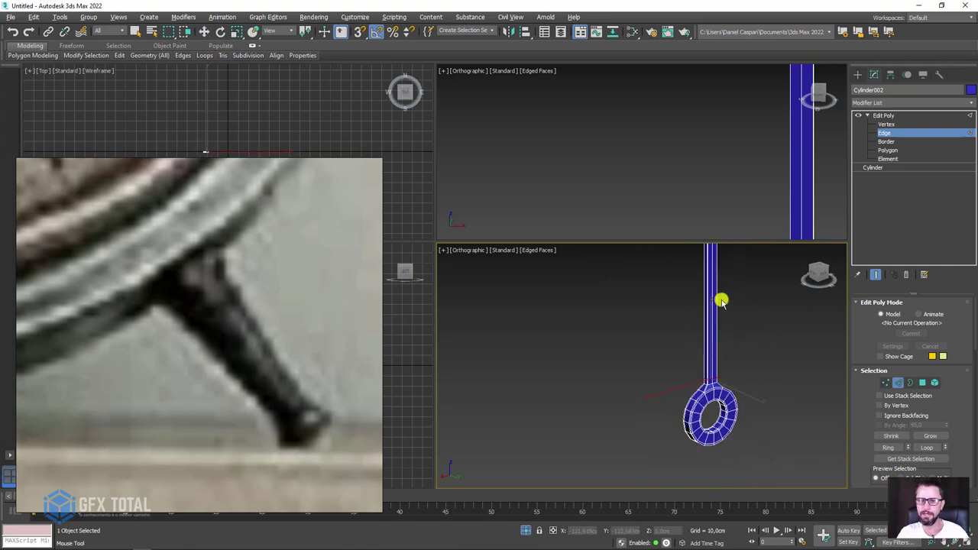
{"action": "middle_click_drag", "start_coordinate": [720, 297], "coordinate": [709, 420]}
{"action": "scroll", "coordinate": [708, 390], "scroll_direction": "down", "scroll_amount": 2}
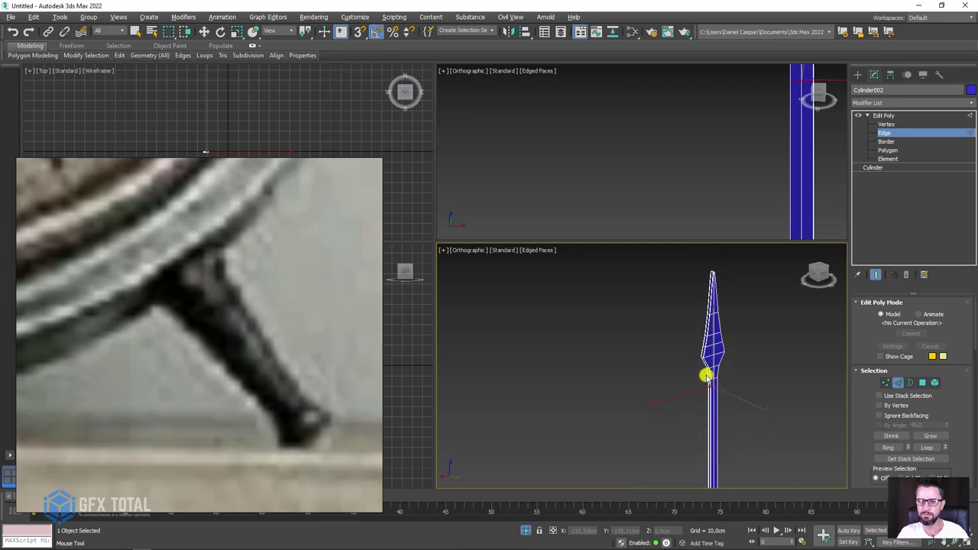
{"action": "scroll", "coordinate": [710, 382], "scroll_direction": "down", "scroll_amount": 2}
{"action": "key", "text": "w"}
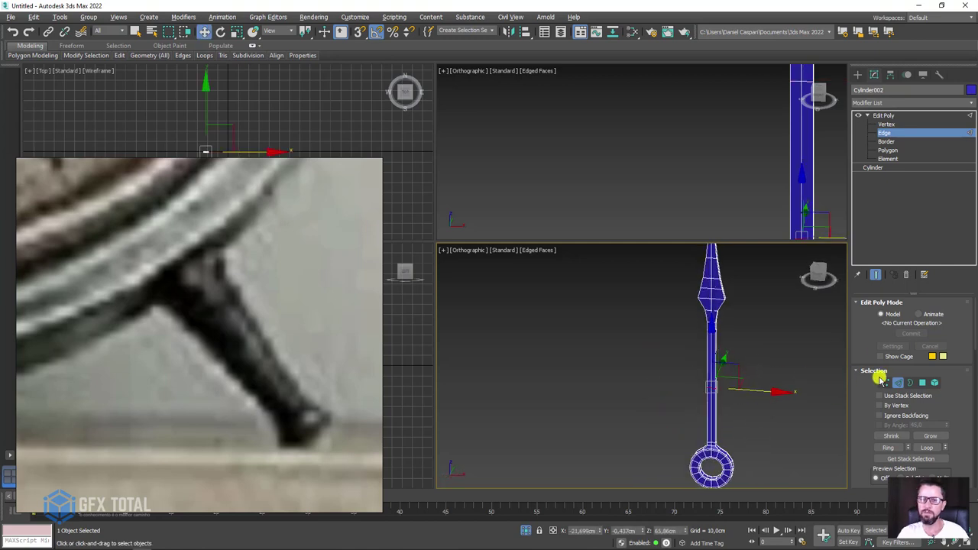
{"action": "scroll", "coordinate": [698, 278], "scroll_direction": "up", "scroll_amount": 2}
{"action": "scroll", "coordinate": [711, 369], "scroll_direction": "up", "scroll_amount": 2}
{"action": "mouse_move", "coordinate": [711, 369]}
{"action": "middle_mouse_down", "text": "alt"}
{"action": "mouse_move", "coordinate": [695, 430]}
{"action": "mouse_move", "coordinate": [790, 433]}
{"action": "mouse_move", "coordinate": [700, 400]}
{"action": "middle_mouse_up", "text": "alt"}
{"action": "mouse_move", "coordinate": [702, 359]}
{"action": "middle_mouse_down", "text": "alt"}
{"action": "mouse_move", "coordinate": [723, 371]}
{"action": "mouse_move", "coordinate": [701, 452]}
{"action": "mouse_move", "coordinate": [717, 345]}
{"action": "middle_mouse_up", "text": "alt"}
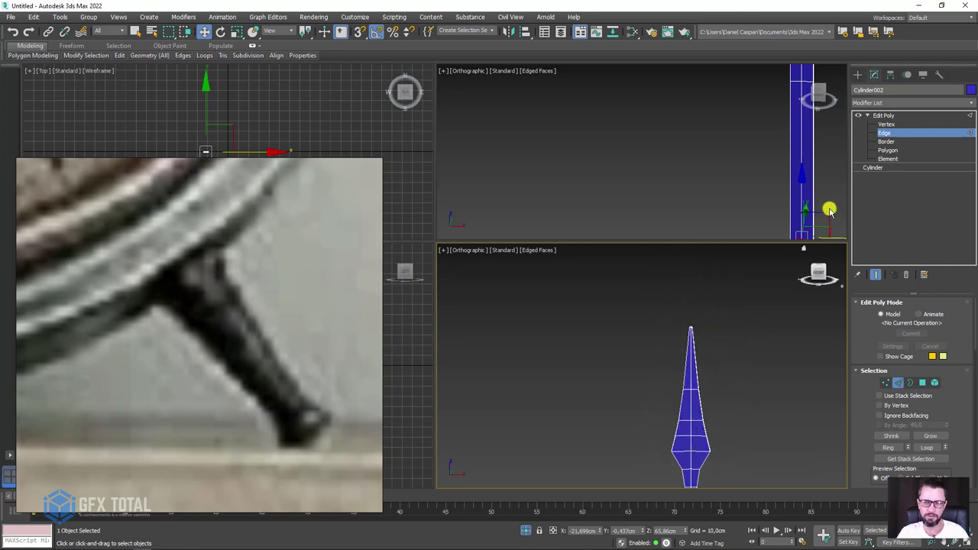
In Front view, lower the blade's middle vertices to stretch the diamond into a longer taper.
{"action": "left_click", "coordinate": [884, 124]}
{"action": "scroll", "coordinate": [677, 214], "scroll_direction": "down", "scroll_amount": 2}
{"action": "middle_click_drag", "start_coordinate": [677, 214], "coordinate": [692, 107]}
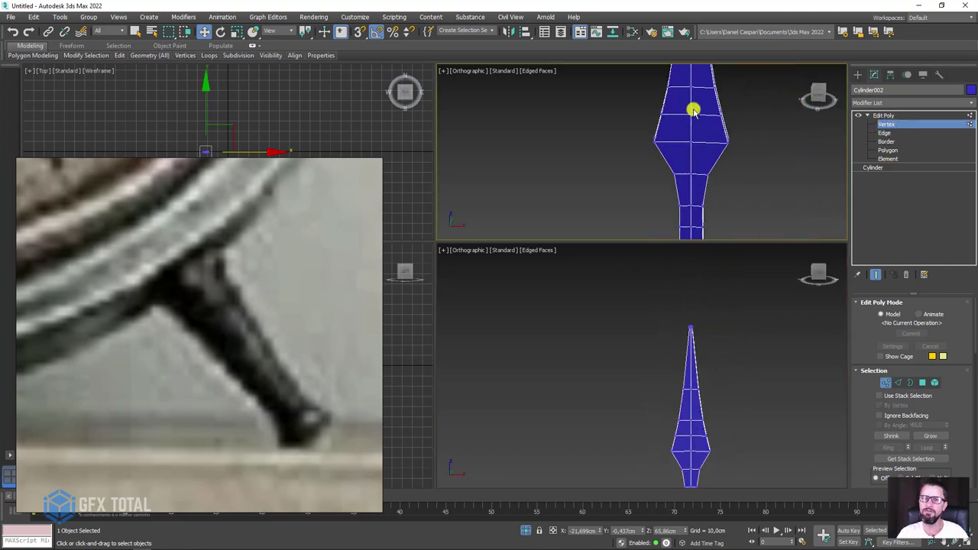
{"action": "scroll", "coordinate": [688, 115], "scroll_direction": "down", "scroll_amount": 3}
{"action": "key", "text": "f"}
{"action": "scroll", "coordinate": [655, 127], "scroll_direction": "down", "scroll_amount": 4}
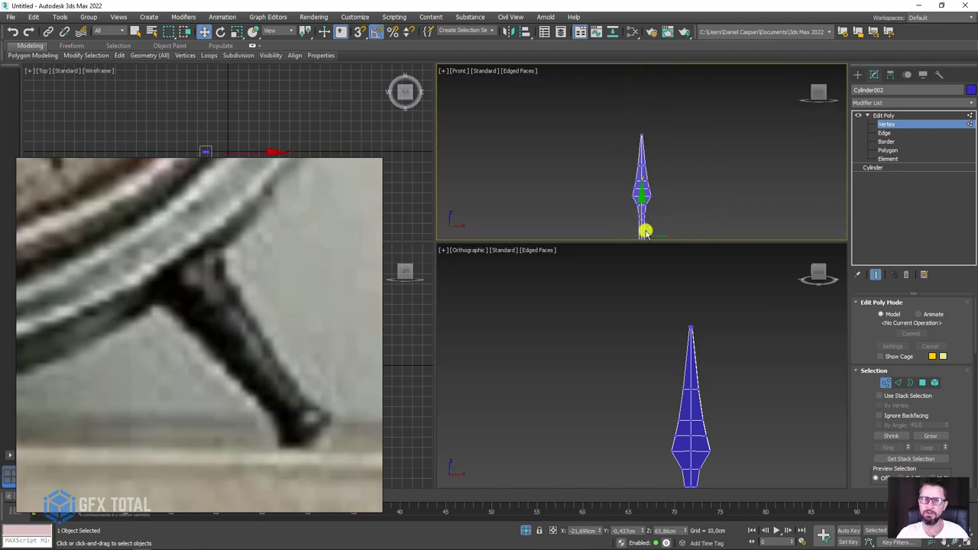
{"action": "scroll", "coordinate": [644, 227], "scroll_direction": "up", "scroll_amount": 1}
{"action": "scroll", "coordinate": [648, 222], "scroll_direction": "up", "scroll_amount": 2}
{"action": "scroll", "coordinate": [650, 197], "scroll_direction": "up", "scroll_amount": 2}
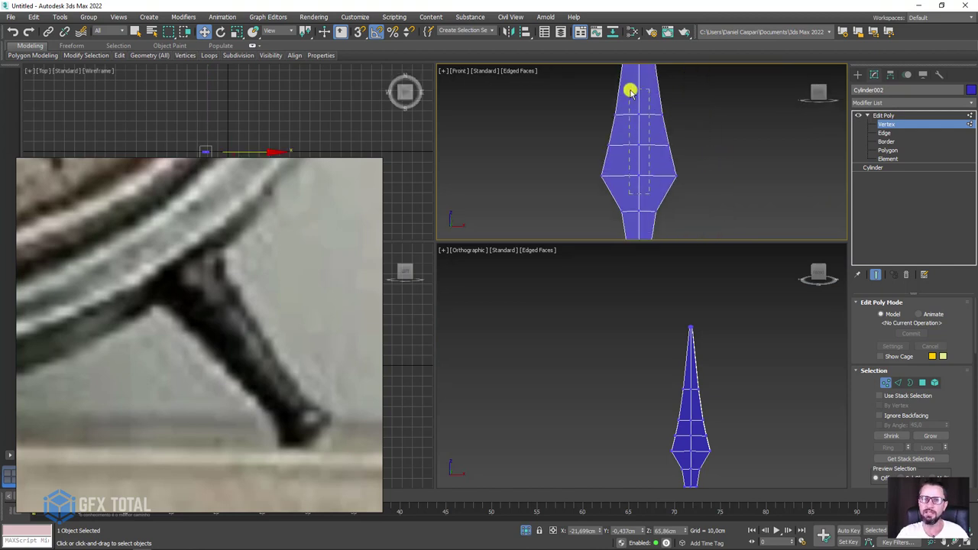
{"action": "left_click_drag", "start_coordinate": [630, 90], "coordinate": [647, 153]}
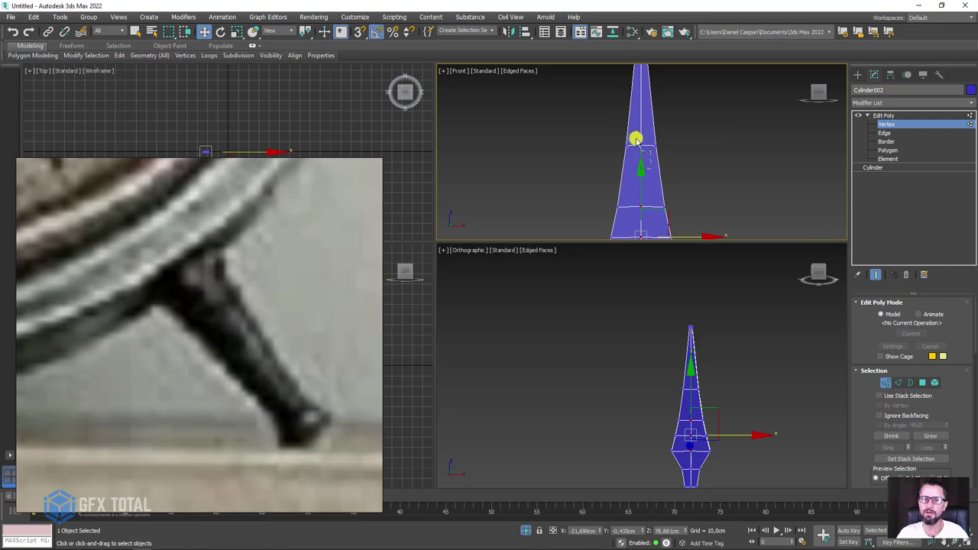
{"action": "left_click", "coordinate": [635, 138]}
Inset the blade's 20 faces by 0,064cm and return to object level.
{"action": "left_click", "coordinate": [922, 383]}
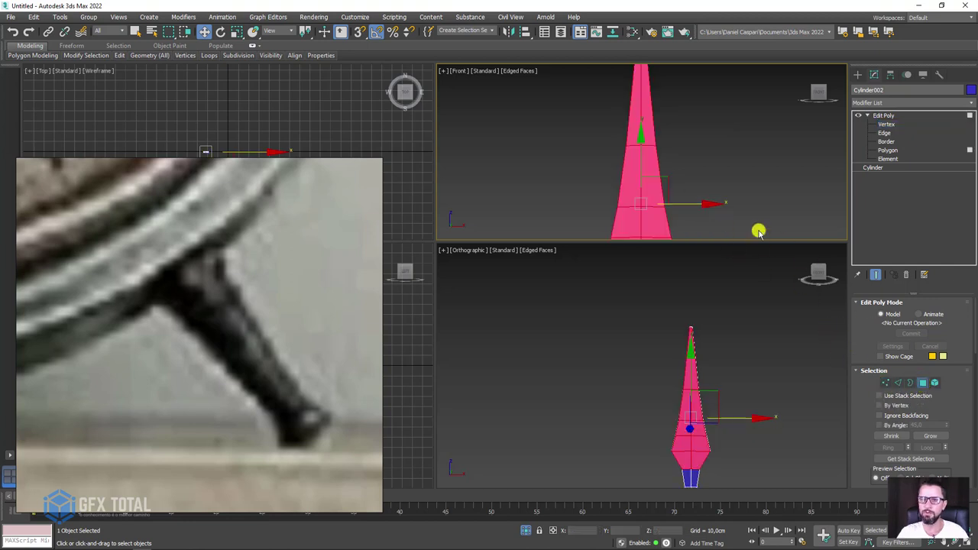
{"action": "scroll", "coordinate": [735, 159], "scroll_direction": "up", "scroll_amount": 2}
{"action": "mouse_move", "coordinate": [720, 419]}
{"action": "middle_mouse_down", "text": "alt"}
{"action": "mouse_move", "coordinate": [692, 438]}
{"action": "mouse_move", "coordinate": [769, 428]}
{"action": "mouse_move", "coordinate": [826, 392]}
{"action": "middle_mouse_up", "text": "alt"}
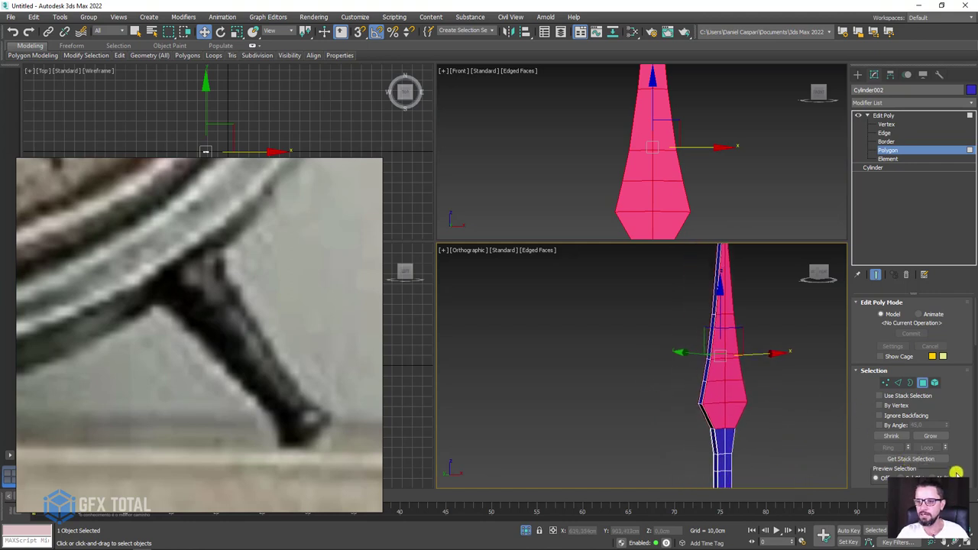
{"action": "scroll", "coordinate": [955, 474], "scroll_direction": "down", "scroll_amount": 5}
{"action": "left_click", "coordinate": [945, 420]}
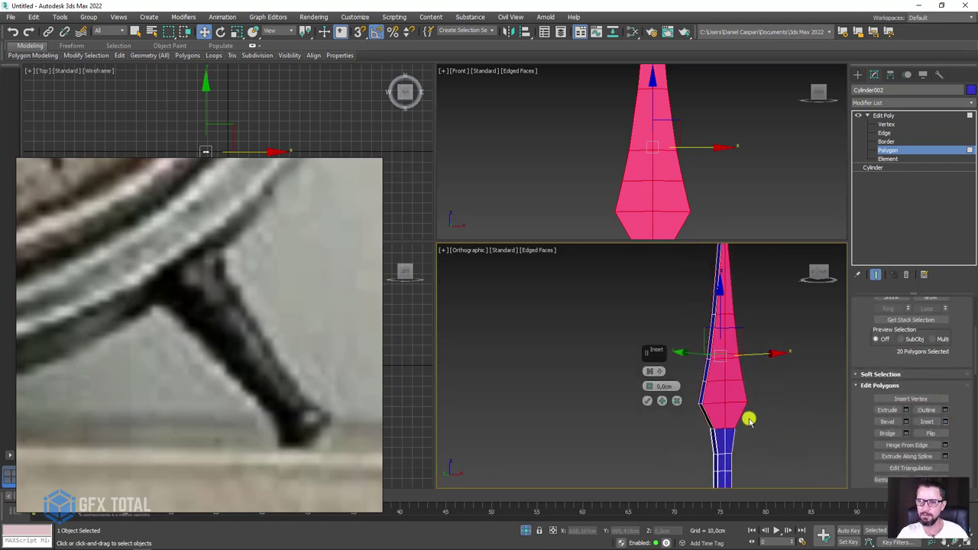
{"action": "scroll", "coordinate": [672, 407], "scroll_direction": "up", "scroll_amount": 5}
{"action": "left_click_drag", "start_coordinate": [648, 386], "coordinate": [655, 387]}
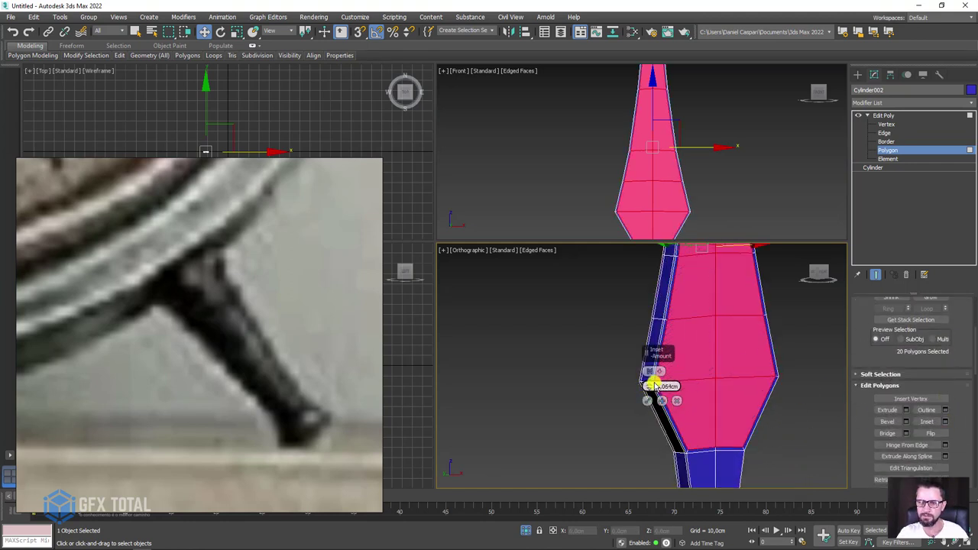
{"action": "left_click", "coordinate": [647, 401]}
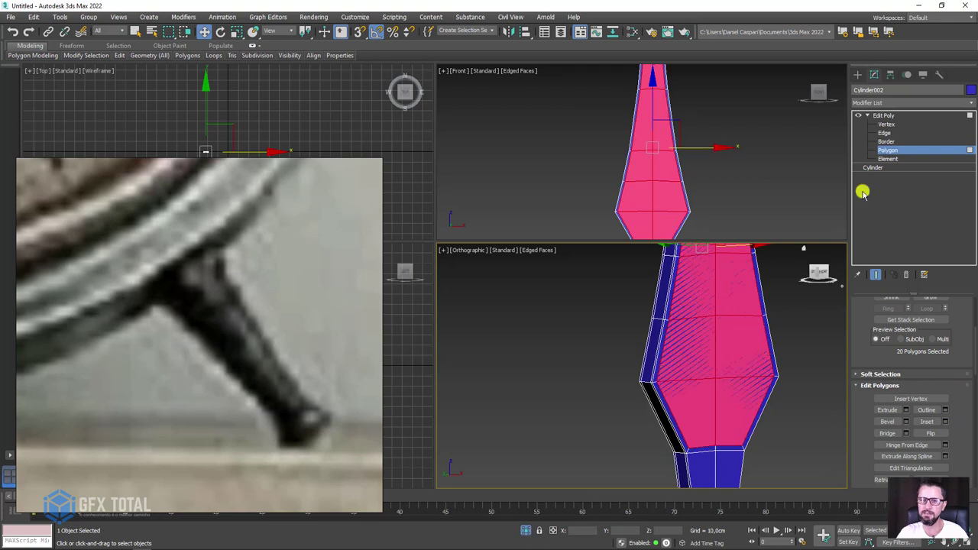
{"action": "left_click", "coordinate": [883, 116]}
{"action": "left_click", "coordinate": [867, 115]}
{"action": "scroll", "coordinate": [748, 328], "scroll_direction": "down", "scroll_amount": 4}
Add TurboSmooth with 1 iteration to Cylinder002 and orbit to inspect the smoothed hand and ring.
{"action": "scroll", "coordinate": [673, 388], "scroll_direction": "down", "scroll_amount": 2}
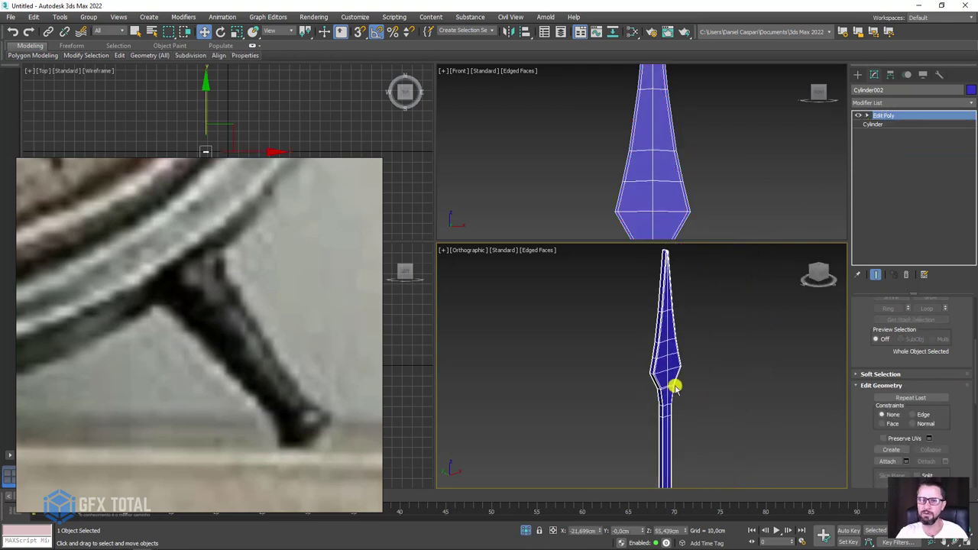
{"action": "scroll", "coordinate": [672, 391], "scroll_direction": "down", "scroll_amount": 1}
{"action": "key", "text": "ctrl+t"}
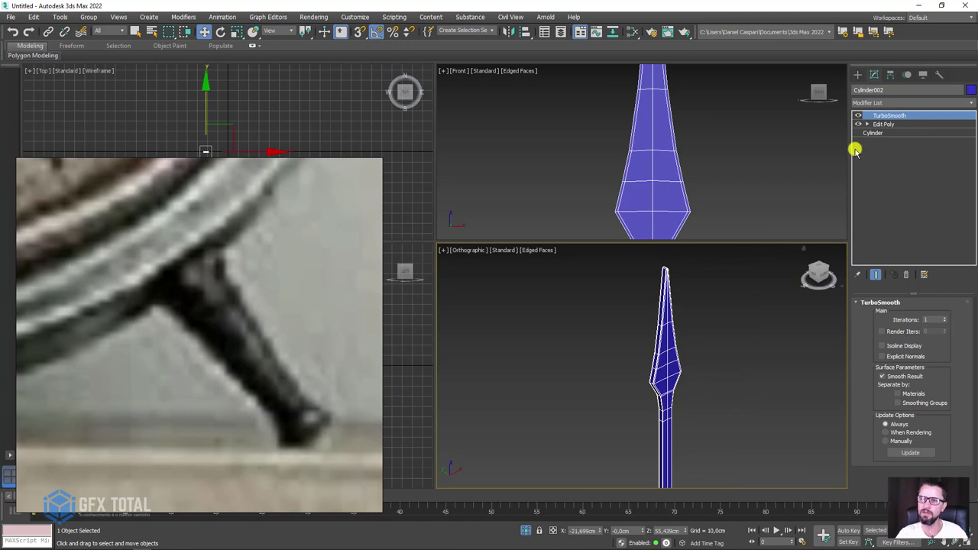
{"action": "scroll", "coordinate": [663, 349], "scroll_direction": "up", "scroll_amount": 2}
{"action": "scroll", "coordinate": [675, 399], "scroll_direction": "up", "scroll_amount": 2}
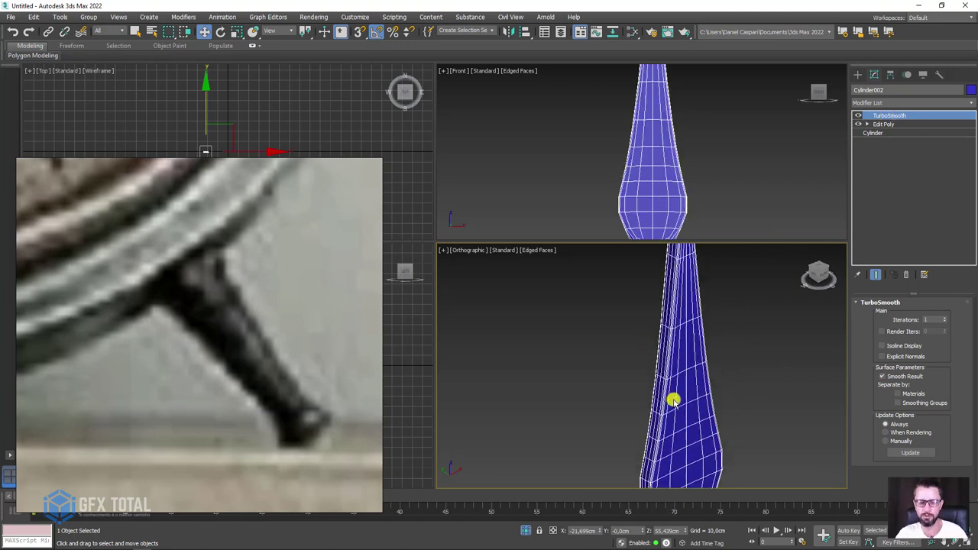
{"action": "scroll", "coordinate": [673, 345], "scroll_direction": "up", "scroll_amount": 2}
{"action": "scroll", "coordinate": [672, 345], "scroll_direction": "down", "scroll_amount": 2}
{"action": "scroll", "coordinate": [654, 334], "scroll_direction": "down", "scroll_amount": 2}
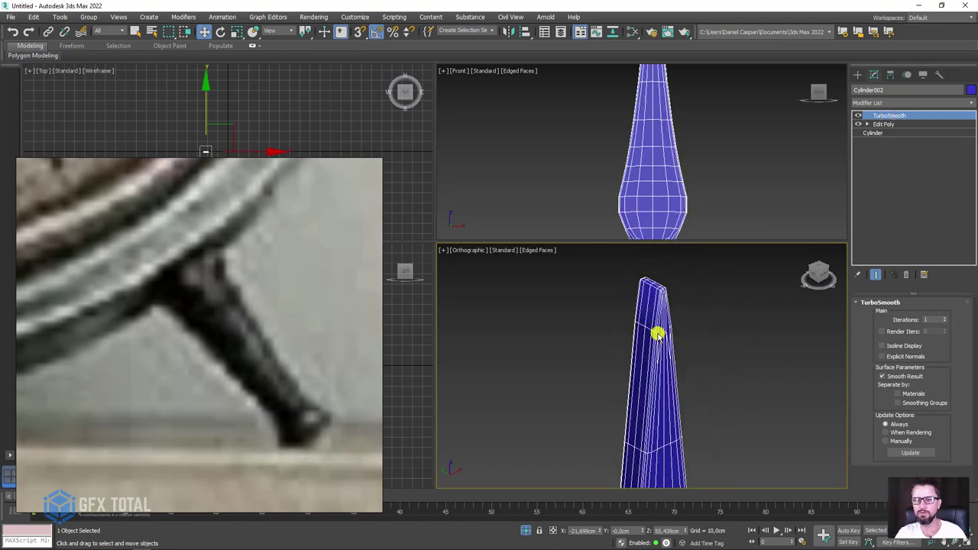
{"action": "scroll", "coordinate": [687, 382], "scroll_direction": "down", "scroll_amount": 2}
{"action": "mouse_move", "coordinate": [707, 433]}
{"action": "middle_mouse_down", "text": "alt"}
{"action": "mouse_move", "coordinate": [670, 301]}
{"action": "mouse_move", "coordinate": [690, 438]}
{"action": "mouse_move", "coordinate": [630, 512]}
{"action": "middle_mouse_up", "text": "alt"}
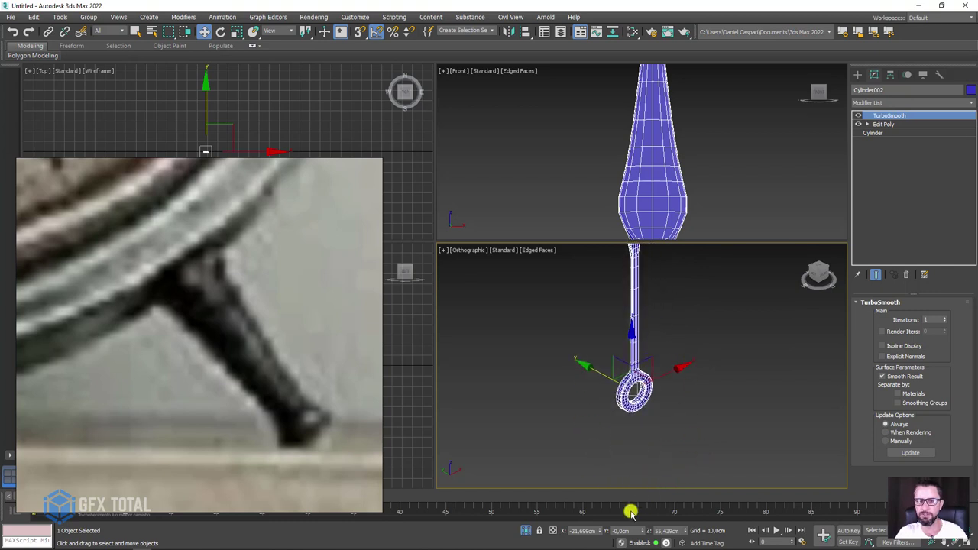
{"action": "mouse_move", "coordinate": [527, 531]}
{"action": "middle_mouse_down", "text": "alt"}
{"action": "mouse_move", "coordinate": [646, 393]}
{"action": "mouse_move", "coordinate": [722, 417]}
{"action": "middle_mouse_up", "text": "alt"}
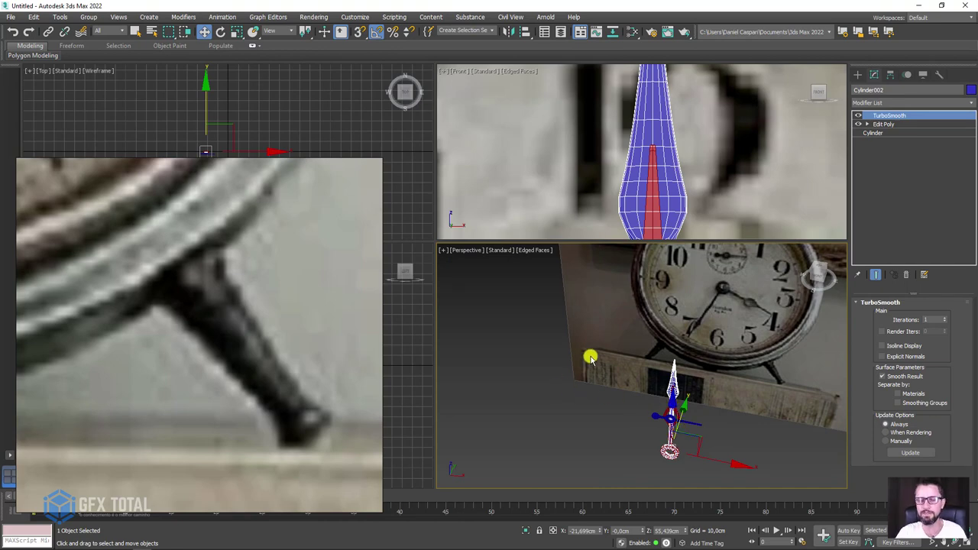
Move the two hands to the right of the reference plane and enlarge the Perspective viewport.
{"action": "key", "text": "shift+z"}
{"action": "mouse_move", "coordinate": [559, 378]}
{"action": "middle_mouse_down", "text": "alt"}
{"action": "mouse_move", "coordinate": [543, 377]}
{"action": "mouse_move", "coordinate": [537, 430]}
{"action": "mouse_move", "coordinate": [512, 321]}
{"action": "mouse_move", "coordinate": [639, 334]}
{"action": "mouse_move", "coordinate": [609, 343]}
{"action": "mouse_move", "coordinate": [720, 404]}
{"action": "mouse_move", "coordinate": [646, 443]}
{"action": "mouse_move", "coordinate": [687, 445]}
{"action": "middle_mouse_up", "text": "alt"}
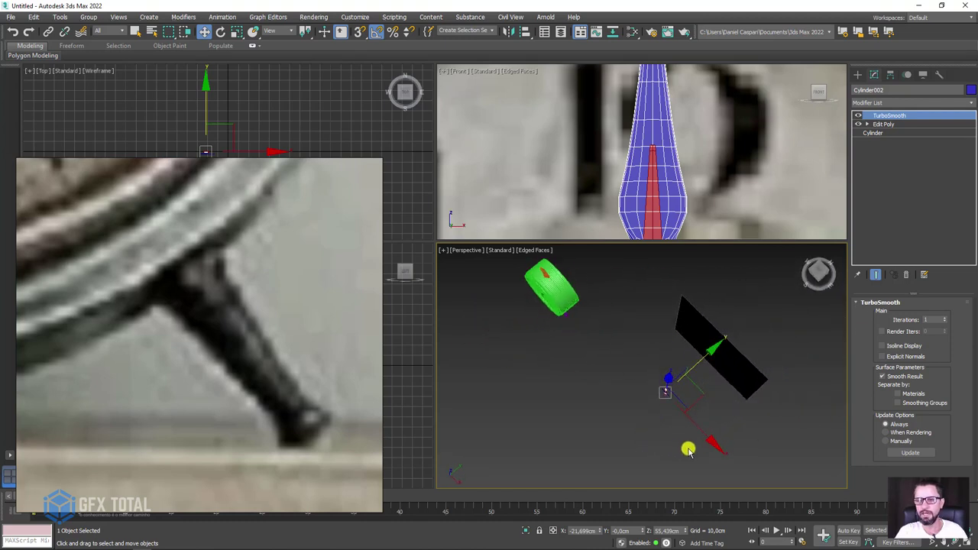
{"action": "key", "text": "ctrl+a"}
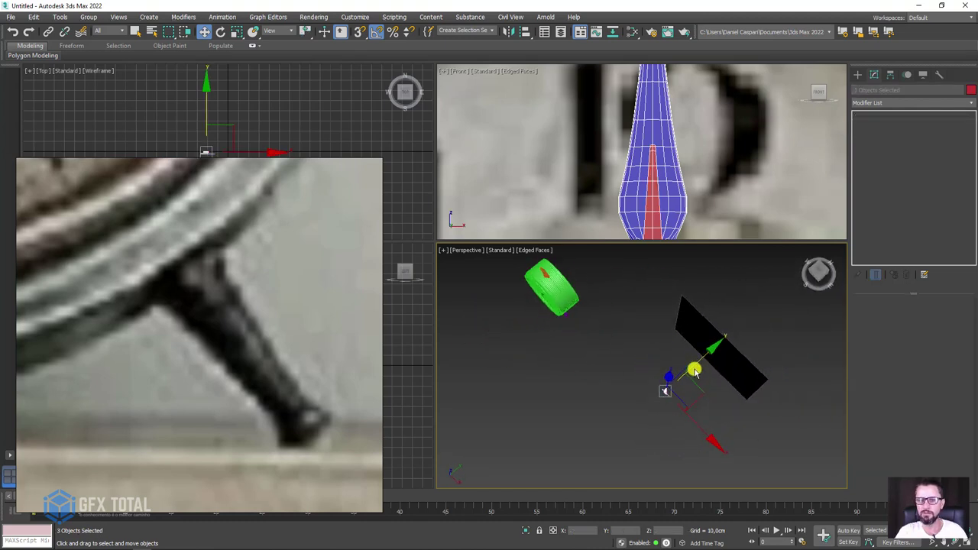
{"action": "mouse_move", "coordinate": [694, 371]}
{"action": "left_mouse_down"}
{"action": "mouse_move", "coordinate": [600, 420]}
{"action": "mouse_move", "coordinate": [721, 386]}
{"action": "mouse_move", "coordinate": [705, 397]}
{"action": "mouse_move", "coordinate": [677, 410]}
{"action": "mouse_move", "coordinate": [711, 365]}
{"action": "mouse_move", "coordinate": [747, 363]}
{"action": "mouse_move", "coordinate": [707, 375]}
{"action": "mouse_move", "coordinate": [738, 406]}
{"action": "left_mouse_up"}
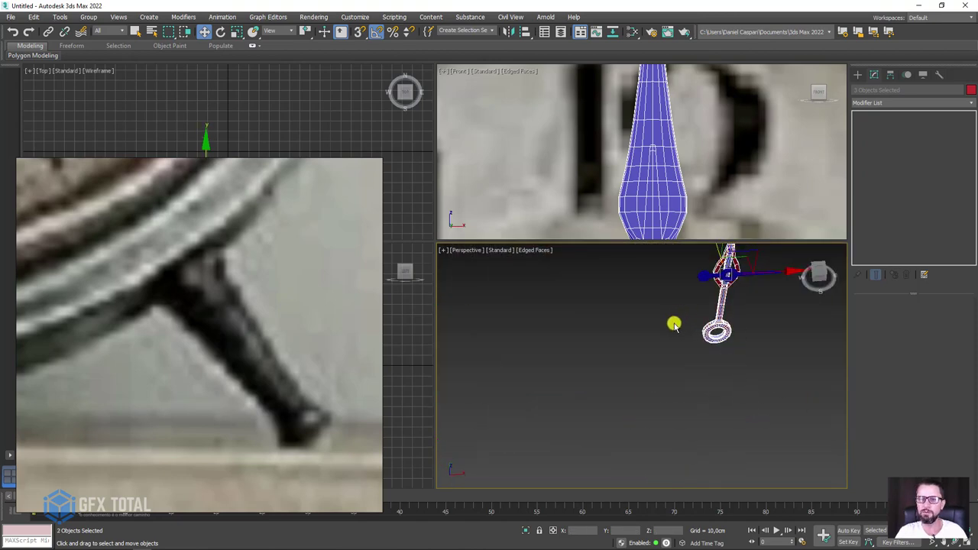
{"action": "mouse_move", "coordinate": [673, 325]}
{"action": "left_mouse_down"}
{"action": "mouse_move", "coordinate": [657, 356]}
{"action": "mouse_move", "coordinate": [742, 369]}
{"action": "mouse_move", "coordinate": [727, 375]}
{"action": "mouse_move", "coordinate": [746, 356]}
{"action": "mouse_move", "coordinate": [629, 230]}
{"action": "mouse_move", "coordinate": [607, 79]}
{"action": "left_mouse_up"}
{"action": "mouse_move", "coordinate": [633, 256]}
{"action": "middle_mouse_down", "text": "alt"}
{"action": "mouse_move", "coordinate": [589, 214]}
{"action": "mouse_move", "coordinate": [562, 119]}
{"action": "mouse_move", "coordinate": [509, 19]}
{"action": "middle_mouse_up", "text": "alt"}
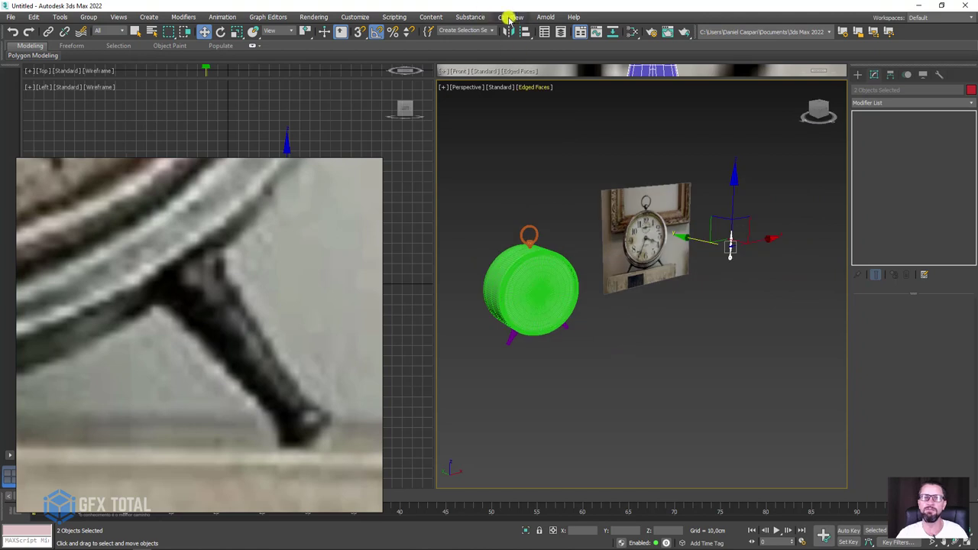
Align the hands to Cylinder001 on X Position, pivot to pivot, with orientation axes unchecked.
{"action": "left_click", "coordinate": [526, 33]}
{"action": "left_click", "coordinate": [547, 296]}
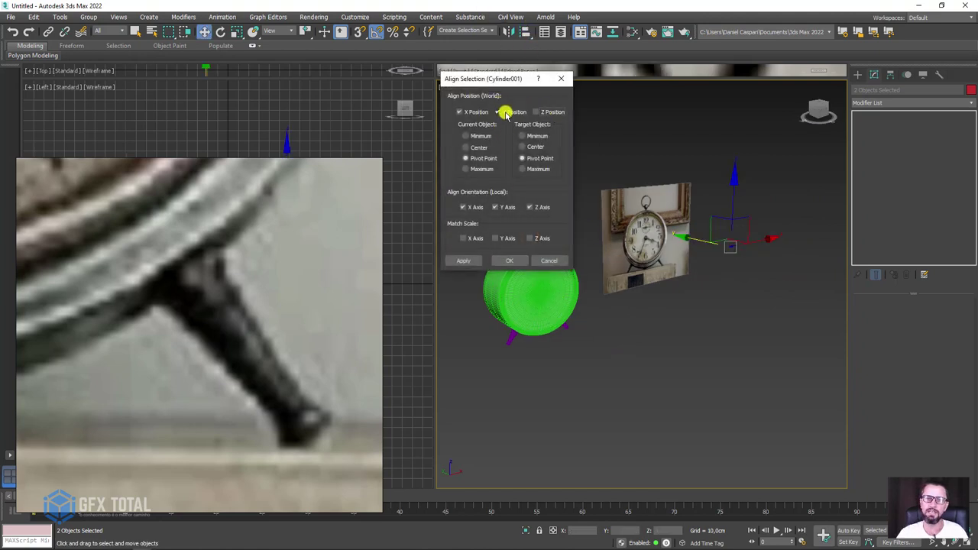
{"action": "left_click", "coordinate": [460, 112]}
{"action": "left_click_drag", "start_coordinate": [483, 79], "coordinate": [771, 121]}
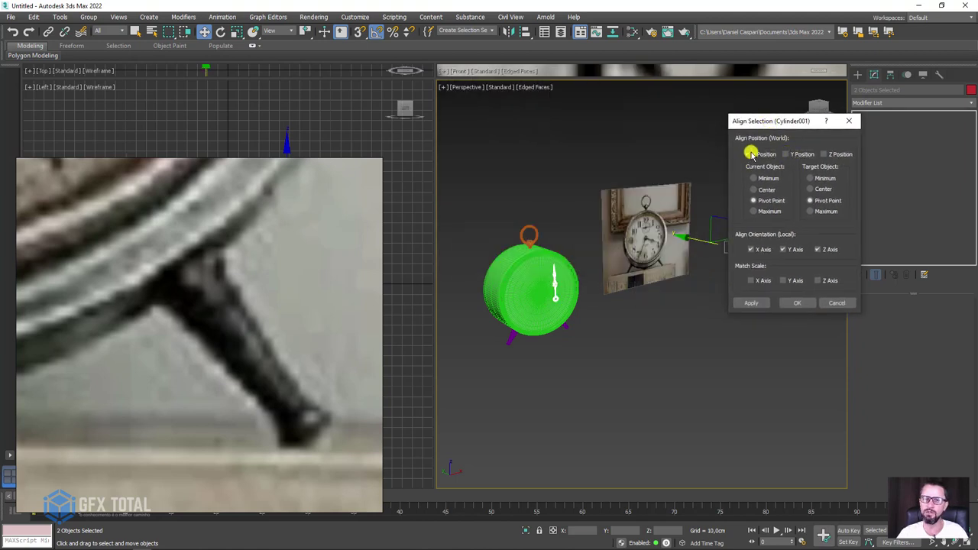
{"action": "left_click", "coordinate": [749, 155]}
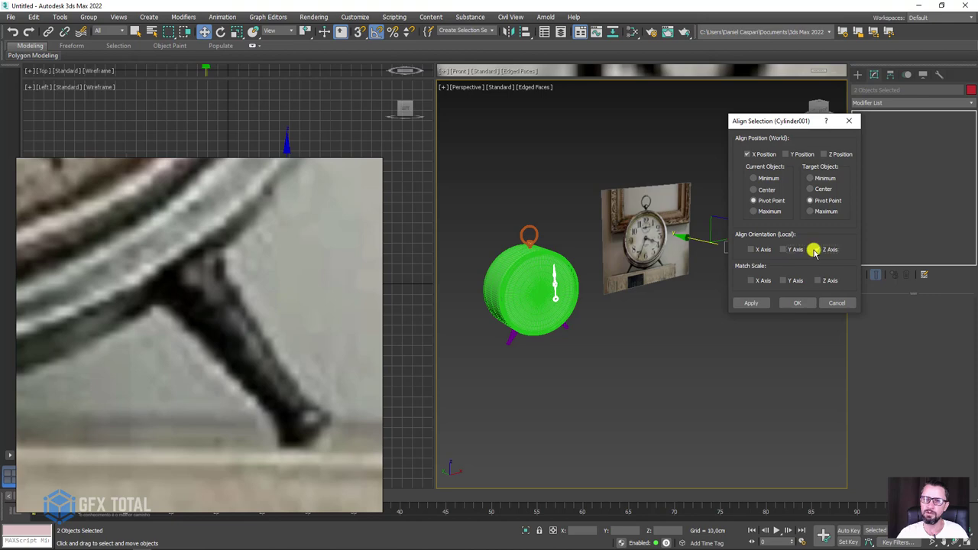
{"action": "left_click", "coordinate": [796, 304]}
{"action": "key", "text": "z"}
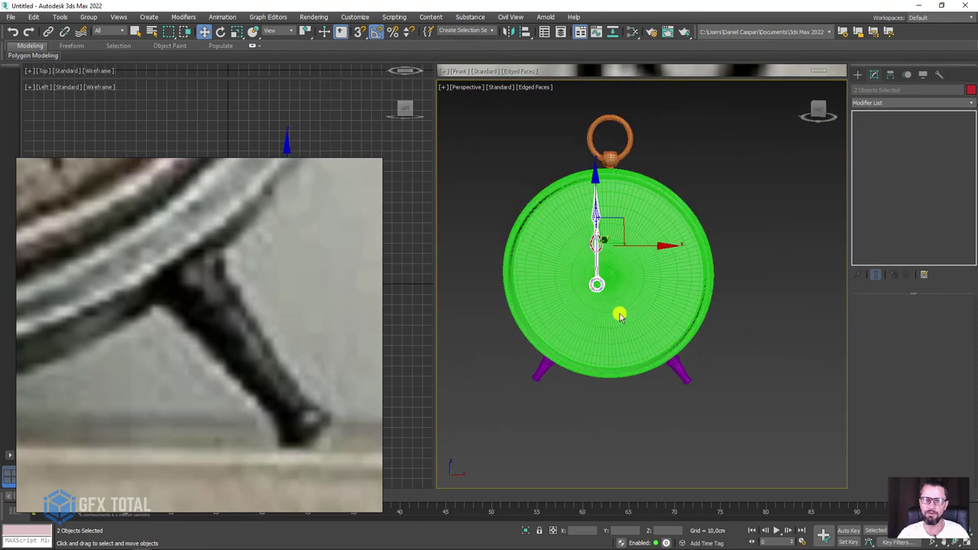
Re-run Align on the hands onto Cylinder001's pivot along X Position.
{"action": "key", "text": "f"}
{"action": "key", "text": "z"}
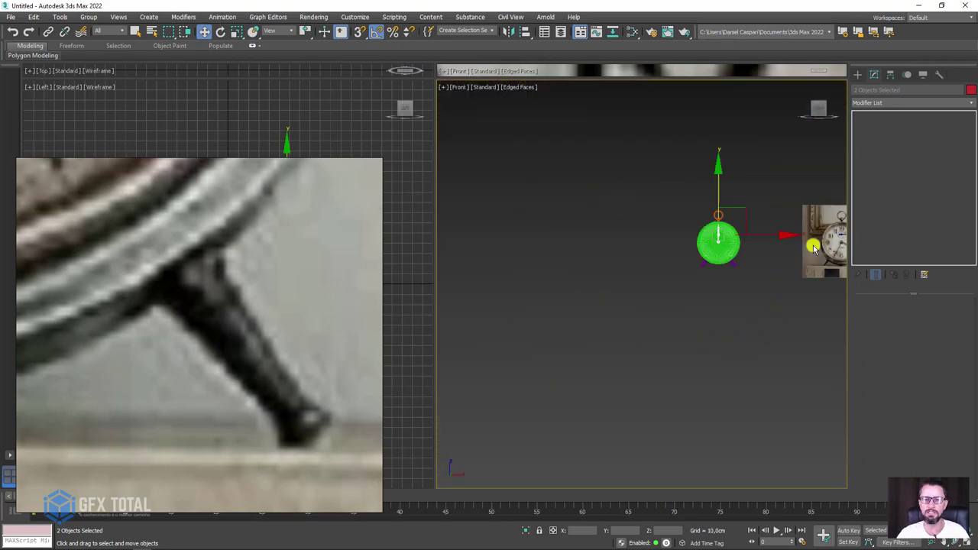
{"action": "scroll", "coordinate": [661, 279], "scroll_direction": "up", "scroll_amount": 2}
{"action": "scroll", "coordinate": [656, 284], "scroll_direction": "up", "scroll_amount": 1}
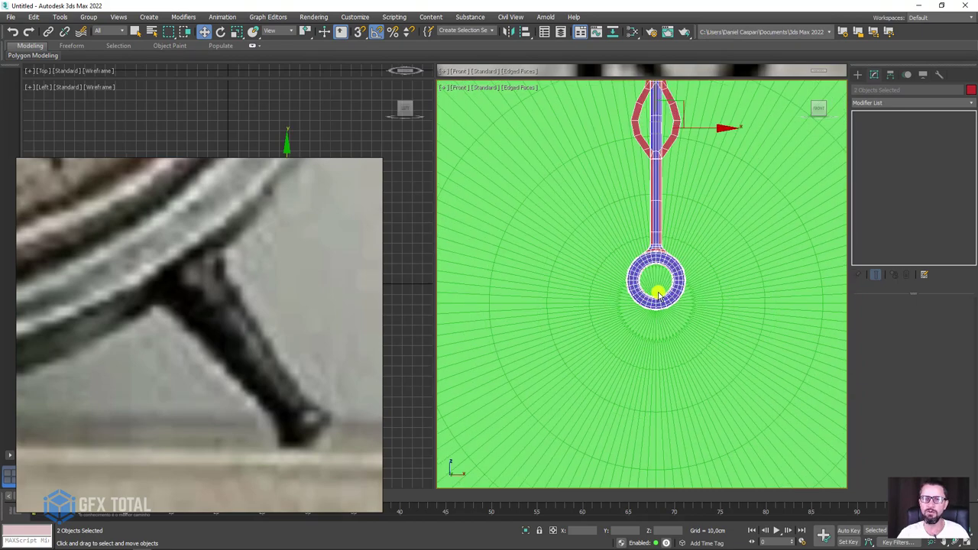
{"action": "scroll", "coordinate": [664, 298], "scroll_direction": "down", "scroll_amount": 2}
{"action": "scroll", "coordinate": [668, 308], "scroll_direction": "up", "scroll_amount": 4}
{"action": "scroll", "coordinate": [666, 297], "scroll_direction": "down", "scroll_amount": 1}
{"action": "scroll", "coordinate": [677, 276], "scroll_direction": "down", "scroll_amount": 3}
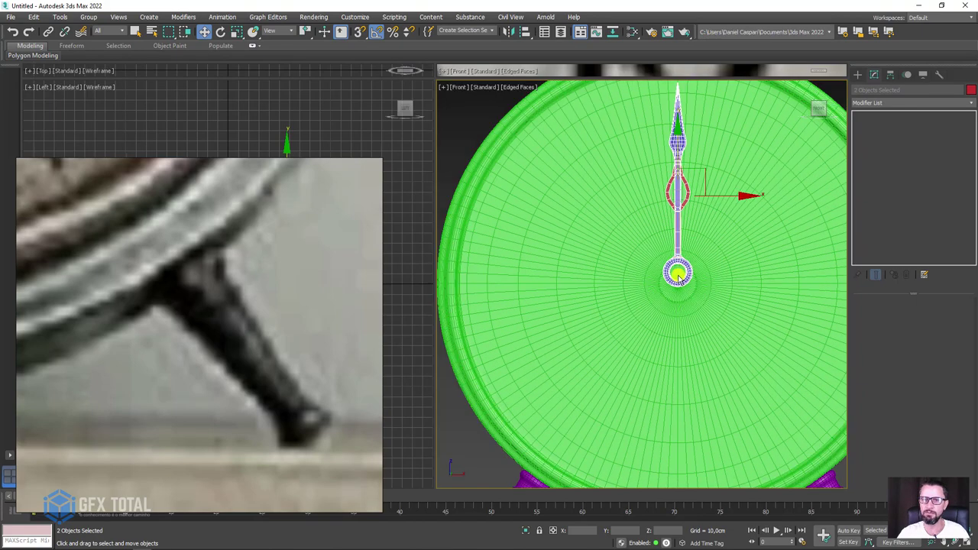
{"action": "scroll", "coordinate": [697, 291], "scroll_direction": "down", "scroll_amount": 4}
{"action": "middle_click_drag", "start_coordinate": [676, 306], "coordinate": [693, 329], "text": "alt"}
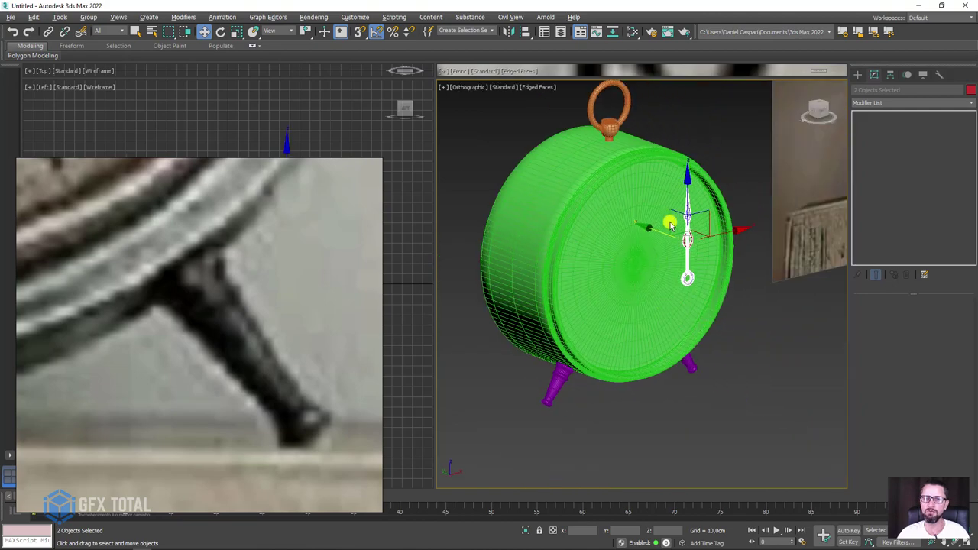
{"action": "left_click", "coordinate": [525, 31]}
{"action": "left_click", "coordinate": [628, 227]}
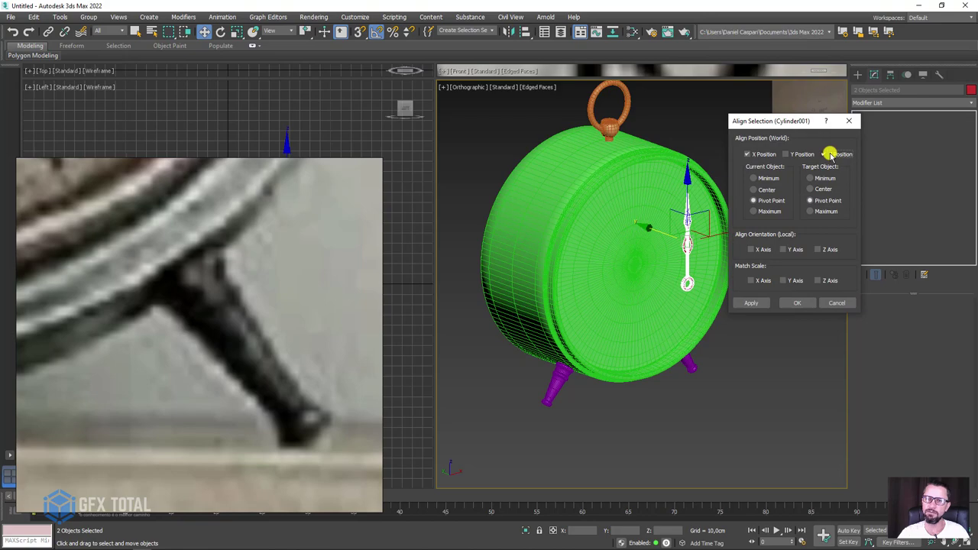
{"action": "left_click", "coordinate": [799, 303]}
In Front view, compare the hands' hub with the reference dial and select the hand on the photo.
{"action": "key", "text": "f"}
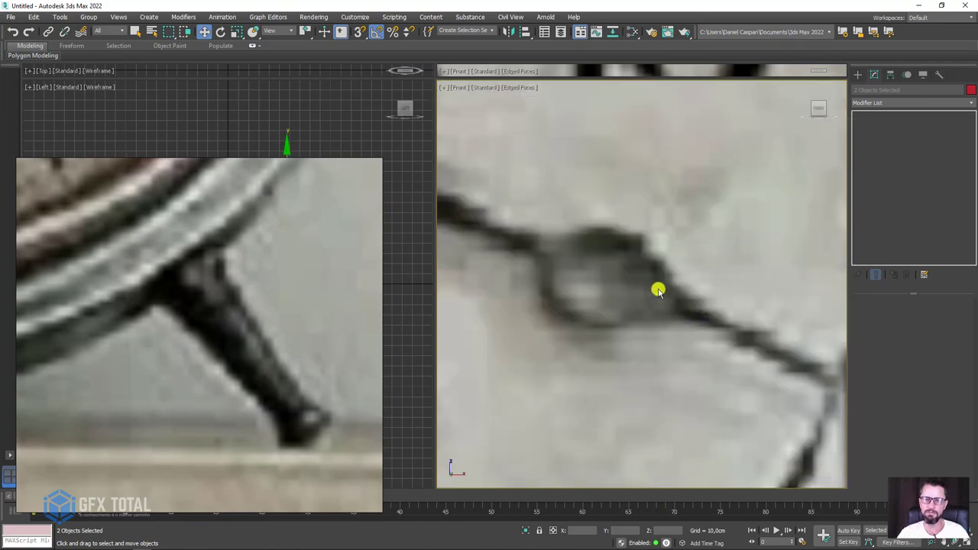
{"action": "scroll", "coordinate": [619, 283], "scroll_direction": "down", "scroll_amount": 2}
{"action": "scroll", "coordinate": [619, 283], "scroll_direction": "down", "scroll_amount": 8}
{"action": "middle_click_drag", "start_coordinate": [498, 278], "coordinate": [597, 285]}
{"action": "scroll", "coordinate": [597, 289], "scroll_direction": "up", "scroll_amount": 4}
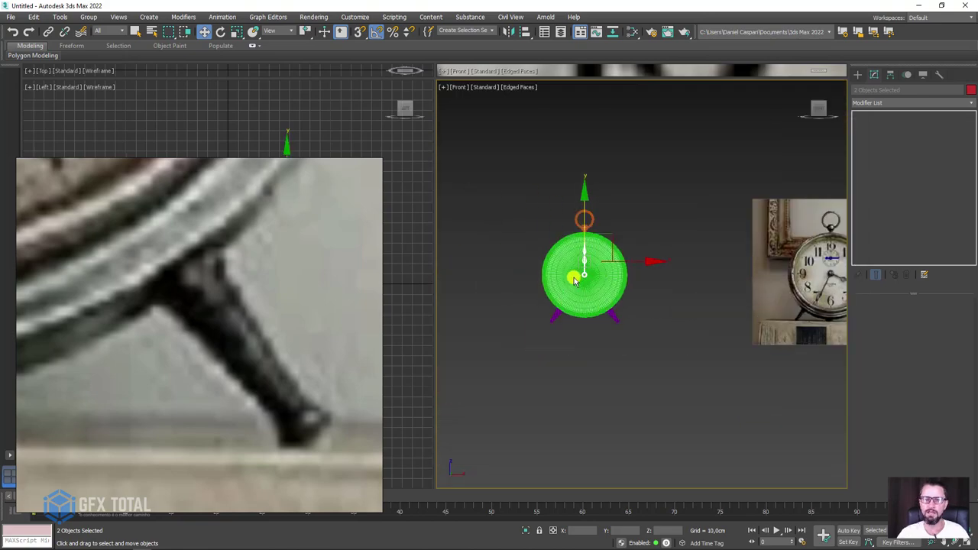
{"action": "scroll", "coordinate": [605, 276], "scroll_direction": "up", "scroll_amount": 5}
{"action": "scroll", "coordinate": [605, 275], "scroll_direction": "up", "scroll_amount": 2}
{"action": "scroll", "coordinate": [615, 267], "scroll_direction": "up", "scroll_amount": 2}
{"action": "scroll", "coordinate": [619, 260], "scroll_direction": "down", "scroll_amount": 6}
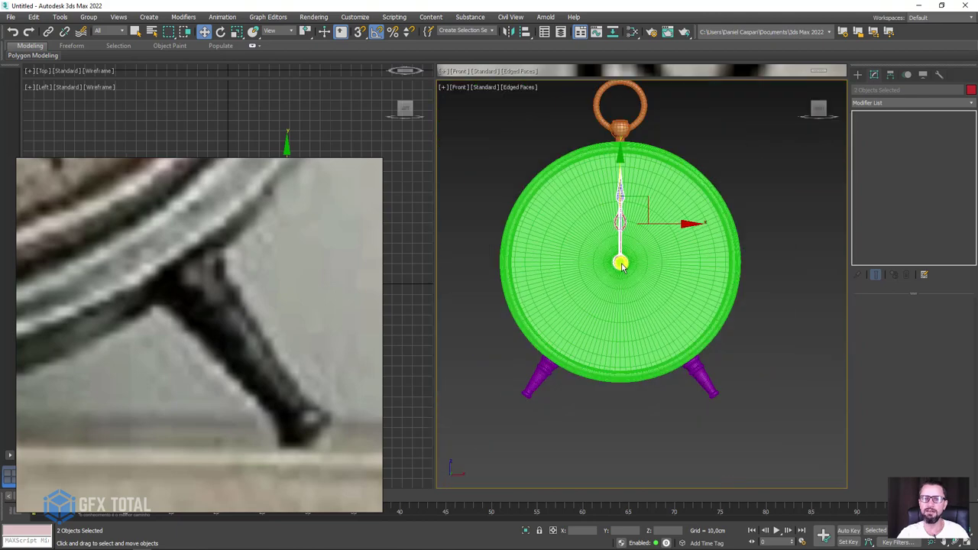
{"action": "scroll", "coordinate": [629, 262], "scroll_direction": "down", "scroll_amount": 2}
{"action": "middle_click_drag", "start_coordinate": [703, 279], "coordinate": [572, 284]}
{"action": "scroll", "coordinate": [731, 248], "scroll_direction": "up", "scroll_amount": 5}
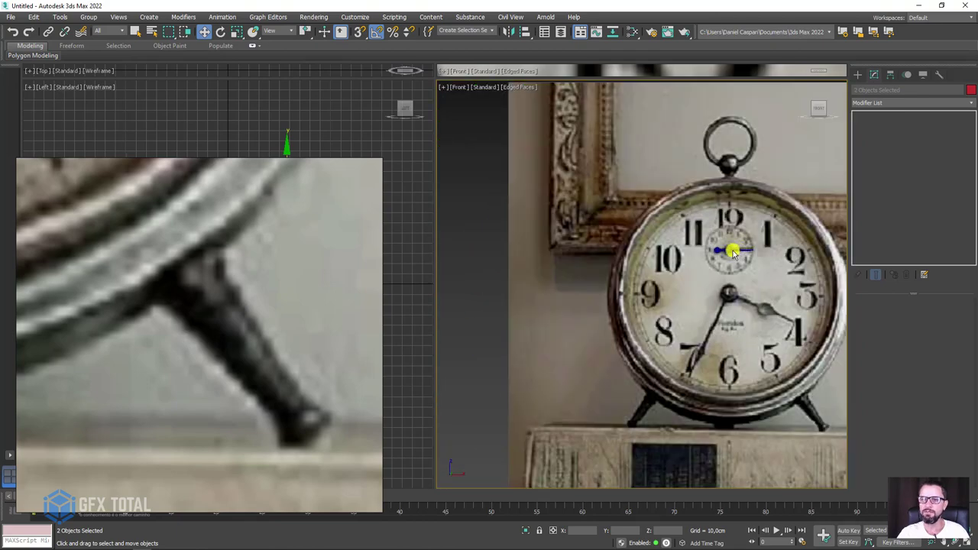
{"action": "scroll", "coordinate": [736, 254], "scroll_direction": "up", "scroll_amount": 3}
{"action": "left_click", "coordinate": [736, 251]}
{"action": "scroll", "coordinate": [731, 252], "scroll_direction": "down", "scroll_amount": 5}
Align the small hand Cylinder004 onto Cylinder001 along X Position.
{"action": "scroll", "coordinate": [740, 252], "scroll_direction": "down", "scroll_amount": 2}
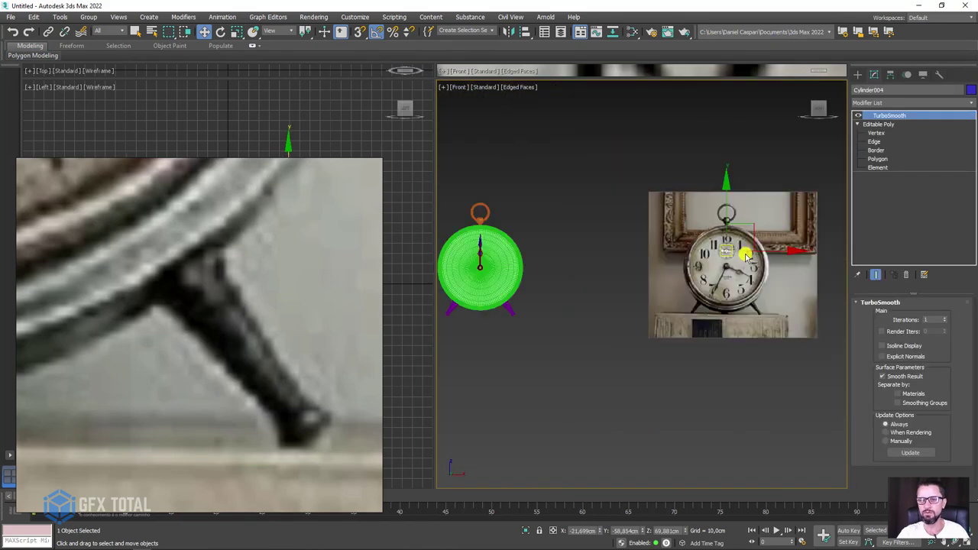
{"action": "scroll", "coordinate": [688, 259], "scroll_direction": "down", "scroll_amount": 2}
{"action": "mouse_move", "coordinate": [630, 260]}
{"action": "middle_mouse_down", "text": "alt"}
{"action": "mouse_move", "coordinate": [661, 277]}
{"action": "mouse_move", "coordinate": [743, 237]}
{"action": "middle_mouse_up", "text": "alt"}
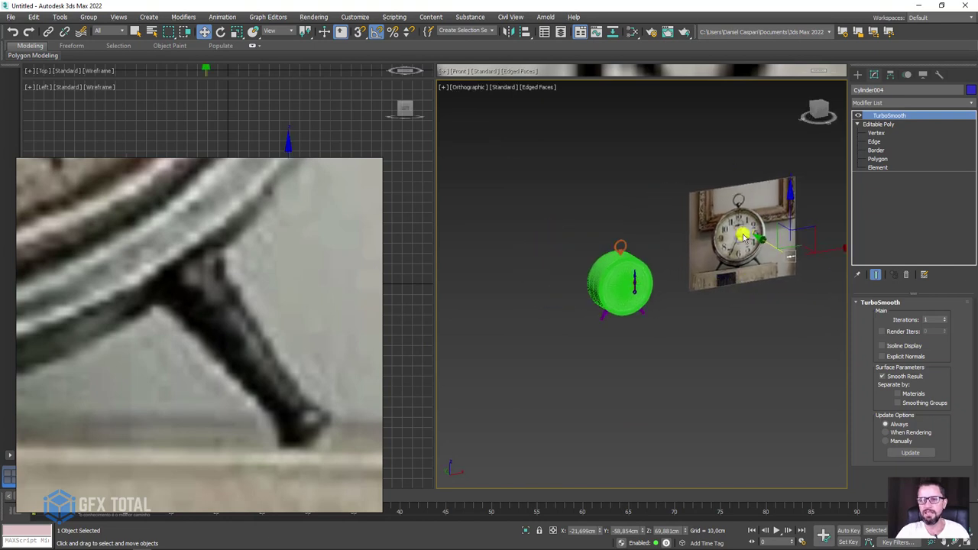
{"action": "scroll", "coordinate": [611, 271], "scroll_direction": "up", "scroll_amount": 4}
{"action": "scroll", "coordinate": [631, 256], "scroll_direction": "down", "scroll_amount": 4}
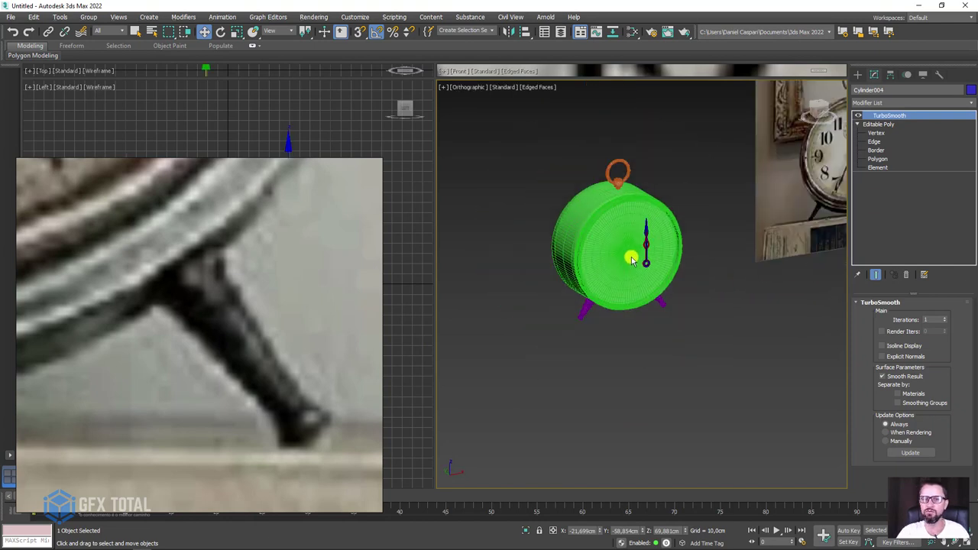
{"action": "middle_click_drag", "start_coordinate": [631, 255], "coordinate": [569, 307], "text": "alt"}
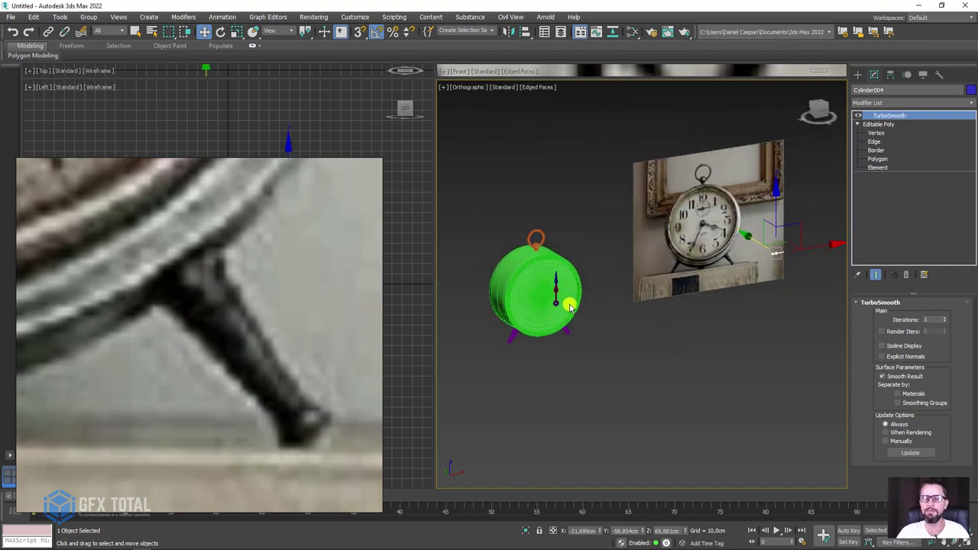
{"action": "left_click", "coordinate": [526, 32]}
{"action": "left_click", "coordinate": [535, 278]}
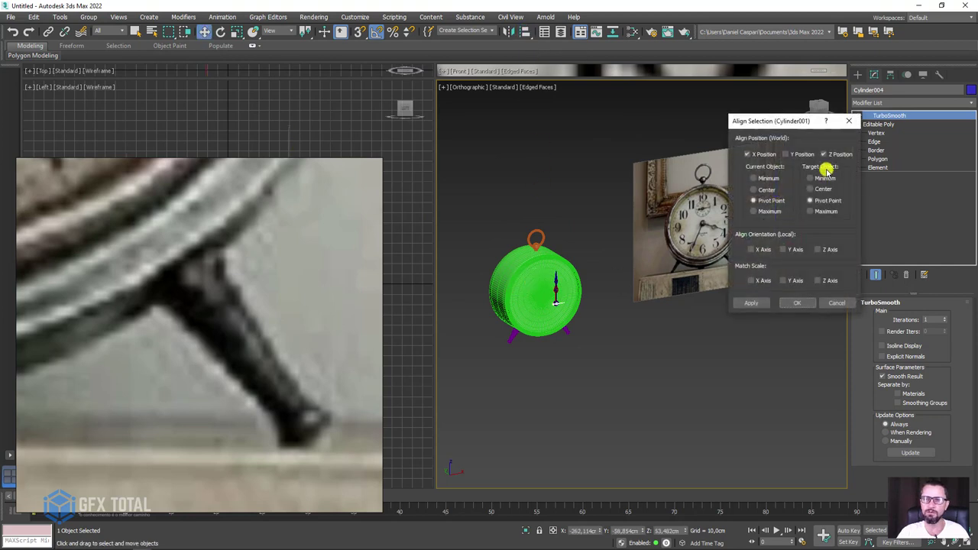
{"action": "left_click", "coordinate": [794, 303]}
Nudge Cylinder004 slightly up-left on the face, then select all the clock parts.
{"action": "scroll", "coordinate": [557, 283], "scroll_direction": "up", "scroll_amount": 2}
{"action": "scroll", "coordinate": [634, 262], "scroll_direction": "up", "scroll_amount": 3}
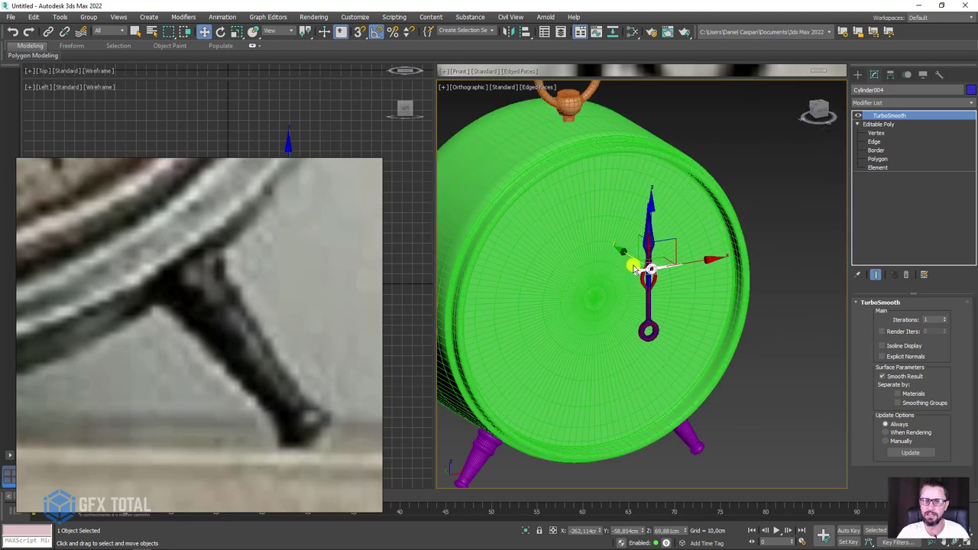
{"action": "scroll", "coordinate": [645, 267], "scroll_direction": "up", "scroll_amount": 3}
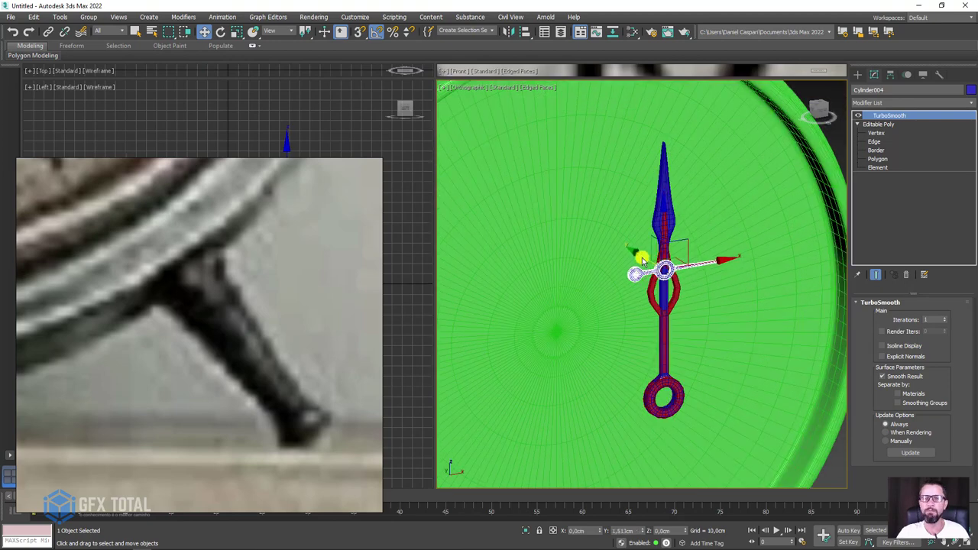
{"action": "left_click_drag", "start_coordinate": [643, 261], "coordinate": [646, 262]}
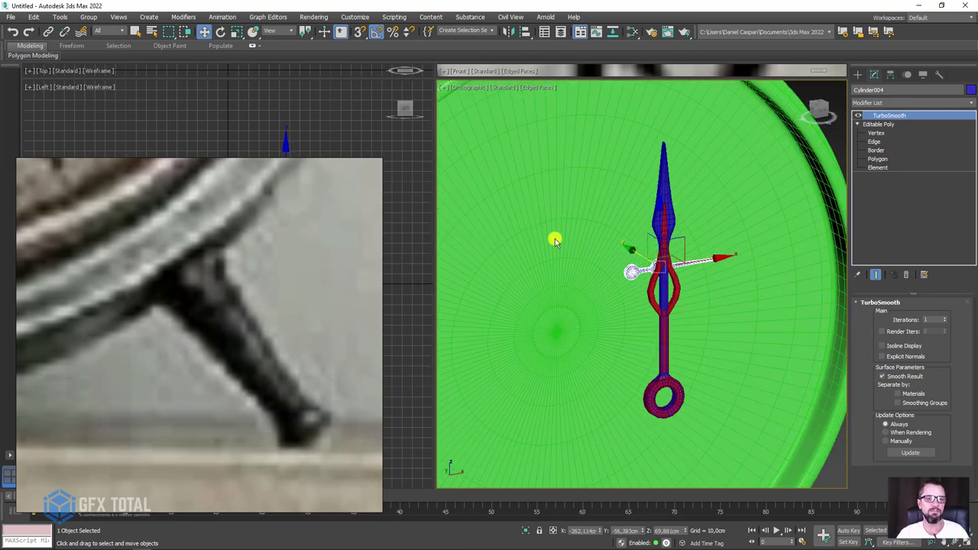
{"action": "scroll", "coordinate": [554, 242], "scroll_direction": "down", "scroll_amount": 10}
{"action": "mouse_move", "coordinate": [620, 237]}
{"action": "middle_mouse_down", "text": "alt"}
{"action": "mouse_move", "coordinate": [647, 319]}
{"action": "mouse_move", "coordinate": [585, 233]}
{"action": "middle_mouse_up", "text": "alt"}
{"action": "key", "text": "ctrl+a"}
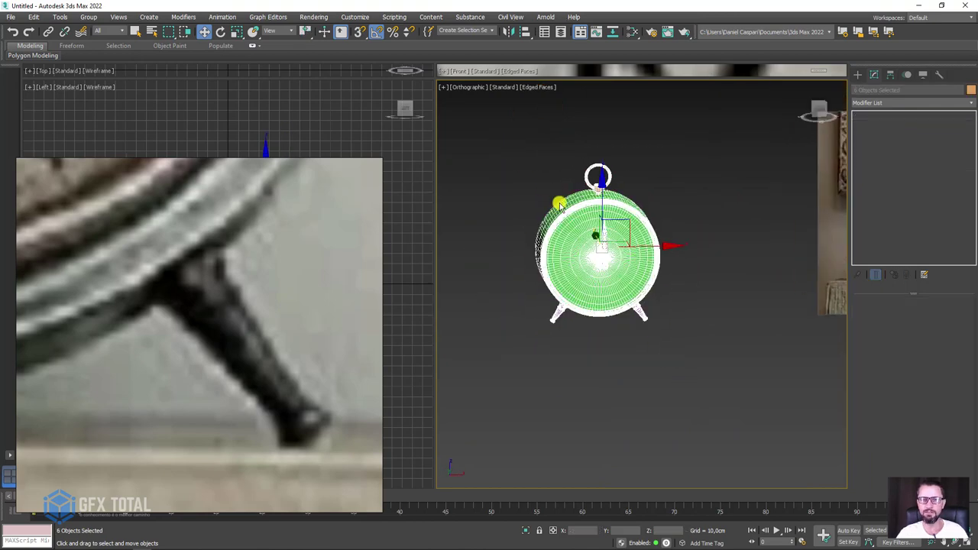
{"action": "key", "text": "l"}
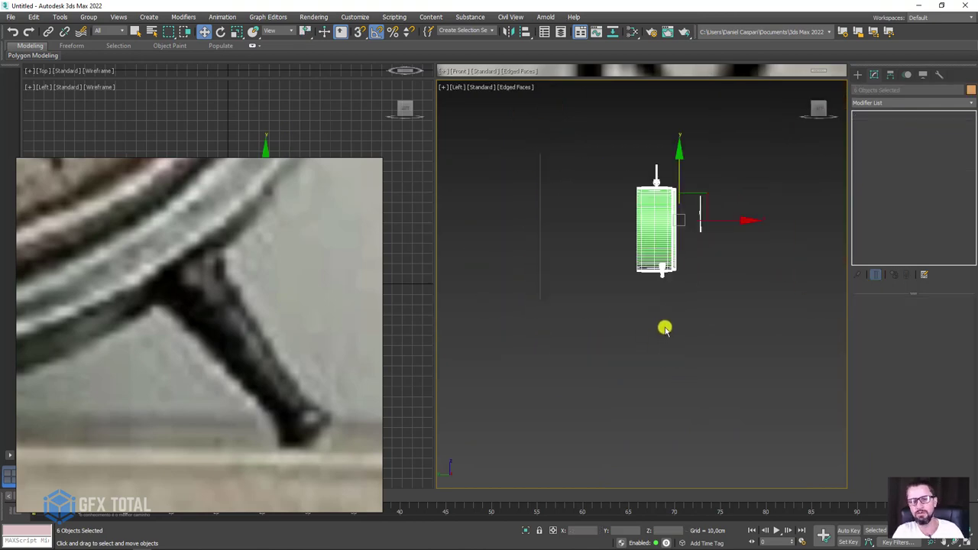
{"action": "scroll", "coordinate": [679, 290], "scroll_direction": "up", "scroll_amount": 3}
{"action": "key", "text": "p"}
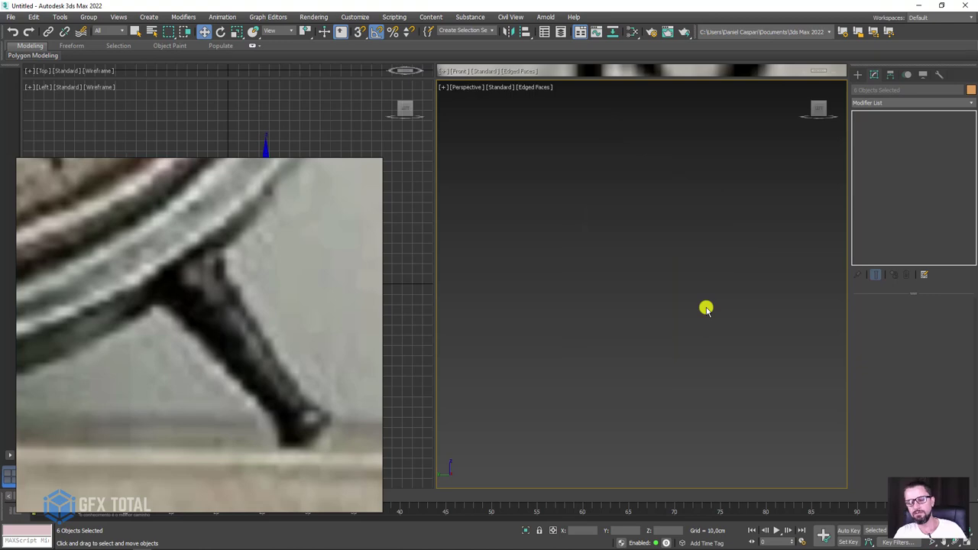
{"action": "mouse_move", "coordinate": [705, 305]}
{"action": "middle_mouse_down", "text": "alt"}
{"action": "mouse_move", "coordinate": [699, 325]}
{"action": "mouse_move", "coordinate": [647, 336]}
{"action": "mouse_move", "coordinate": [617, 367]}
{"action": "middle_mouse_up", "text": "alt"}
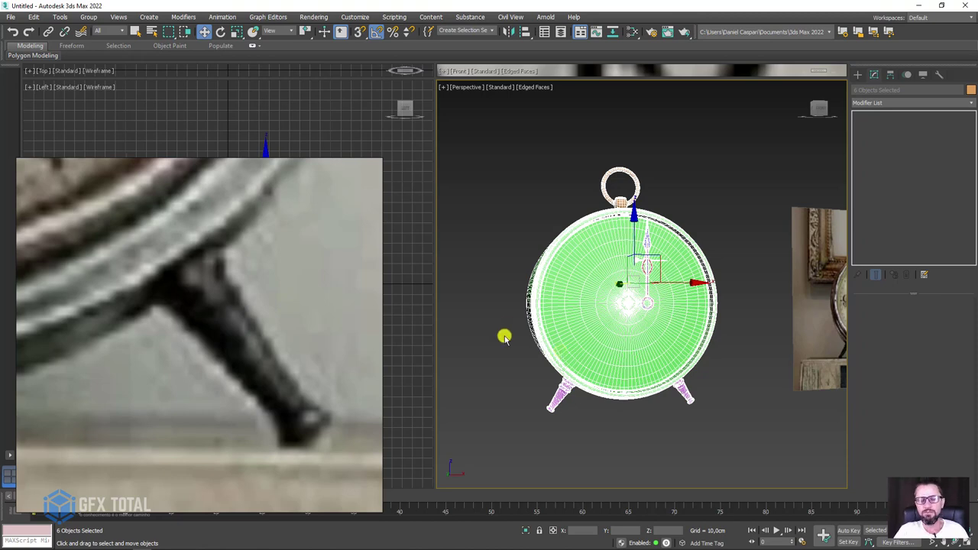
{"action": "middle_click_drag", "start_coordinate": [518, 321], "coordinate": [537, 334], "text": "alt"}
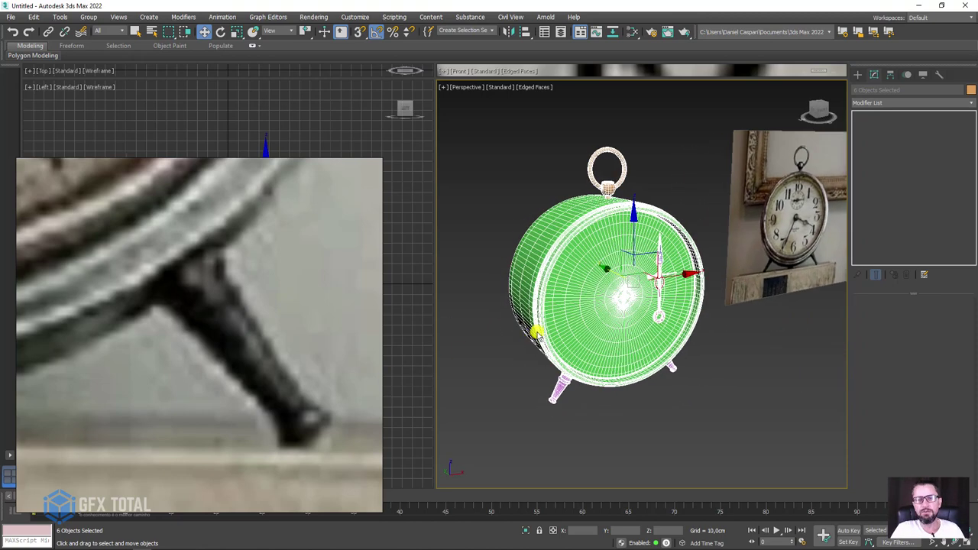